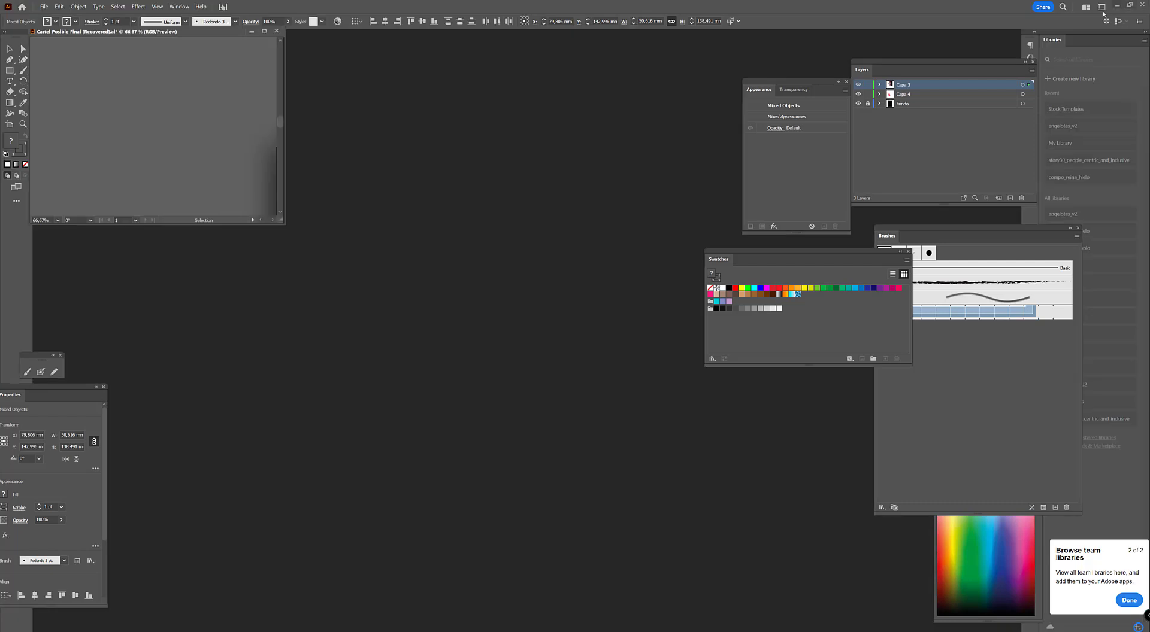
- Move and enlarge the floating poster document window and copy the selected helmet artwork
left_click_drag(234, 31, 426, 152)
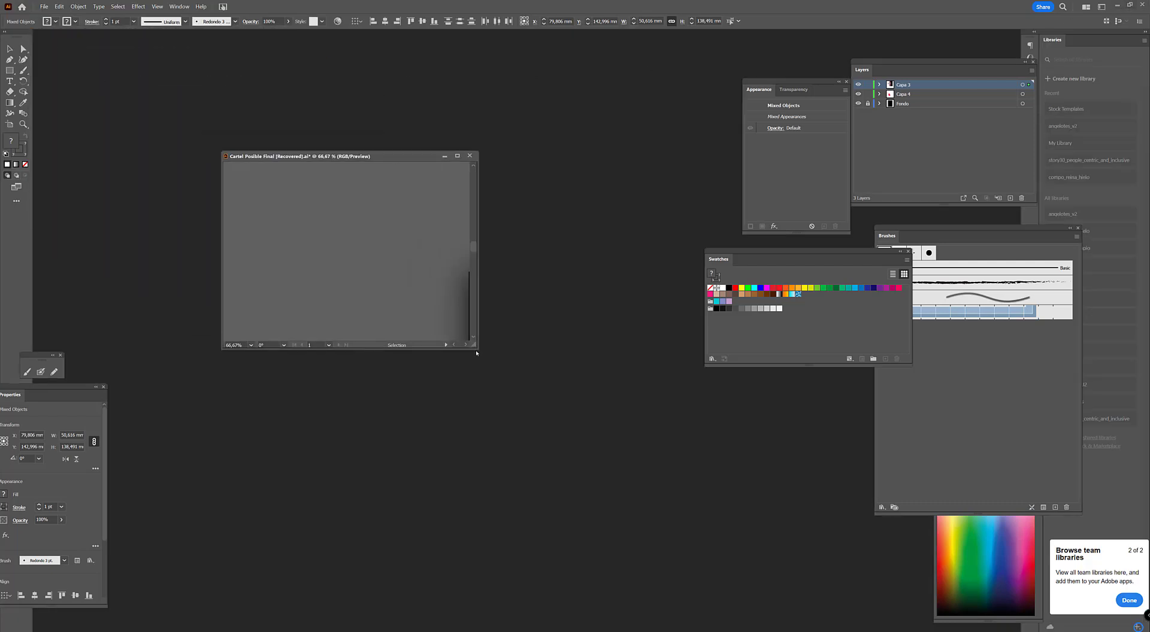
left_click_drag(475, 353, 932, 602)
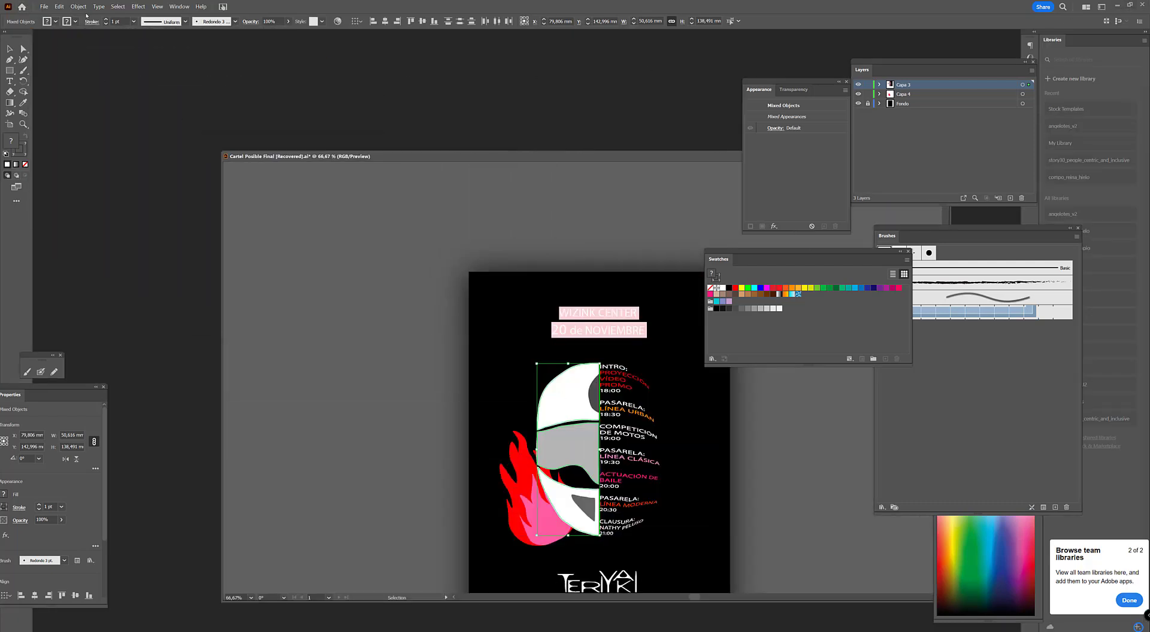
left_click(59, 7)
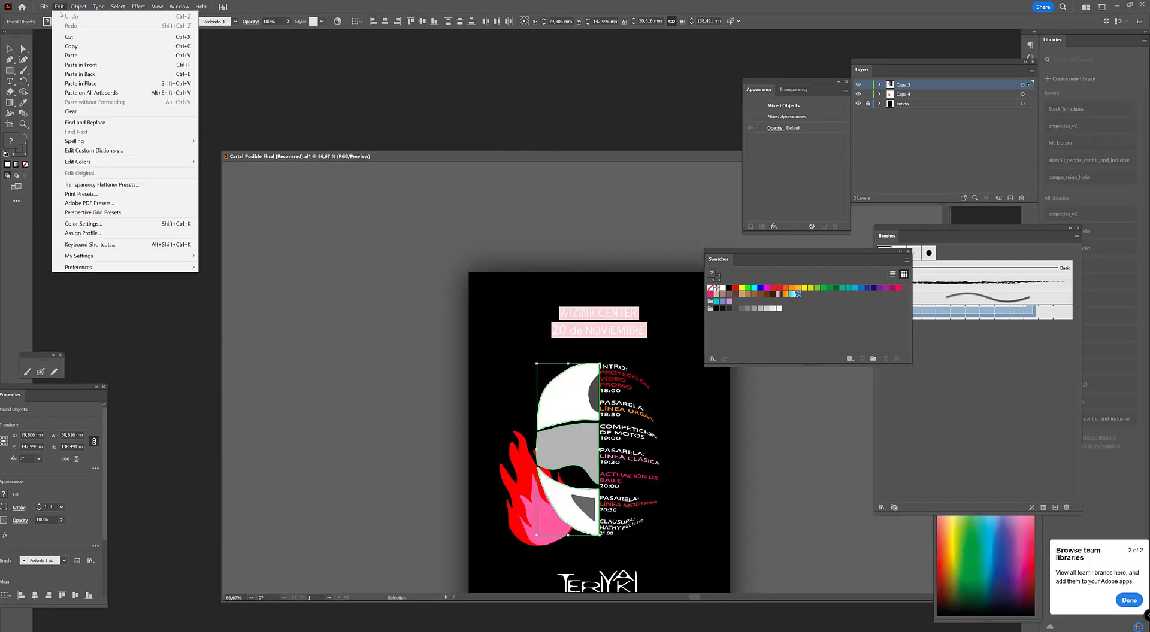
left_click(72, 47)
- Switch to Photoshop and paste the copied helmet artwork as pixels into the blank white document, placing it near the page centre
key("alt+Tab")
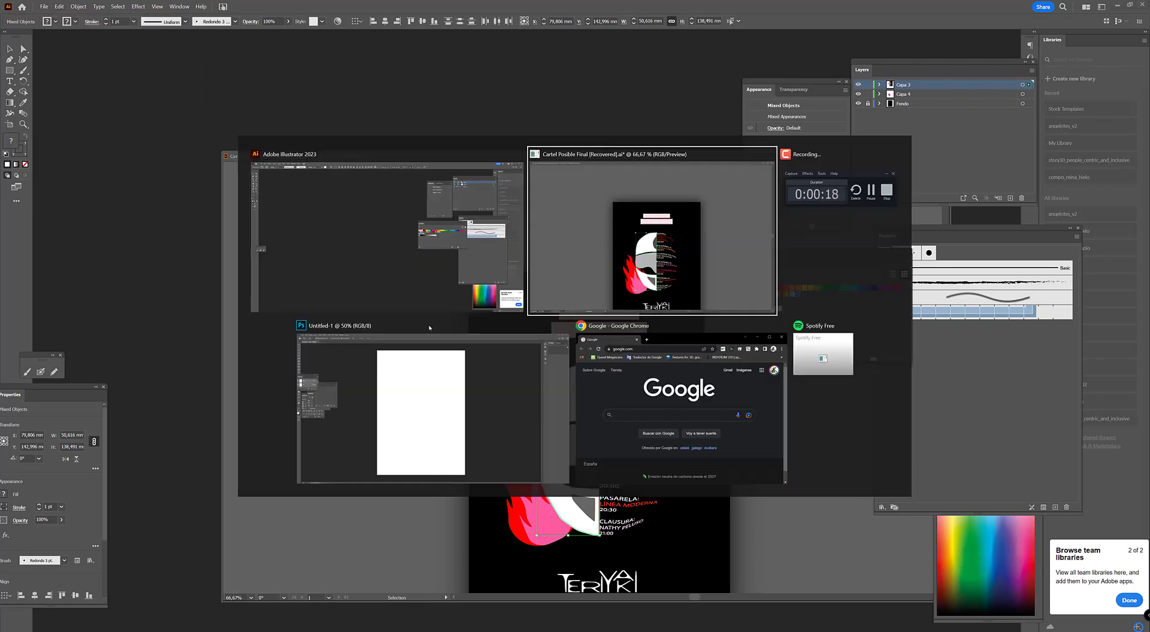
left_click(361, 344)
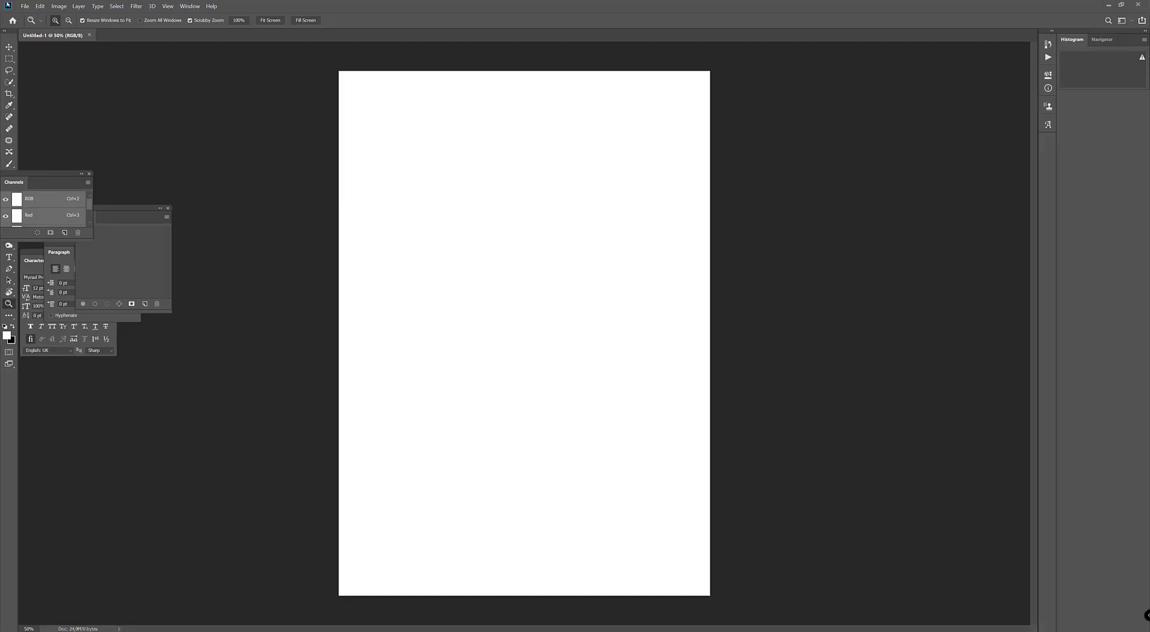
left_click(41, 7)
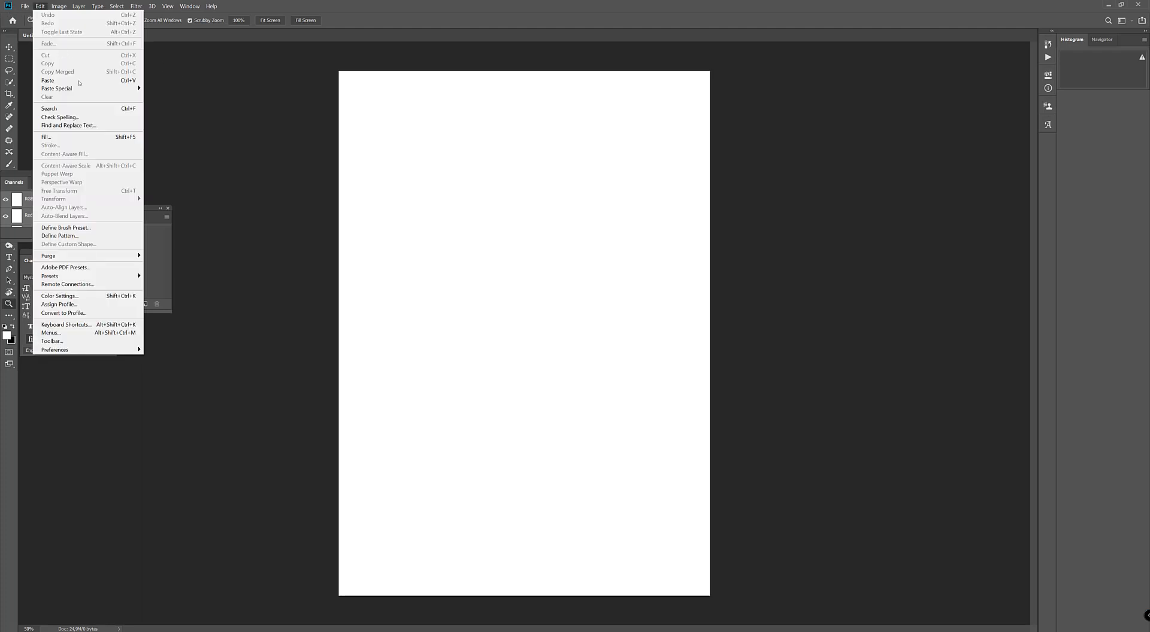
left_click(57, 82)
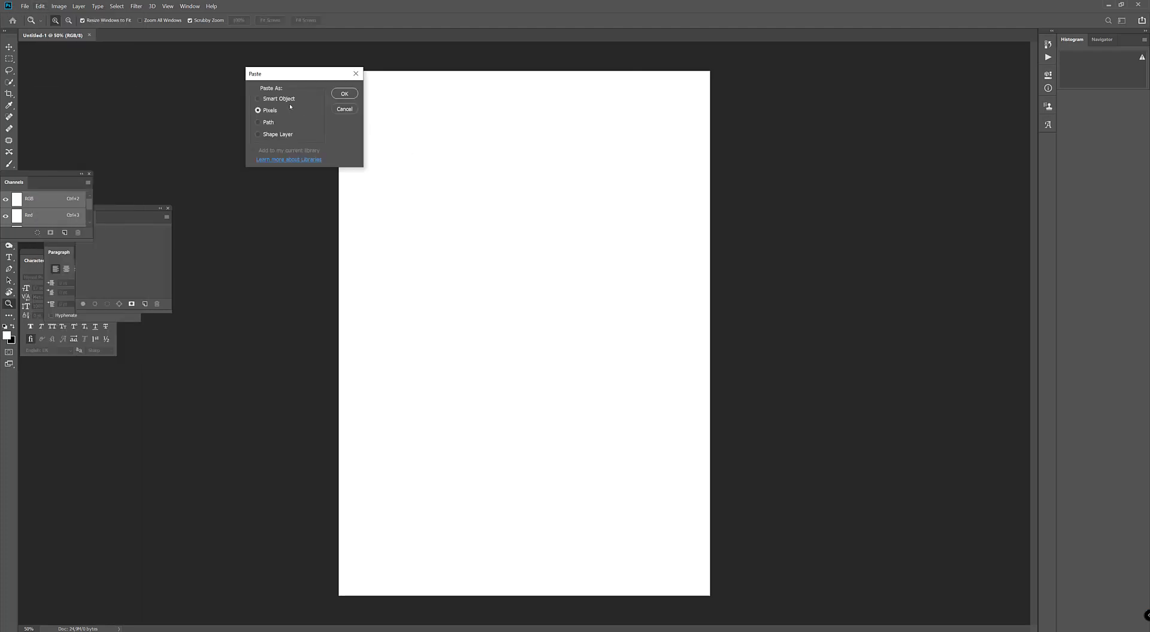
left_click(344, 93)
left_click_drag(569, 209, 605, 170)
key("Return")
- Show the layer list and invert the colours of the Background layer
key("z")
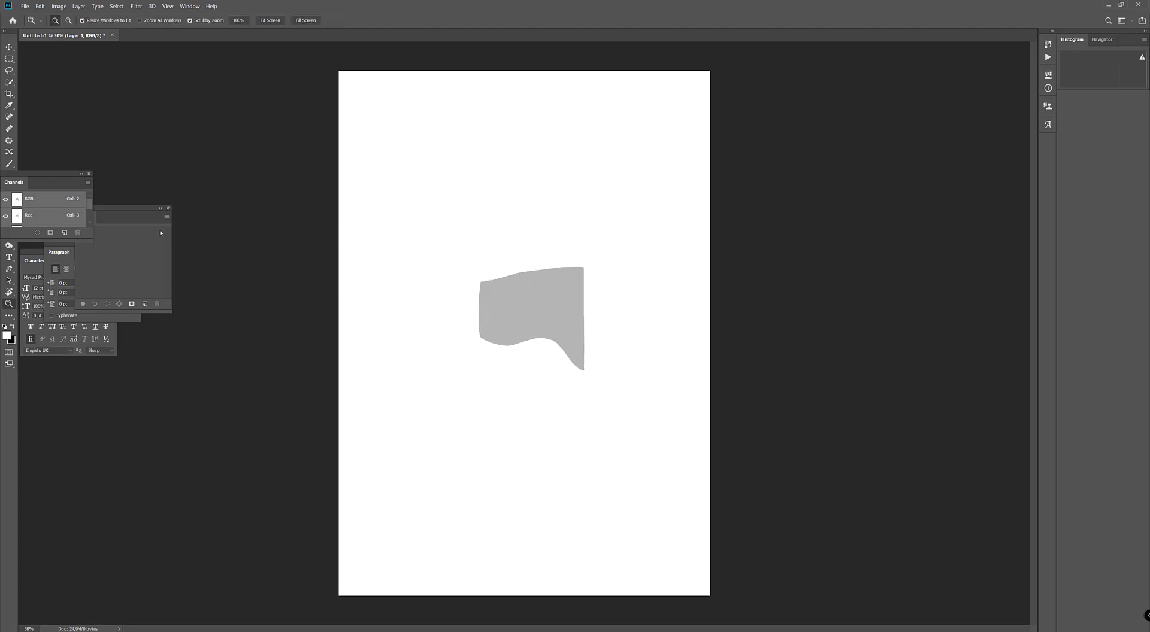
key("F7")
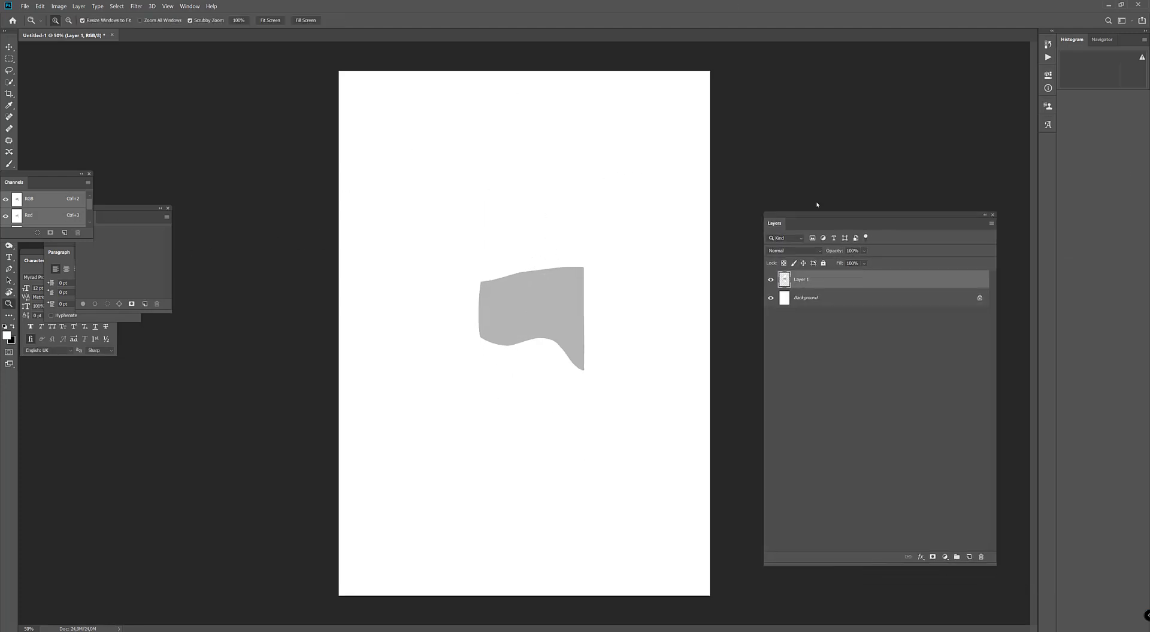
left_click(789, 283)
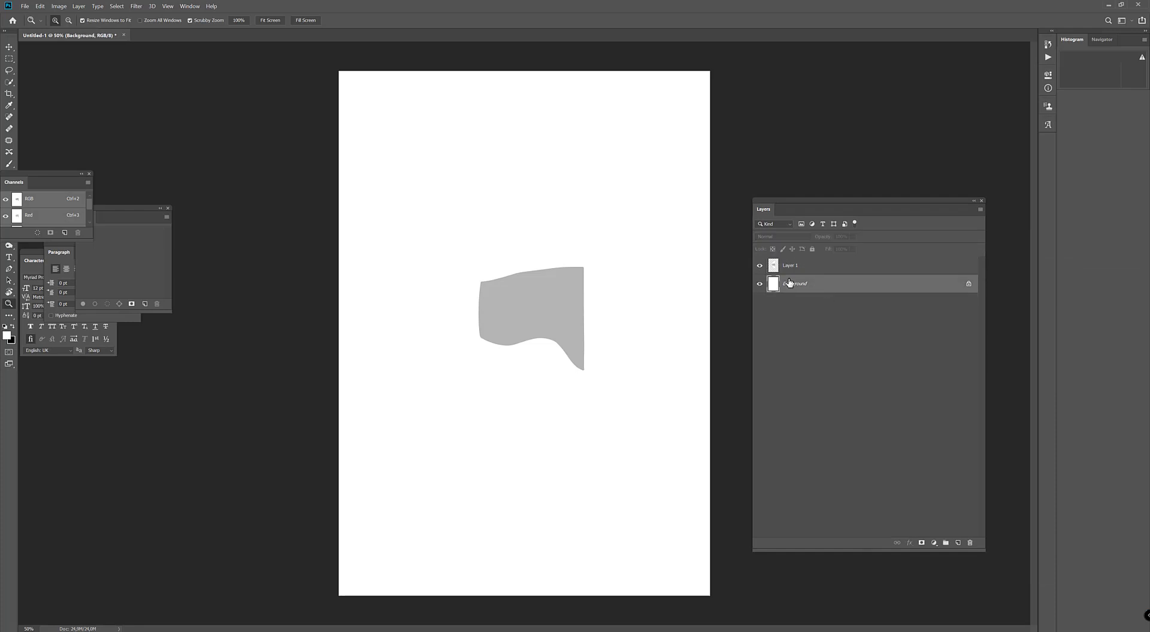
left_click(57, 7)
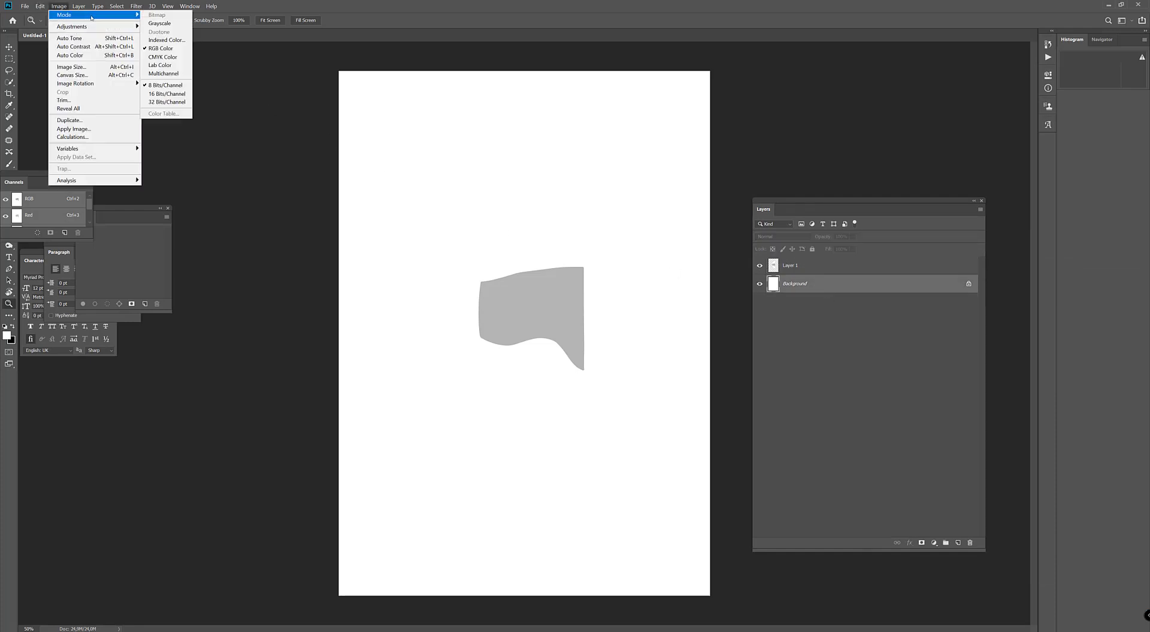
mouse_move(98, 29)
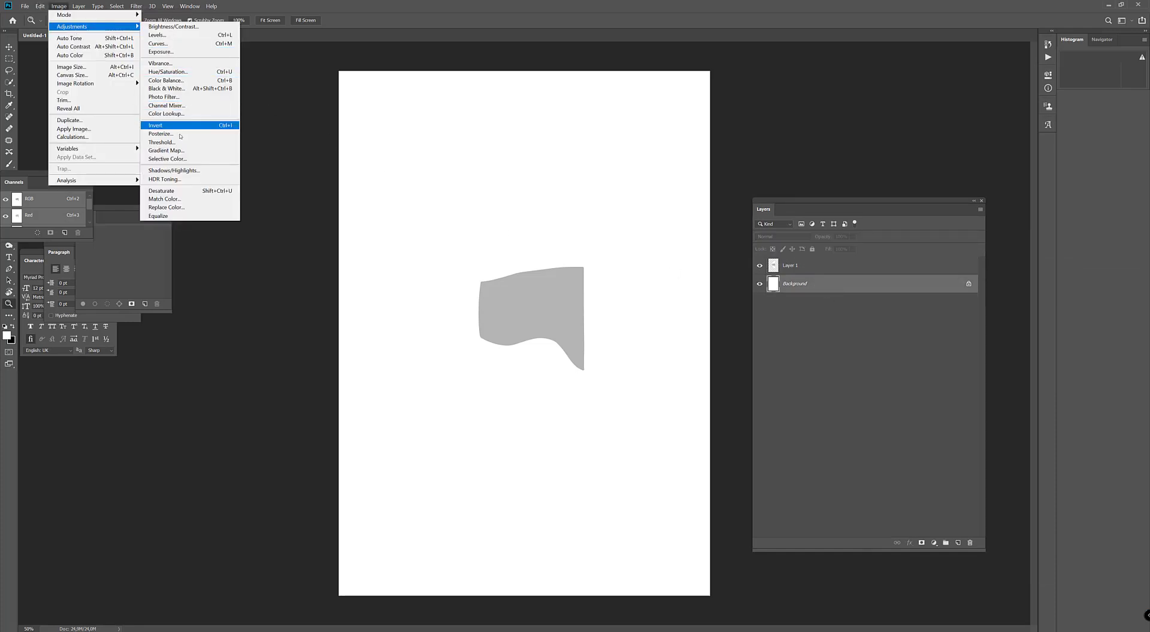
left_click(157, 126)
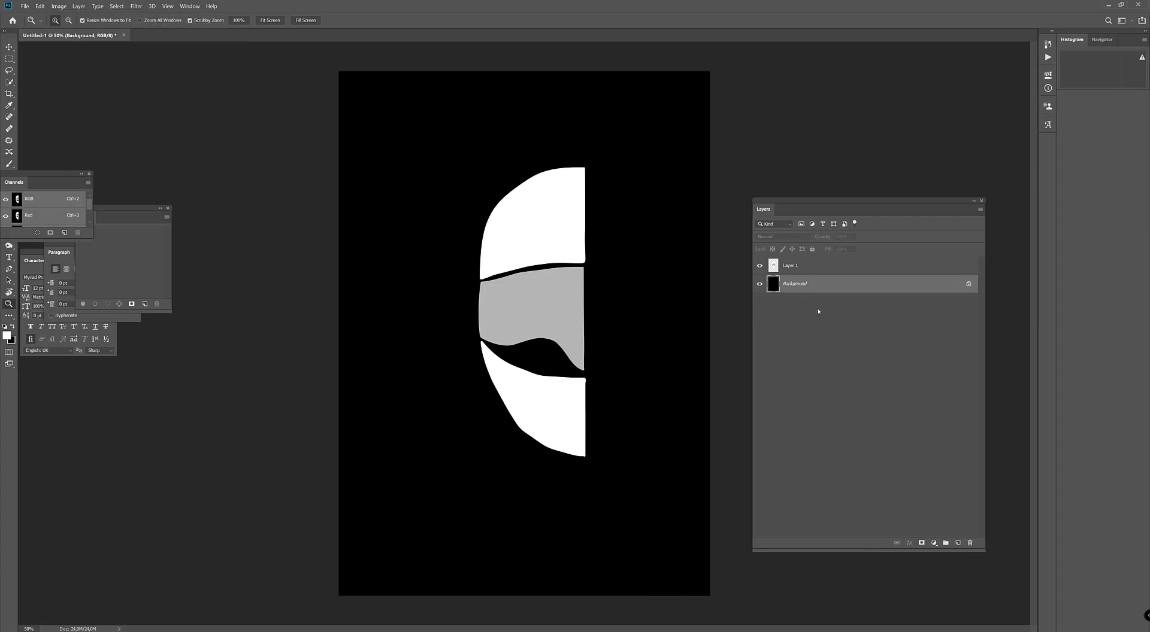
- Scale down the helmet on Layer 1 and place it left of the canvas centre, slightly above the middle
left_click(791, 265)
left_click_drag(546, 287, 489, 277)
key("ctrl+t")
left_click_drag(529, 169, 512, 210)
key("Return")
key("z")
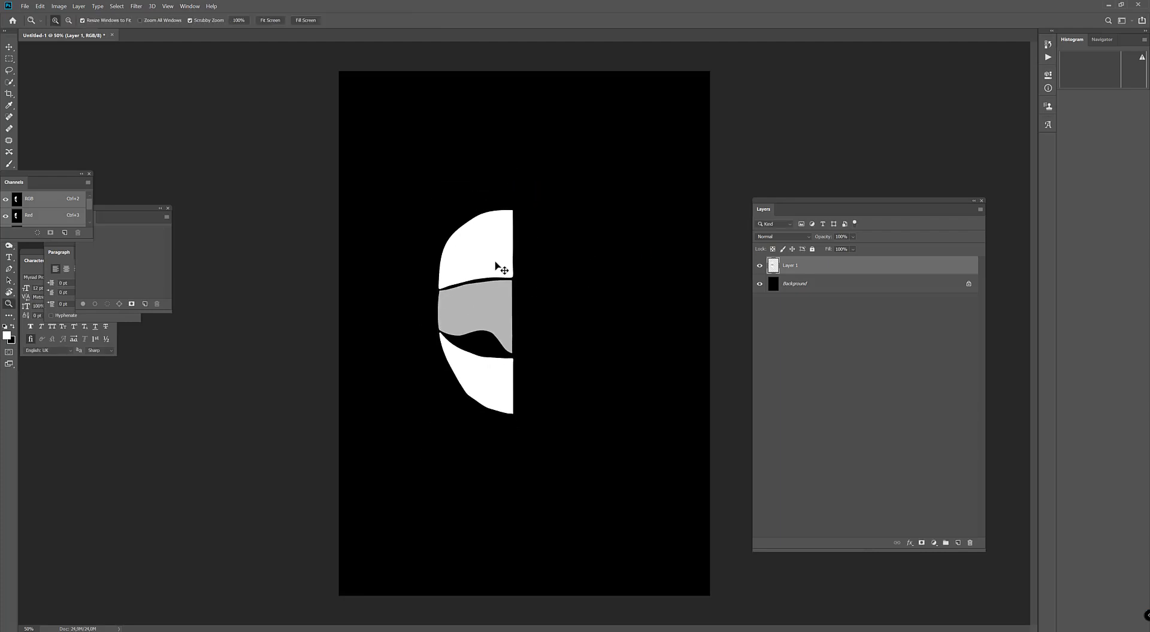
left_click_drag(496, 266, 492, 235)
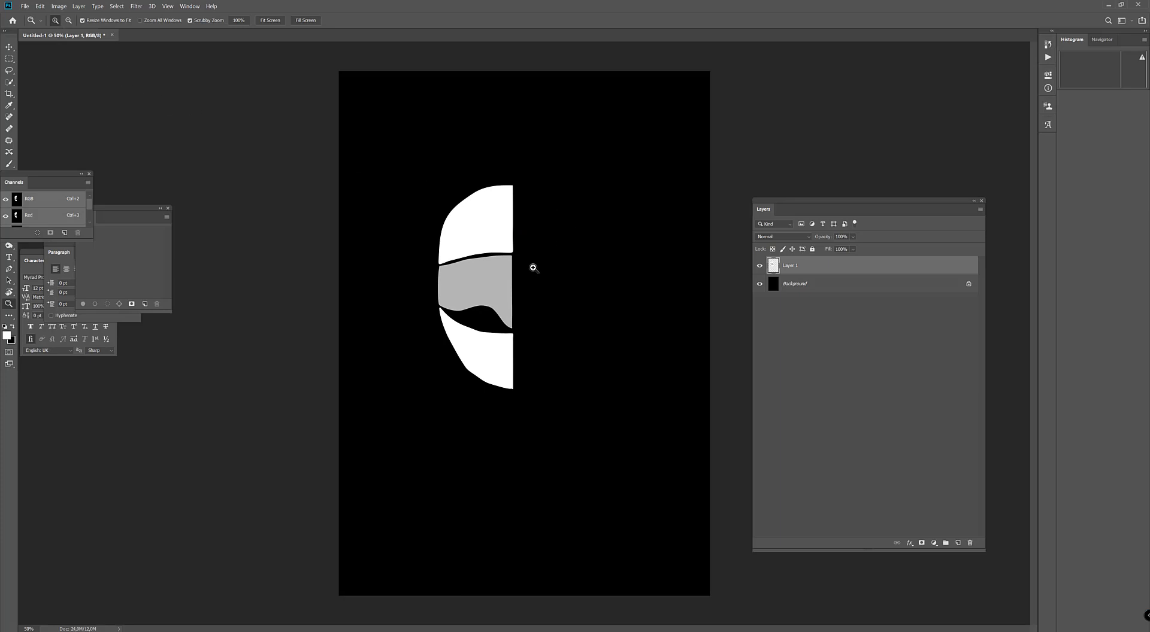
- Activate the Gradient tool and set the foreground colour to light pink
left_click(797, 284)
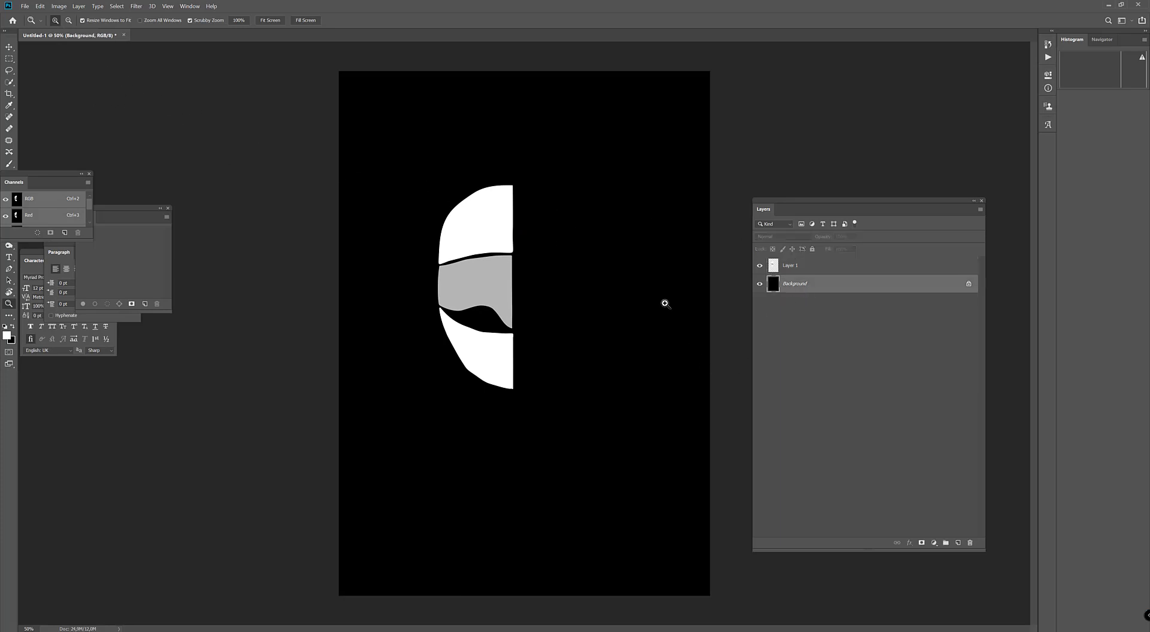
key("g")
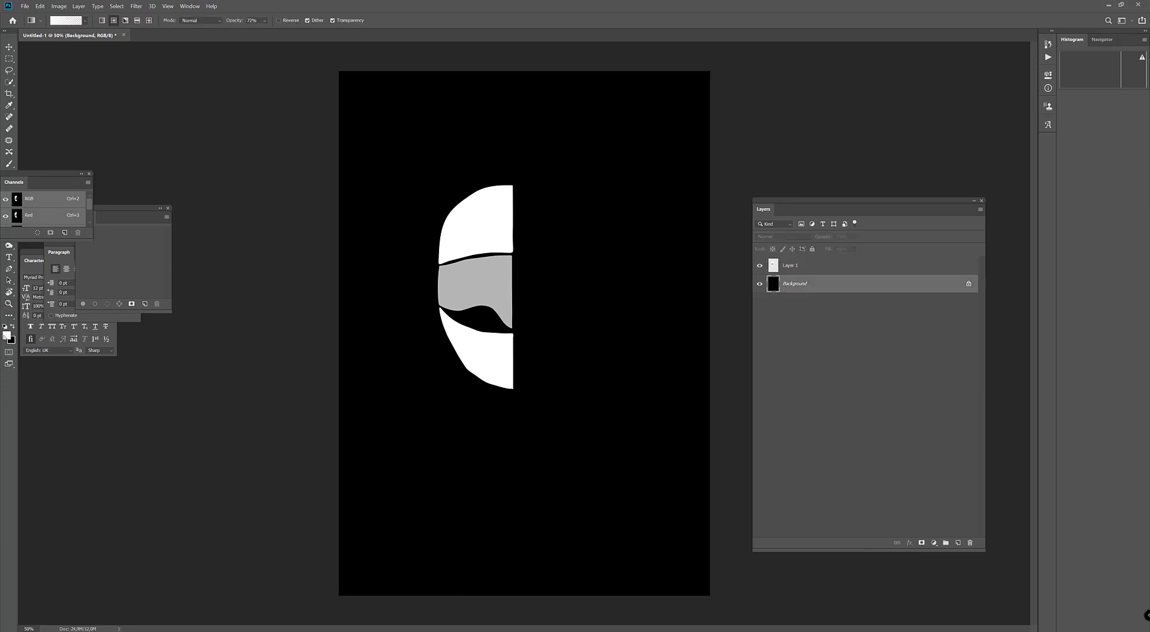
left_click(7, 335)
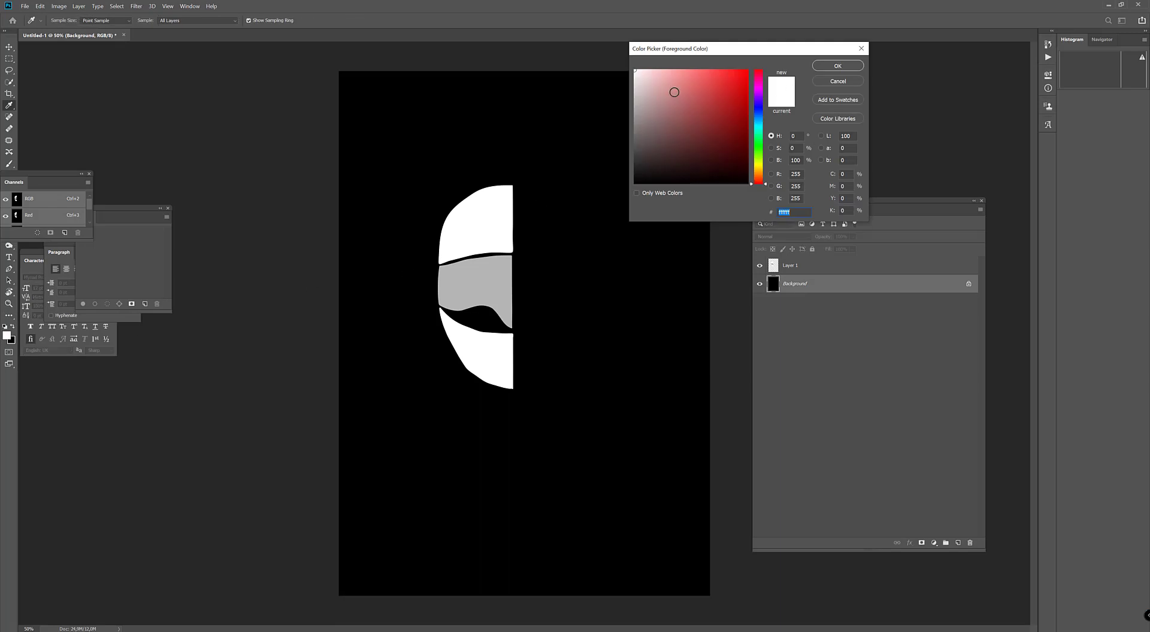
left_click_drag(669, 82, 671, 70)
left_click(858, 66)
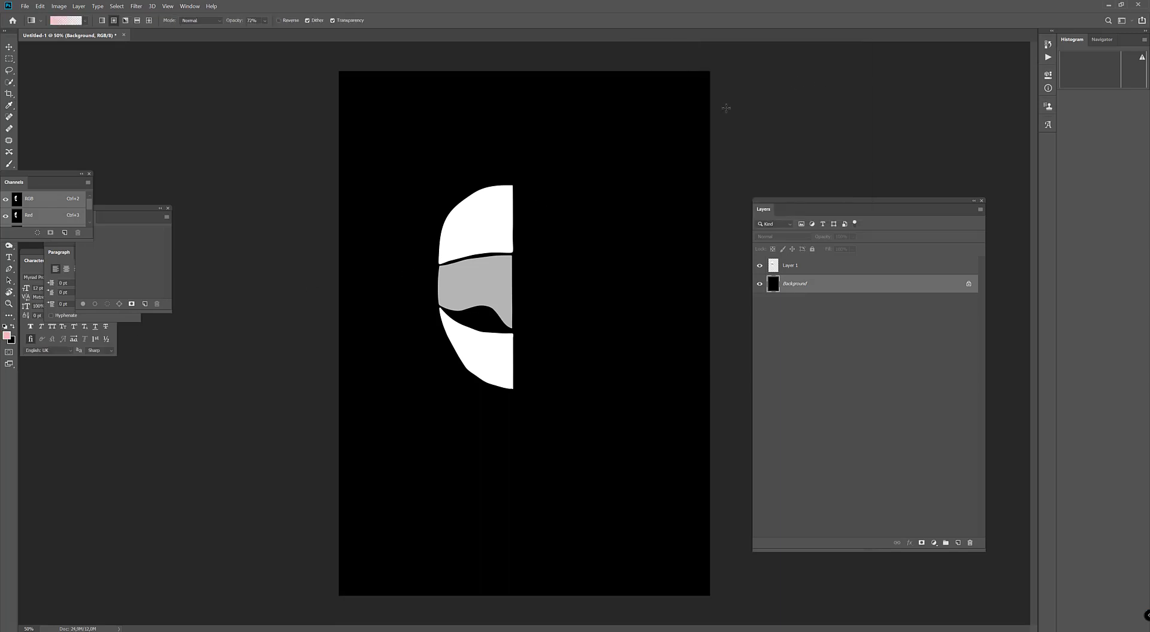
- Add a new layer above the helmet and try a linear pink gradient rising from the page's bottom edge to the middle
left_click(958, 542)
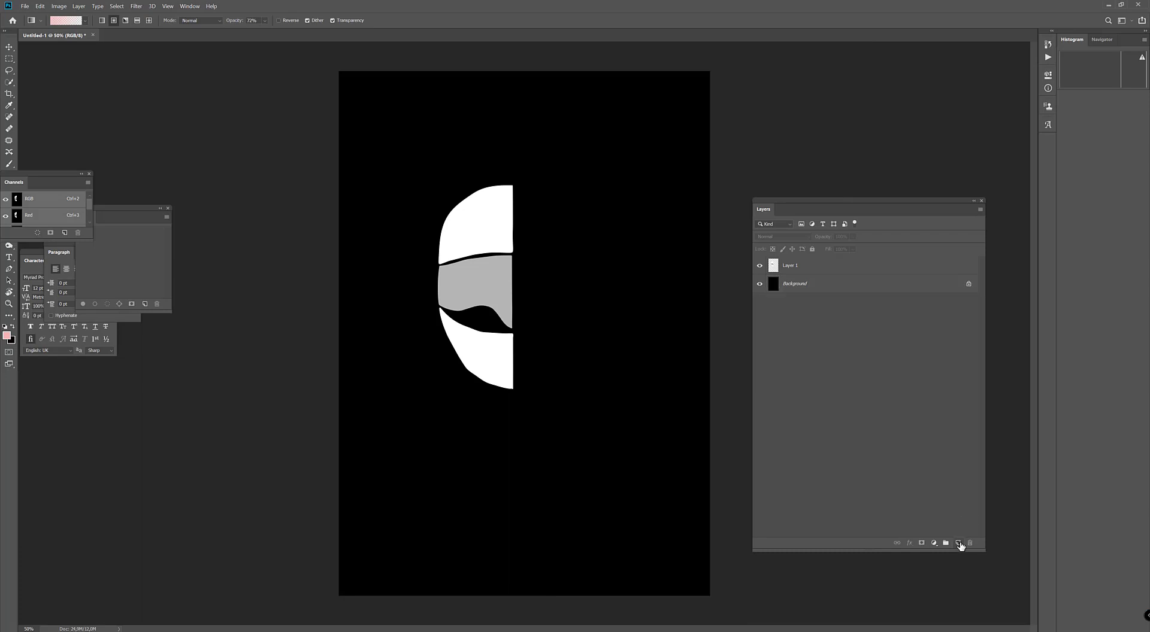
left_click_drag(25, 176, 100, 178)
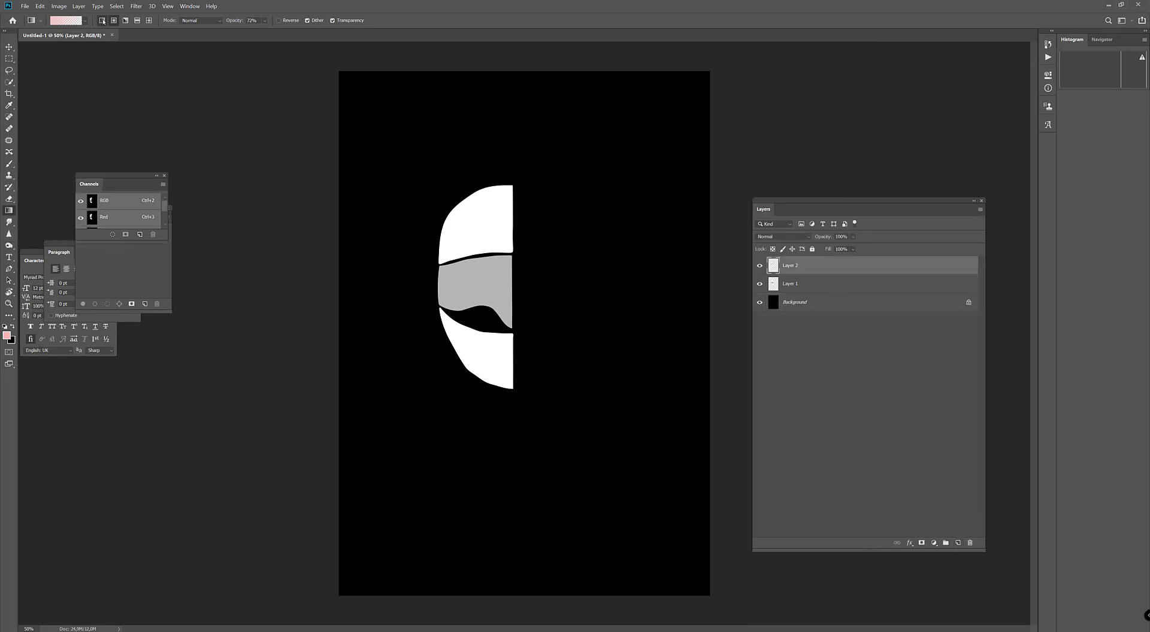
left_click_drag(522, 596, 522, 315)
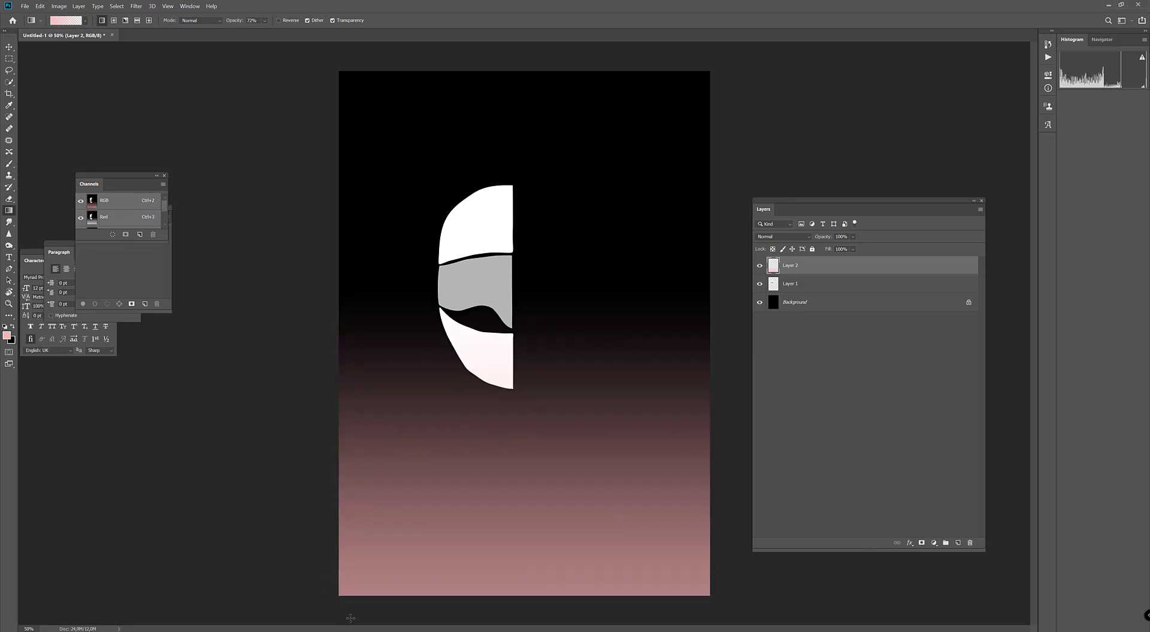
key("ctrl+z")
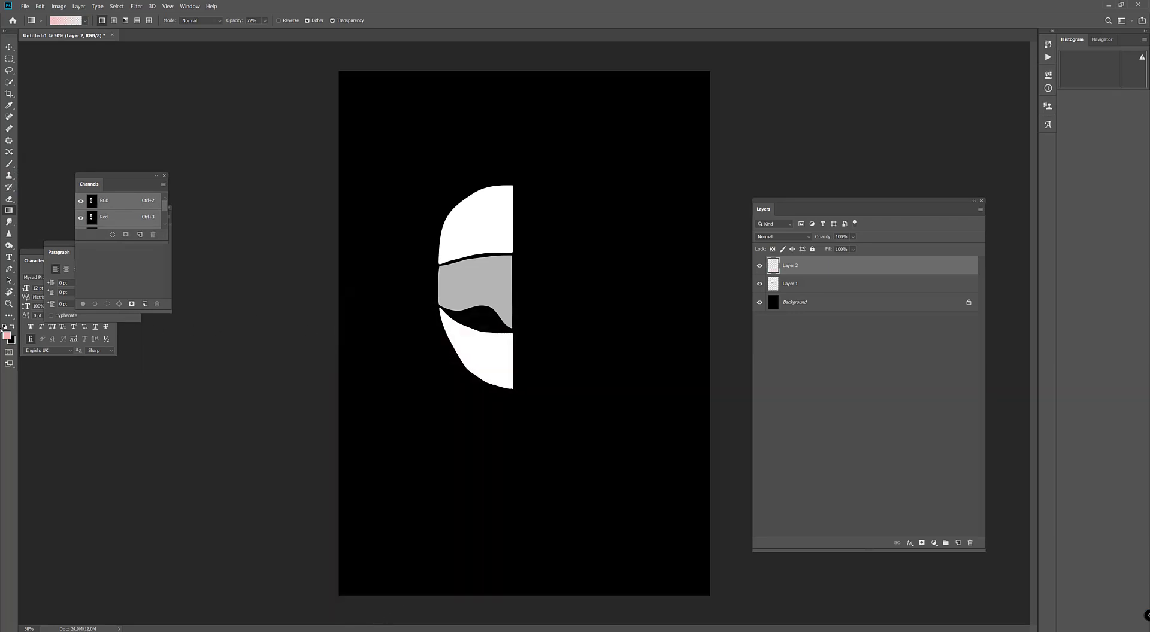
- Set the foreground colour to red (RGB 239, 0, 0) and draw a linear gradient upward from the page's bottom edge on Layer 2
left_click(6, 336)
left_click(740, 78)
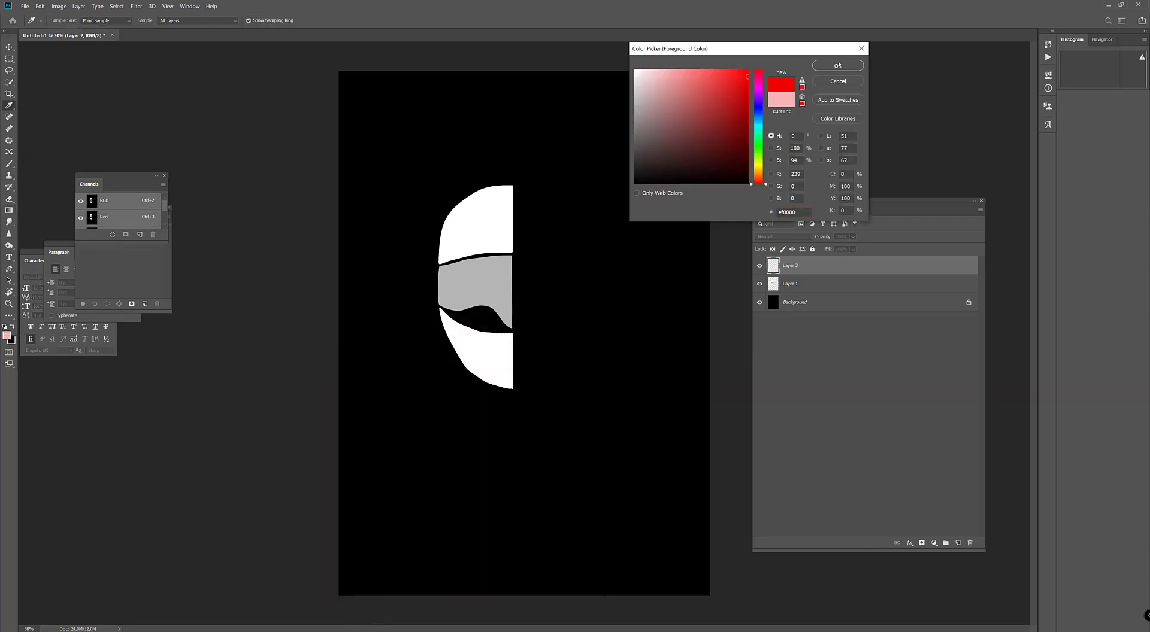
left_click(836, 65)
left_click_drag(510, 606, 522, 145)
- Transform the red gradient on Layer 2, moving it down and adjusting its height so it fades out around the canvas middle
key("ctrl+t")
left_click_drag(548, 253, 544, 562)
left_click_drag(524, 457, 521, 331)
key("Return")
key("g")
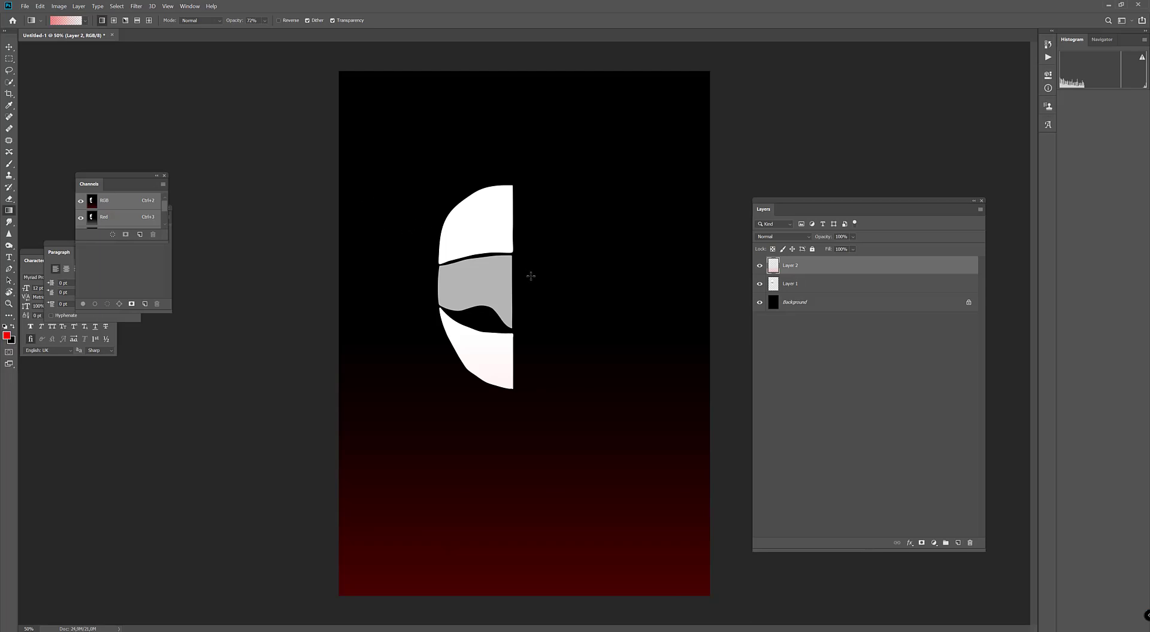
- Switch to Illustrator, copy the selected helmet artwork again and return to Photoshop
key("p")
key("alt+Tab")
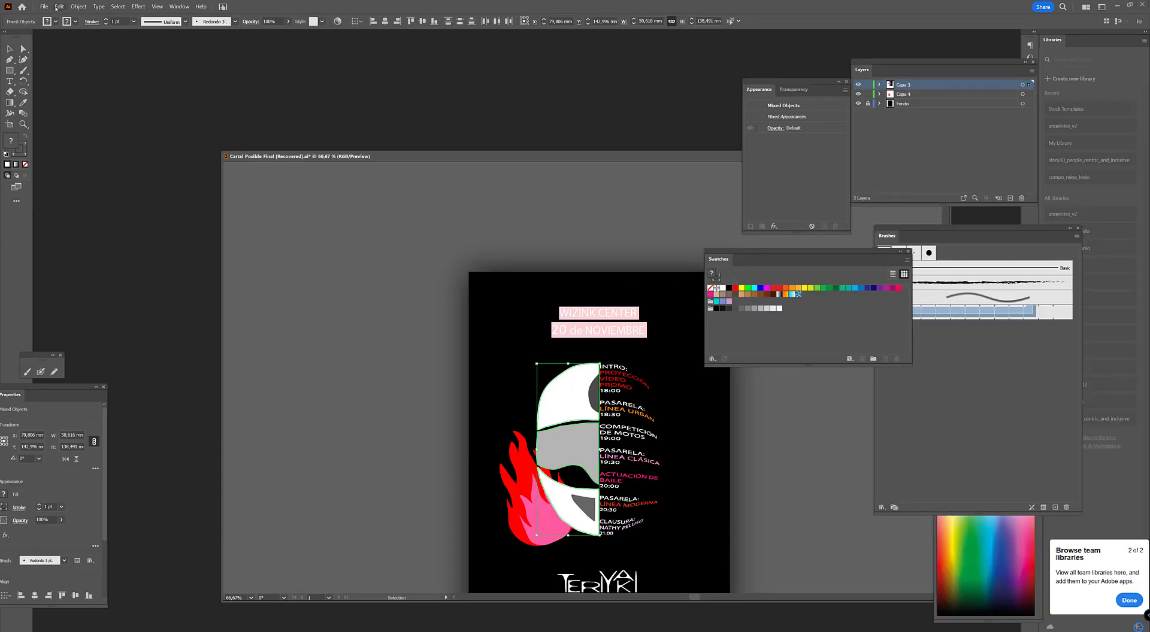
left_click(59, 6)
left_click(72, 47)
key("alt+Tab")
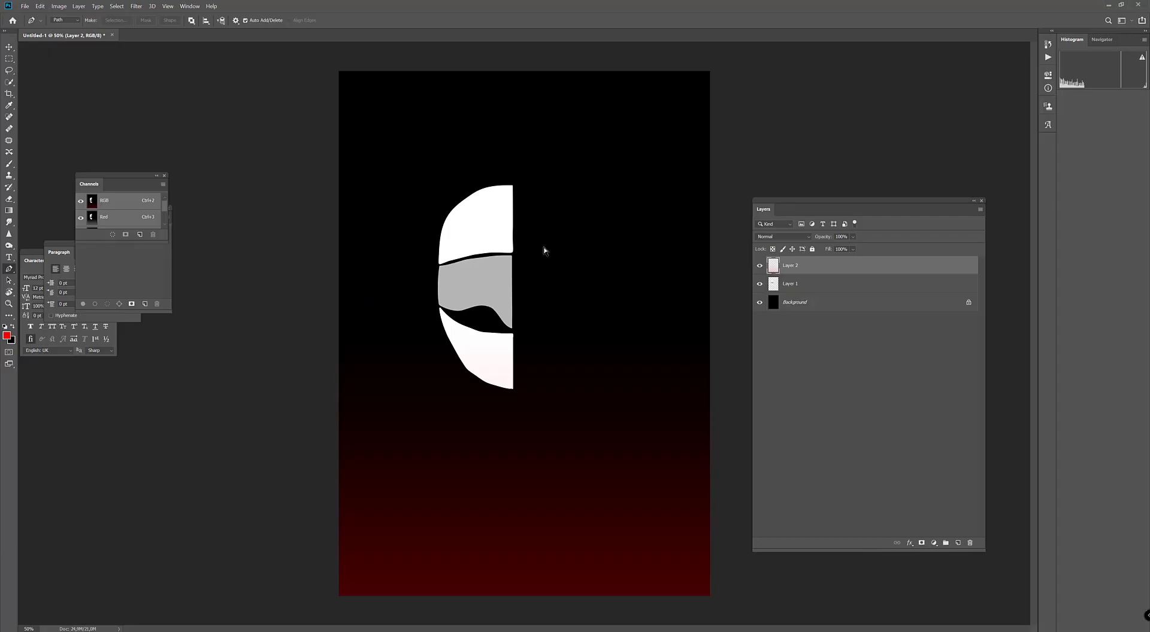
- Try pasting the helmet outlines as a path with Layer 2 active, and remove the vector mask from that layer
key("ctrl+v")
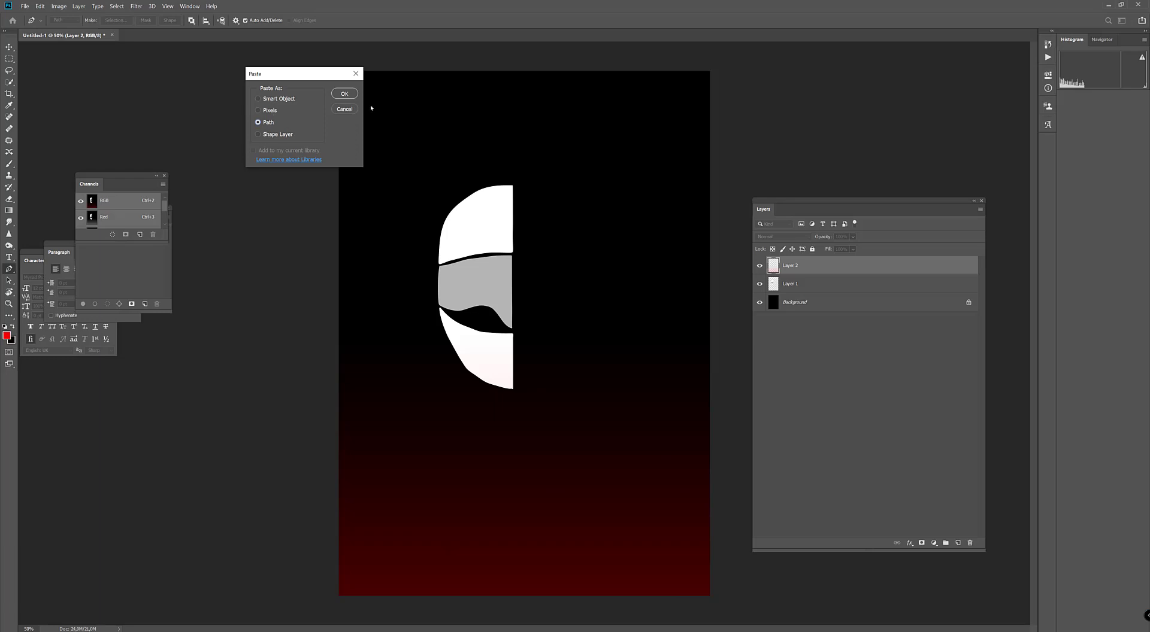
left_click(345, 94)
key("ctrl+alt+v")
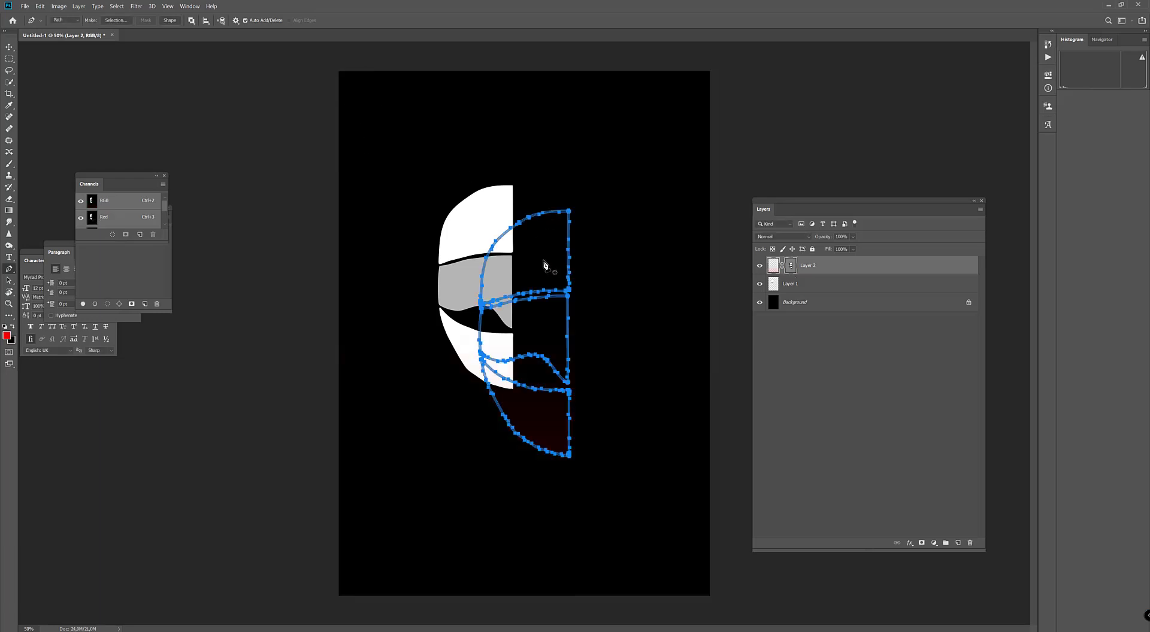
key("z")
left_click(550, 268)
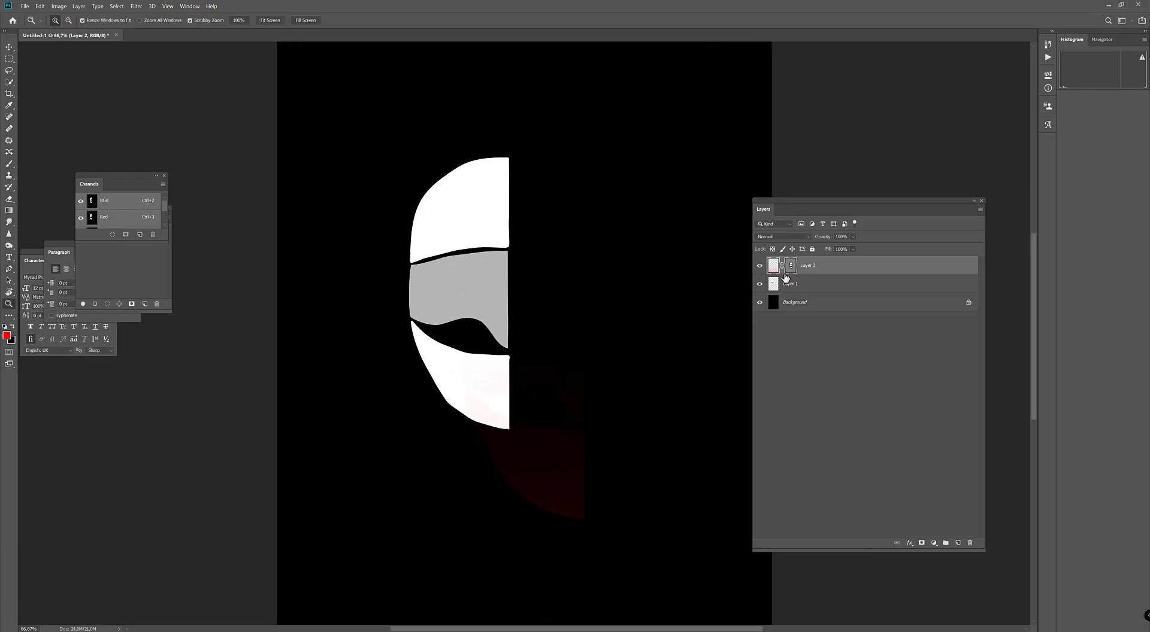
left_click_drag(785, 277, 751, 277)
- Create a new empty path and paste the helmet outlines into it as a path
left_click(129, 247)
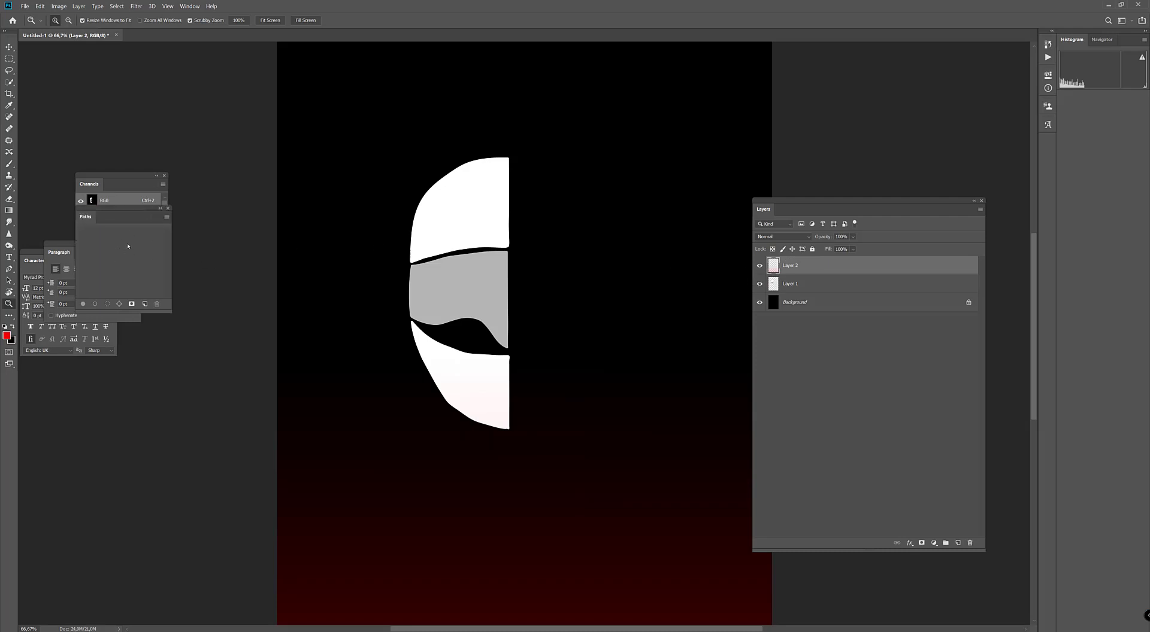
left_click(144, 304)
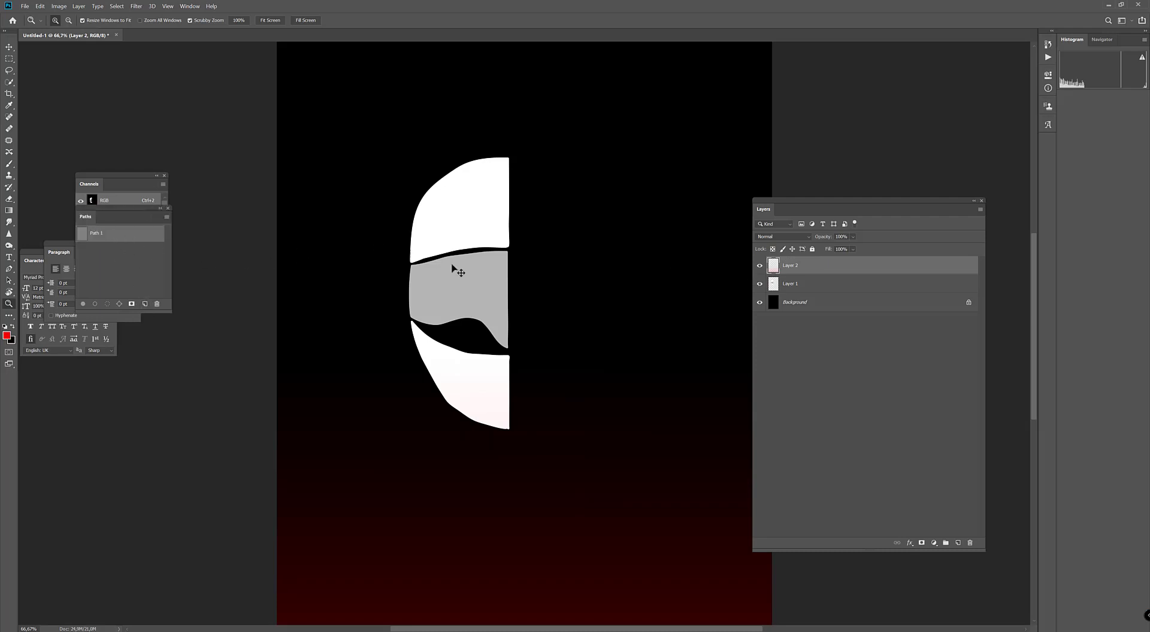
key("ctrl+v")
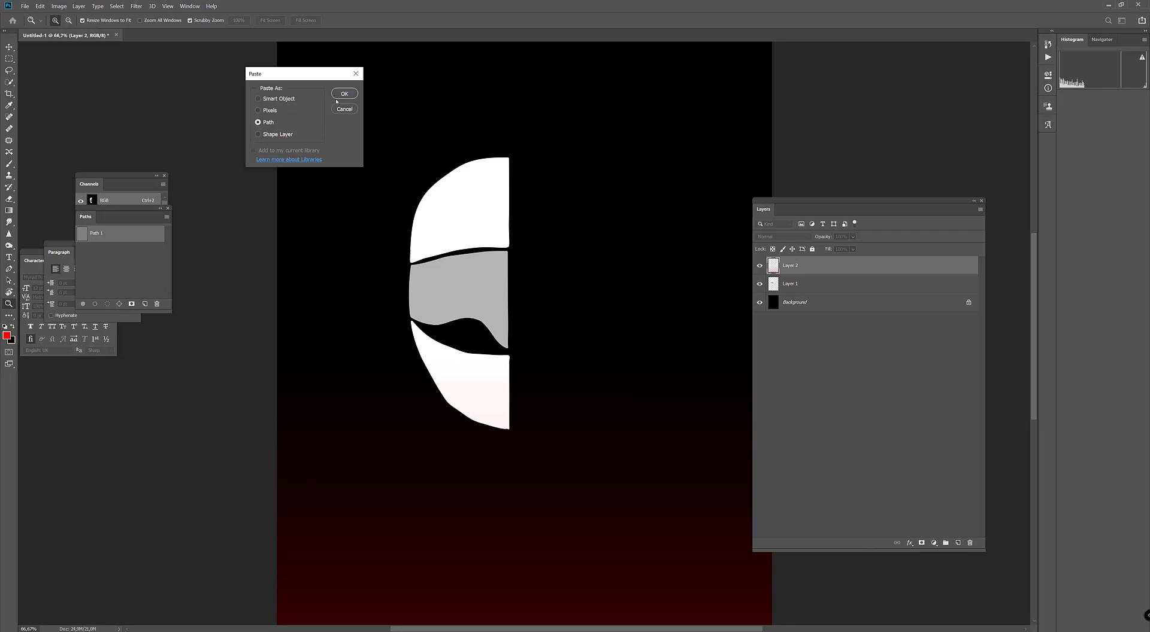
left_click(336, 99)
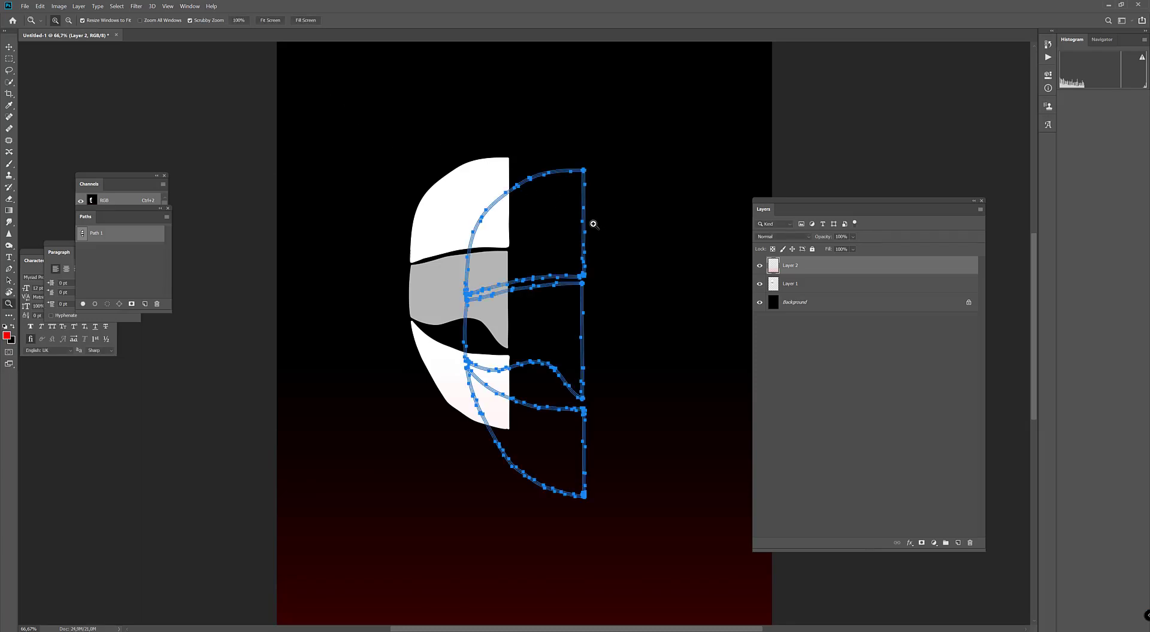
mouse_move(577, 211)
left_mouse_down()
mouse_move(623, 188)
mouse_move(556, 215)
left_mouse_up()
key("v")
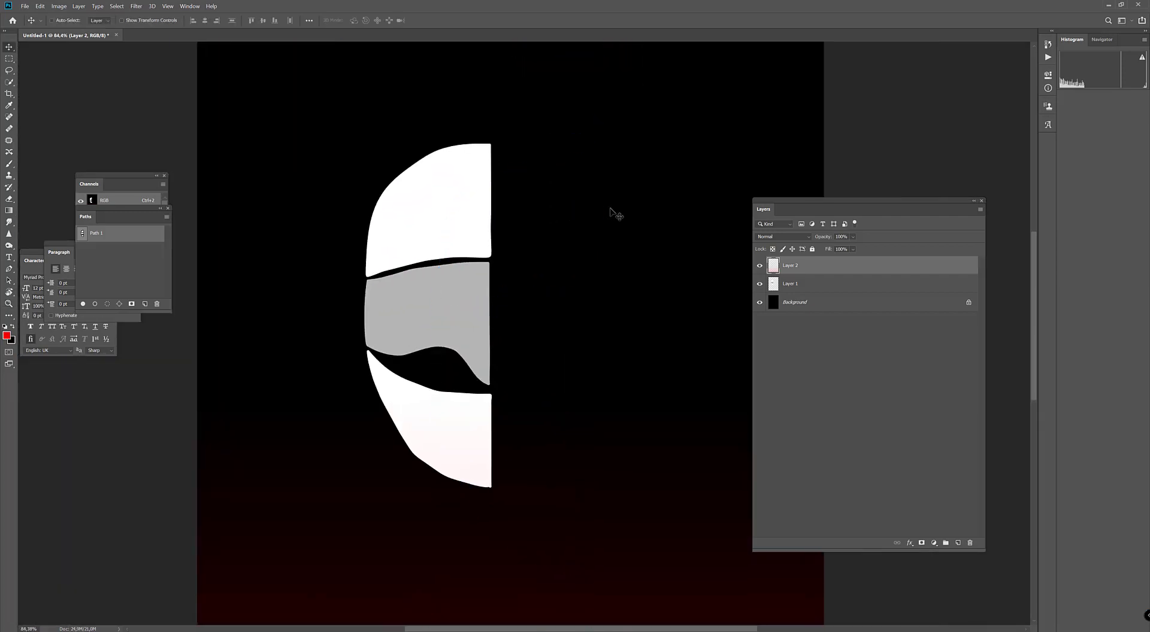
- Display the pasted helmet outlines stored in Path 1 and delete that path
left_click(88, 255)
left_click(100, 239)
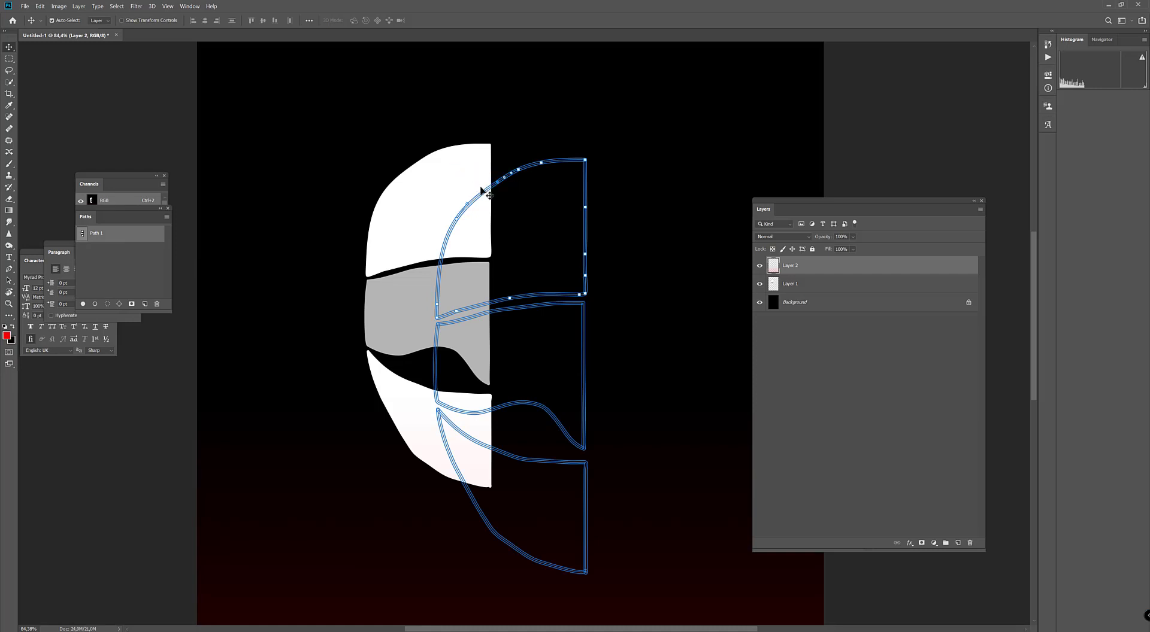
left_click_drag(120, 237, 157, 303)
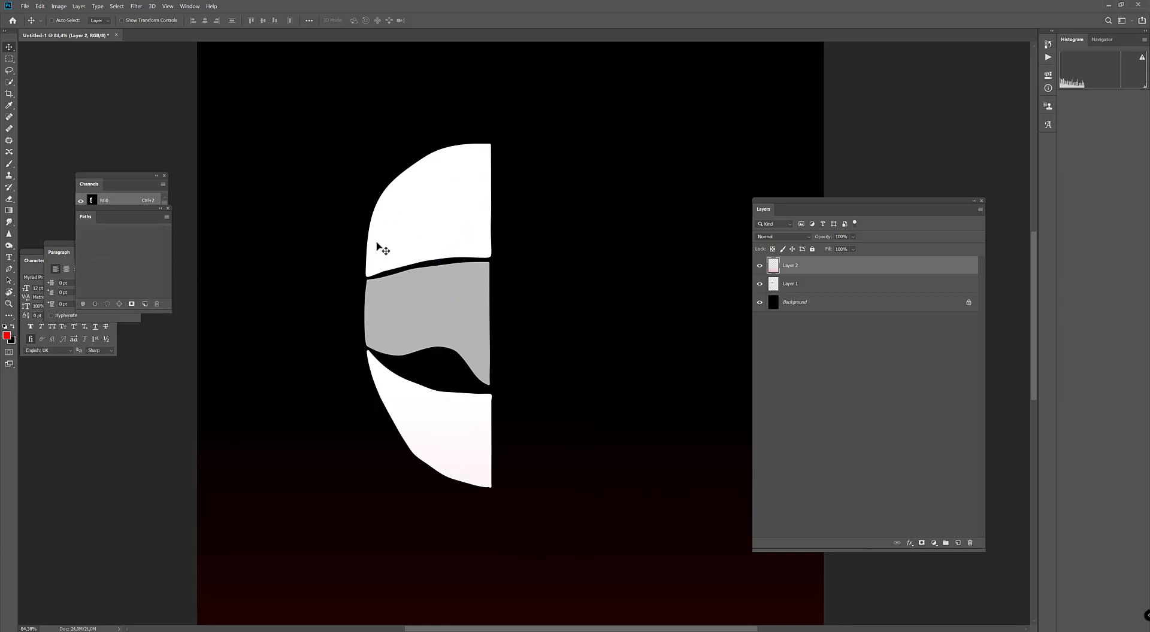
- Trace the helmet half's outer curve with the Pen tool from the bottom tip around the curved side to the top corner
key("p")
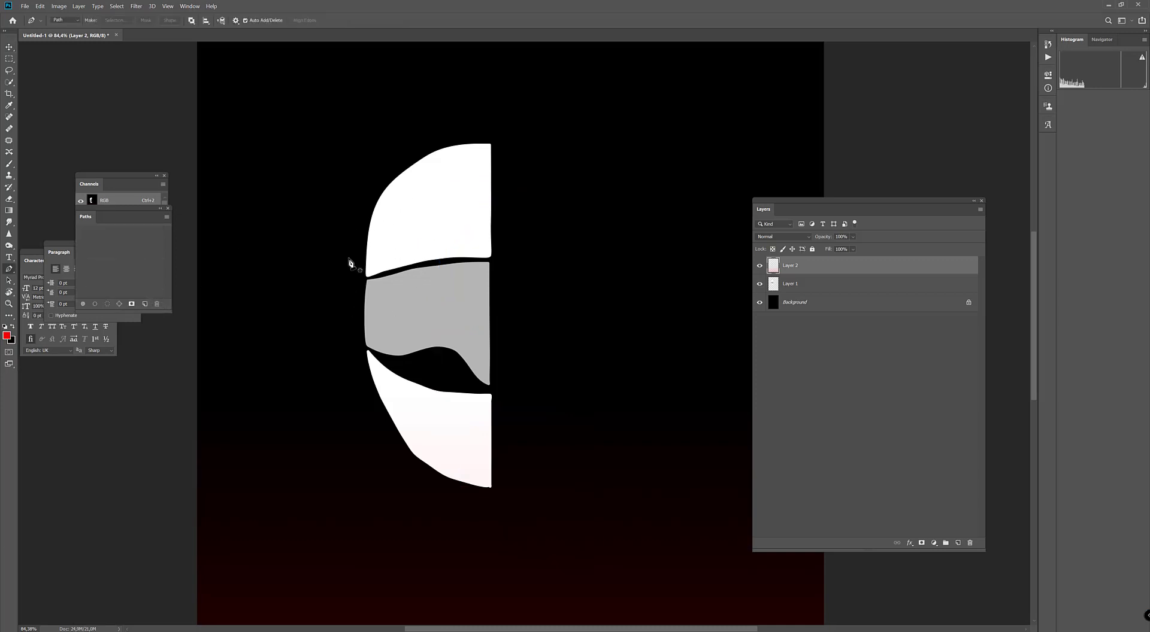
left_click(491, 489)
left_click_drag(409, 449, 390, 428)
left_click_drag(361, 318, 360, 273)
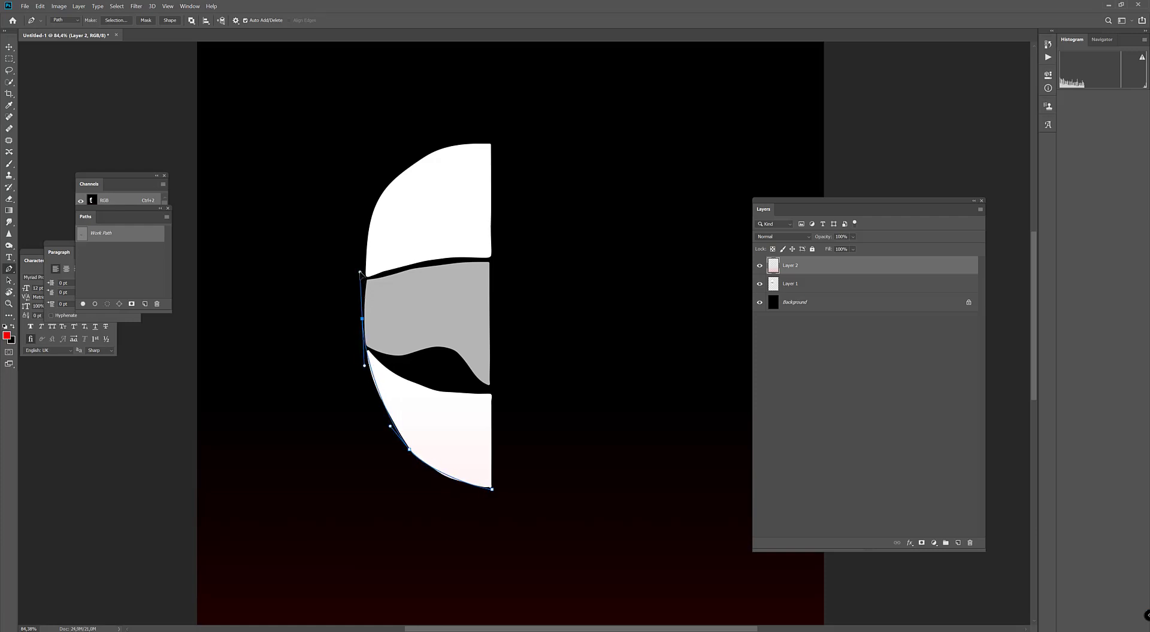
left_click_drag(413, 164, 450, 145)
- Refine the outline's upper curve by adjusting its side and top anchors and their handles to follow the helmet edge
left_click(369, 248)
left_click_drag(369, 249, 368, 234)
left_click(413, 165, "ctrl")
left_click(375, 194)
left_click_drag(369, 233, 369, 227)
mouse_move(414, 165)
left_mouse_down()
mouse_move(492, 146)
mouse_move(415, 148)
left_mouse_up()
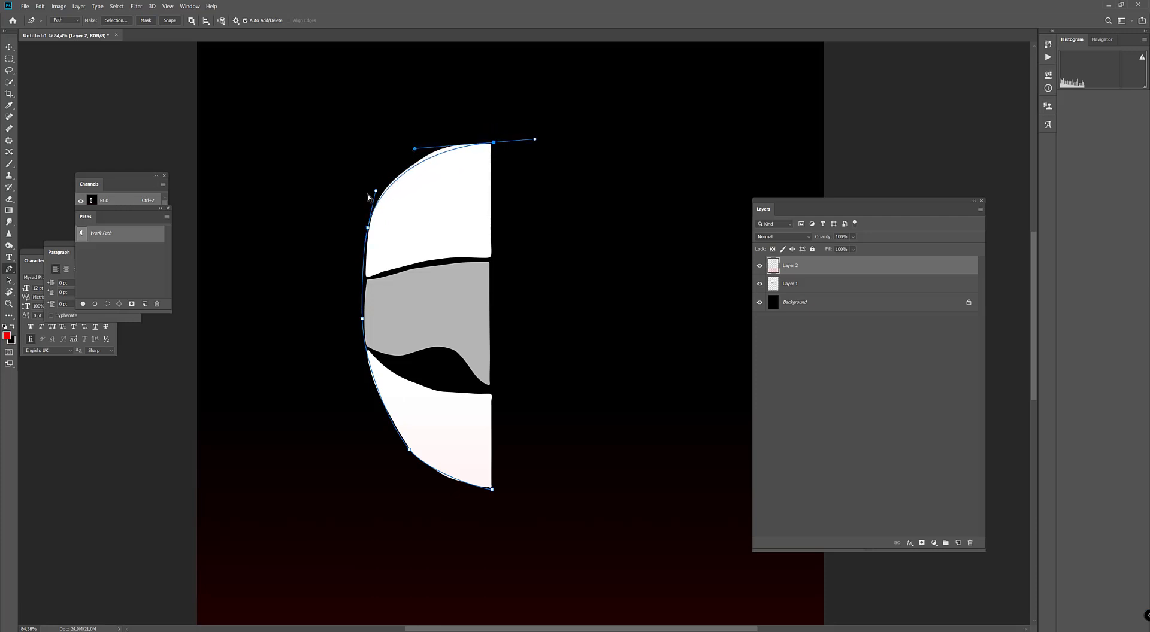
left_click_drag(376, 191, 383, 174)
left_click_drag(492, 144, 531, 139)
left_click_drag(413, 153, 407, 148)
left_click_drag(492, 144, 492, 143)
- Break the top anchor's outgoing handle with Convert Point and close the outline with a straight segment between the bottom tip and top corner
right_click(9, 268)
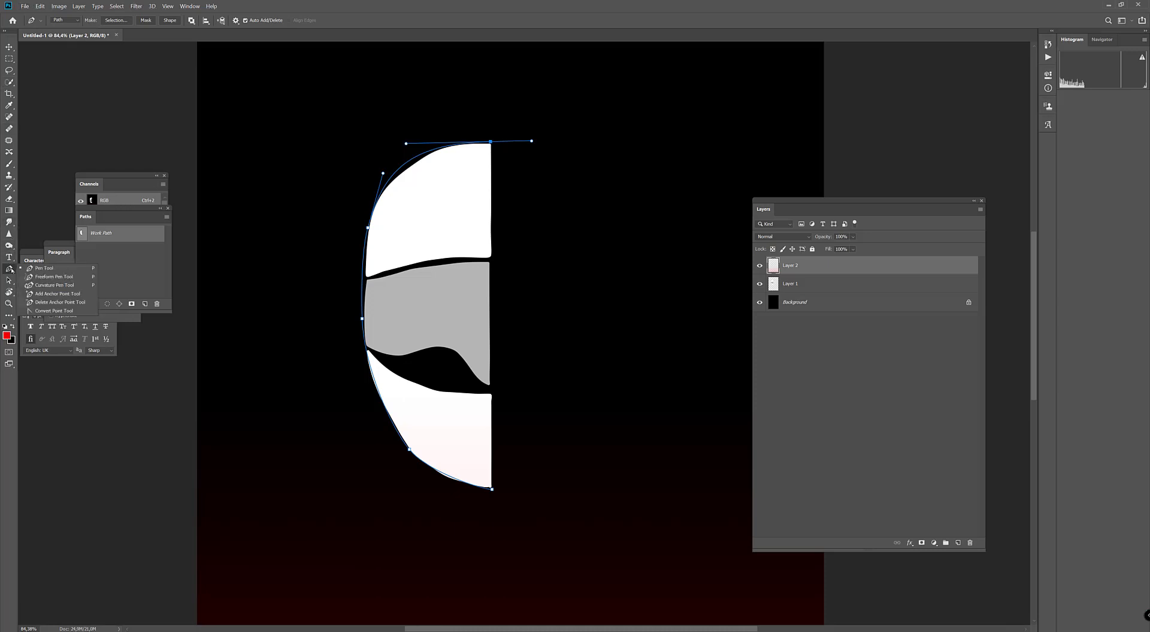
left_click(48, 311)
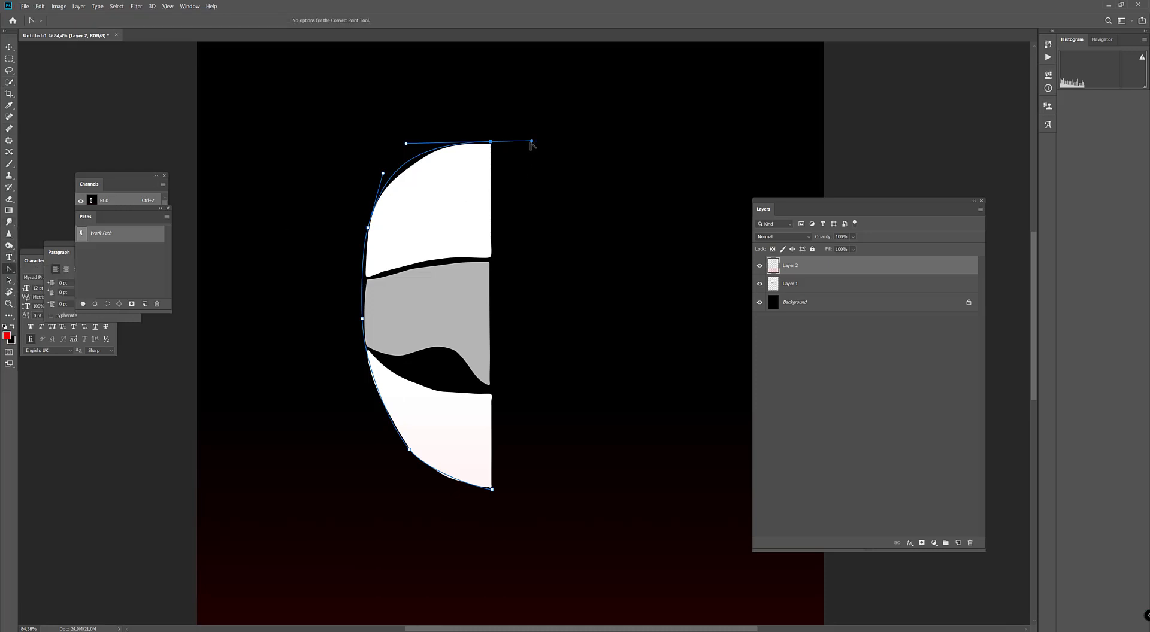
left_click_drag(531, 141, 494, 173)
right_click(8, 269)
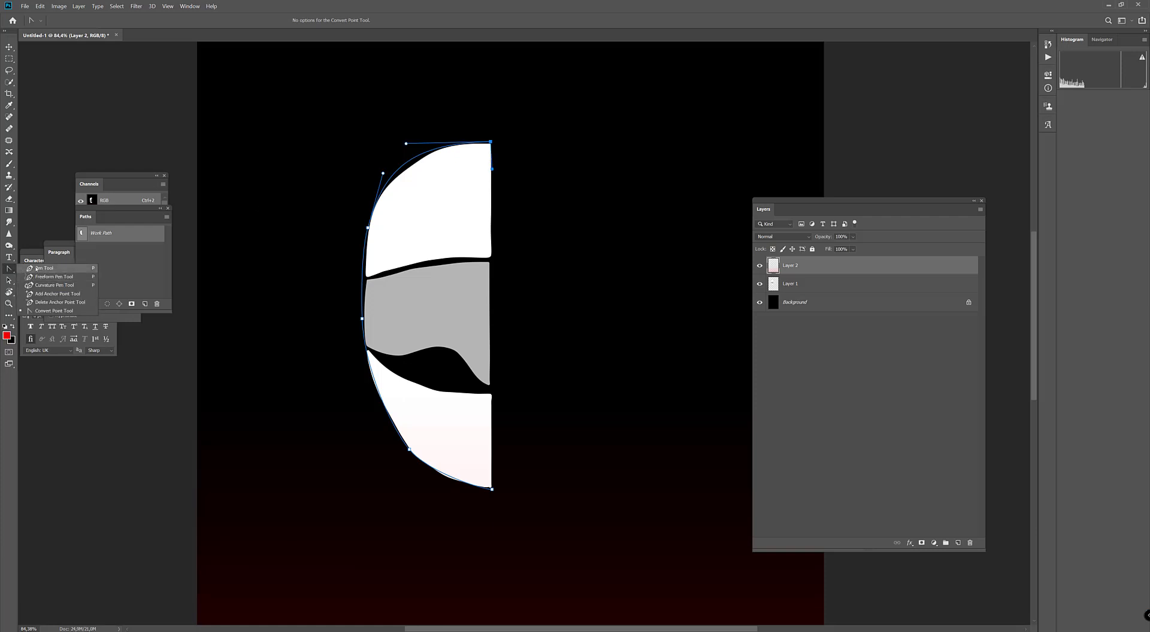
left_click(48, 269)
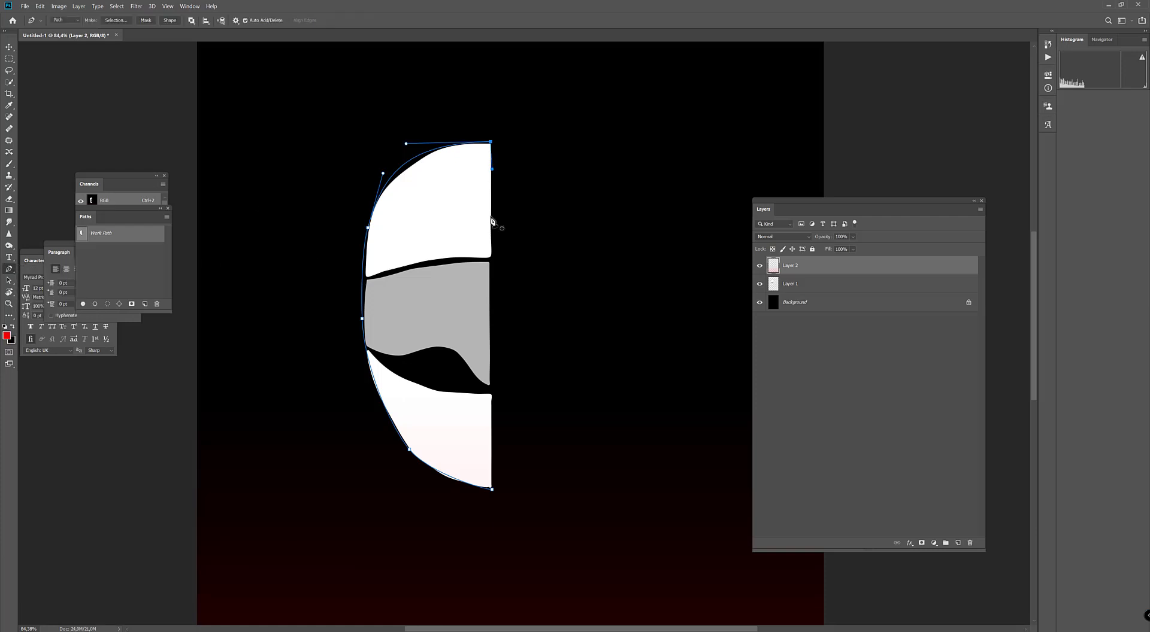
left_click(492, 489)
left_click(490, 142)
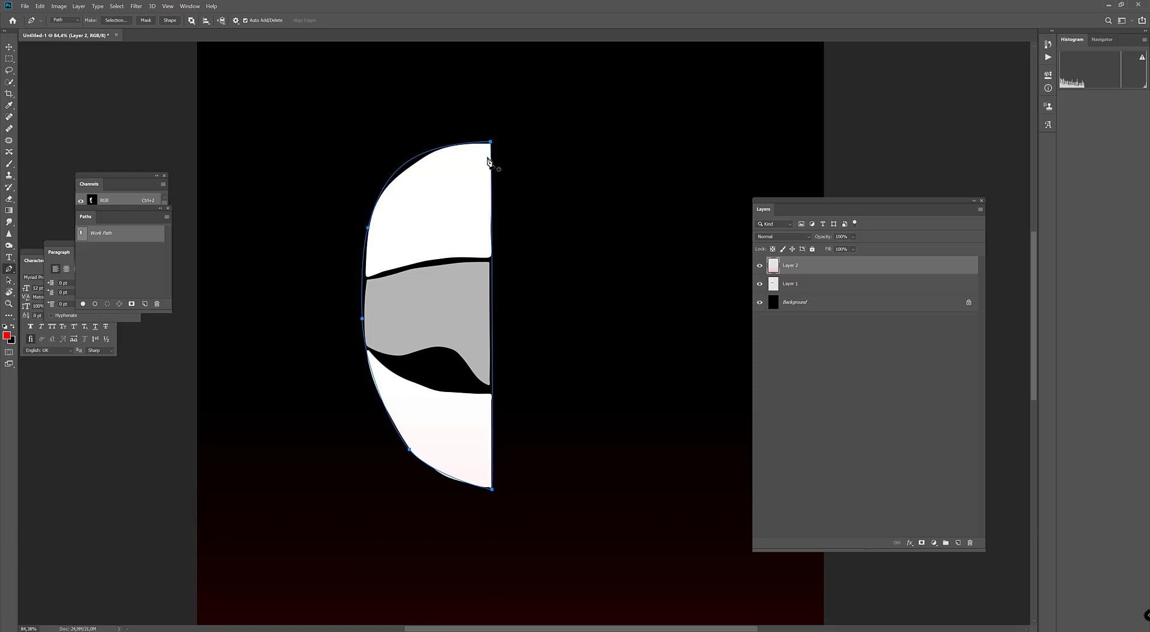
- Hide Layer 1 and convert the closed helmet outline into a selection
left_click(760, 284)
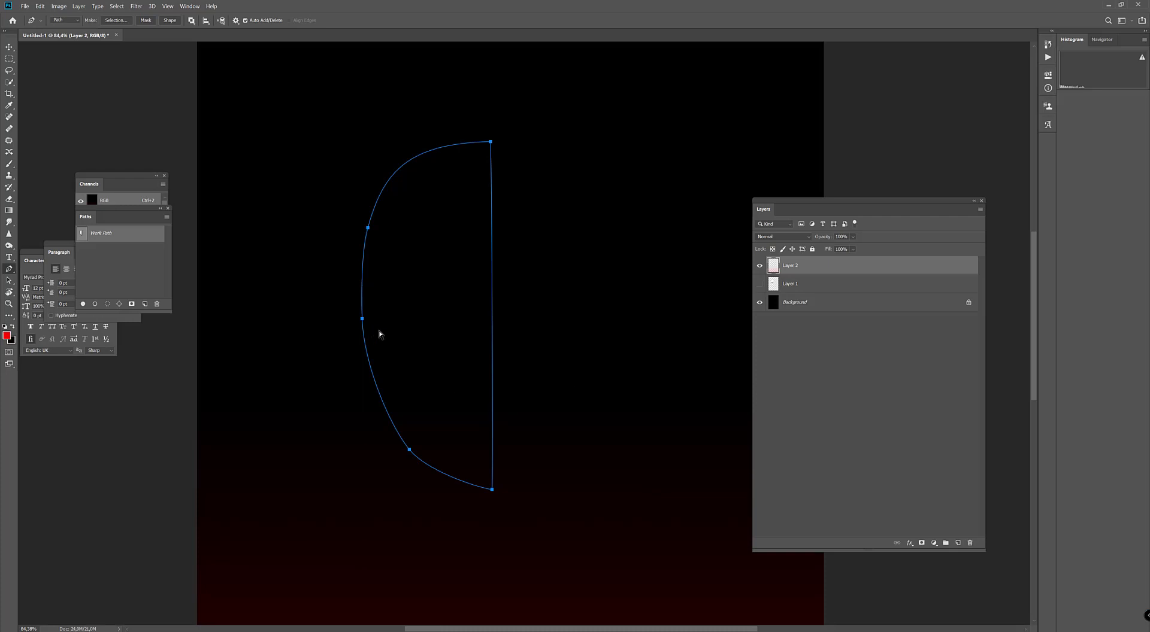
key("ctrl+Return")
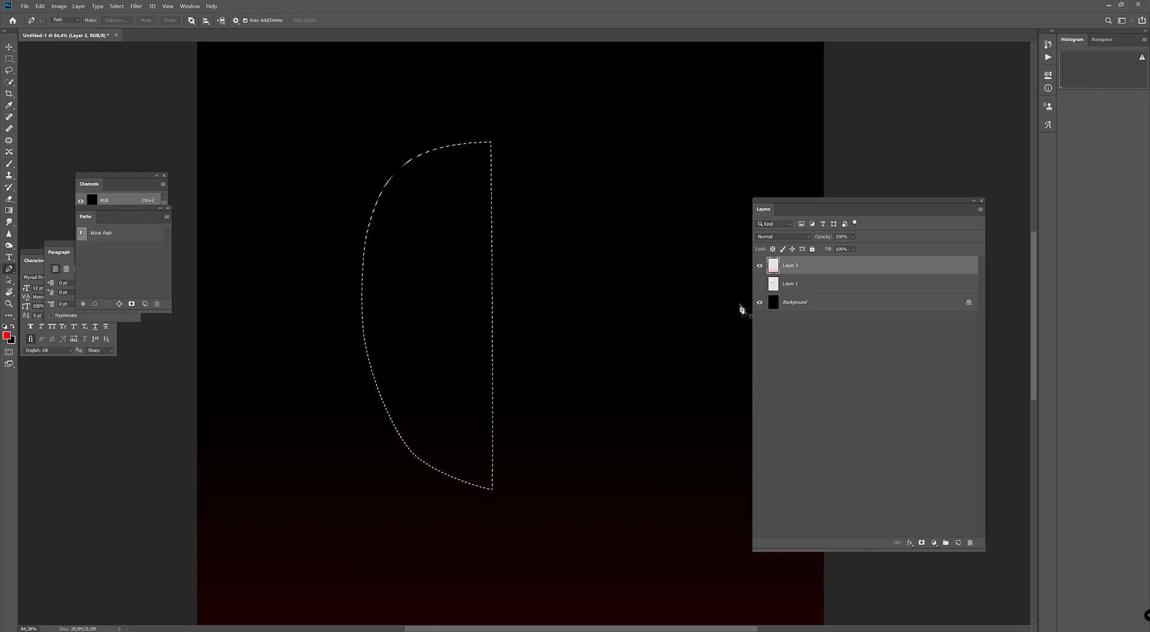
- Keep the red foreground colour, try a vertical gradient through the helmet selection on Layer 2, and undo it
left_click(6, 336)
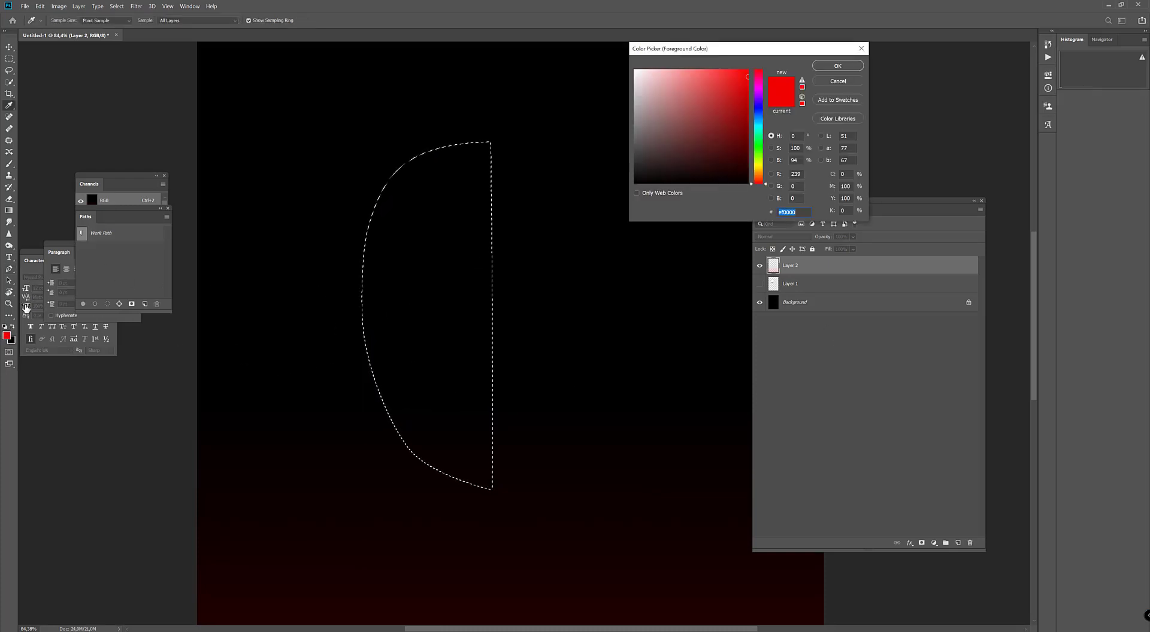
left_click(835, 66)
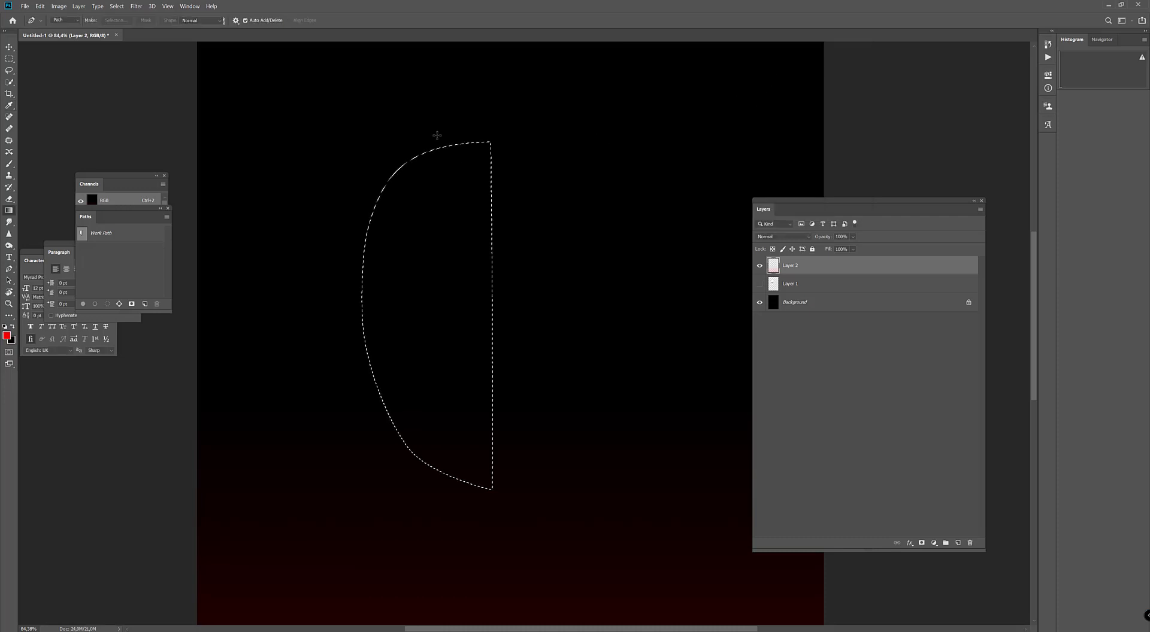
key("g")
left_click_drag(457, 90, 449, 539)
key("ctrl+z")
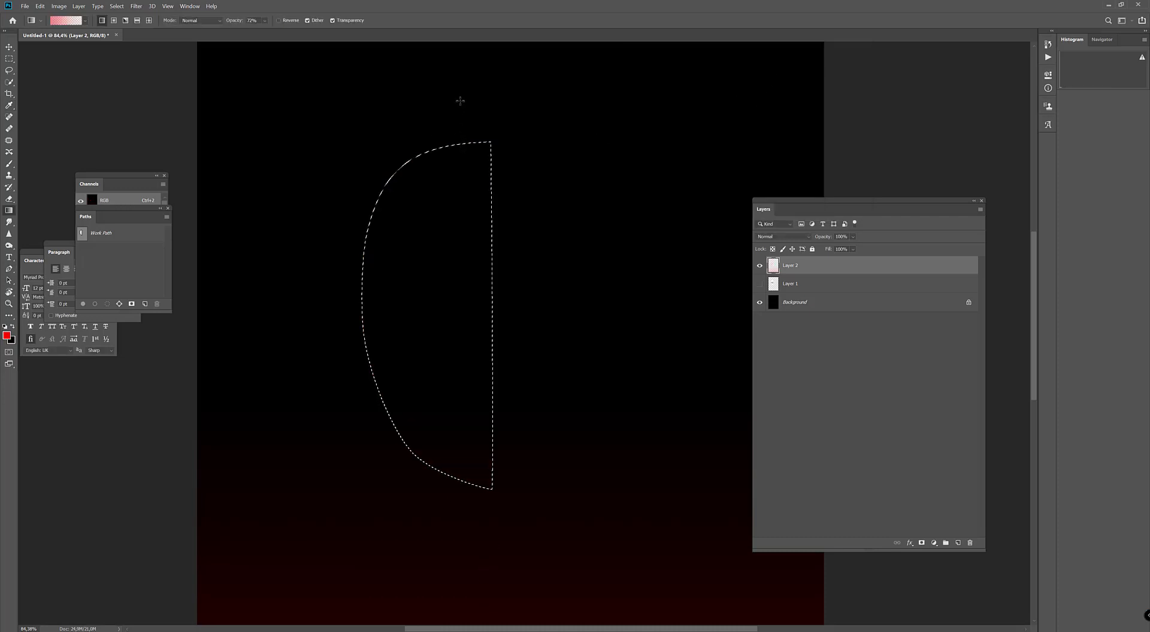
key("ctrl+shift+z")
key("ctrl+z")
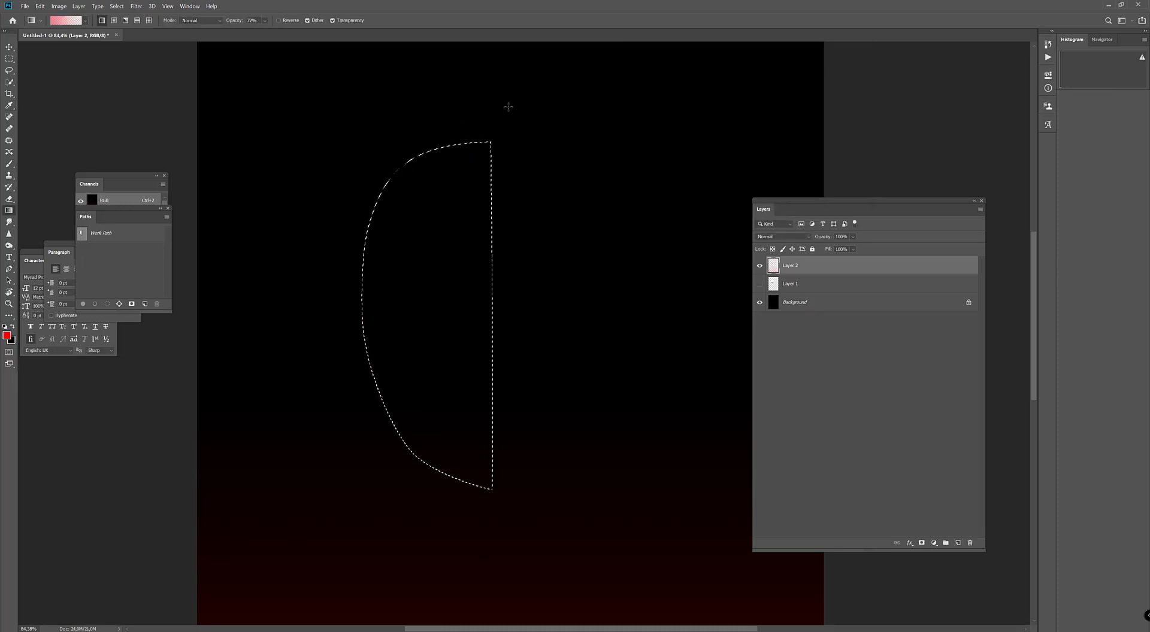
- Fill the helmet selection on Layer 2 with a red linear gradient fading downward, starting above the helmet and ending near its bottom
key("z")
left_click_drag(523, 113, 529, 186)
key("g")
key("g")
left_click_drag(488, 72, 505, 326)
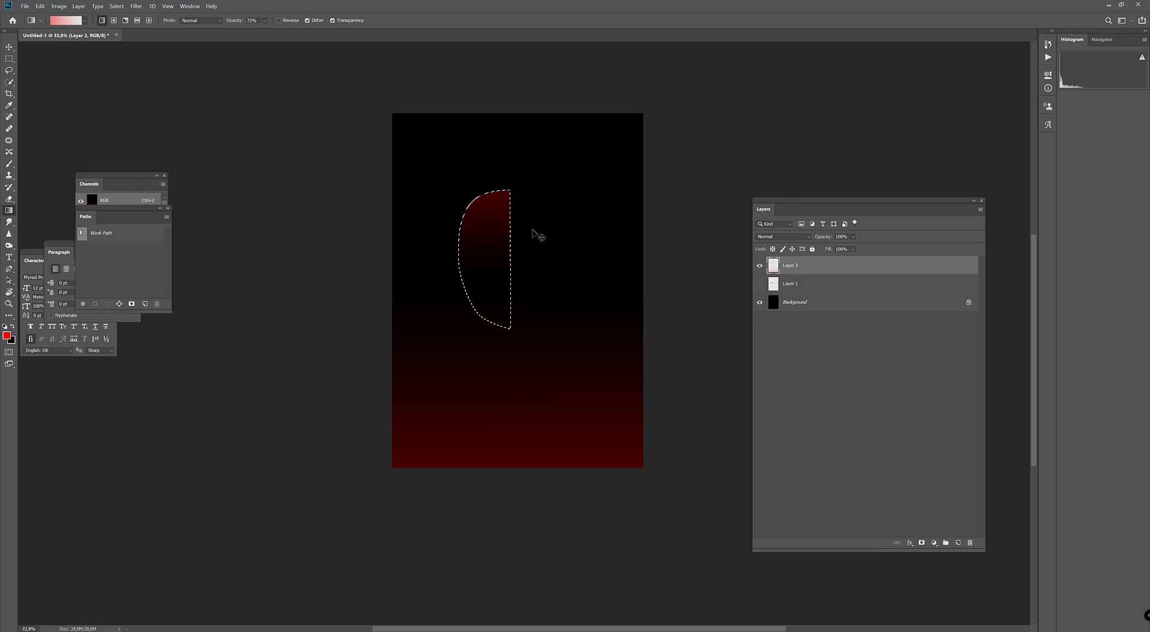
- Deselect, show Layer 1 again and lower its opacity to about 16%
key("ctrl+d")
left_click(759, 284)
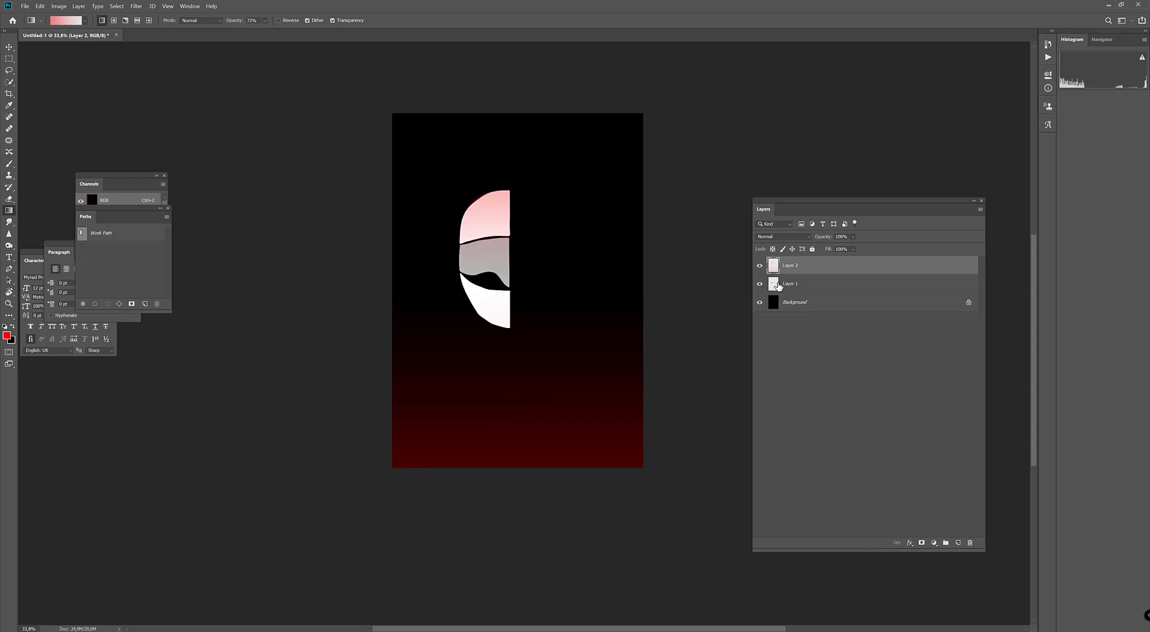
left_click(799, 285)
left_click_drag(803, 237, 830, 239)
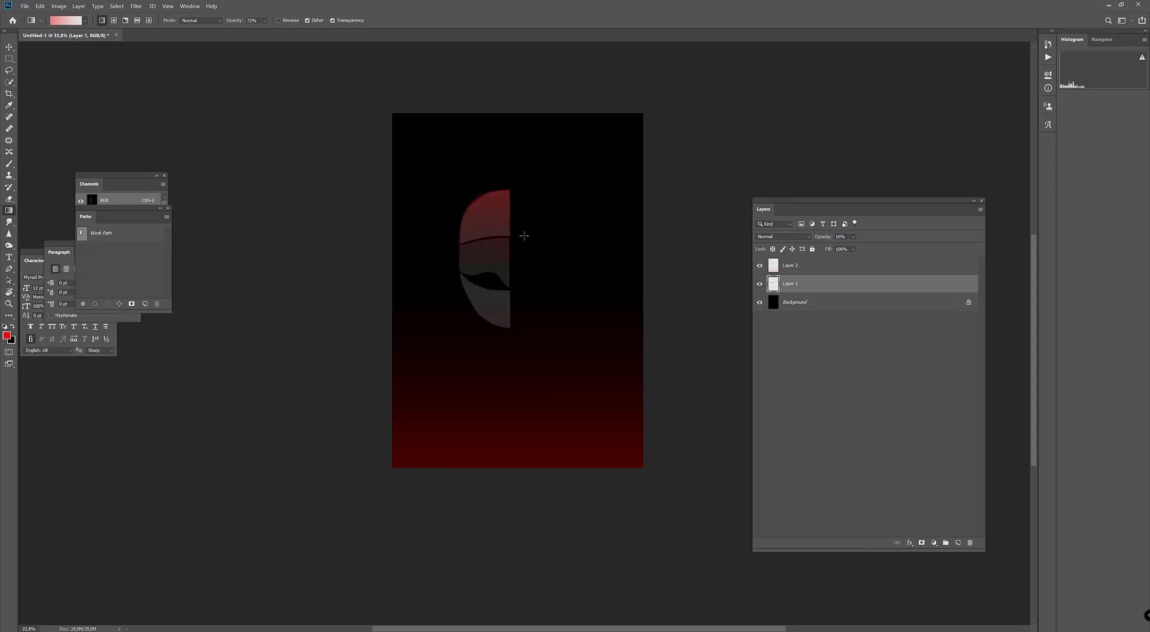
- Redisplay the work path and trace the visor's curved upper edge with the Pen tool, extending it slightly past the helmet's straight side
key("z")
left_click_drag(477, 237, 499, 233)
key("p")
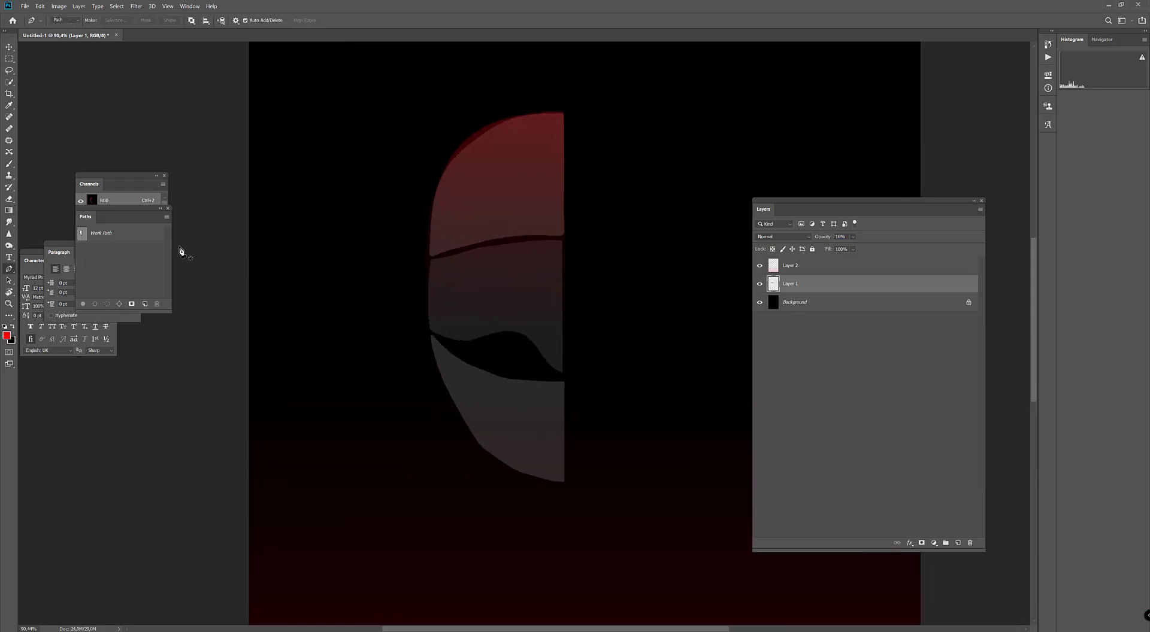
left_click(111, 234)
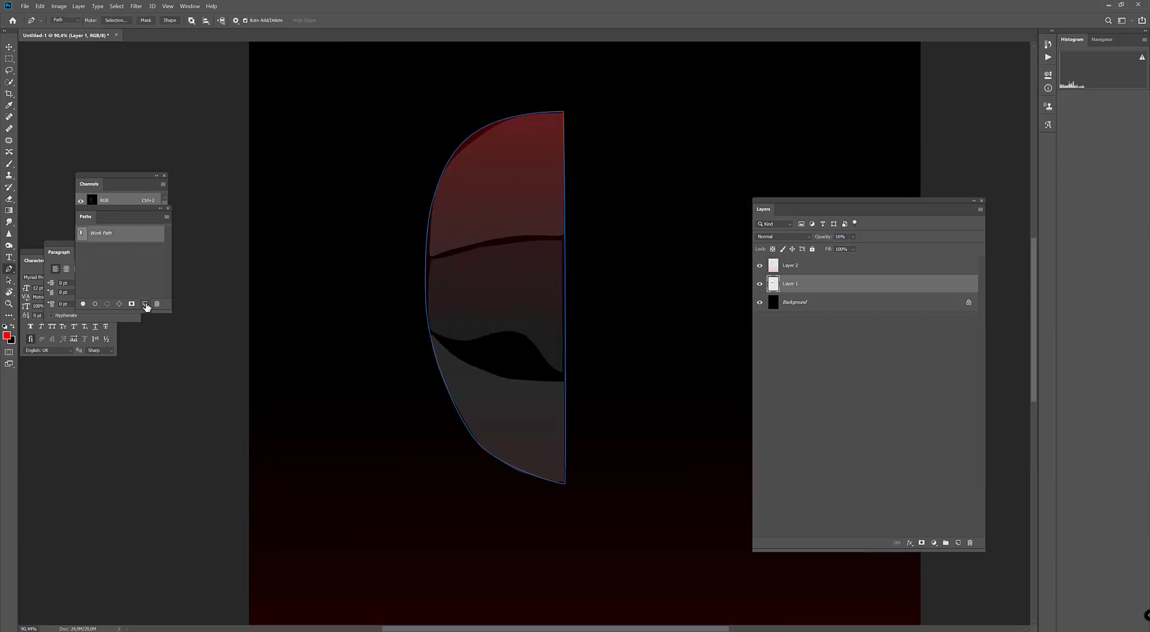
left_click(423, 261)
left_click_drag(513, 239, 553, 233)
left_click(586, 235)
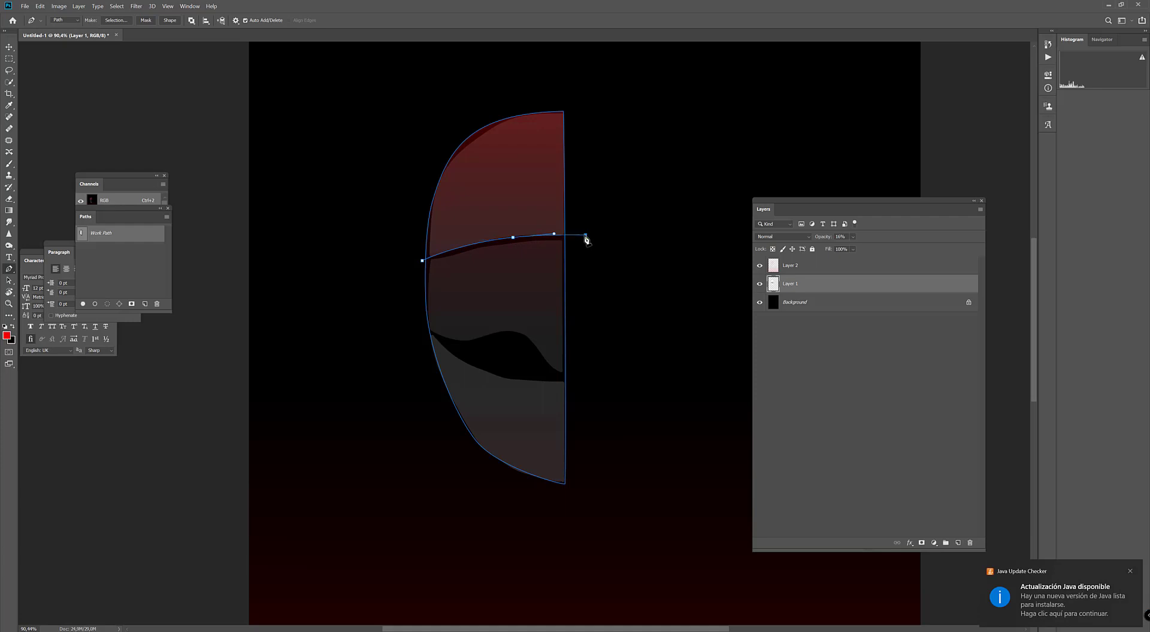
left_click(509, 242, "ctrl")
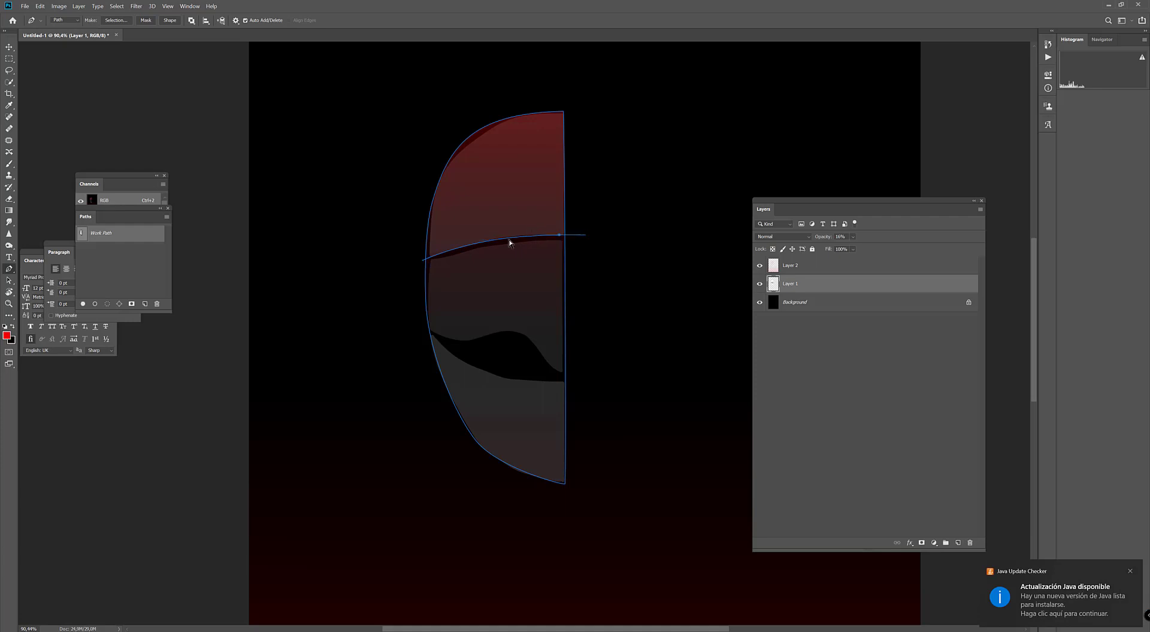
left_click(588, 234)
left_click_drag(586, 236, 588, 234)
- Continue the visor outline down the outer side and along the lower edge, and close it beyond the helmet's straight side
left_click_drag(422, 260, 412, 266)
left_click_drag(427, 329, 429, 339)
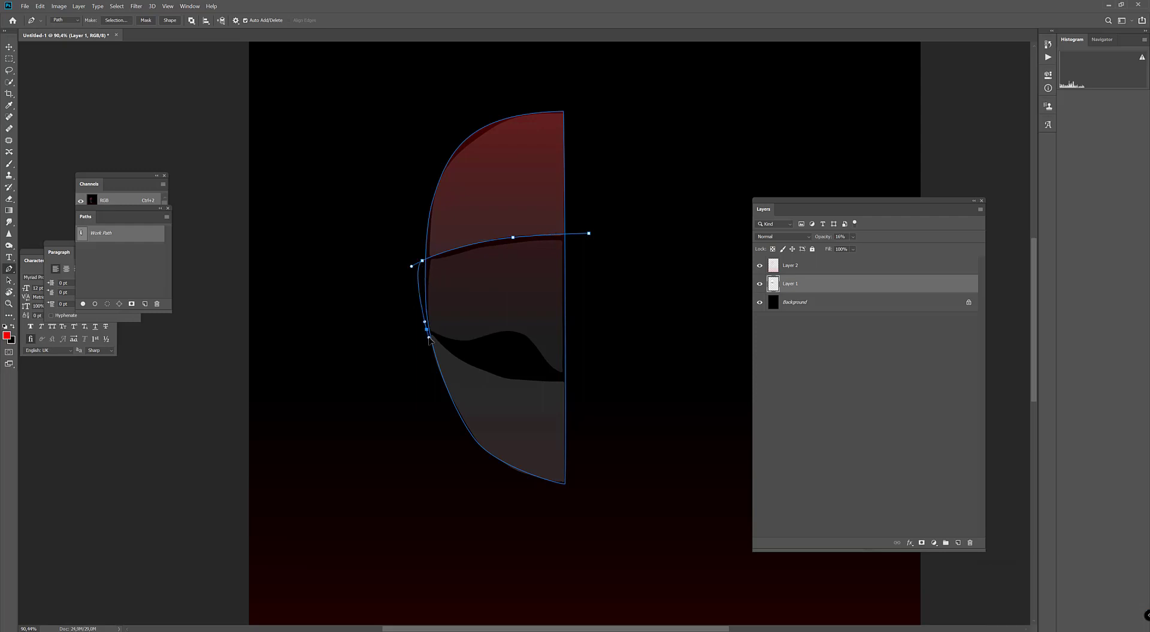
left_click_drag(543, 387, 557, 386)
left_click(581, 380)
left_click(588, 234)
left_click(587, 237, "ctrl")
- Try pasting the visor outline into a new separate path and undo the paste
left_click(144, 304)
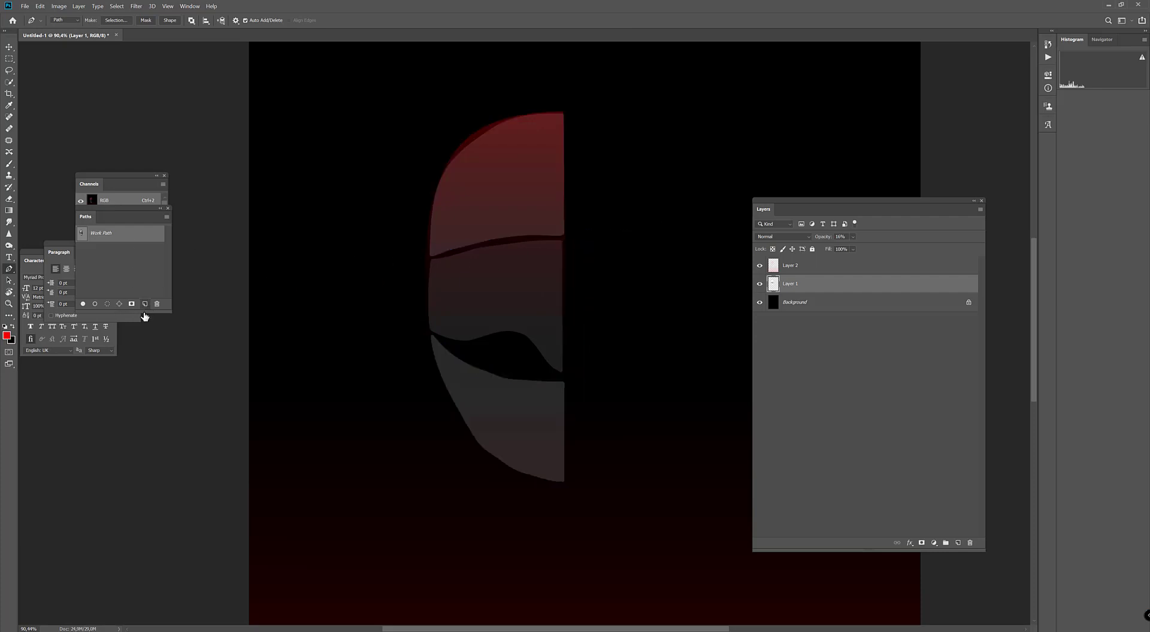
key("ctrl+v")
key("ctrl+z")
key("ctrl+z")
left_click(118, 257)
left_click(95, 235)
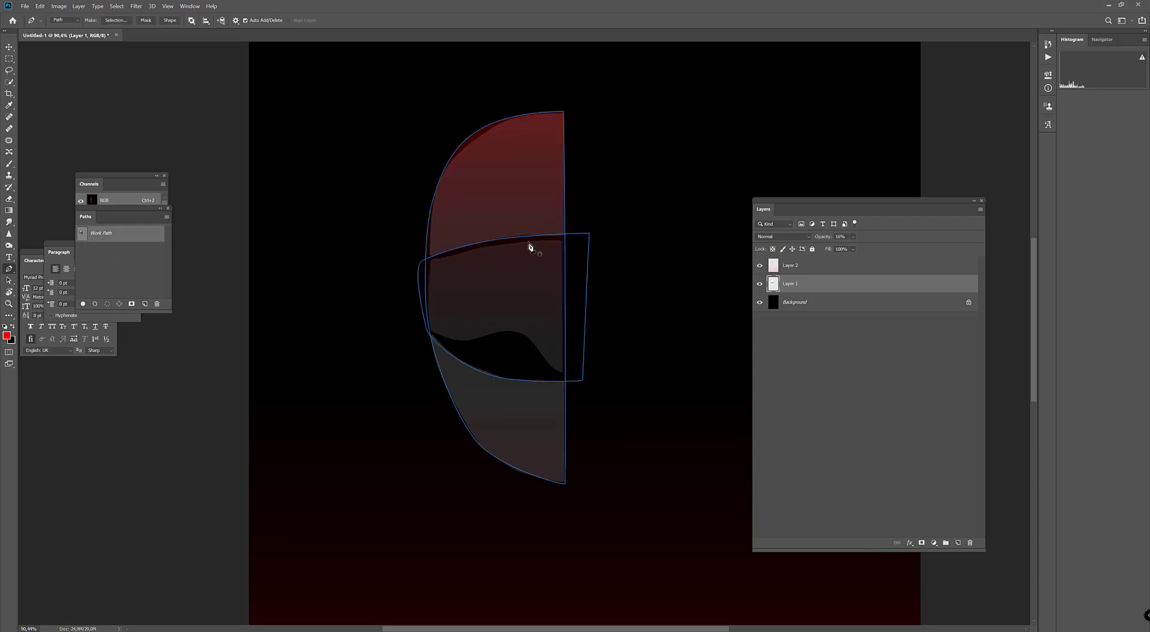
left_click(144, 304)
key("ctrl+v")
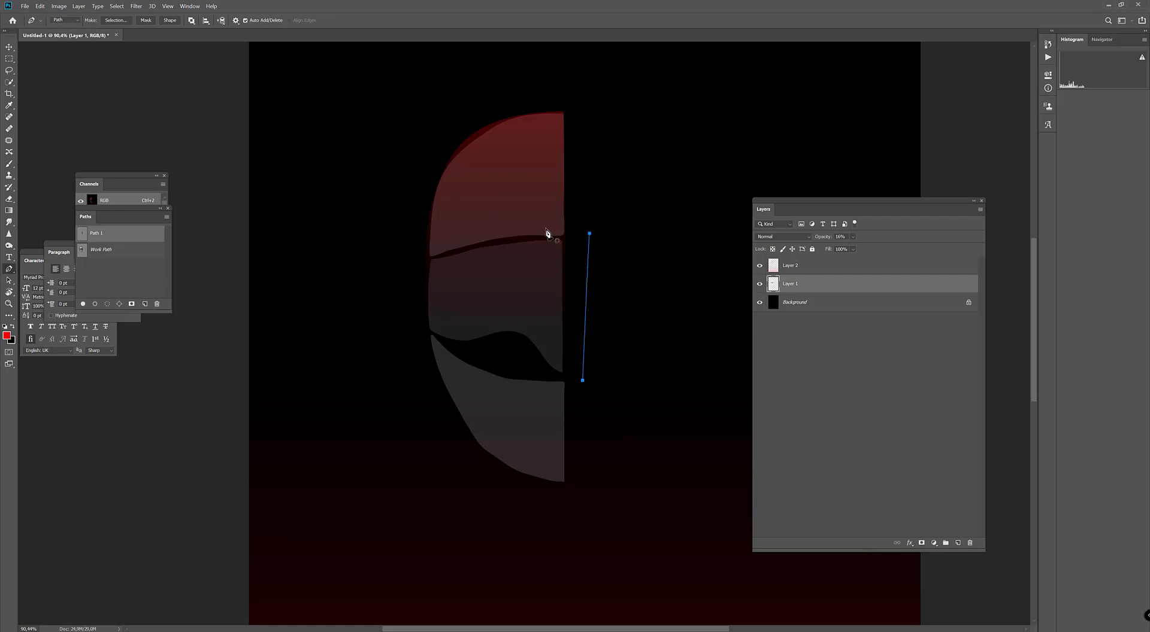
key("ctrl+z")
- Save the work path with both outlines as a regular path and duplicate it
left_click(114, 249)
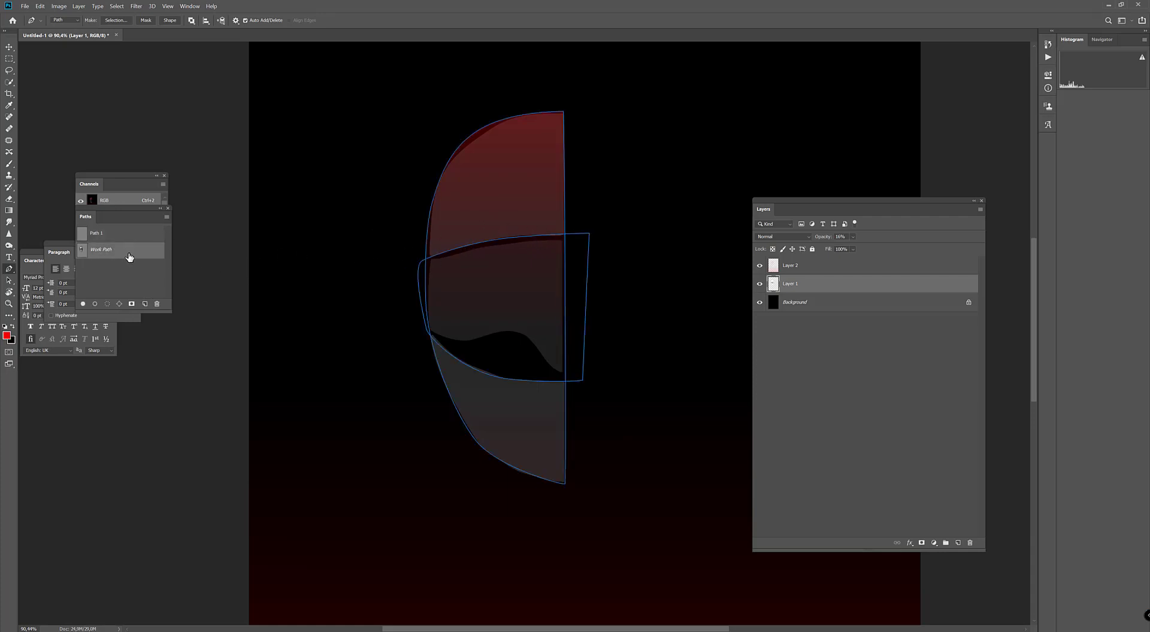
left_click_drag(126, 257, 143, 304)
left_click_drag(141, 258, 145, 304)
left_click_drag(125, 258, 144, 304)
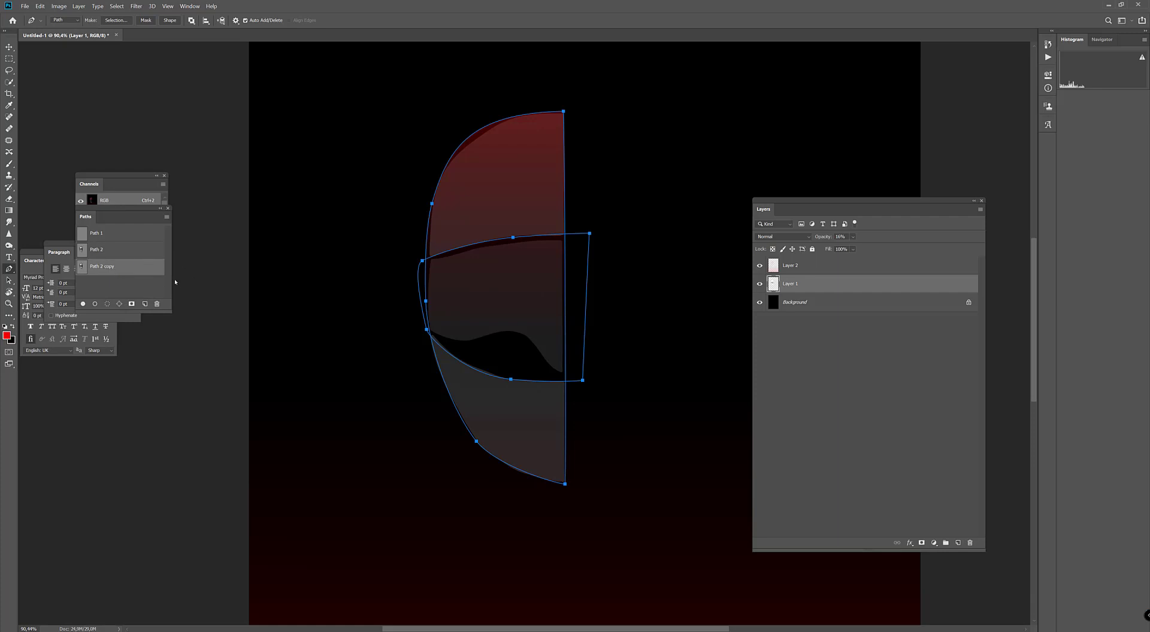
- Remove the outer helmet outline from the duplicated path, keeping only the visor outline
left_click_drag(564, 125, 564, 128)
key("ctrl+z")
left_click(563, 121, "ctrl")
left_click(573, 155, "ctrl")
- Load the visor outline from the duplicated path as a selection
key("ctrl+Return")
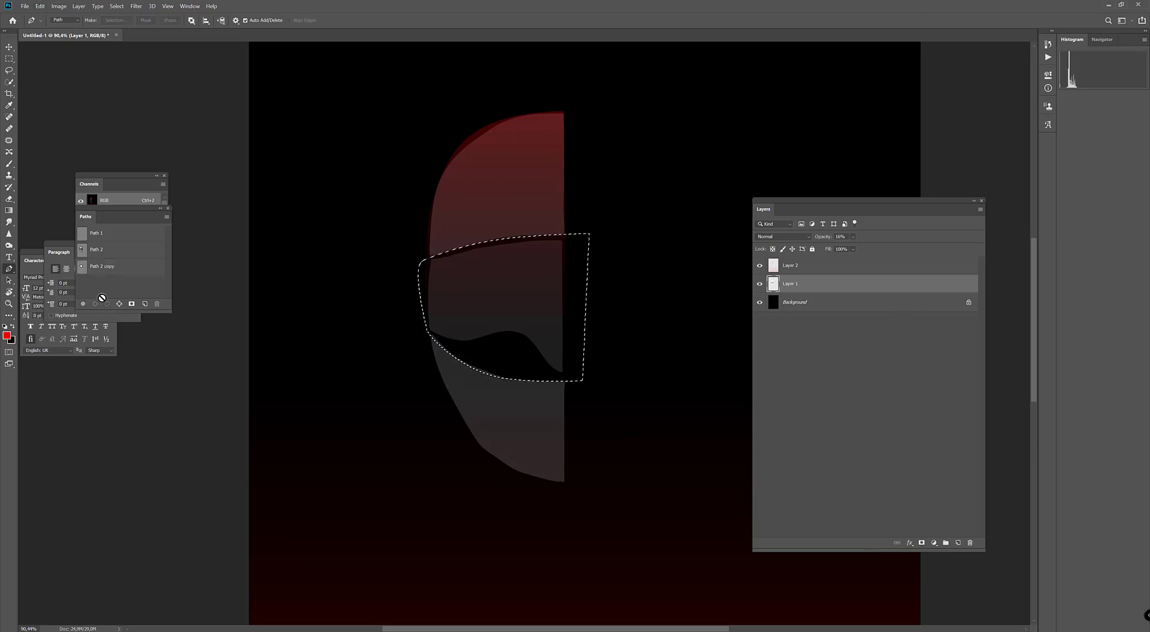
key("ctrl+z")
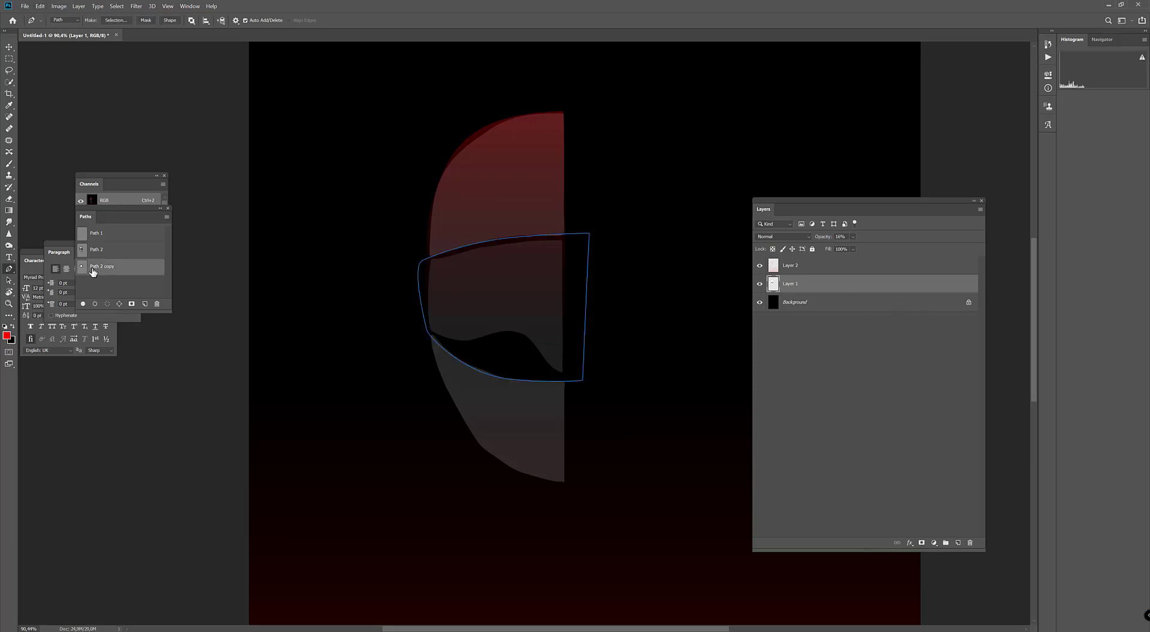
left_click(107, 305)
- Try clearing the visor area from Layer 1, and undo both the clearing and the deselection
left_click(40, 6)
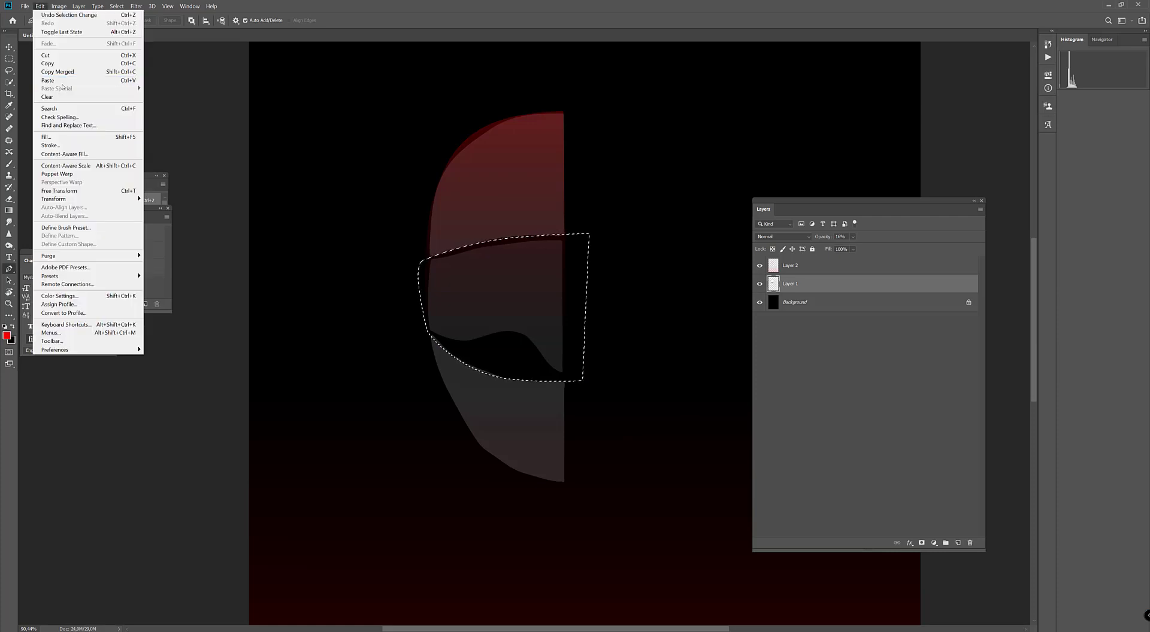
left_click(62, 98)
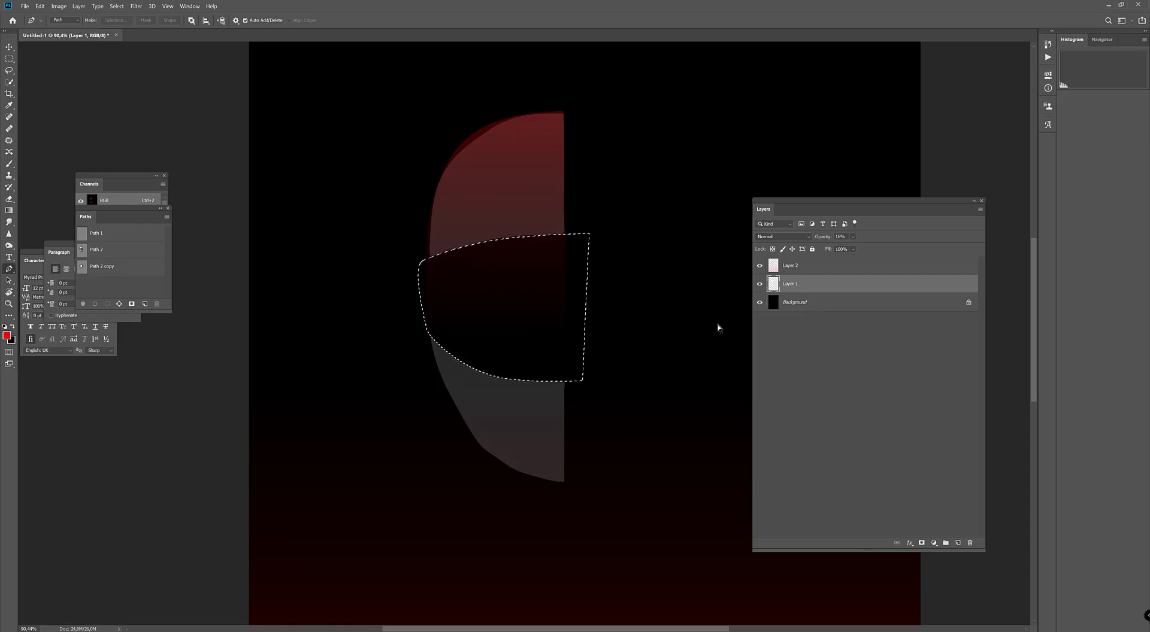
key("ctrl+d")
key("ctrl+z")
key("ctrl+z")
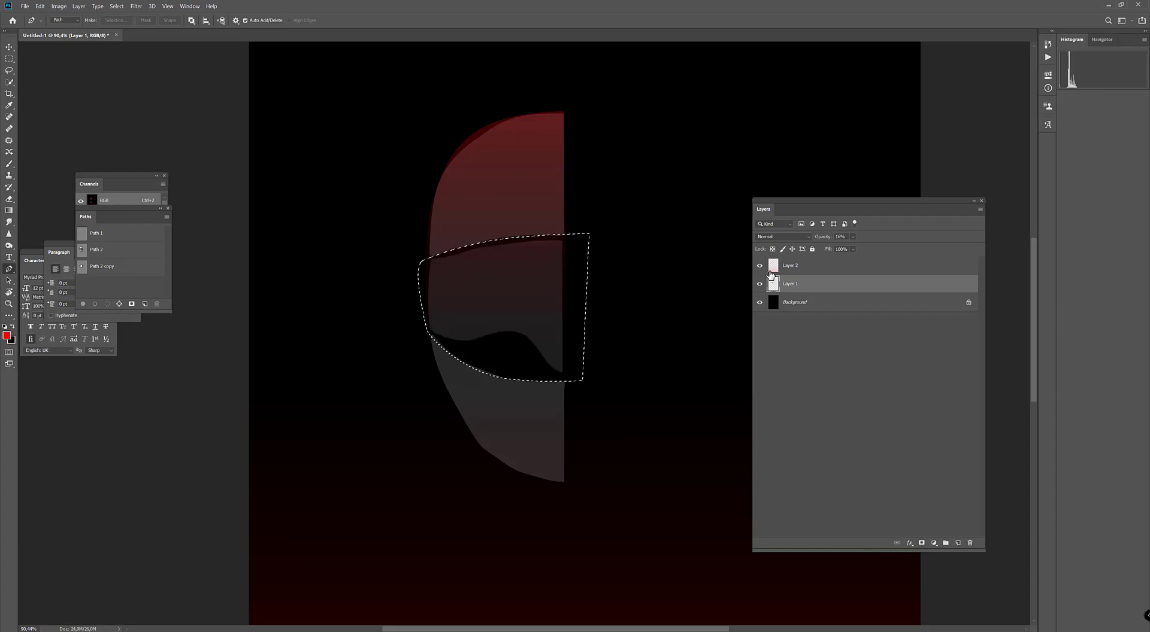
- Delete the red gradient inside the visor selection on Layer 2 and hide that layer
left_click(803, 267)
key("Delete")
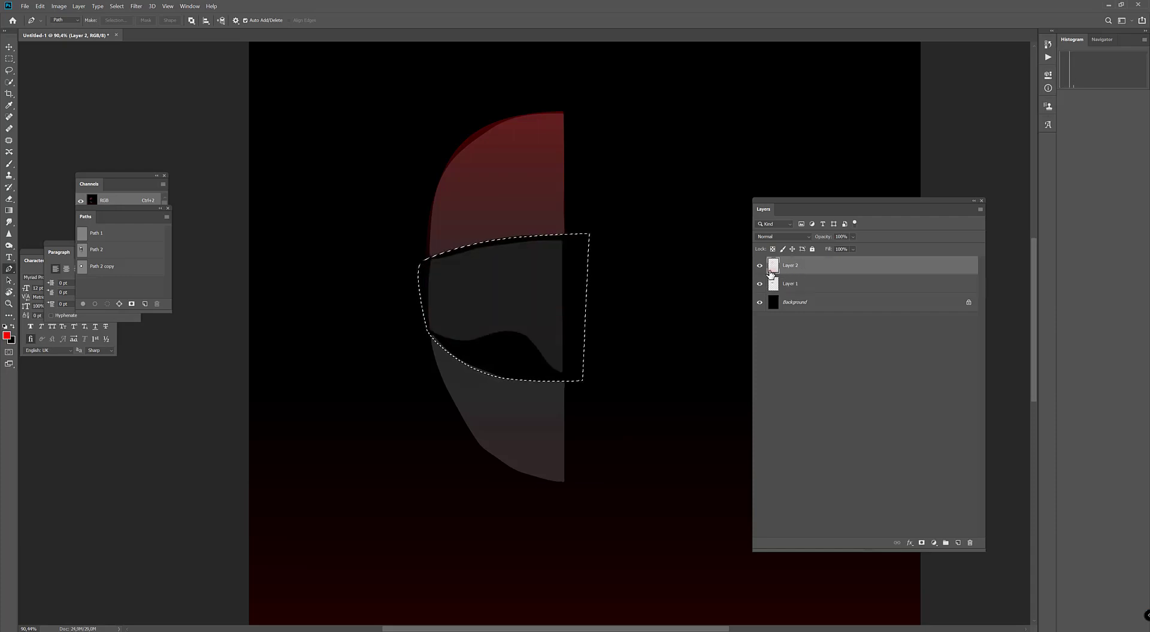
left_click(759, 265)
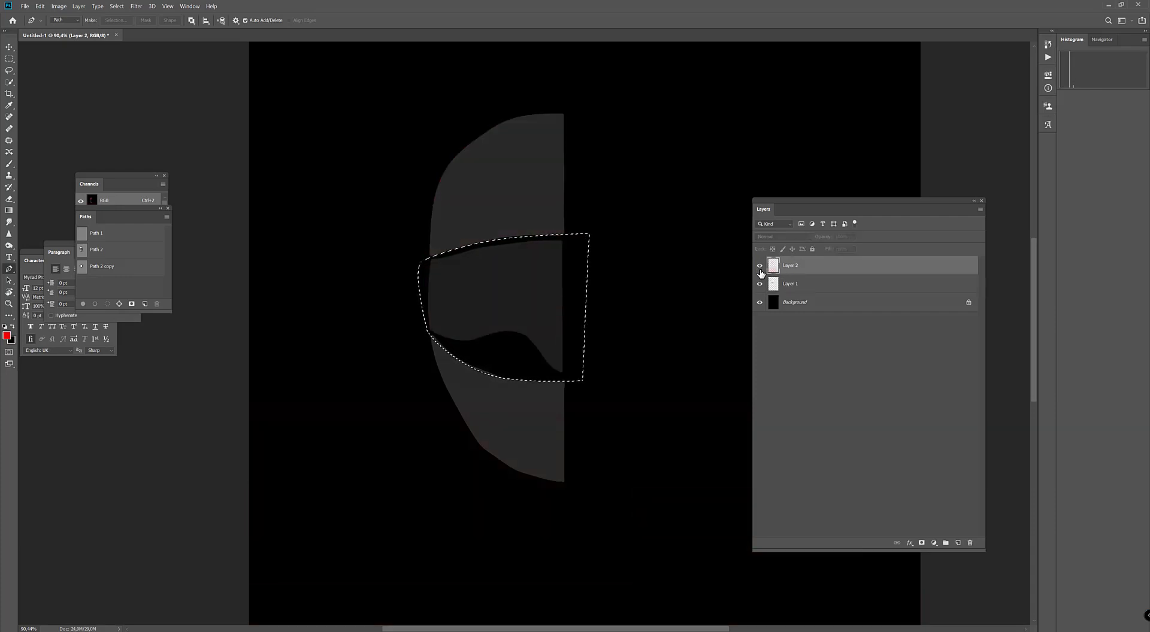
- Show Layer 2 and move its red upper helmet section onto a separate new layer using a rectangular selection
left_click(759, 266)
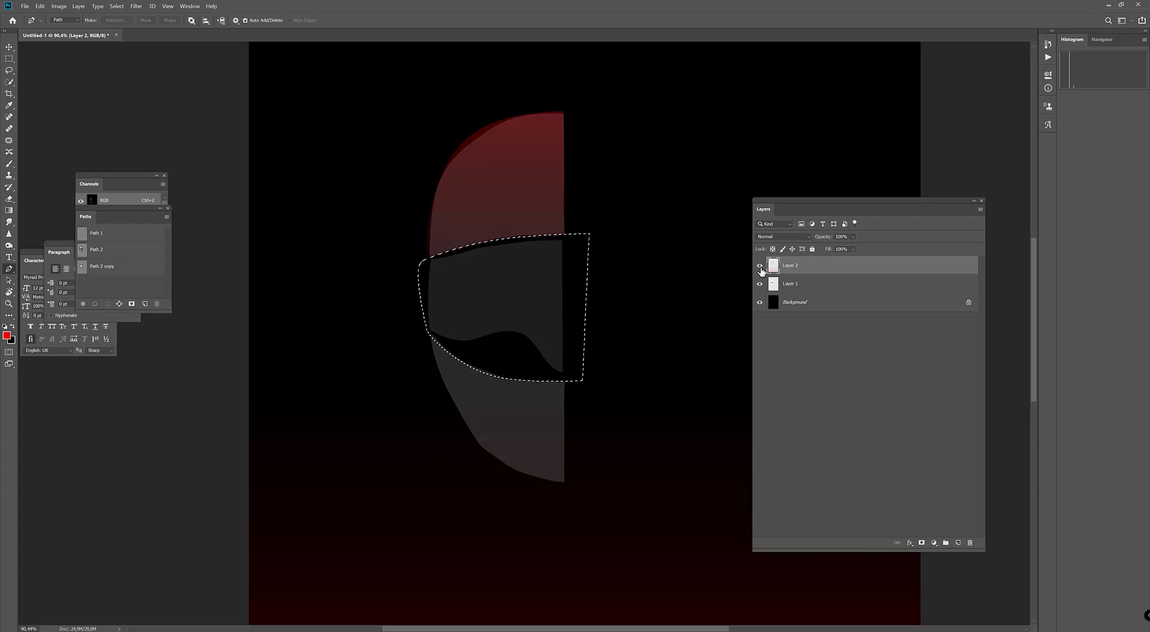
key("ctrl+d")
key("m")
left_click_drag(304, 60, 712, 372)
left_click_drag(617, 300, 608, 208)
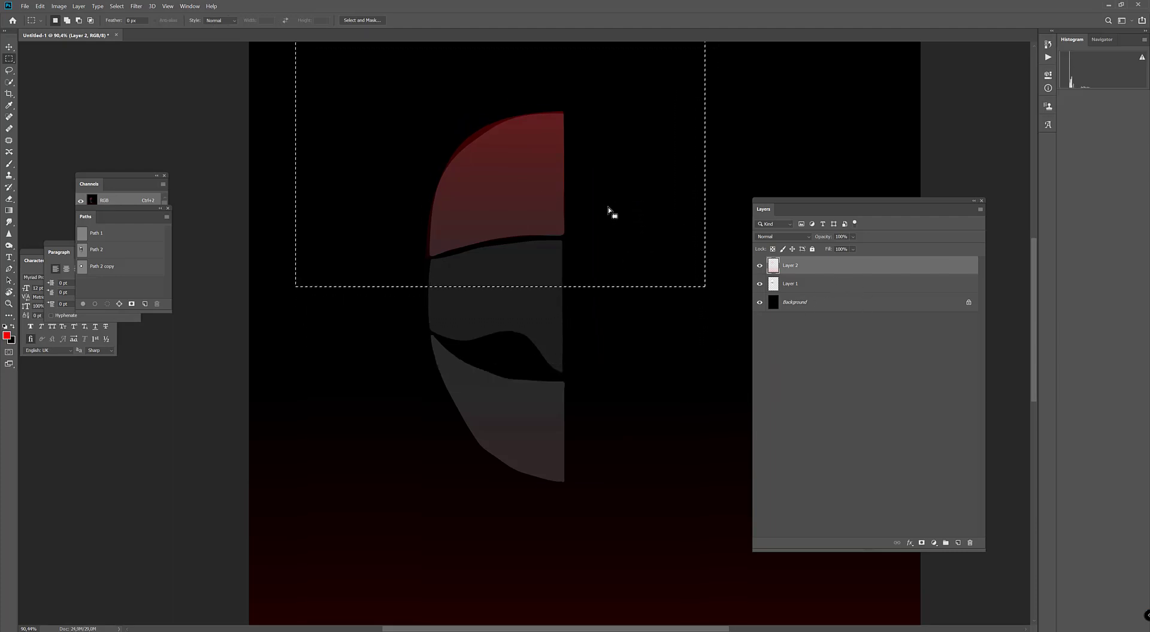
key("Delete")
key("ctrl+d")
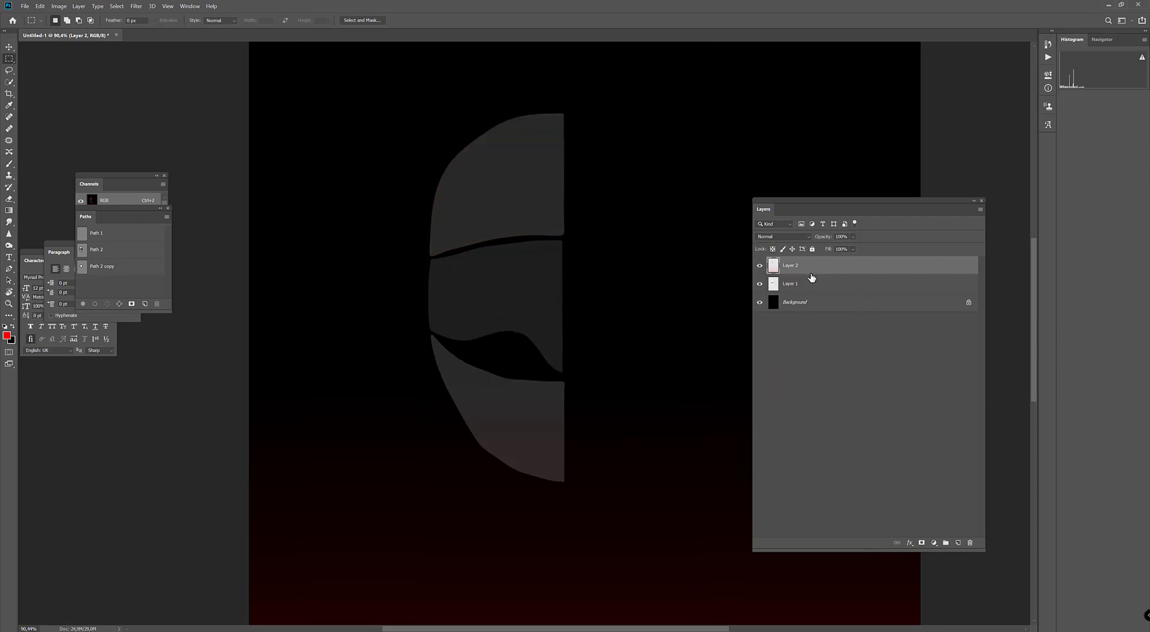
key("ctrl+z")
left_click(770, 286)
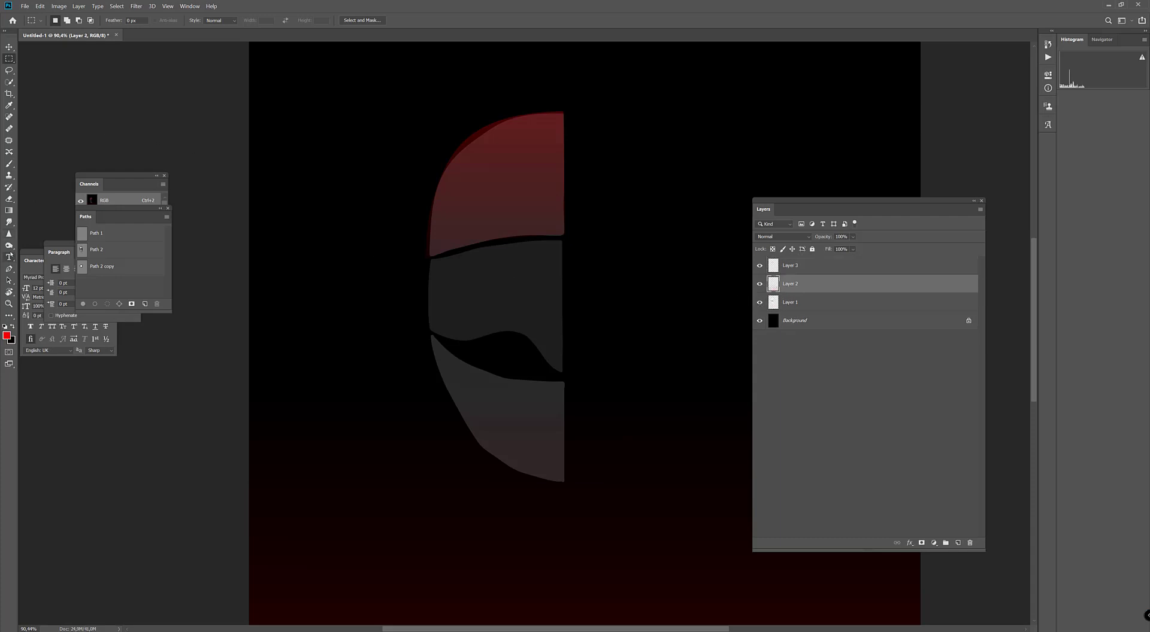
- Adjust the upper-edge anchor points of the visor outline in Path 2 copy with the Pen tool to follow the visor's top edge
left_click(9, 269)
left_click(108, 234)
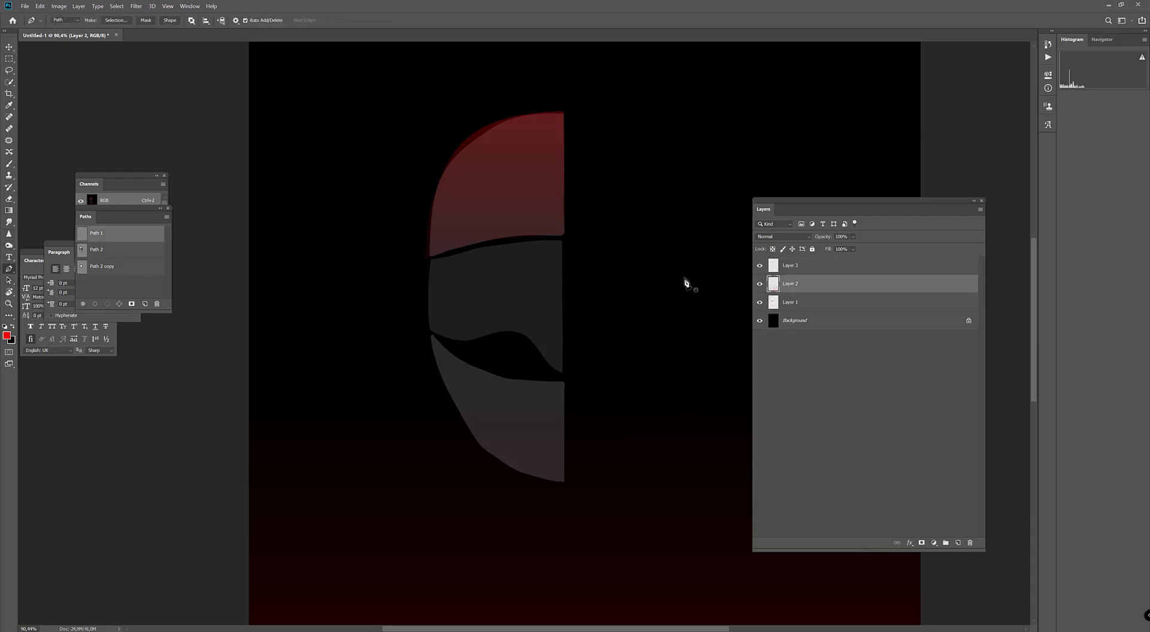
left_click(427, 261)
left_click(564, 240)
left_click(127, 283)
left_click(110, 271)
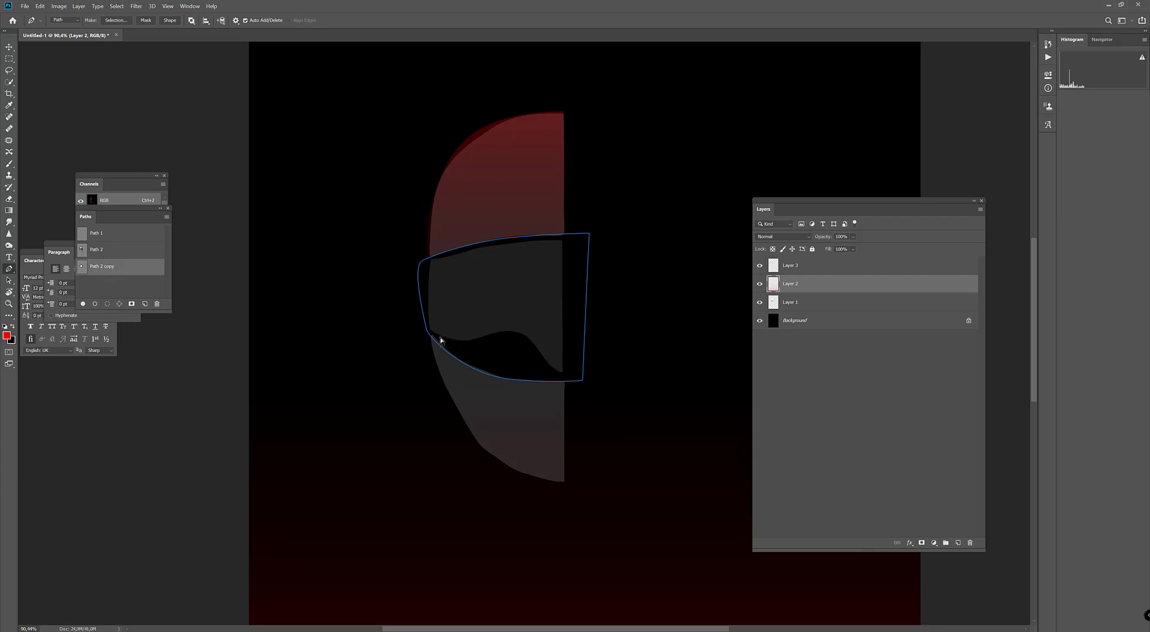
left_click(422, 313)
left_click_drag(422, 261, 424, 264)
left_click(514, 240)
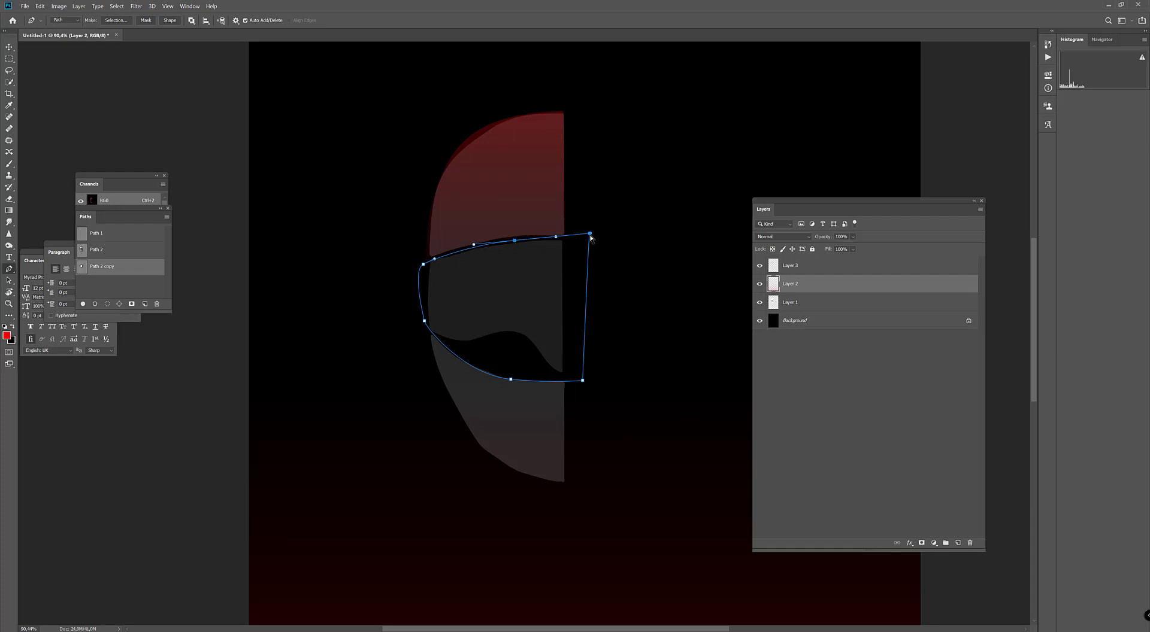
left_click_drag(589, 235, 591, 240)
- Reshape the lower edge of the visor outline to follow the artwork's wavy contour and load the path as a selection
left_click(476, 366, "ctrl")
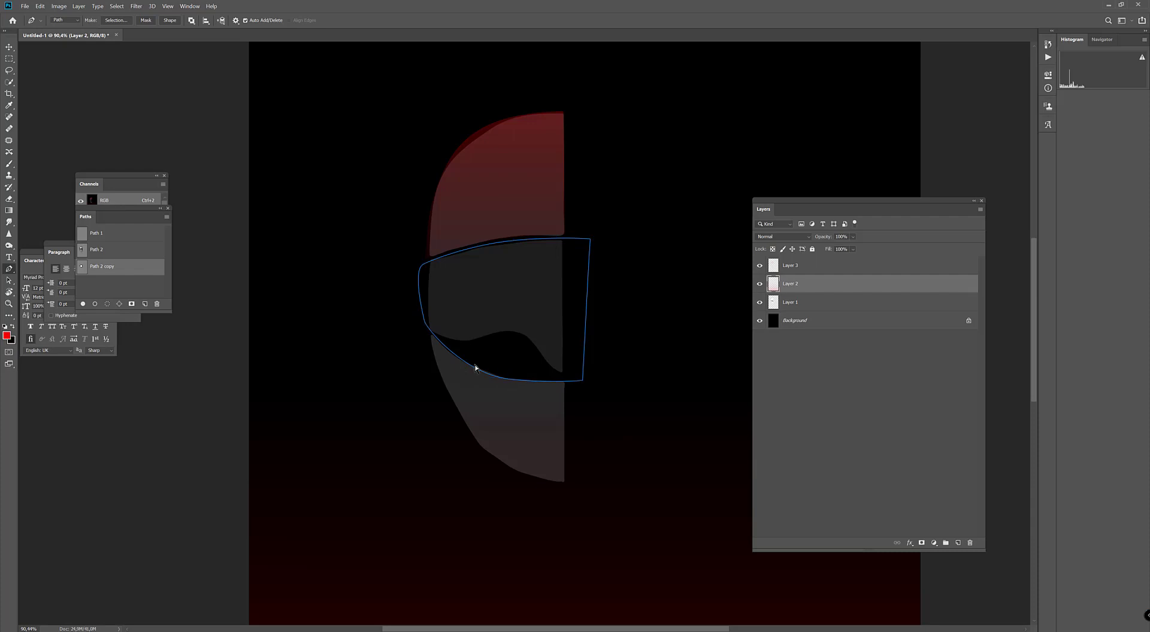
left_click(569, 382)
mouse_move(570, 382)
left_mouse_down()
mouse_move(567, 372)
mouse_move(587, 369)
left_mouse_up()
left_click(582, 380, "ctrl+shift")
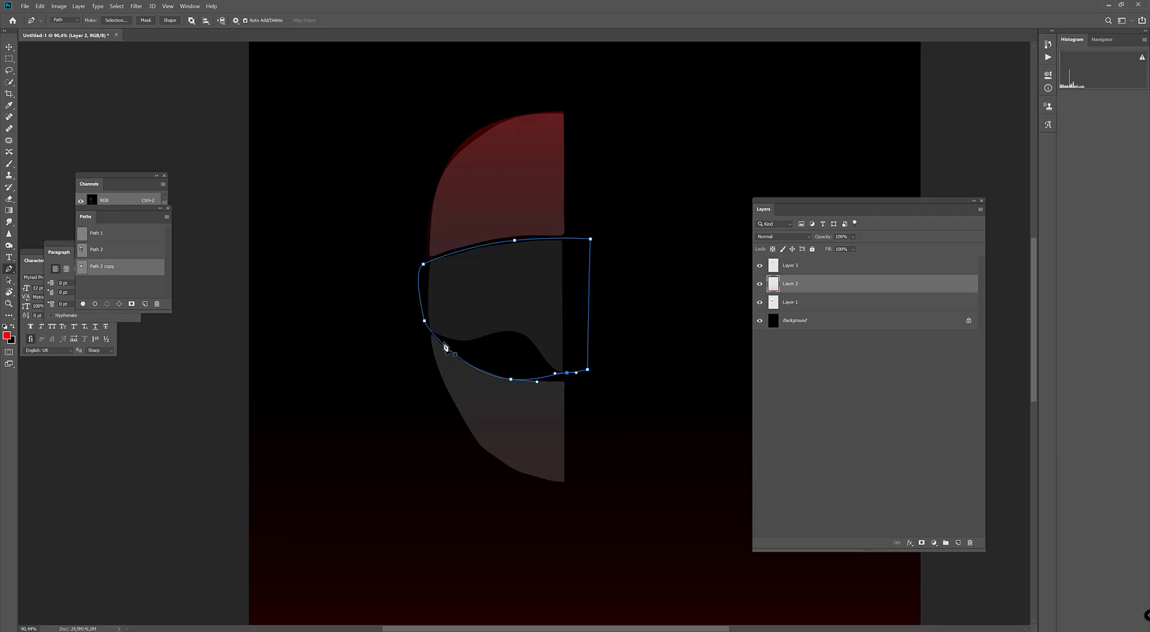
left_click_drag(449, 351, 430, 335)
left_click_drag(510, 380, 508, 326)
left_click(452, 343, "ctrl")
left_click_drag(473, 351, 517, 331)
left_click(555, 370, "ctrl")
left_click(566, 373, "ctrl")
key("ctrl+Return")
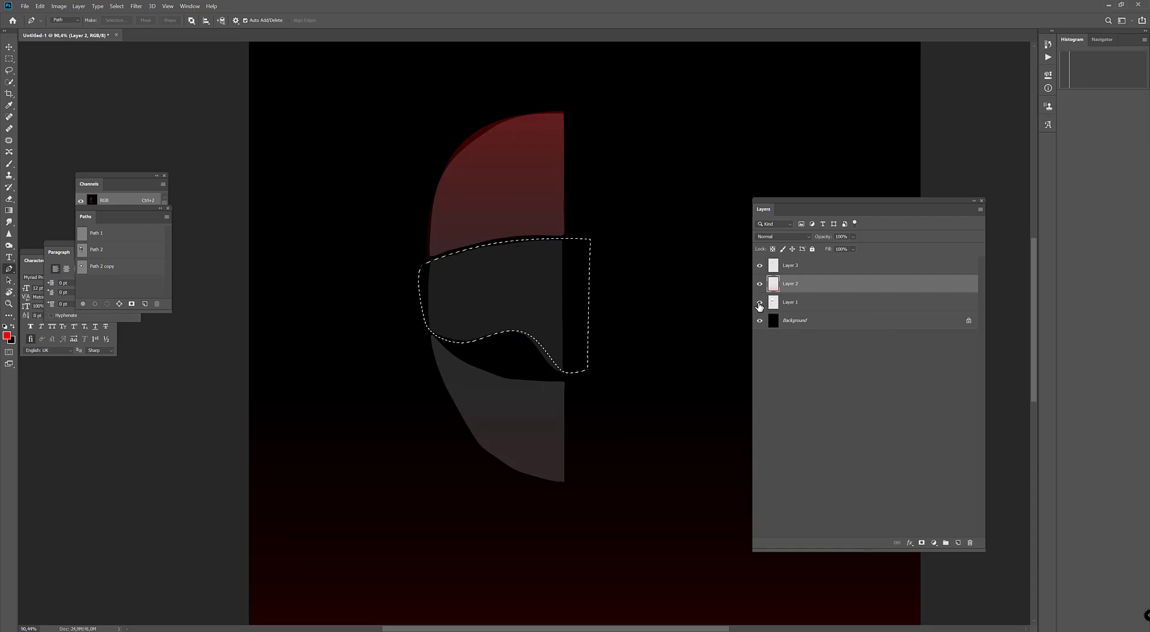
- Hide Layer 1 and add a new layer above Layer 2
left_click(759, 303)
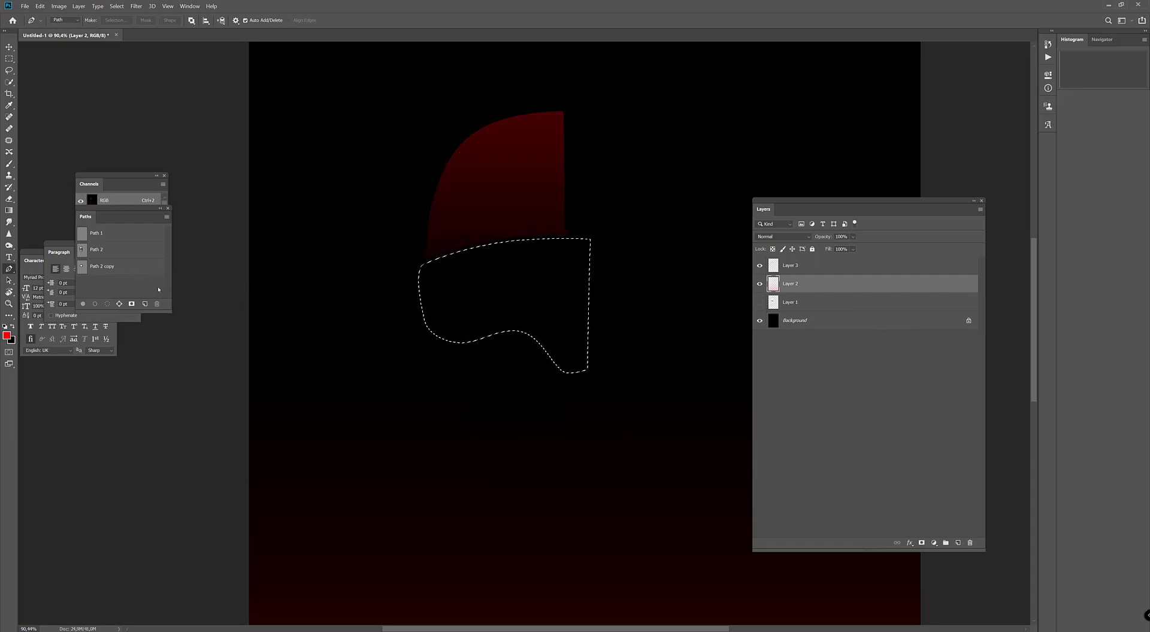
left_click_drag(128, 176, 128, 167)
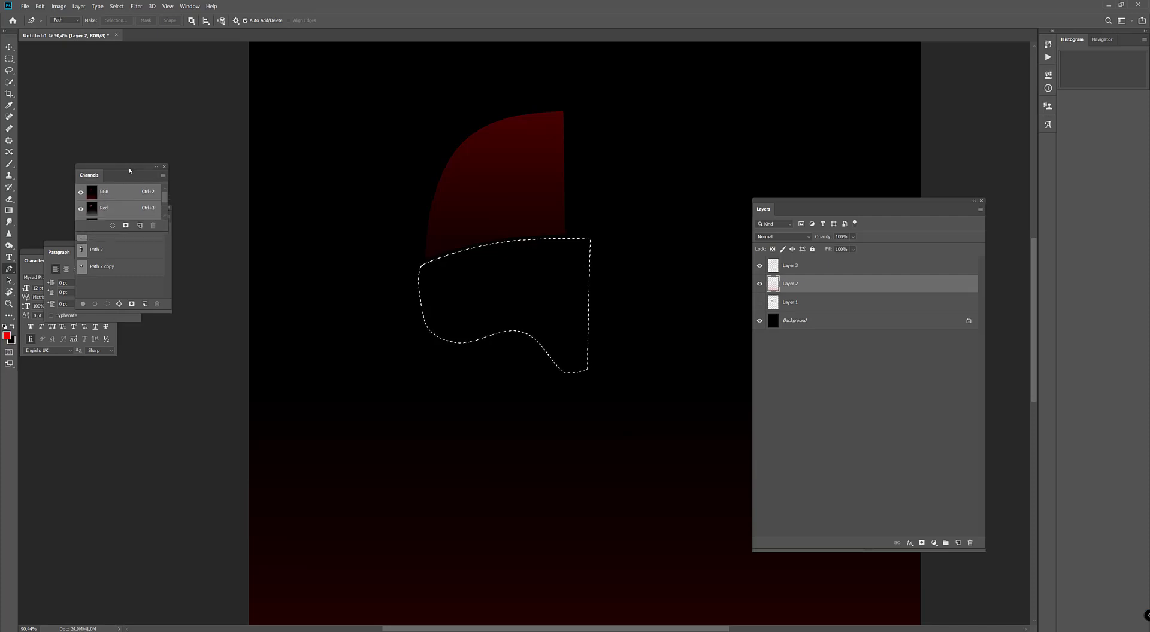
left_click(958, 543)
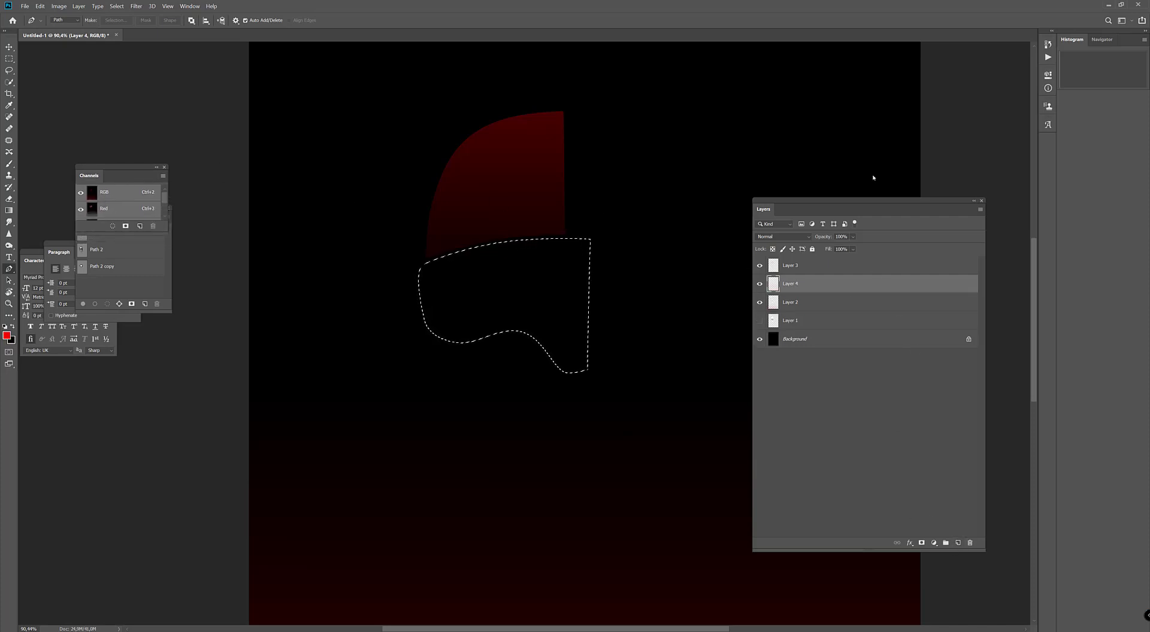
- Fill the visor selection with a diagonal linear gradient in light grey #dddddd and deselect it
key("g")
left_click(7, 335)
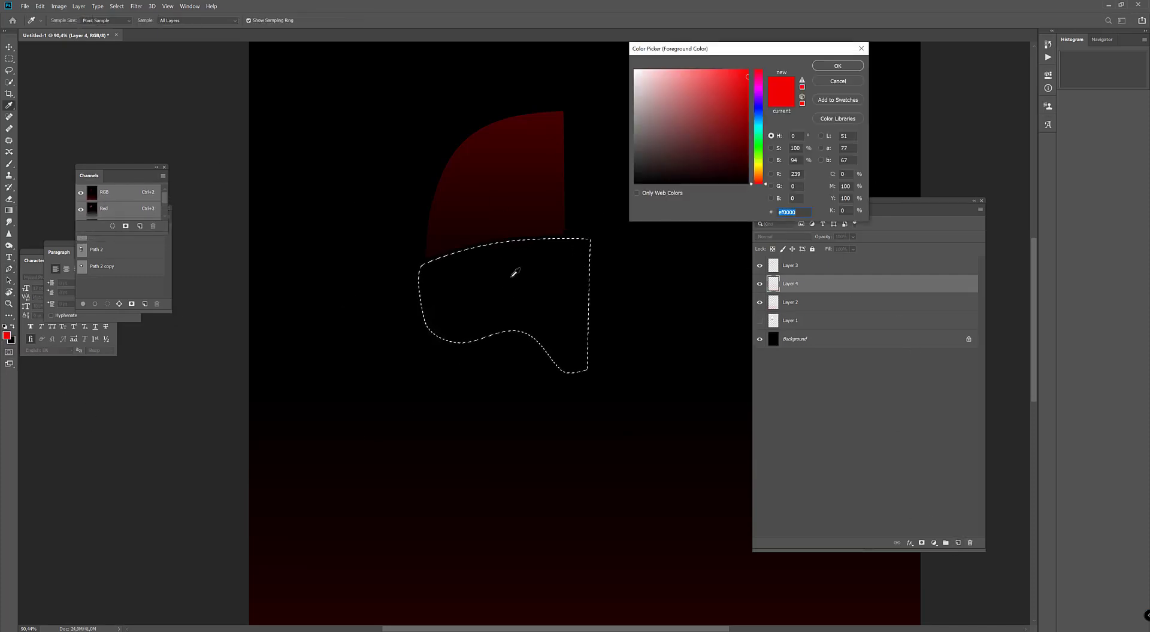
left_click_drag(650, 114, 634, 86)
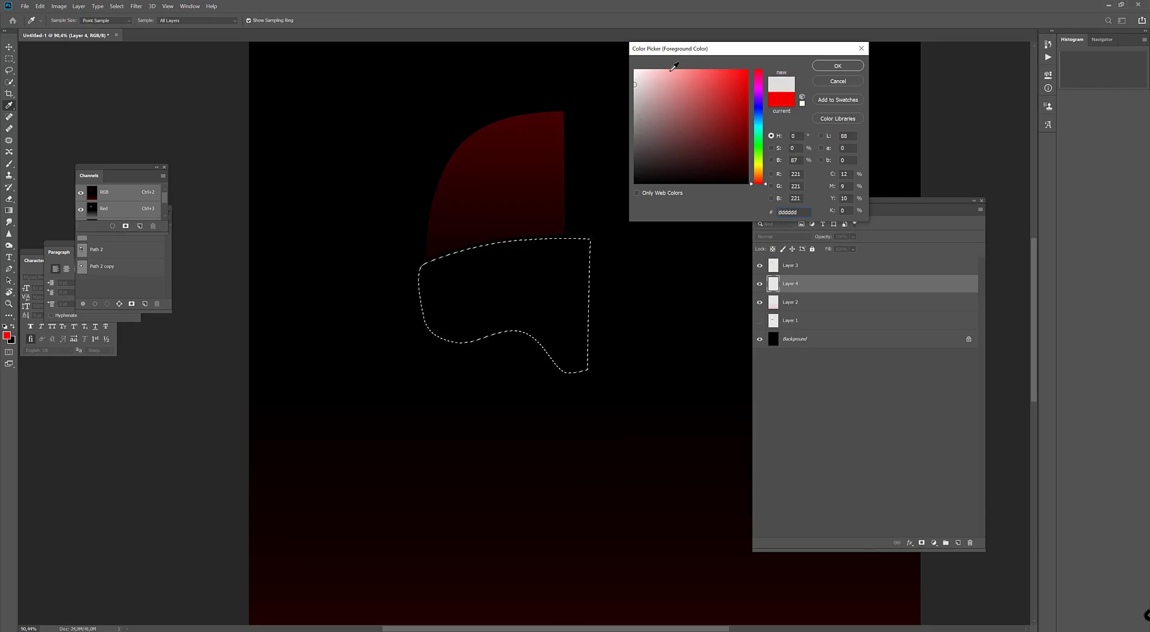
left_click(838, 70)
left_click_drag(424, 400, 513, 336)
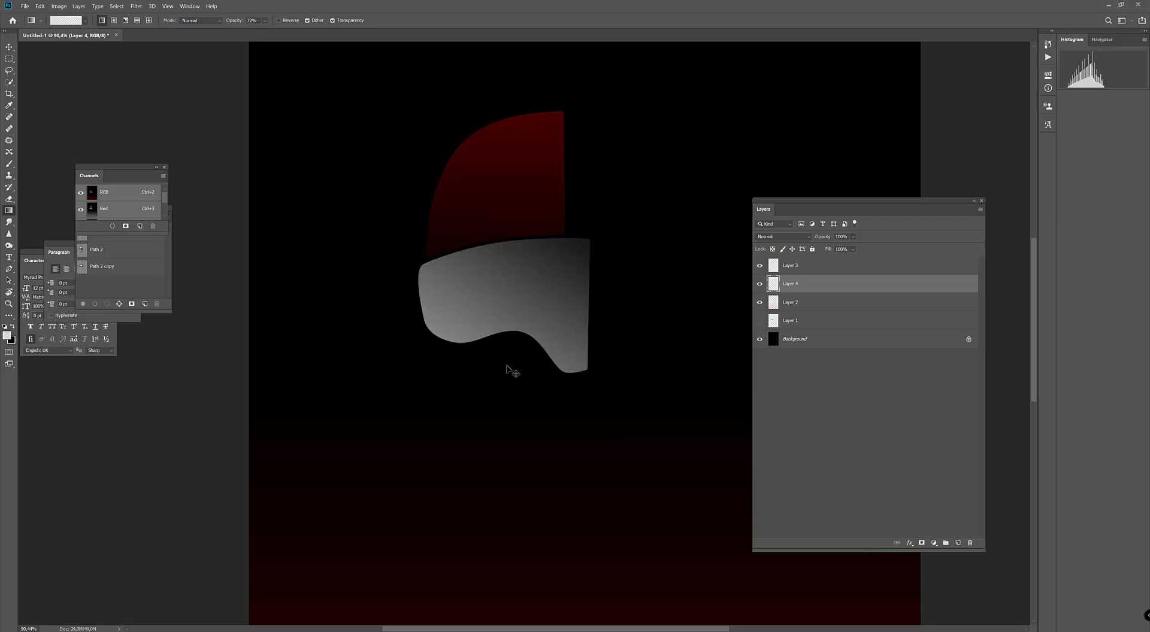
key("ctrl+d")
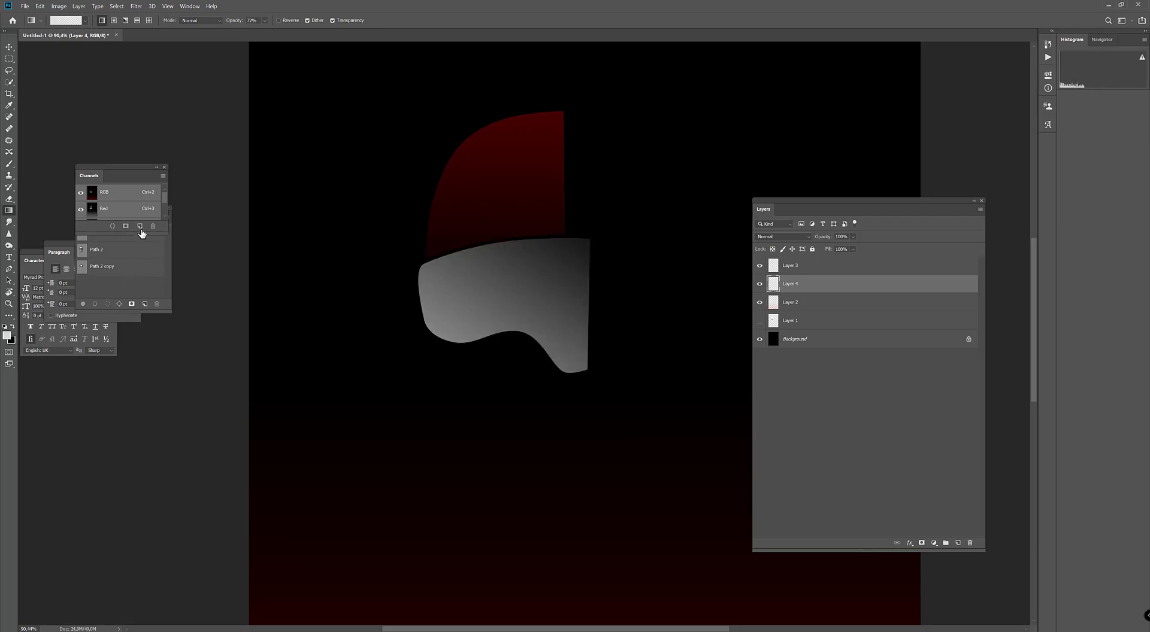
- Remove the visor outline from Path 2 and load the remaining helmet outline as a selection
left_click(82, 251, "ctrl")
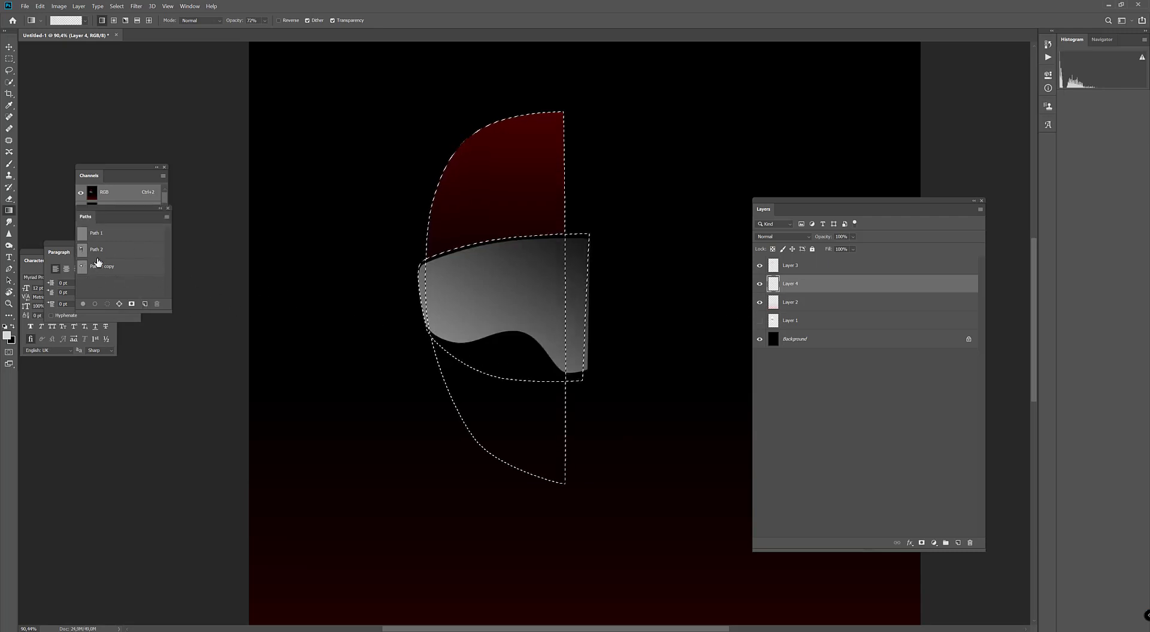
left_click(97, 253)
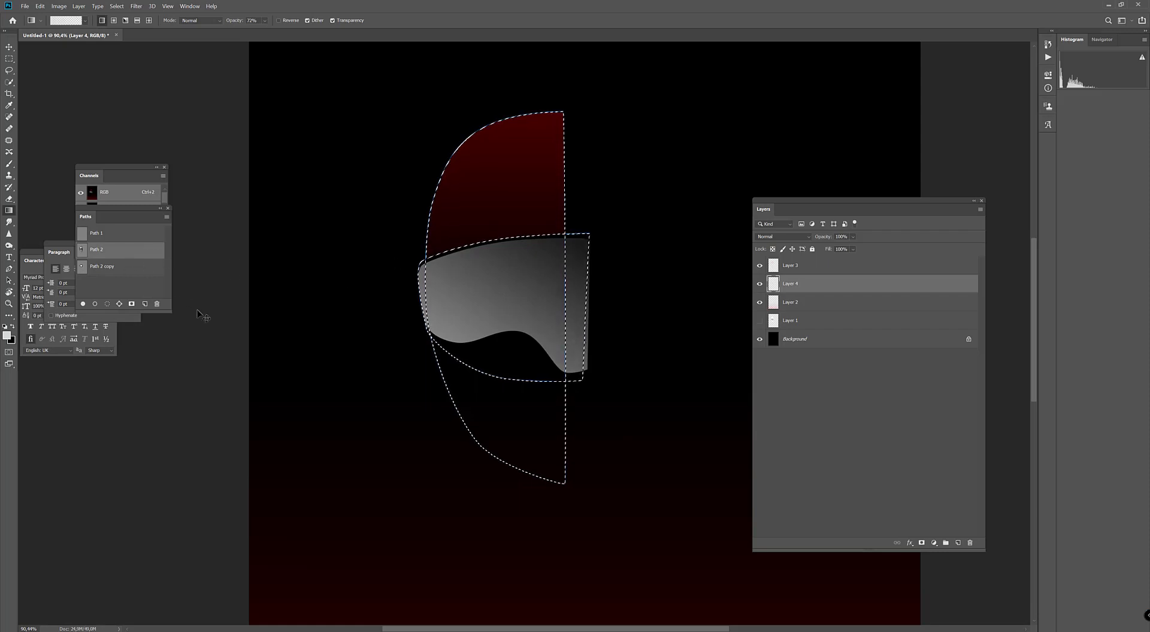
key("ctrl+d")
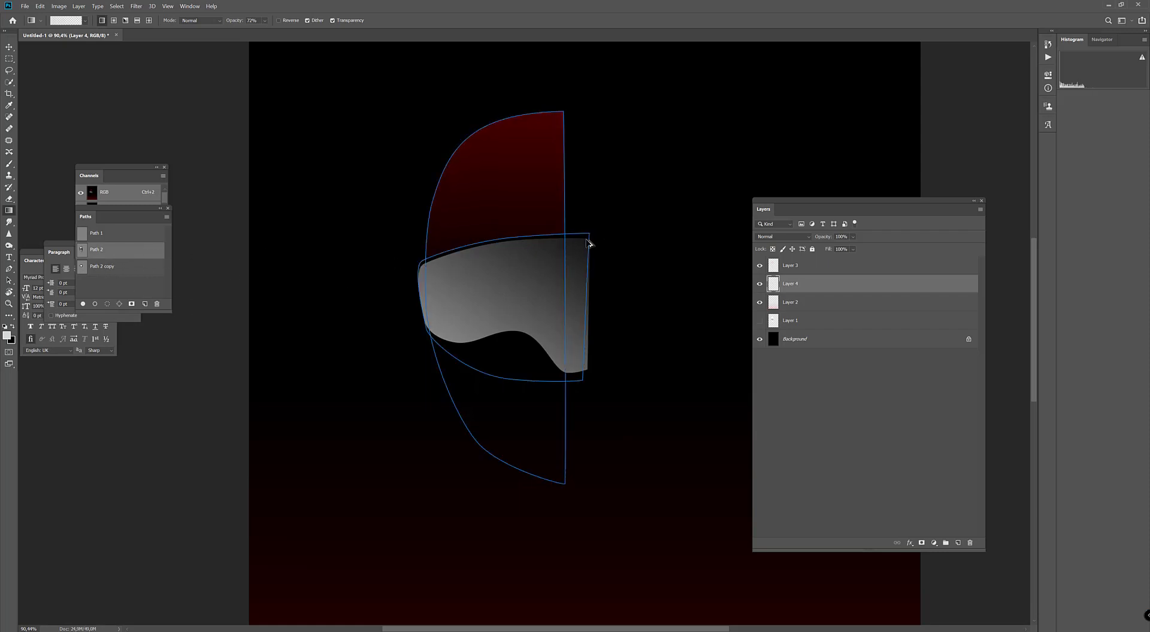
key("Delete")
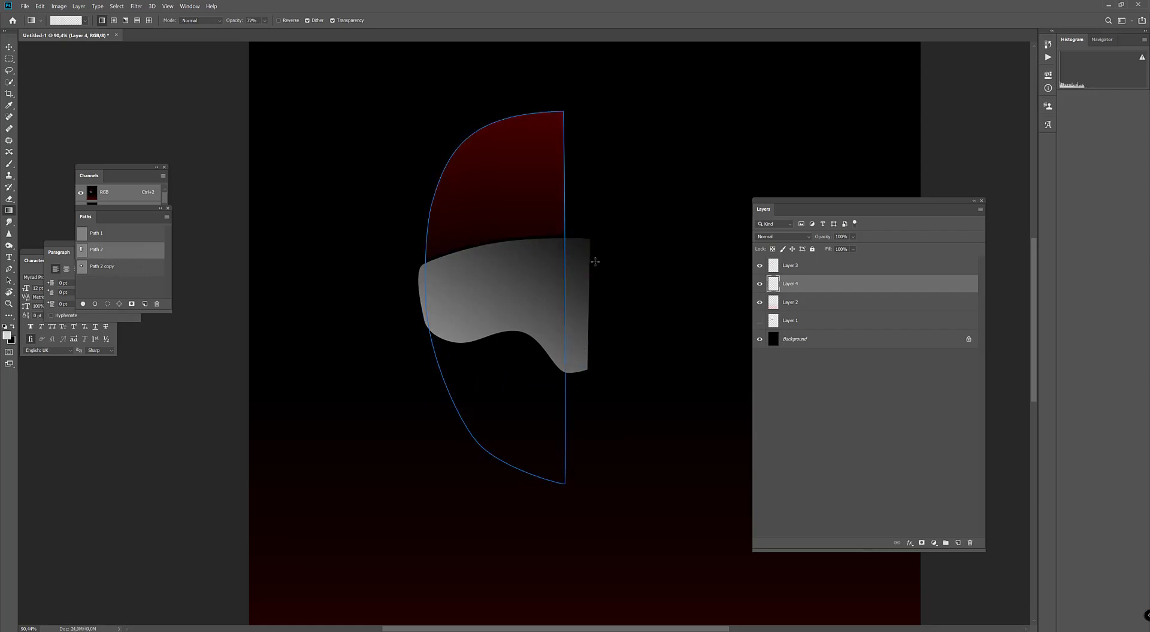
key("ctrl+Return")
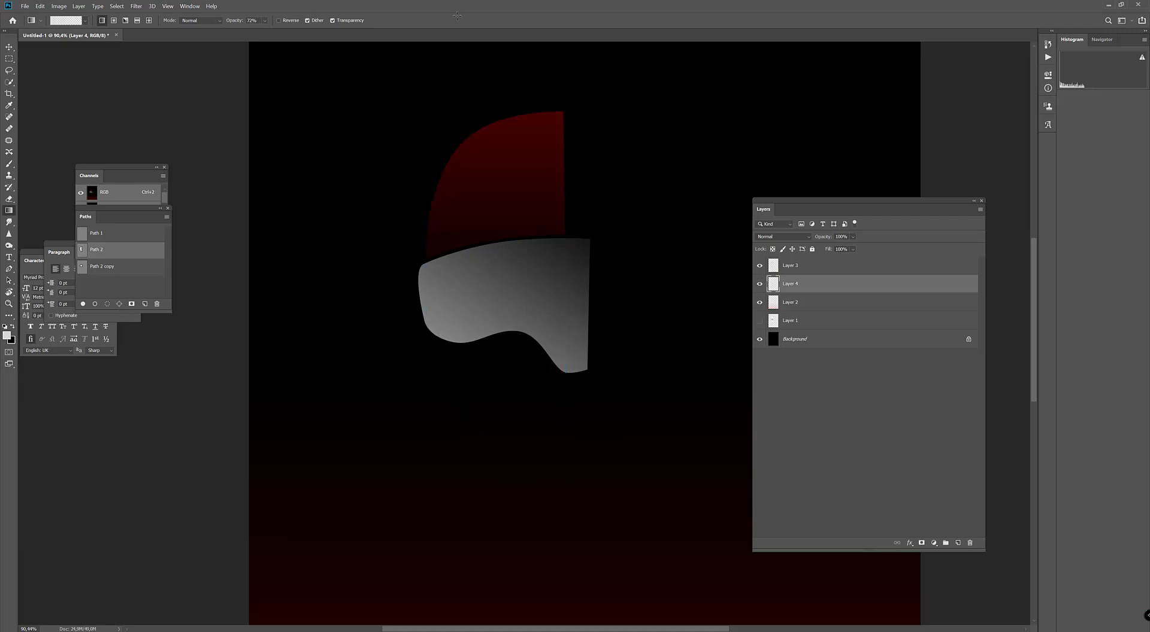
key("ctrl+z")
left_click(107, 305)
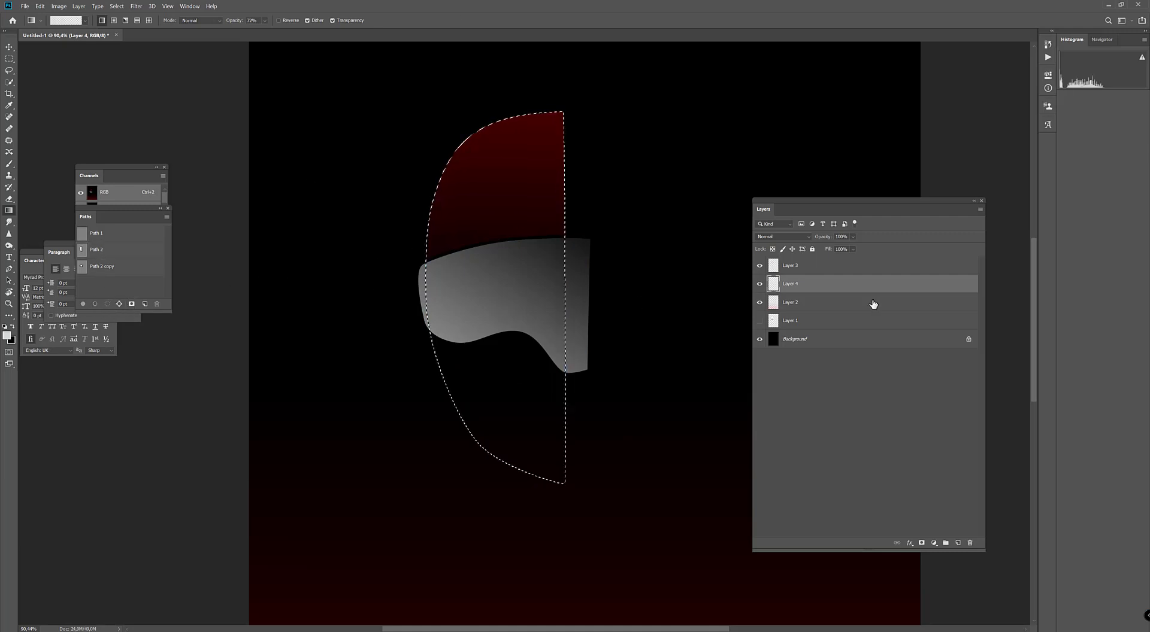
- Invert the helmet selection and clear the parts of the grey visor gradient outside the helmet outline
left_click(117, 6)
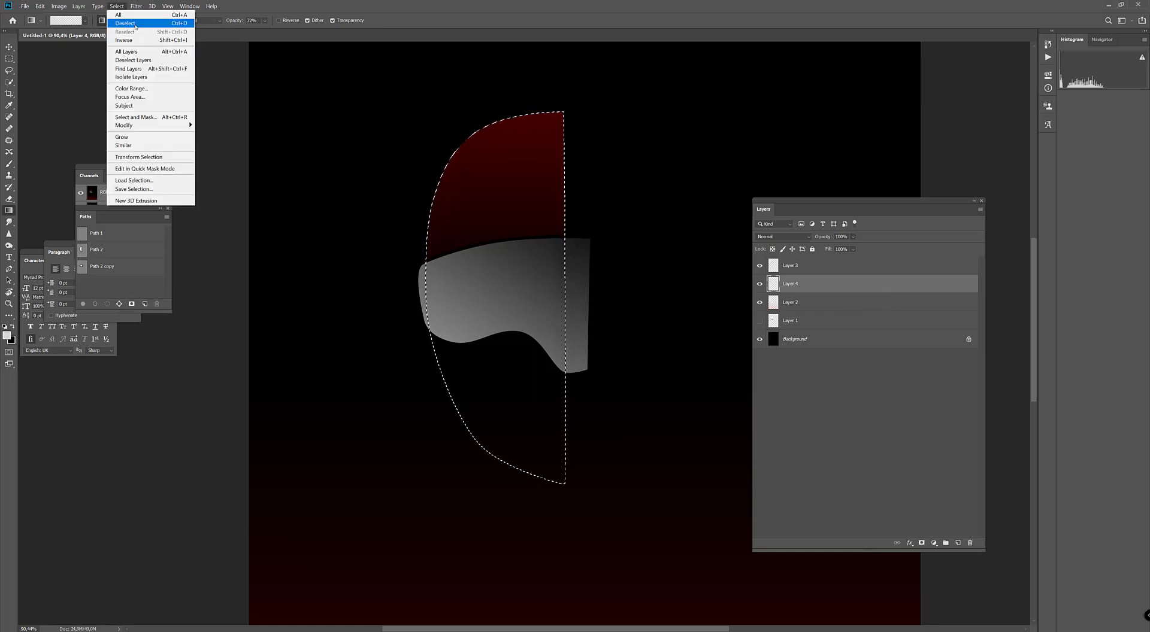
left_click(124, 41)
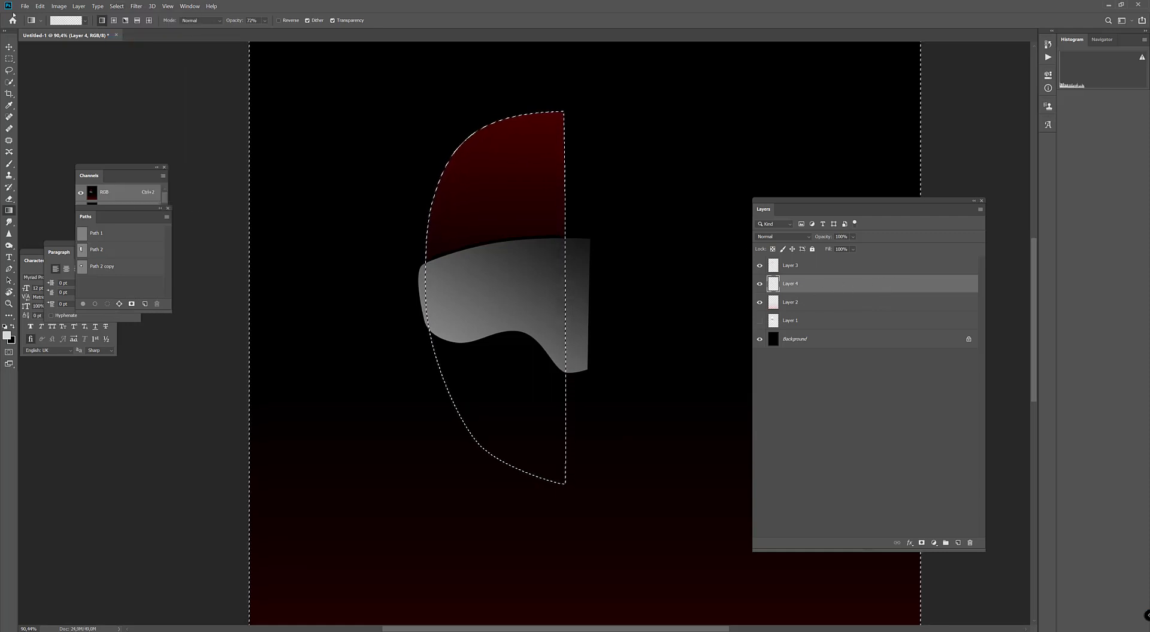
left_click(40, 6)
left_click(69, 97)
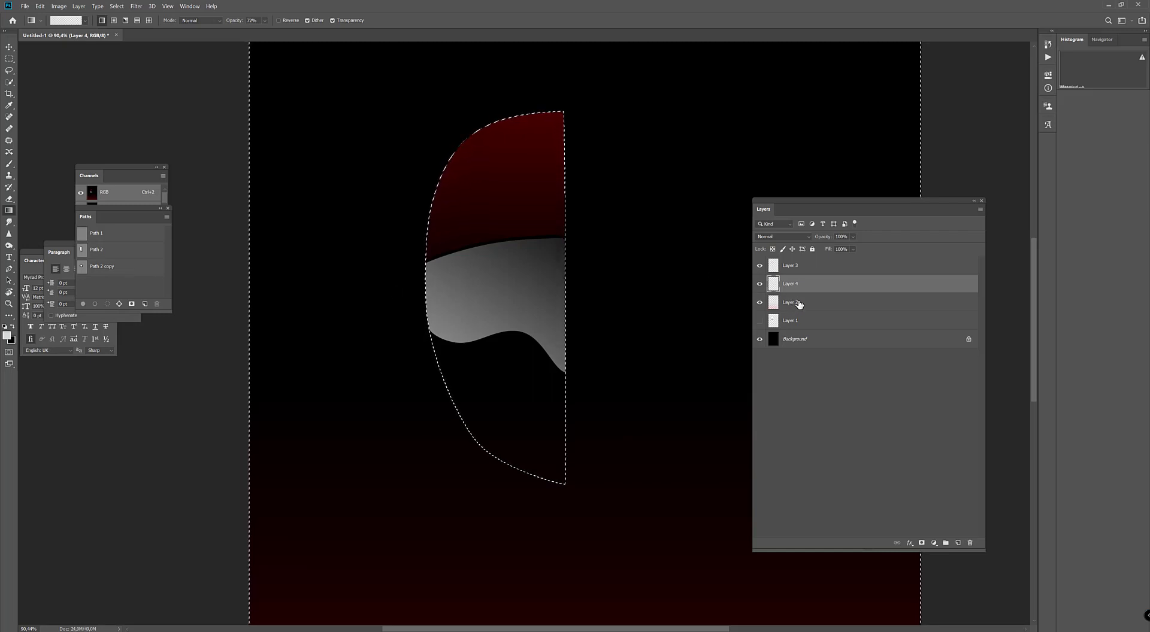
- Display the Path 2 copy outline, invert the helmet selection and add a new layer above Layer 4
left_click(104, 265)
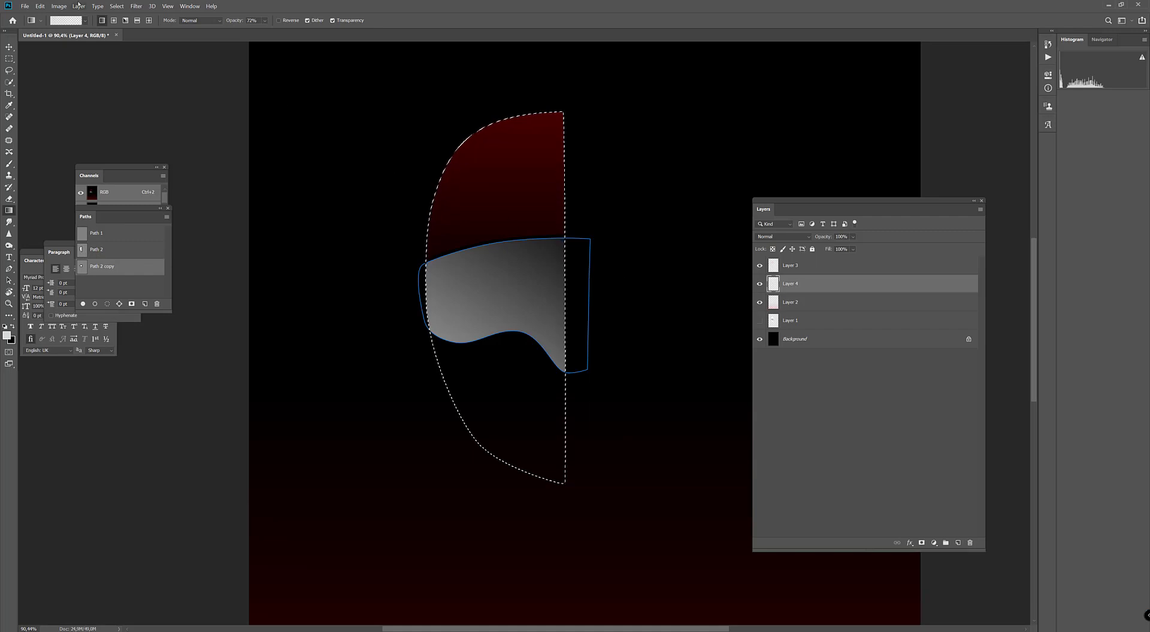
left_click(136, 6)
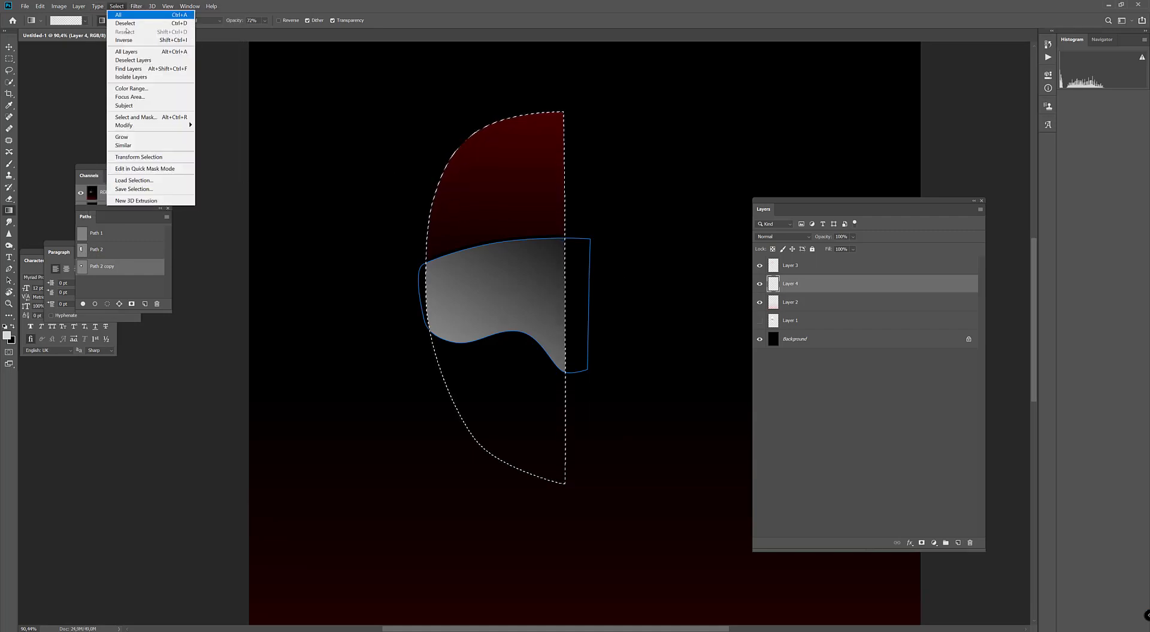
left_click(123, 40)
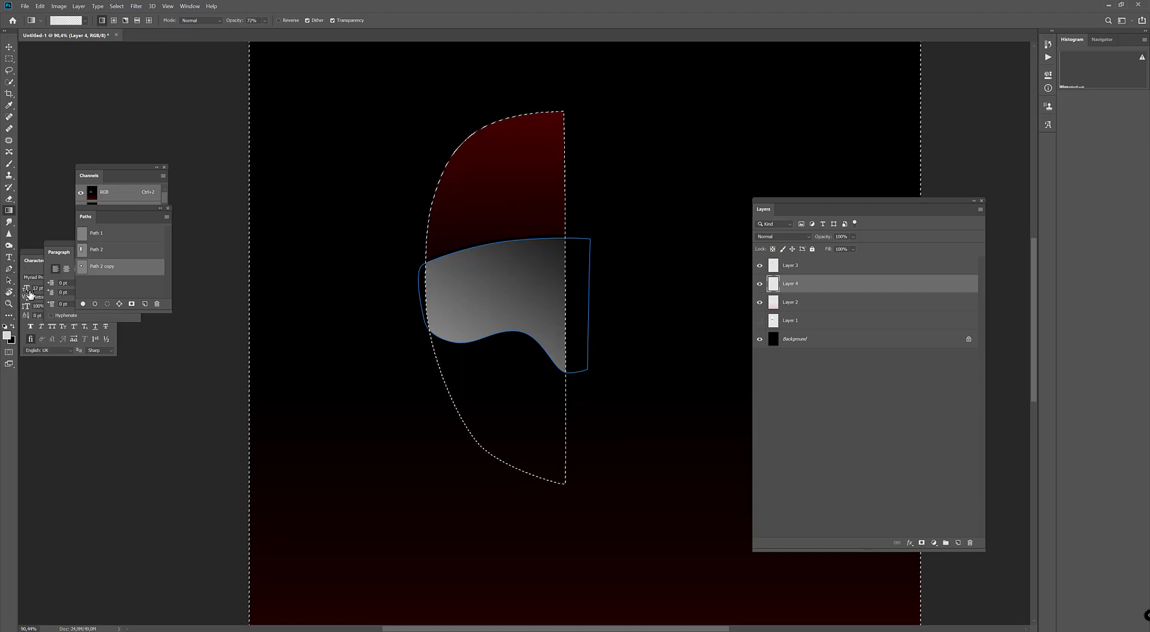
left_click(957, 542)
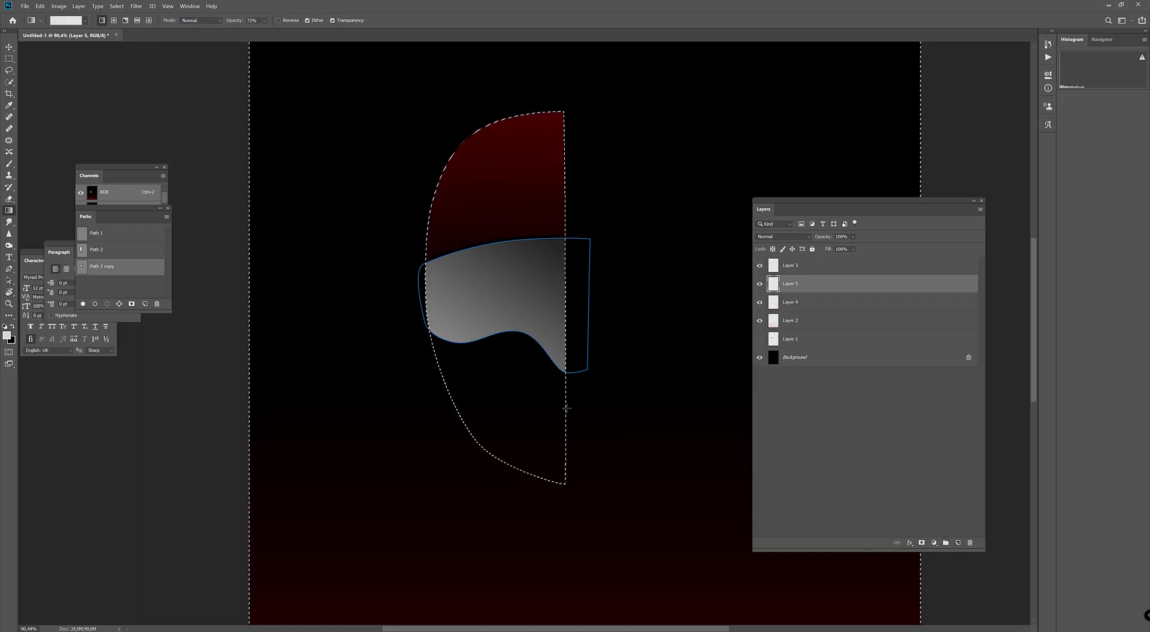
- Shade the half helmet on the new layer with a grey linear gradient at the chin and a radial highlight at its upper left, and deselect
left_click_drag(539, 412, 542, 539)
key("ctrl+z")
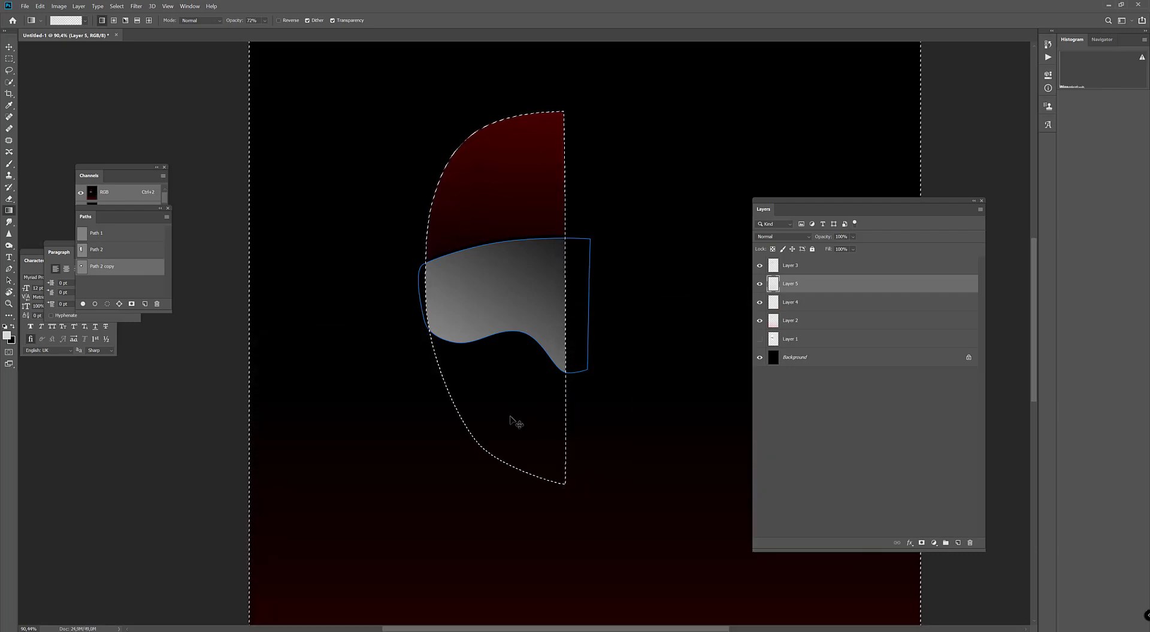
left_click_drag(541, 379, 525, 563)
key("ctrl+z")
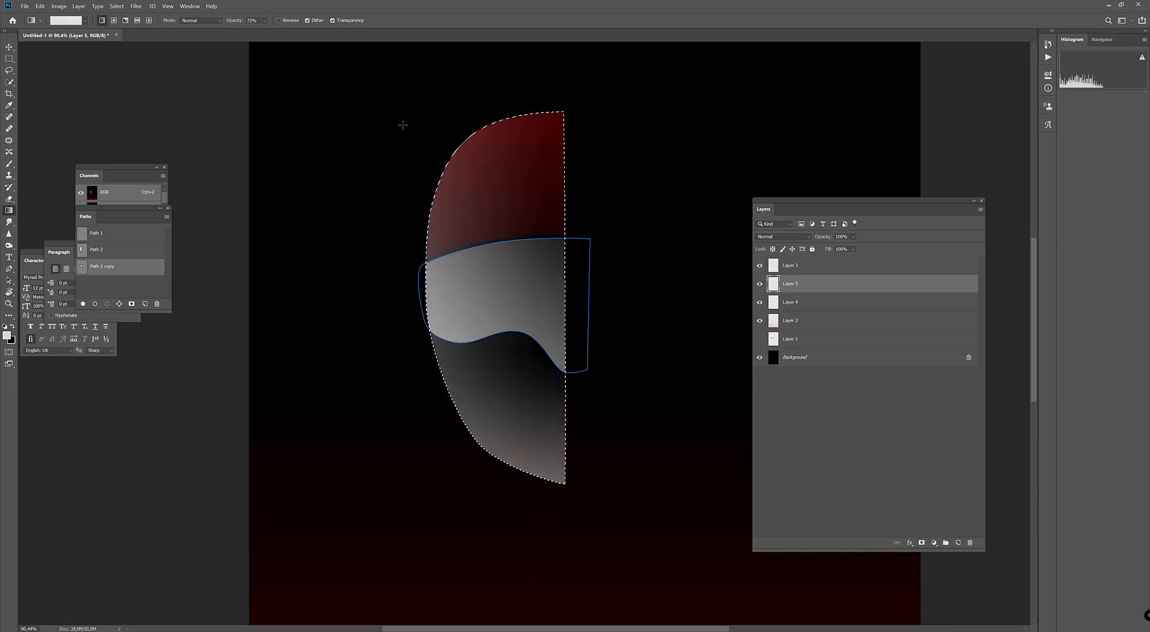
left_click(115, 21)
left_click_drag(385, 119, 398, 137)
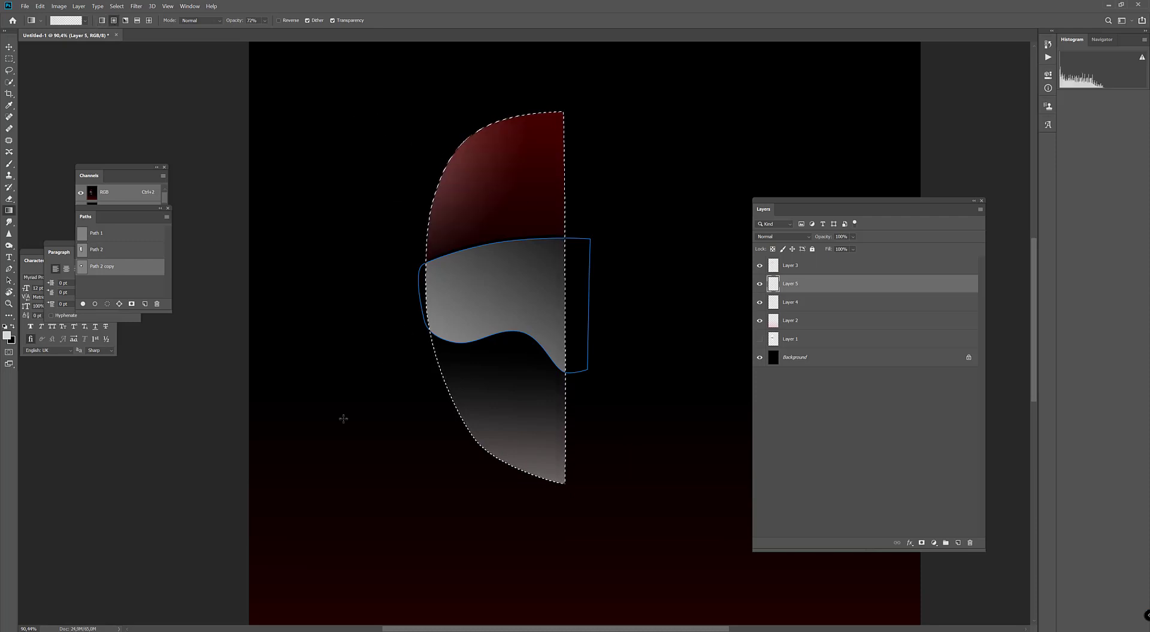
key("ctrl+d")
- Zoom out and deselect the active layer and visor path to check the shaded half helmet
key("z")
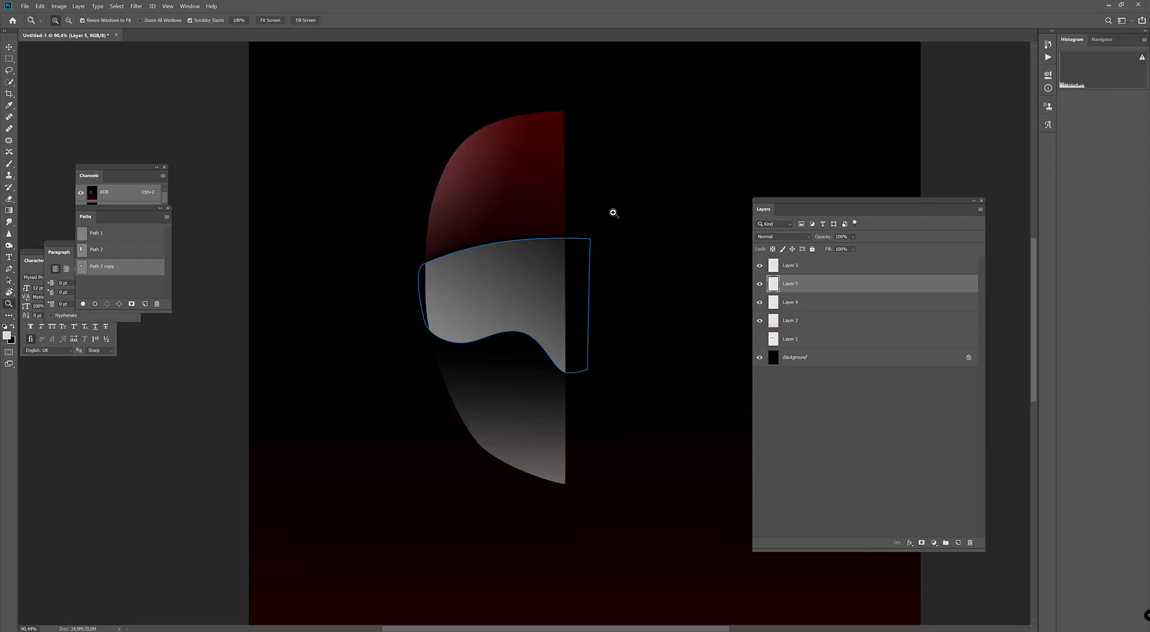
mouse_move(633, 207)
left_mouse_down()
mouse_move(611, 221)
mouse_move(634, 188)
left_mouse_up()
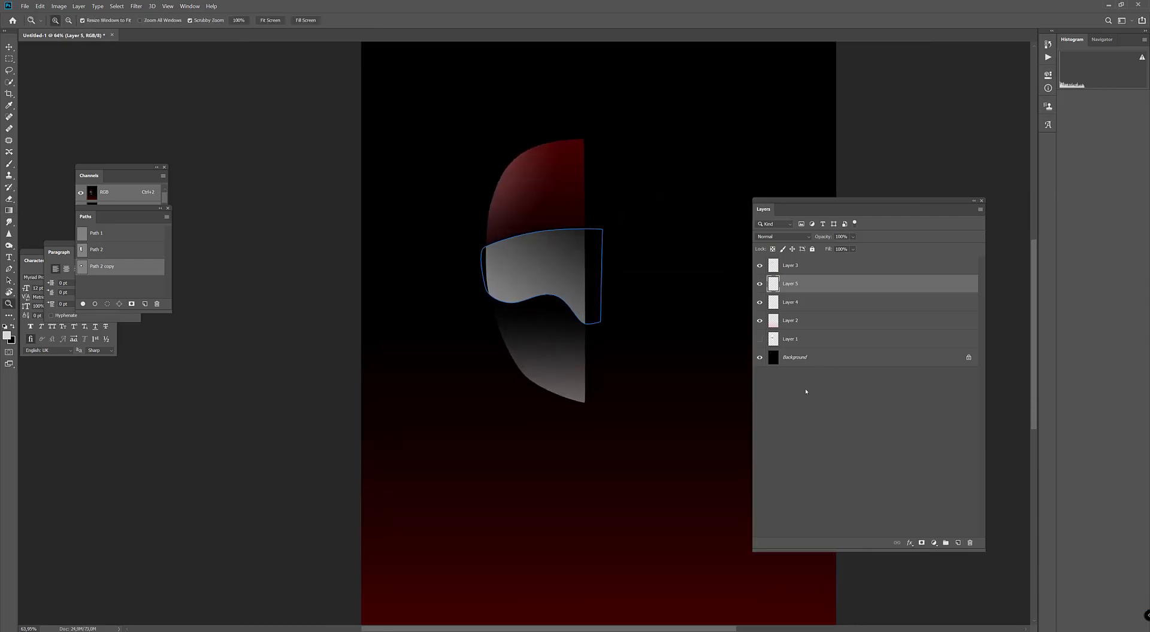
left_click(820, 401)
left_click(142, 294)
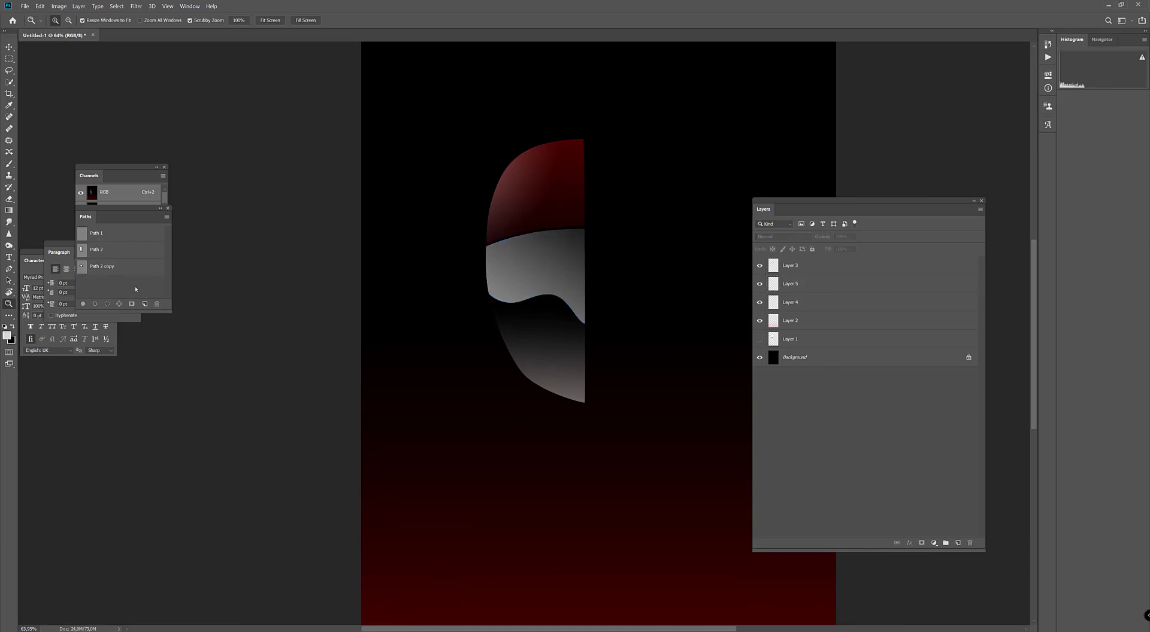
- Compare the helmet with Layer 1 hidden and shown, leave Layer 1 visible, and display the Path 2 helmet outline
left_click(760, 338)
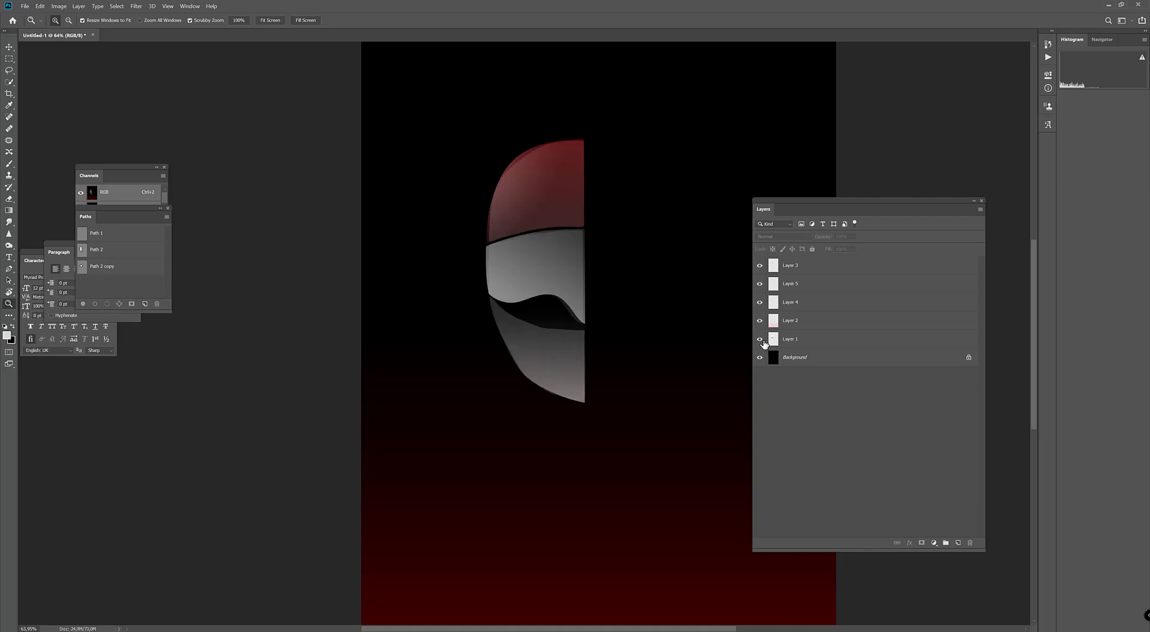
left_click(759, 340)
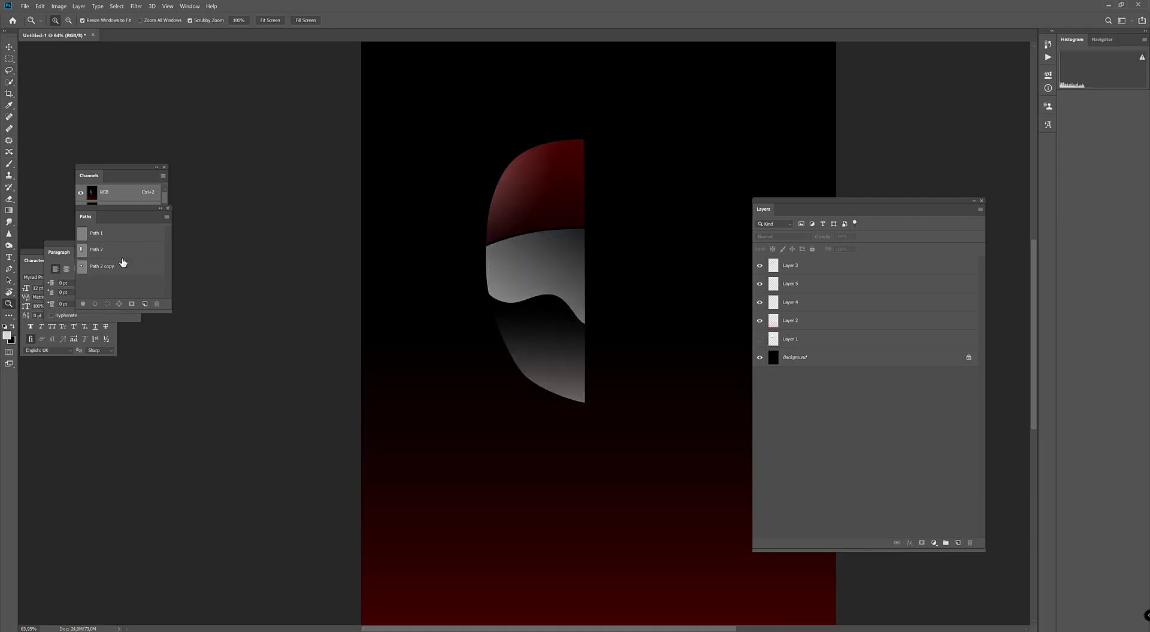
left_click(98, 255)
left_click(102, 272)
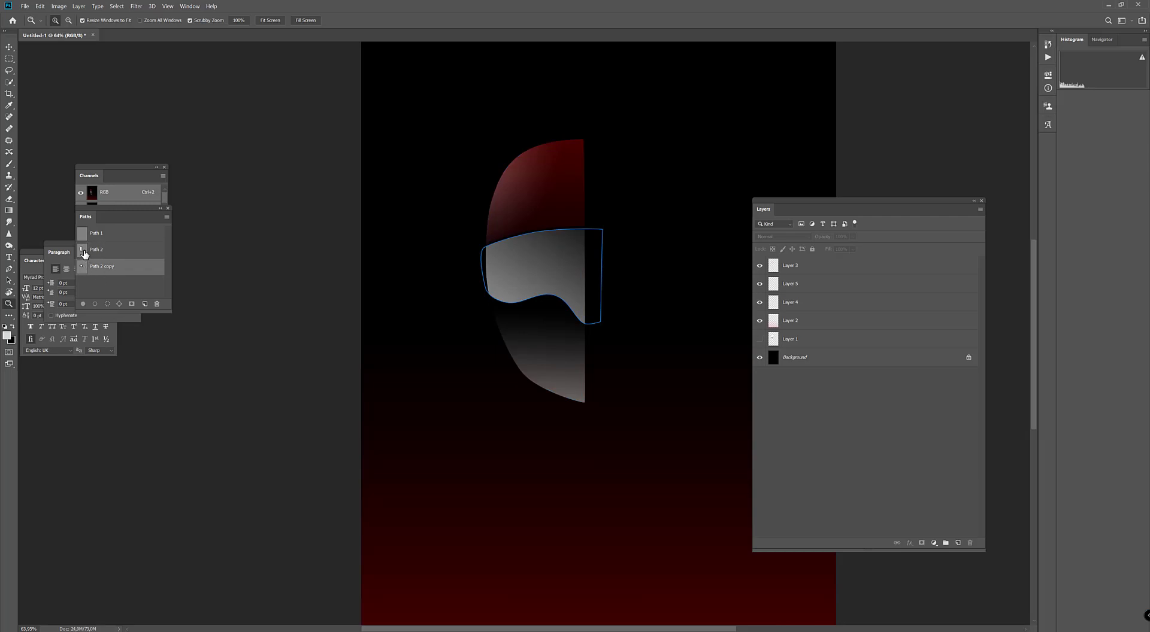
left_click(107, 249)
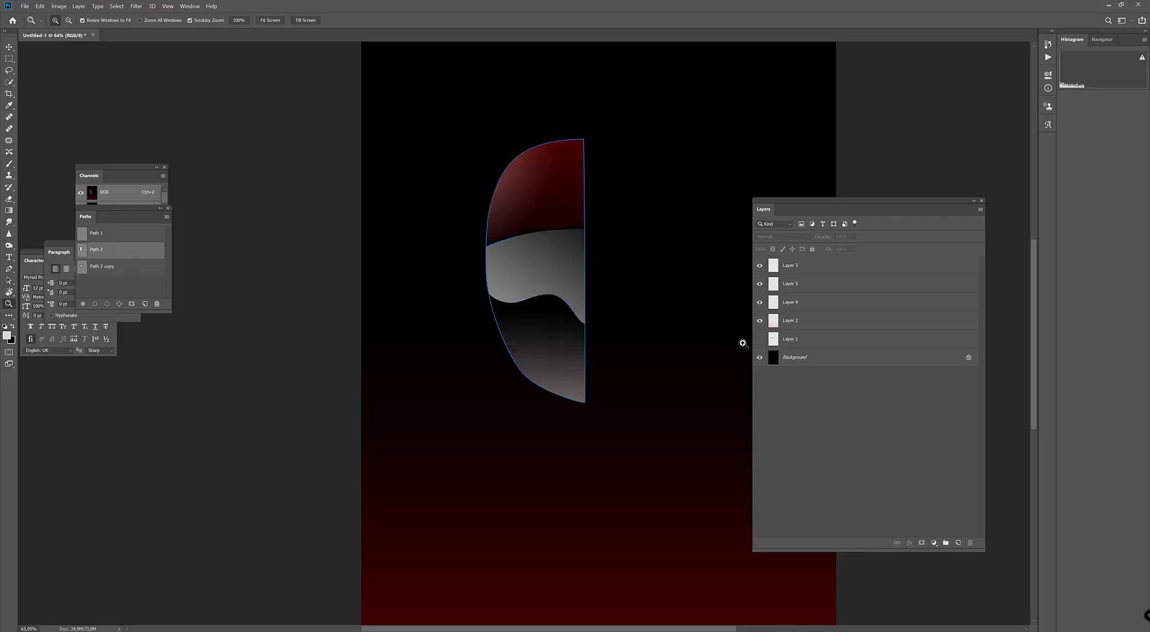
left_click(759, 339)
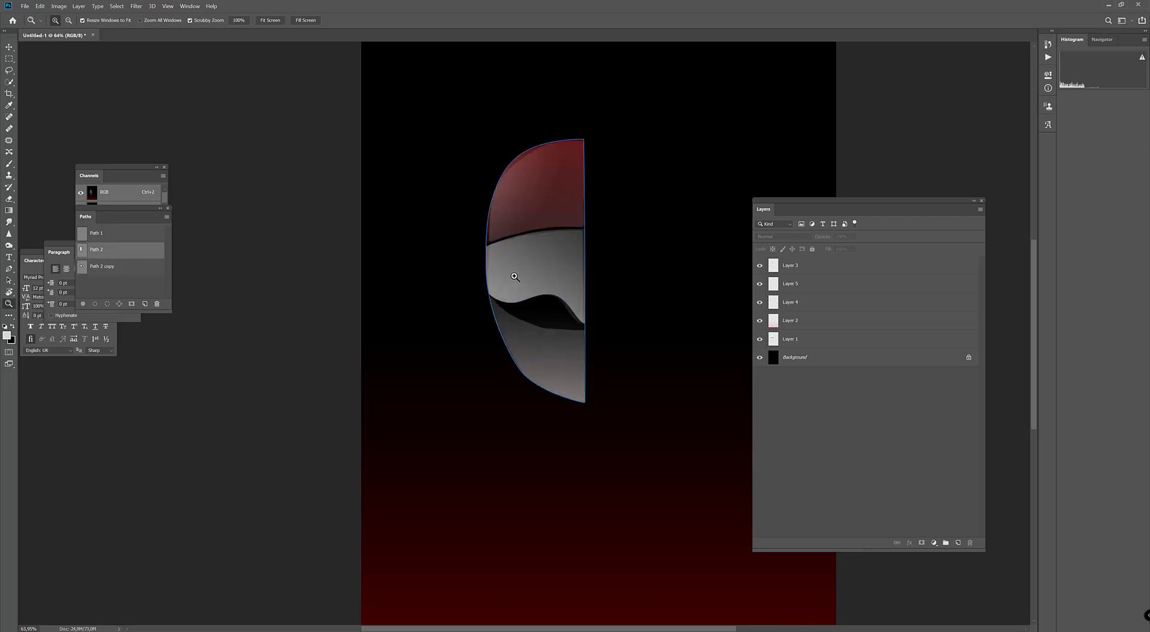
- Draw a closed Pen band on Path 2 around the visor and the dark gap beneath it, and try loading the path as a selection
key("p")
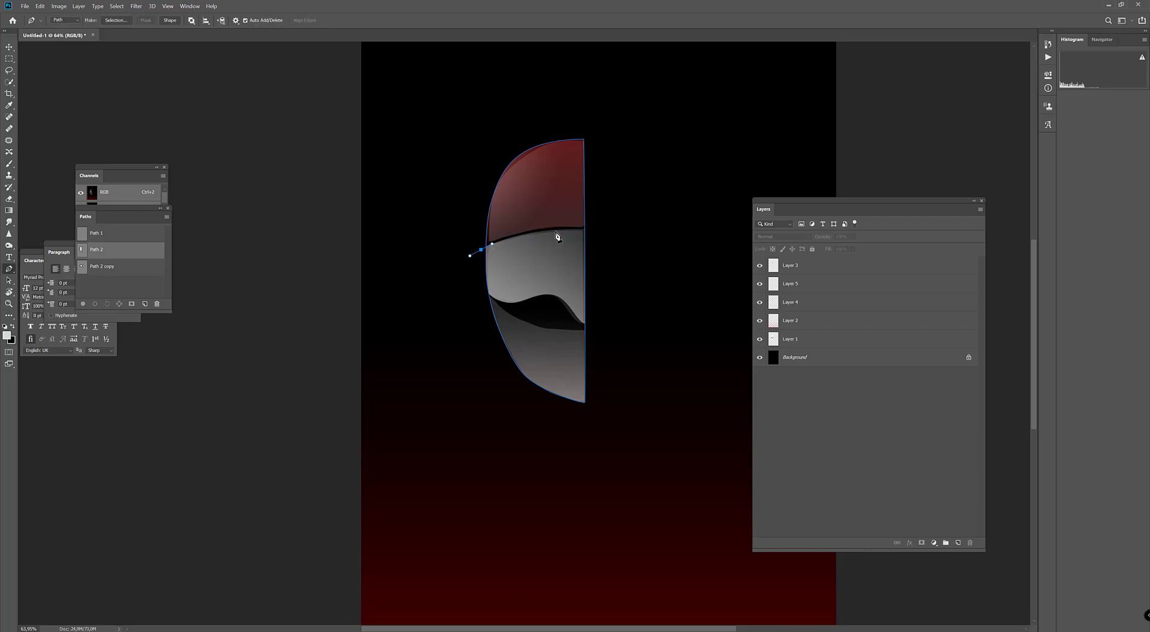
left_click_drag(589, 229, 623, 229)
left_click(530, 236)
left_click_drag(530, 237, 532, 234)
left_click(599, 303)
left_click(597, 326)
left_click_drag(571, 330, 549, 331)
left_click_drag(482, 291, 513, 323)
left_click(481, 250)
key("ctrl+Return")
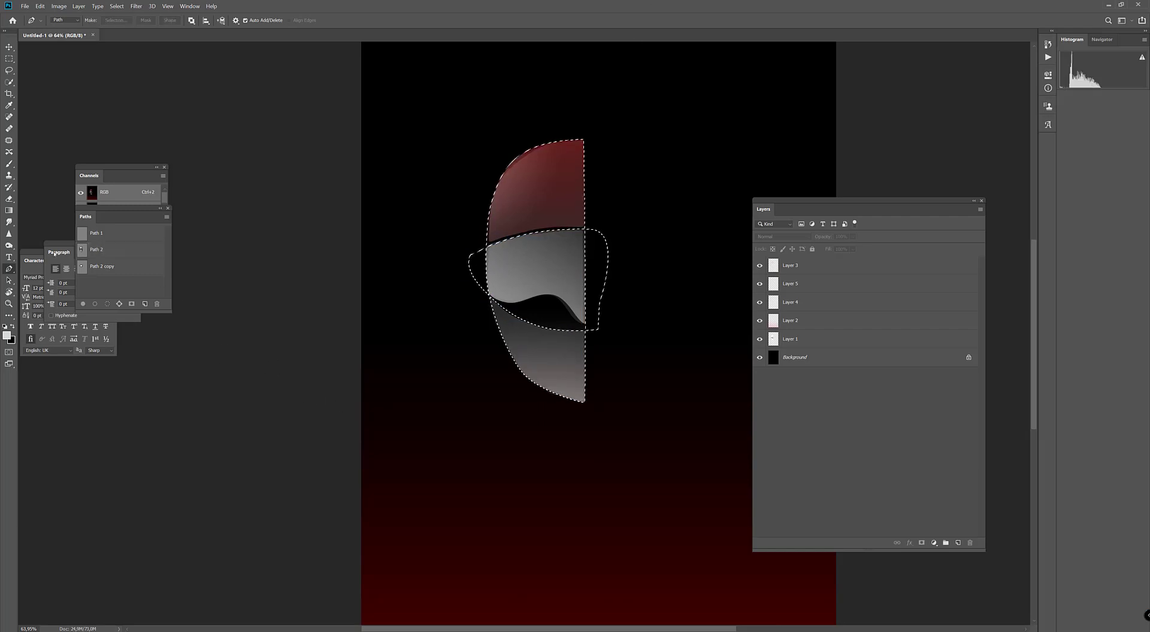
key("ctrl+z")
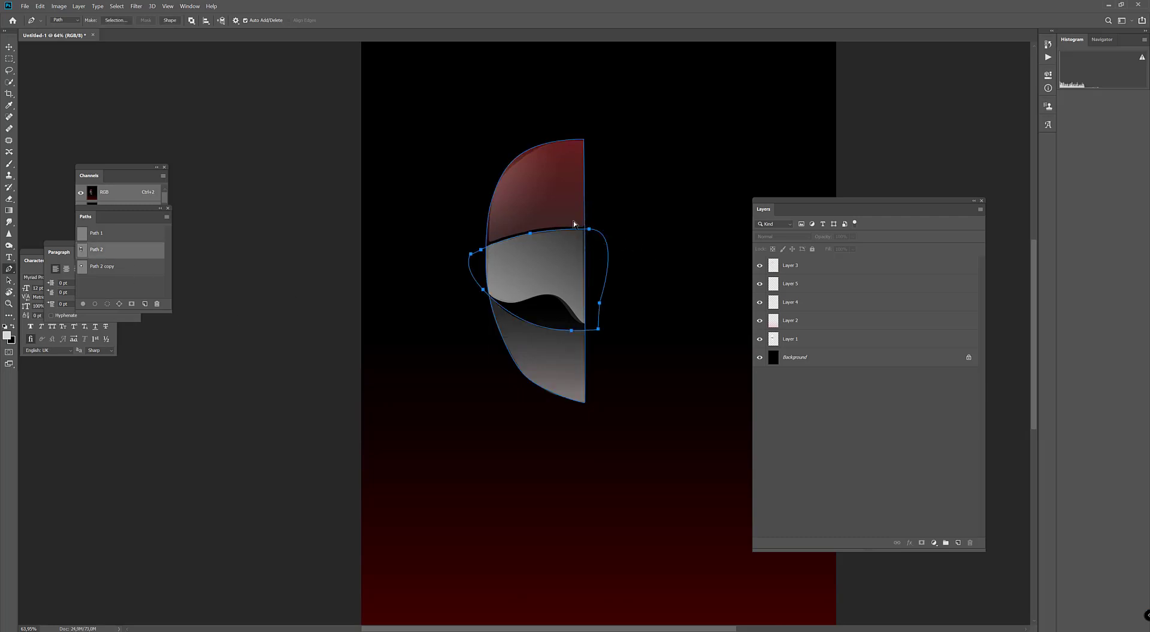
- Duplicate Path 2, delete the half-helmet outline from the copy, and load the remaining visor band as a selection
left_click_drag(133, 258, 144, 304)
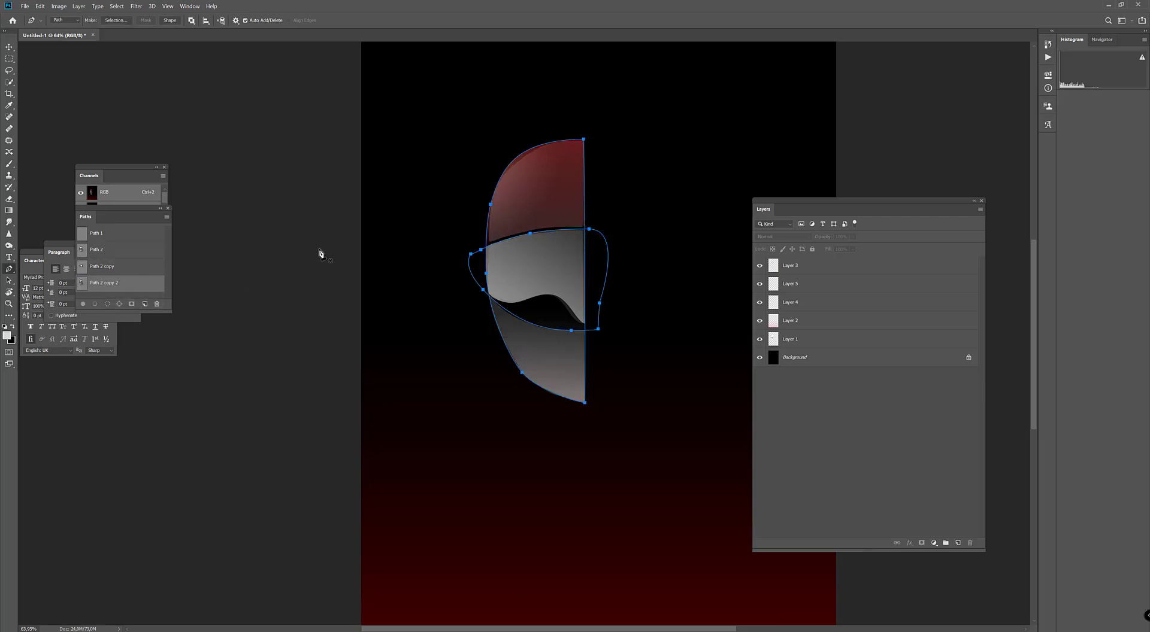
left_click(582, 163, "ctrl+alt")
key("Delete")
key("ctrl+Return")
key("ctrl+Return")
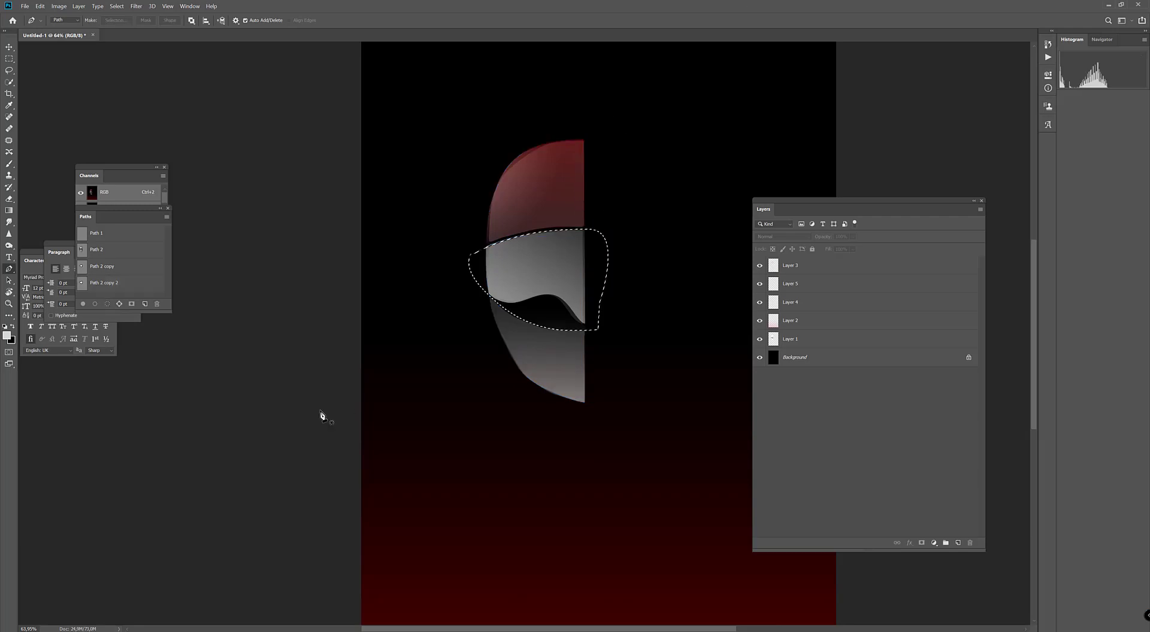
- Check the contents of Layer 3 and Layer 5 by toggling their visibility, make Layer 5 active and deselect the visor band
left_click(759, 267)
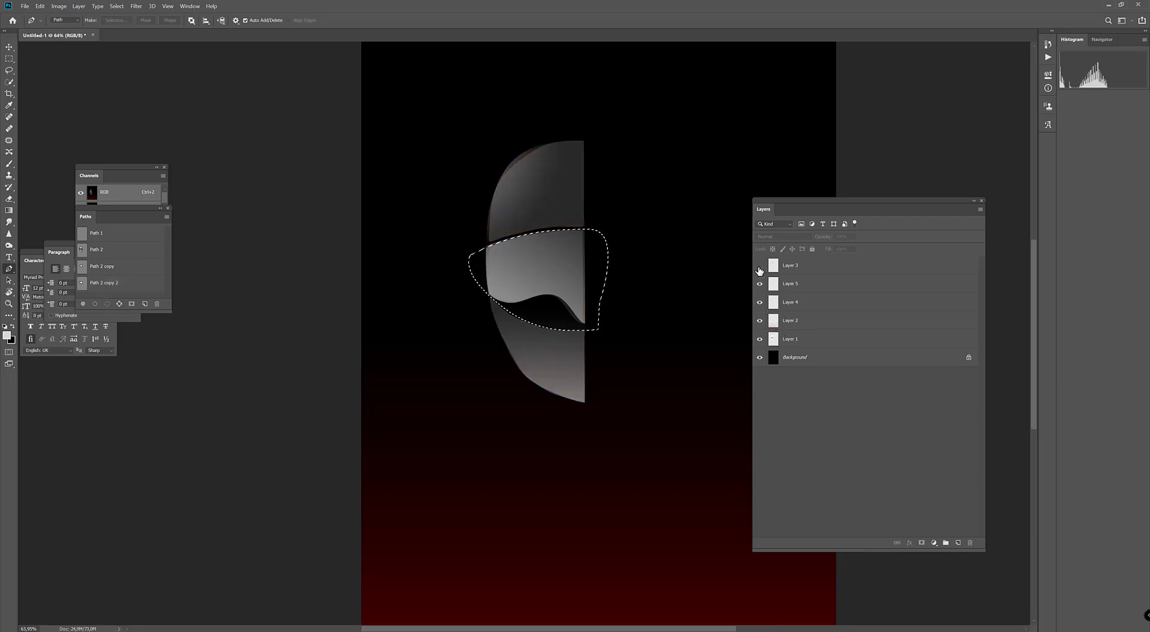
left_click(760, 267)
left_click(759, 285)
left_click(759, 285)
left_click(759, 285)
left_click(790, 290)
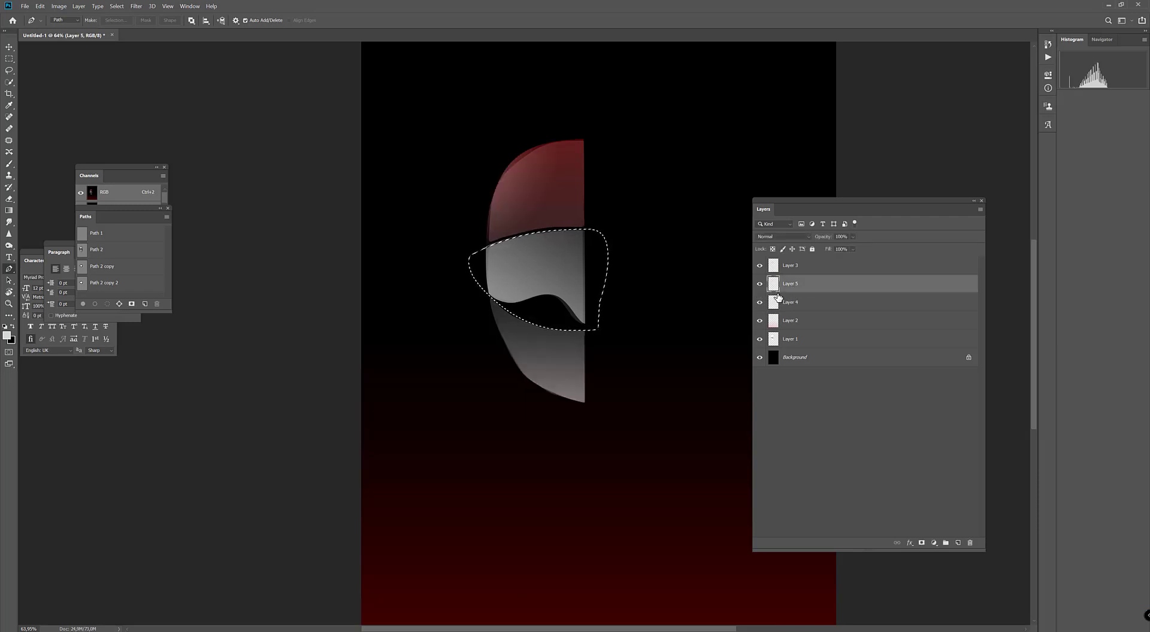
key("ctrl+d")
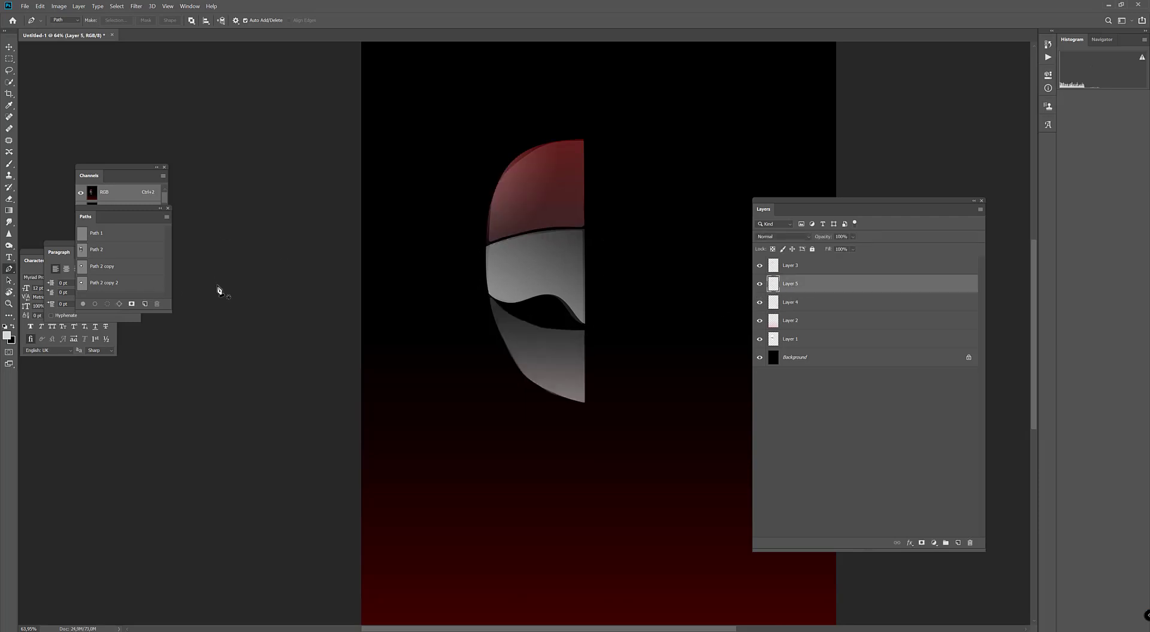
- Make Layer 1 the active, visible layer and display Path 2 again
left_click(759, 346)
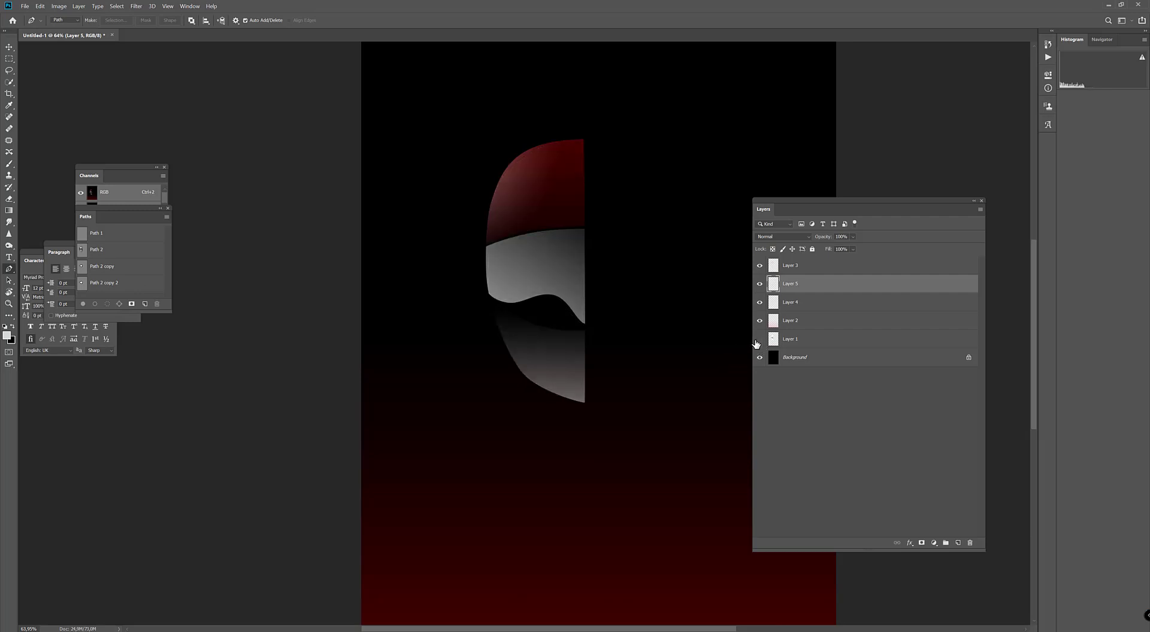
left_click(789, 342)
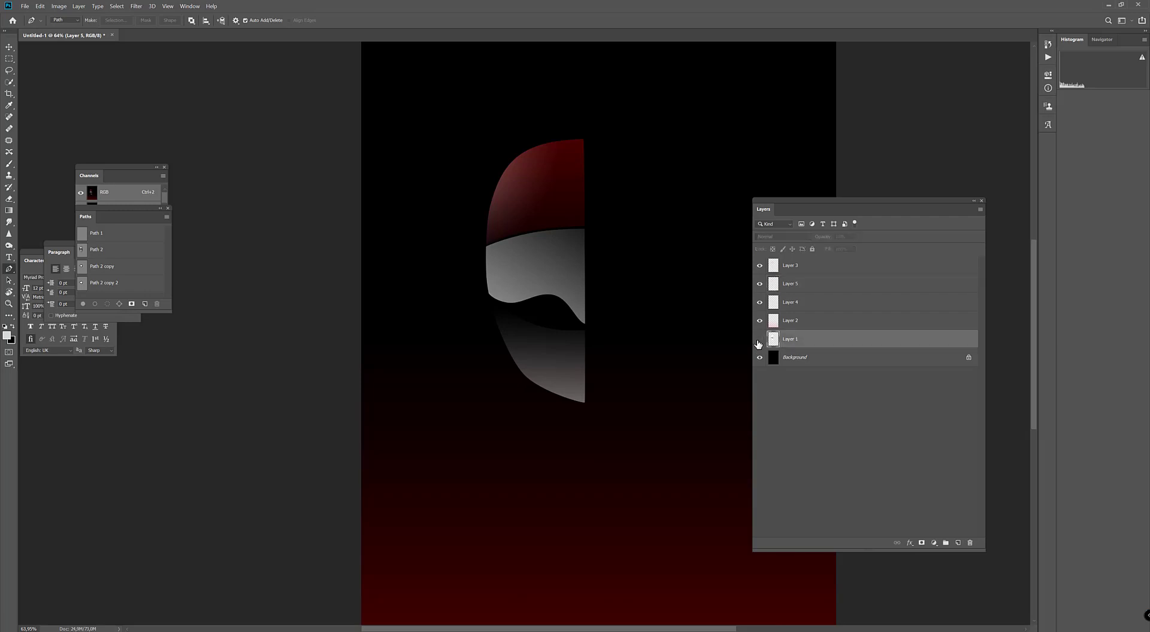
left_click(759, 342)
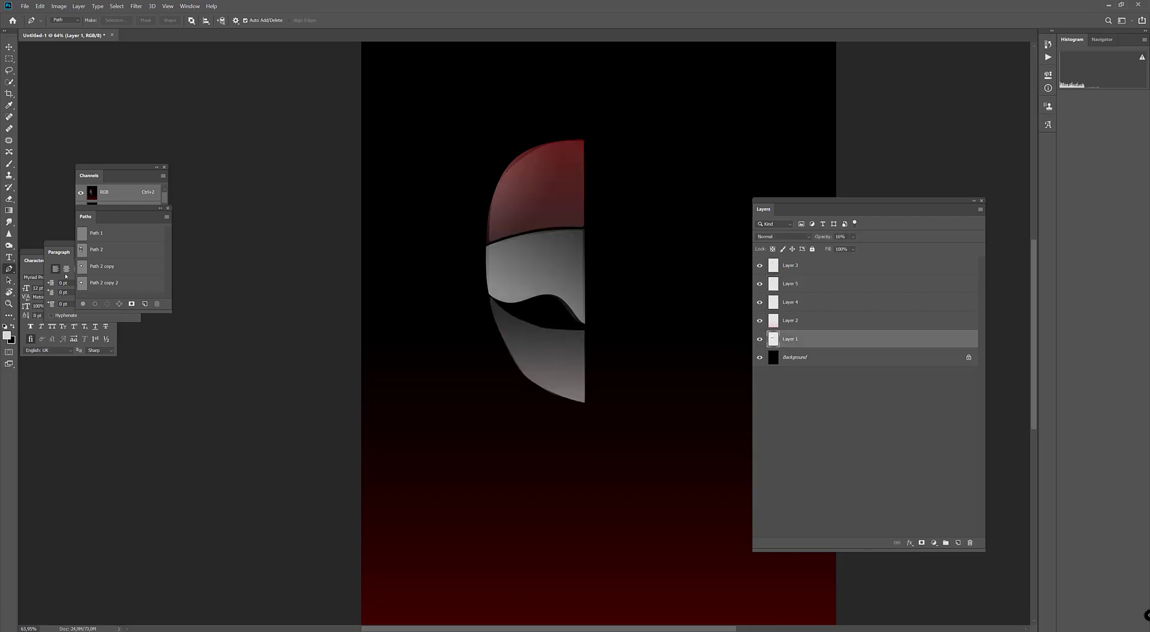
left_click(90, 256)
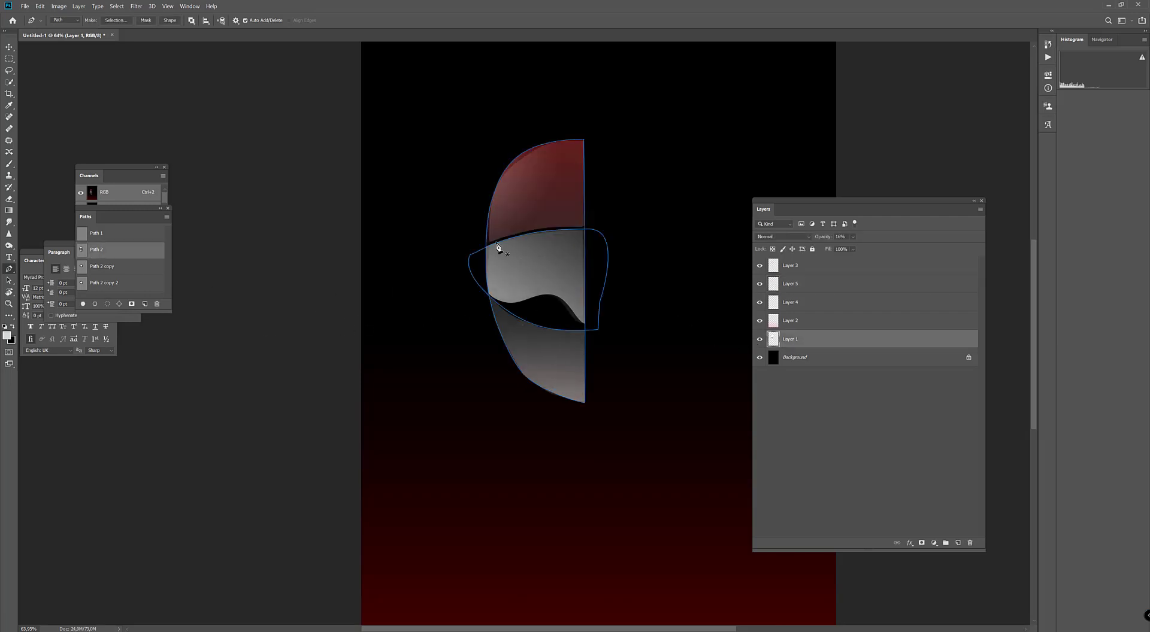
- Try to raise the upper anchor points of the visor band above the helmet dome and load the path as a selection
left_click(550, 231)
left_click_drag(481, 251, 459, 122)
left_click_drag(530, 233, 536, 85)
left_click_drag(589, 229, 611, 98)
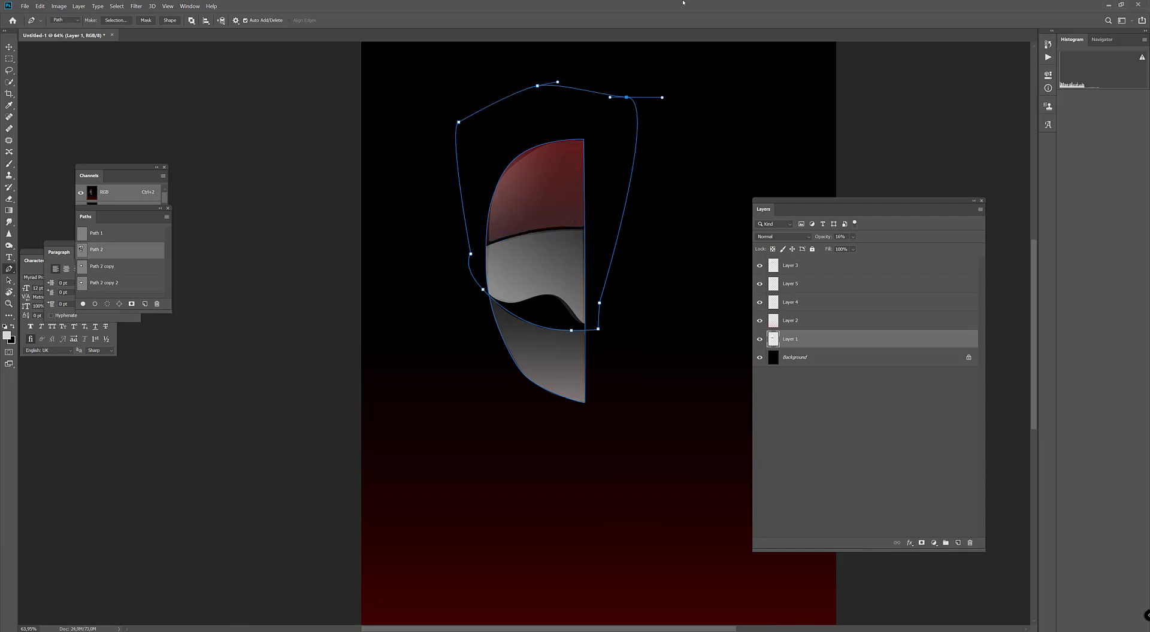
key("ctrl+Return")
key("ctrl+z")
- Delete the visor band from Path 2 and reduce the helmet outline to the chin piece with a curved upper edge
key("Delete")
key("Delete")
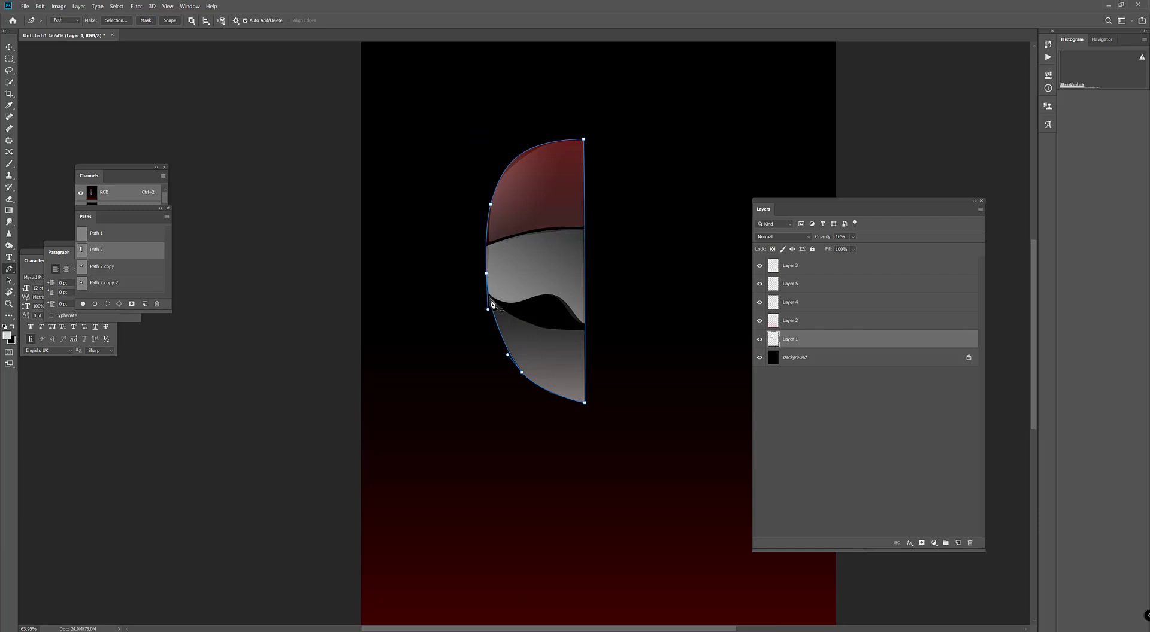
left_click(489, 297)
left_click(584, 332)
left_click_drag(616, 95, 436, 252)
key("Delete")
left_click_drag(498, 289, 461, 253)
key("Delete")
left_click(490, 297)
left_click(586, 332)
left_click_drag(544, 319, 527, 322)
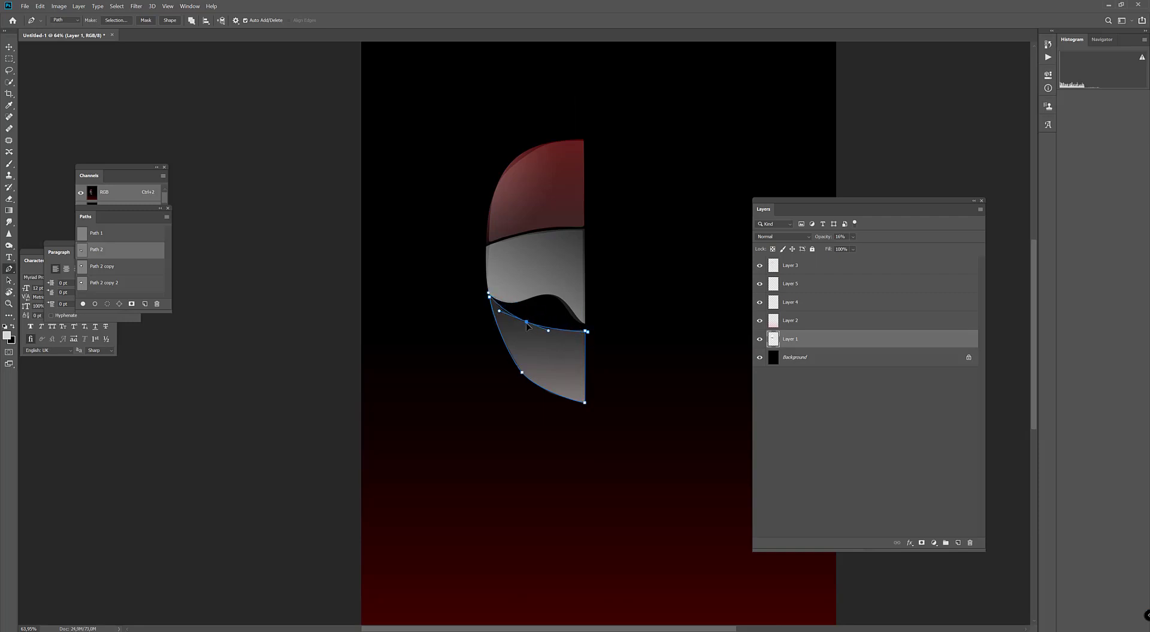
- Load the chin outline as a selection on a new layer and hide Layer 1
key("ctrl+Return")
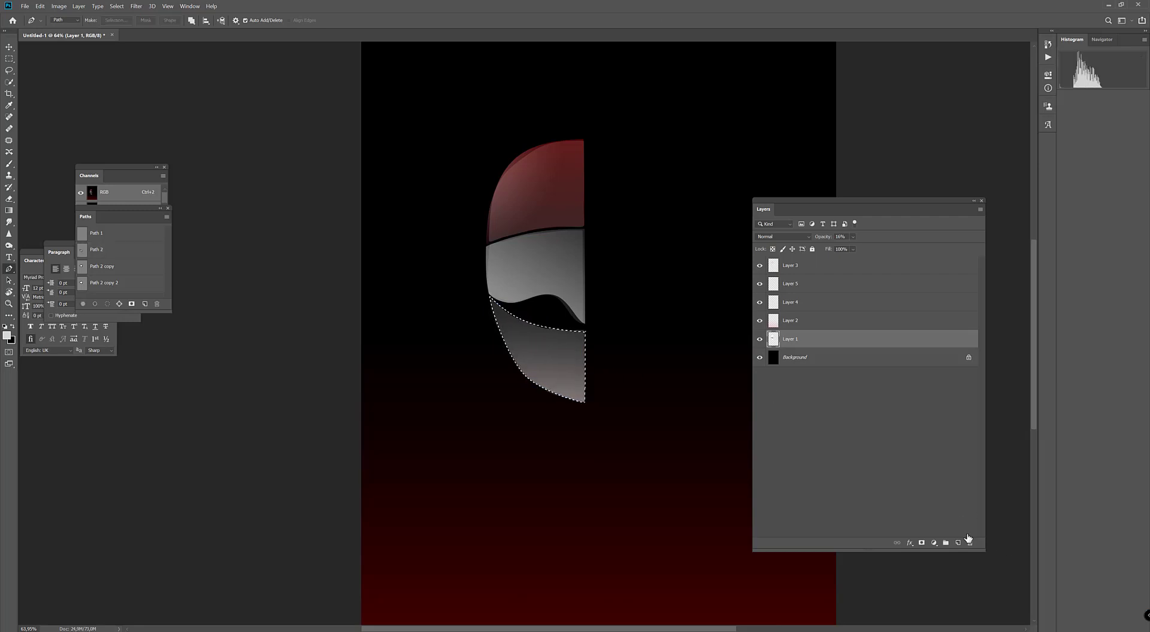
left_click(957, 542)
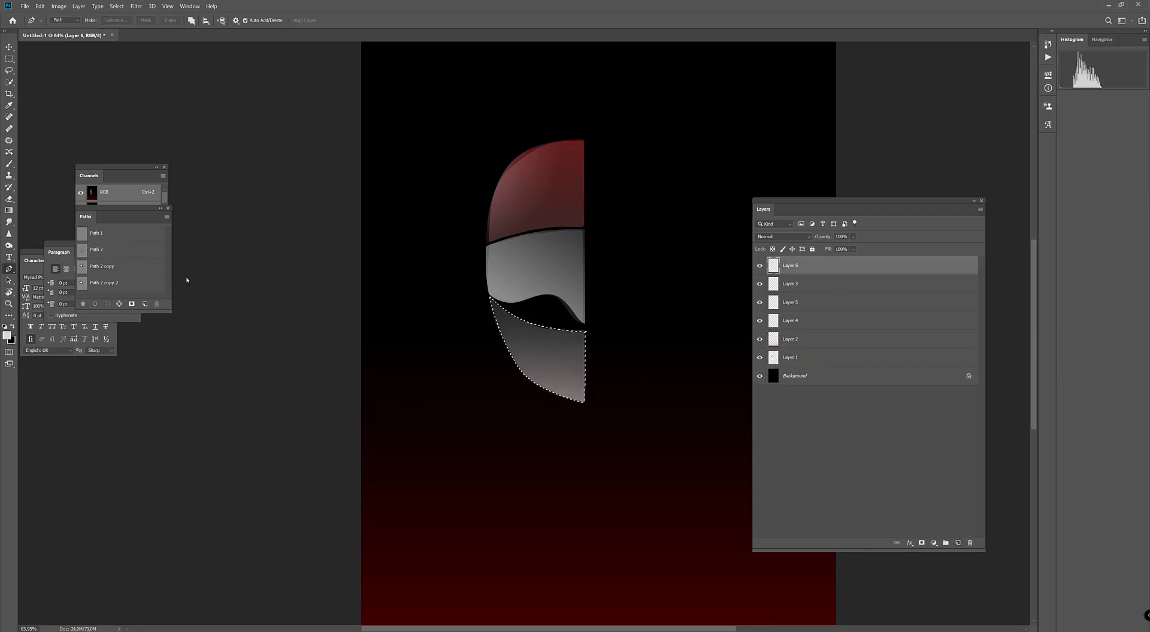
left_click(759, 358)
- Shade the selected chin piece on the new layer with a soft grey radial highlight near its upper edge, and deselect
key("g")
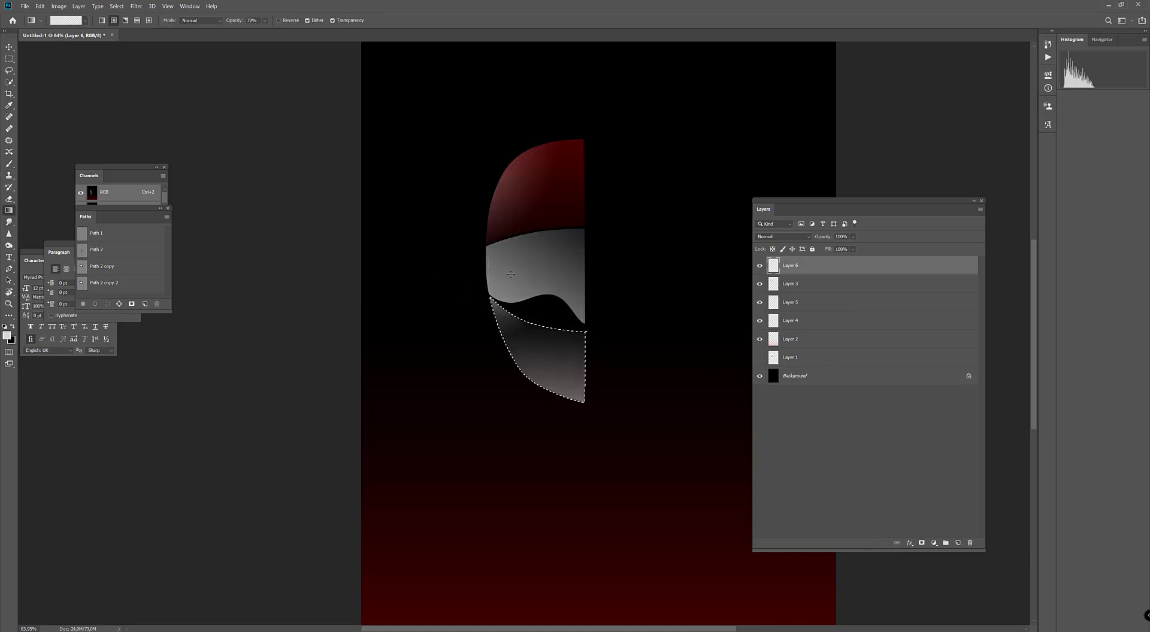
key("ctrl+z")
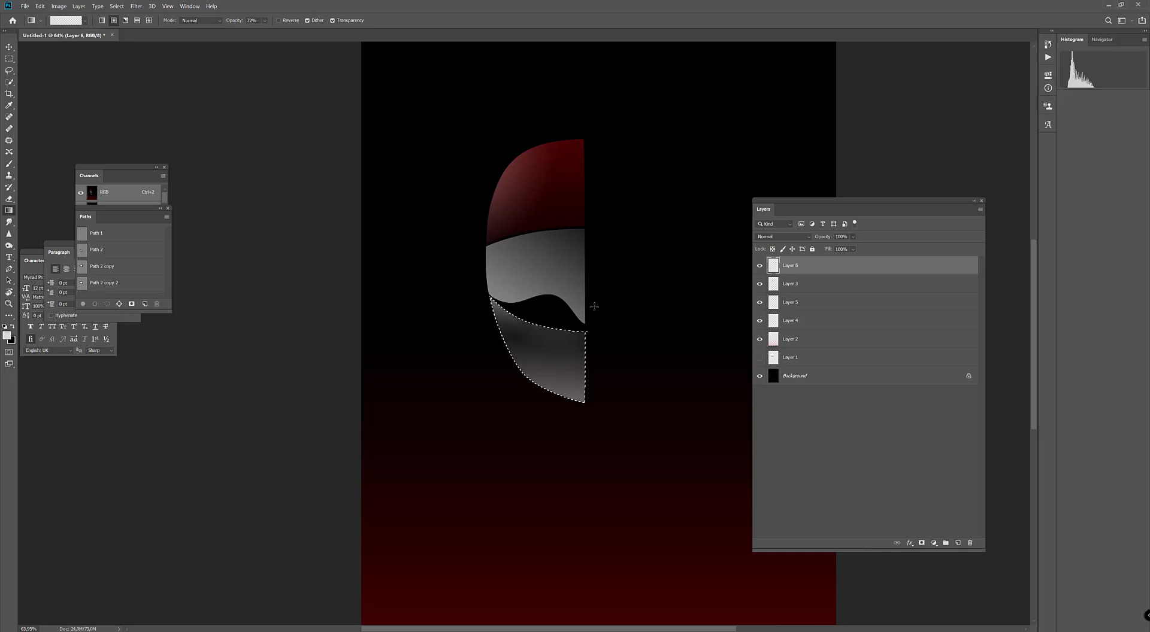
key("ctrl+d")
key("ctrl+z")
left_click_drag(555, 329, 564, 309)
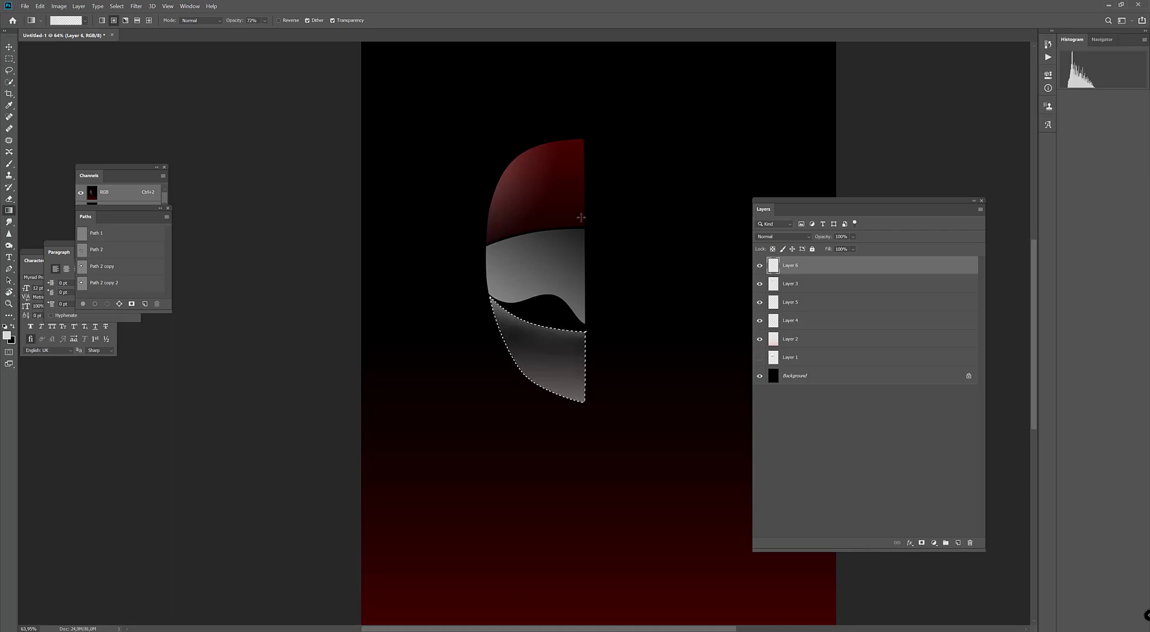
key("ctrl+d")
key("z")
mouse_move(606, 248)
left_mouse_down()
mouse_move(567, 285)
mouse_move(600, 264)
left_mouse_up()
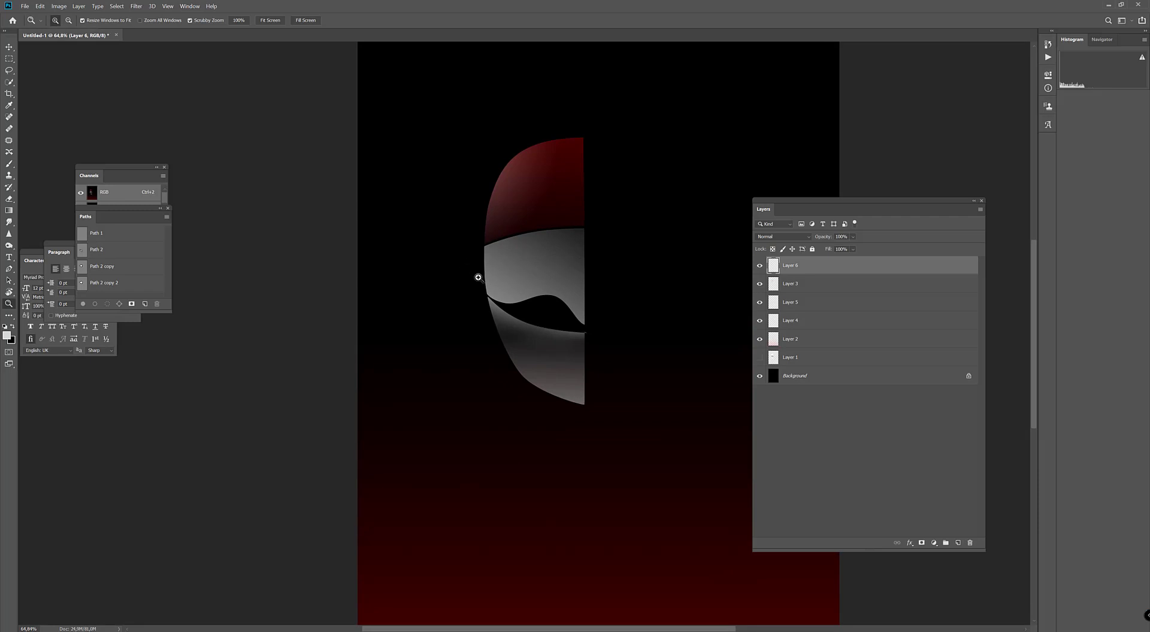
key("ctrl+z")
key("ctrl+z")
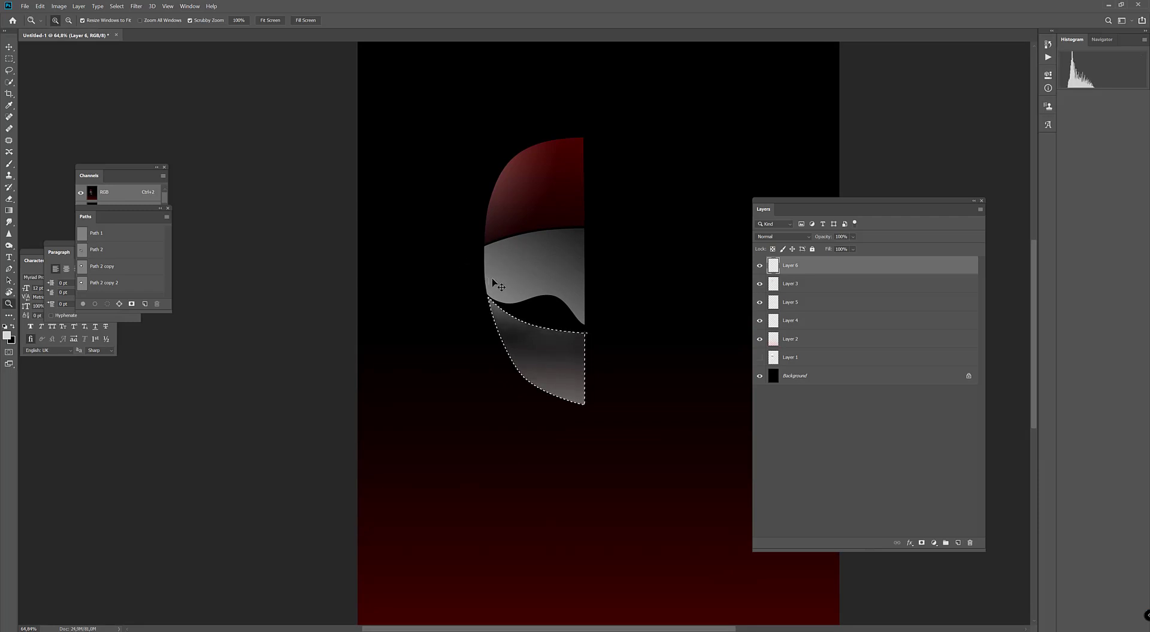
key("ctrl+d")
- Draw a closed curved Pen shape inside the dark gap beneath the visor and load it as a selection on a new layer
key("p")
left_click_drag(514, 309, 538, 308)
left_click(558, 323)
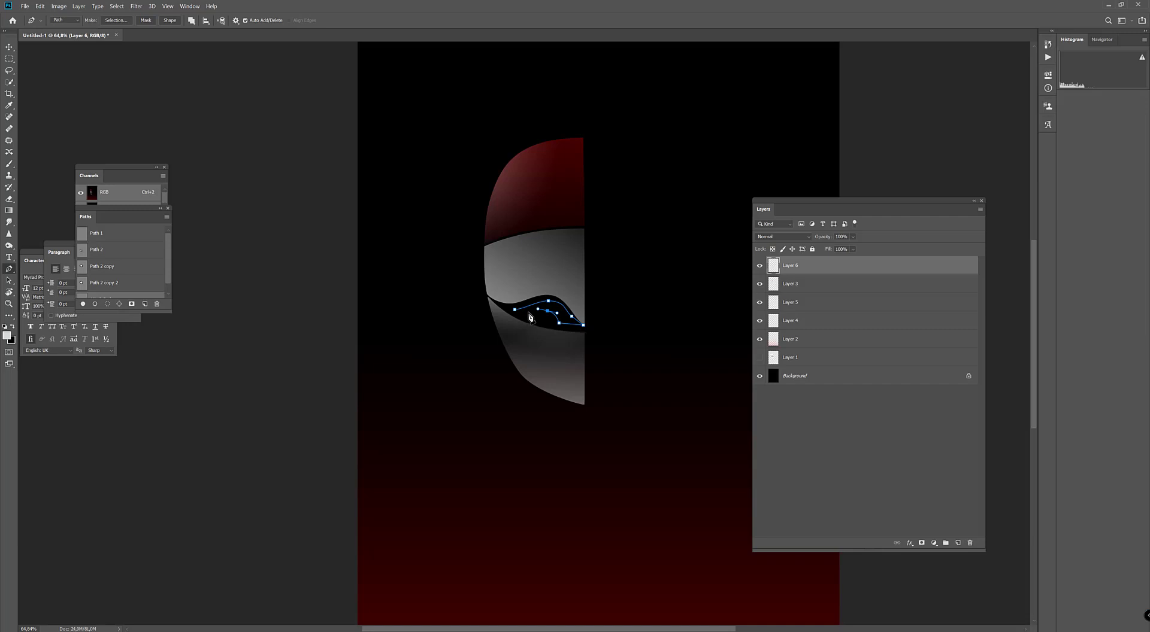
left_click(528, 313)
left_click(534, 317)
left_click(515, 309)
mouse_move(563, 325)
left_mouse_down()
mouse_move(545, 319)
mouse_move(576, 327)
left_mouse_up()
key("ctrl+Return")
left_click(956, 542)
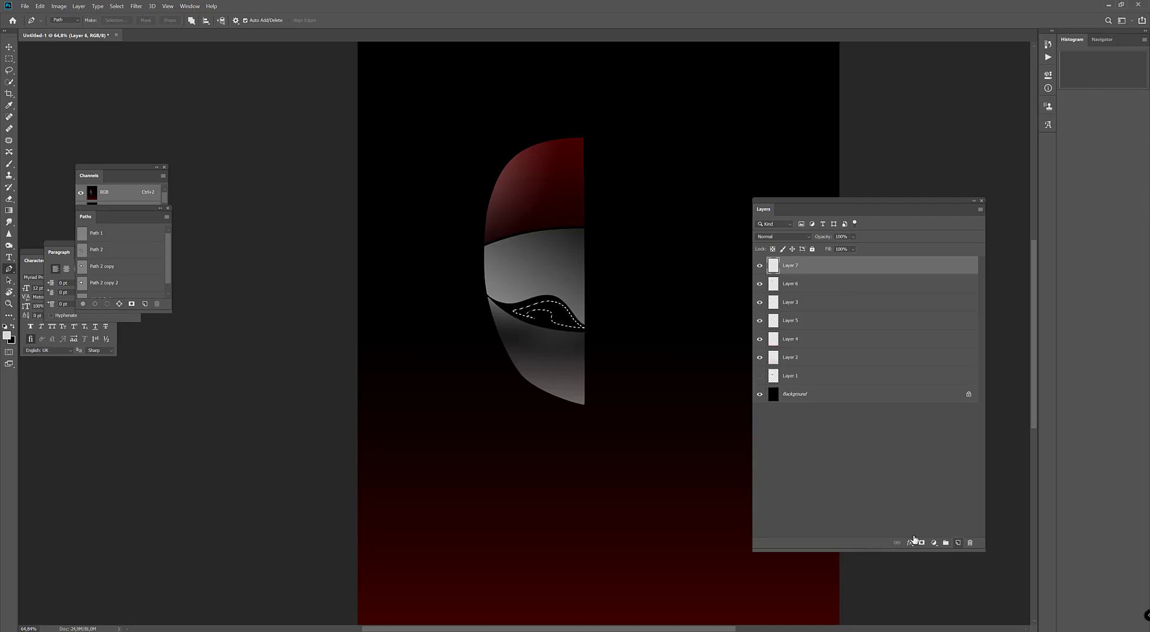
- Shade the selected shape beneath the visor with faint radial gradients, swapping the foreground and background colours, and deselect
key("g")
left_click_drag(587, 422, 552, 317)
key("ctrl+z")
mouse_move(599, 455)
left_mouse_down()
mouse_move(556, 306)
mouse_move(600, 455)
left_mouse_up()
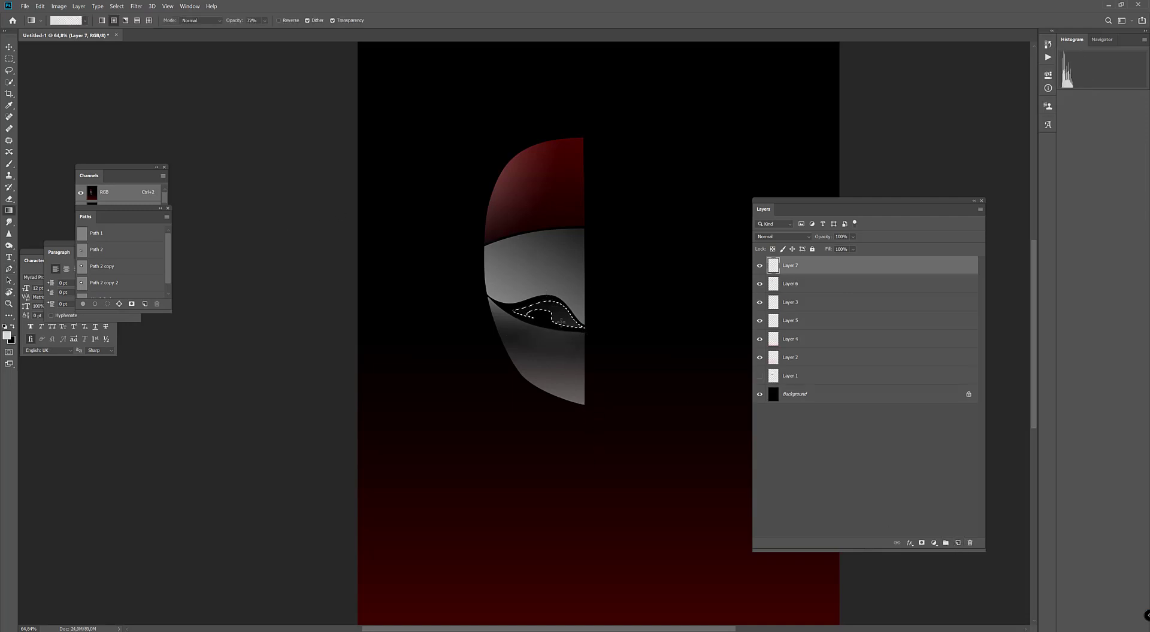
key("x")
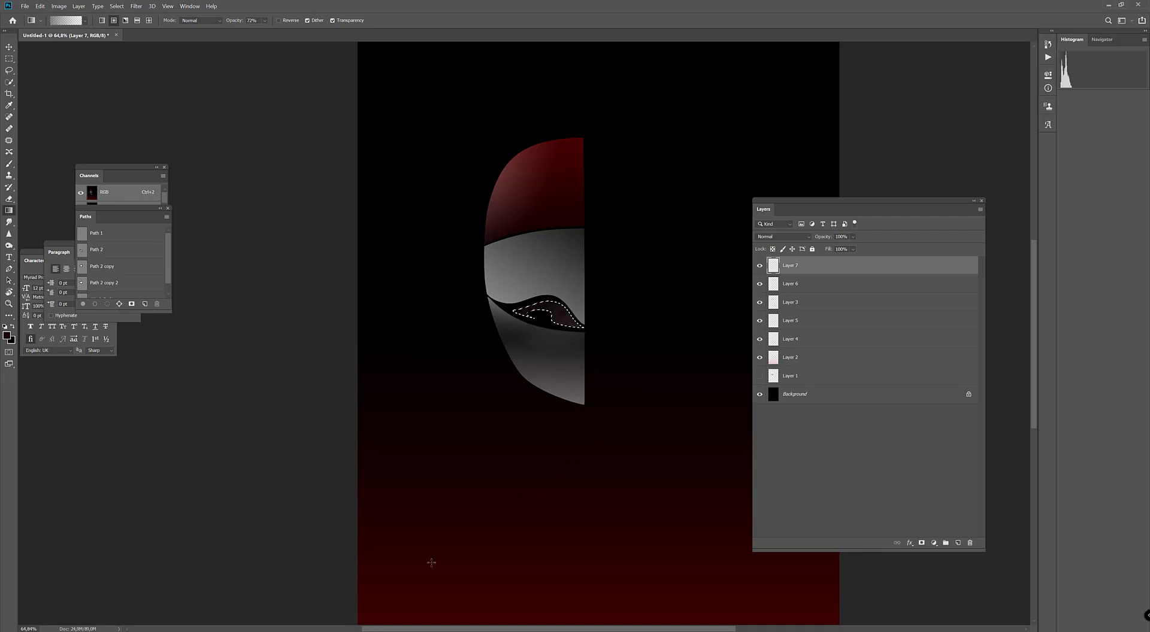
key("ctrl+d")
key("z")
scroll(590, 246, "down", 4)
scroll(588, 250, "up", 4)
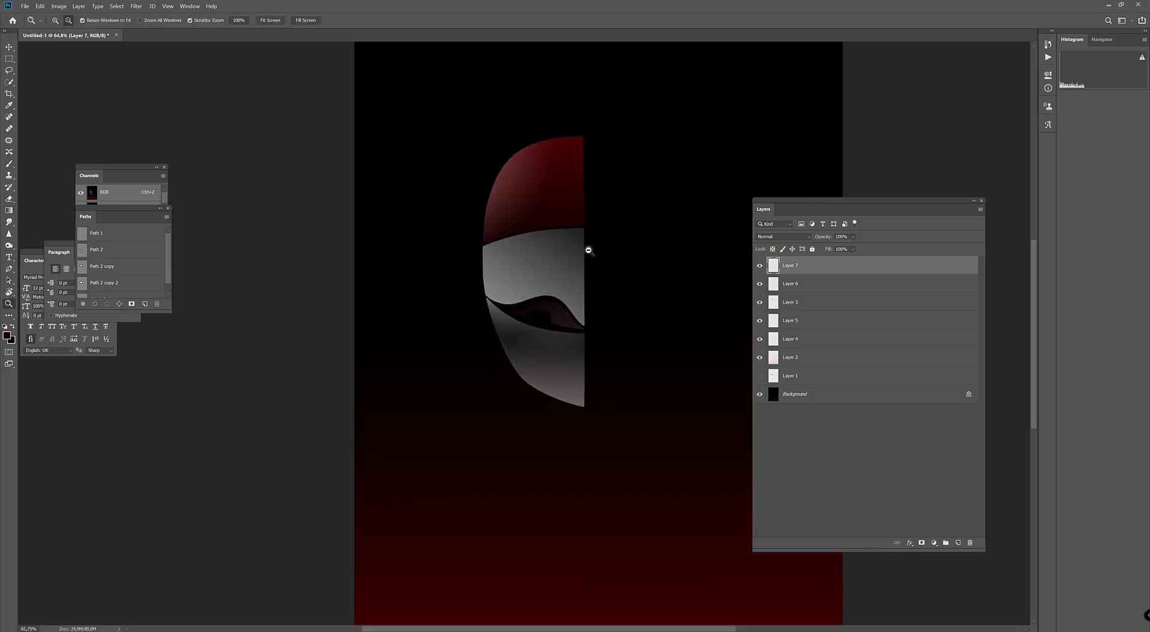
- Draw a thin curved Pen shape following the outer edge of the red dome up to the centre line and load it as a selection
scroll(588, 250, "up", 1)
key("p")
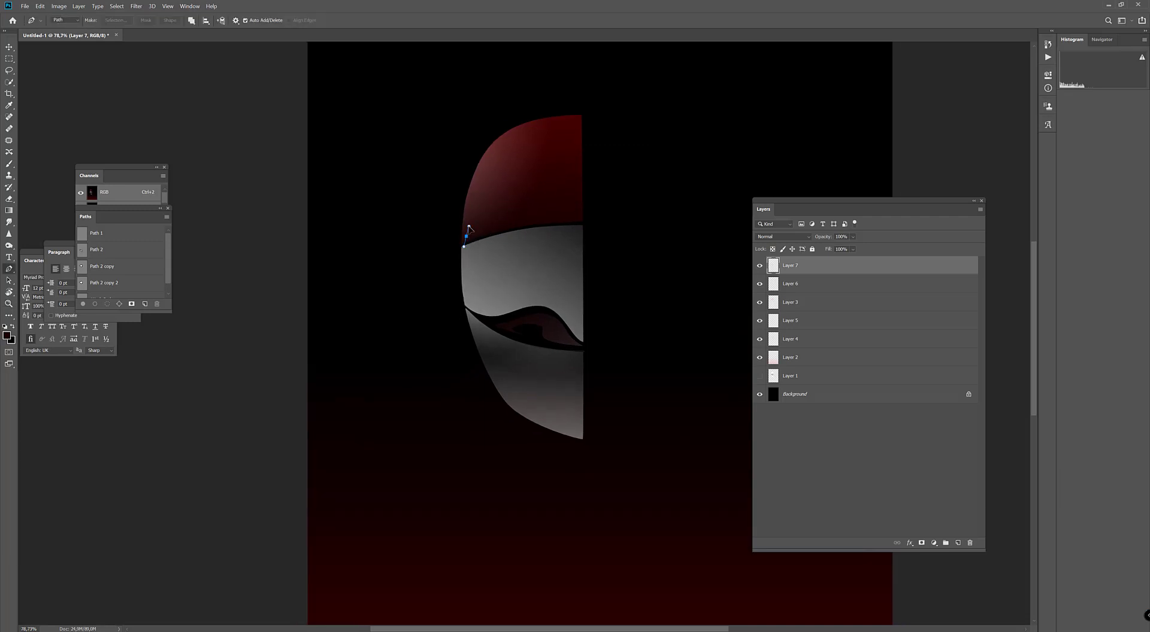
left_click_drag(497, 154, 581, 129)
left_click(584, 118)
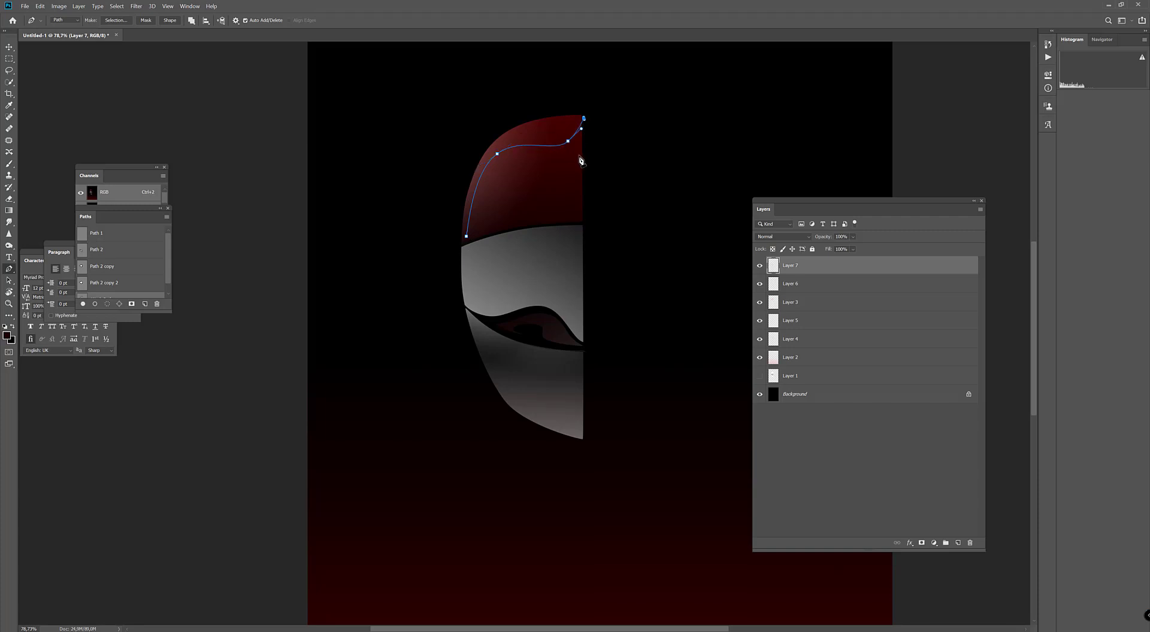
left_click(578, 156)
left_click_drag(505, 154, 494, 161)
mouse_move(474, 221)
left_mouse_down()
mouse_move(525, 222)
mouse_move(477, 234)
left_mouse_up()
left_click_drag(470, 239, 494, 231)
left_click(494, 156, "ctrl")
left_click_drag(473, 173, 531, 139)
key("ctrl+Return")
key("g")
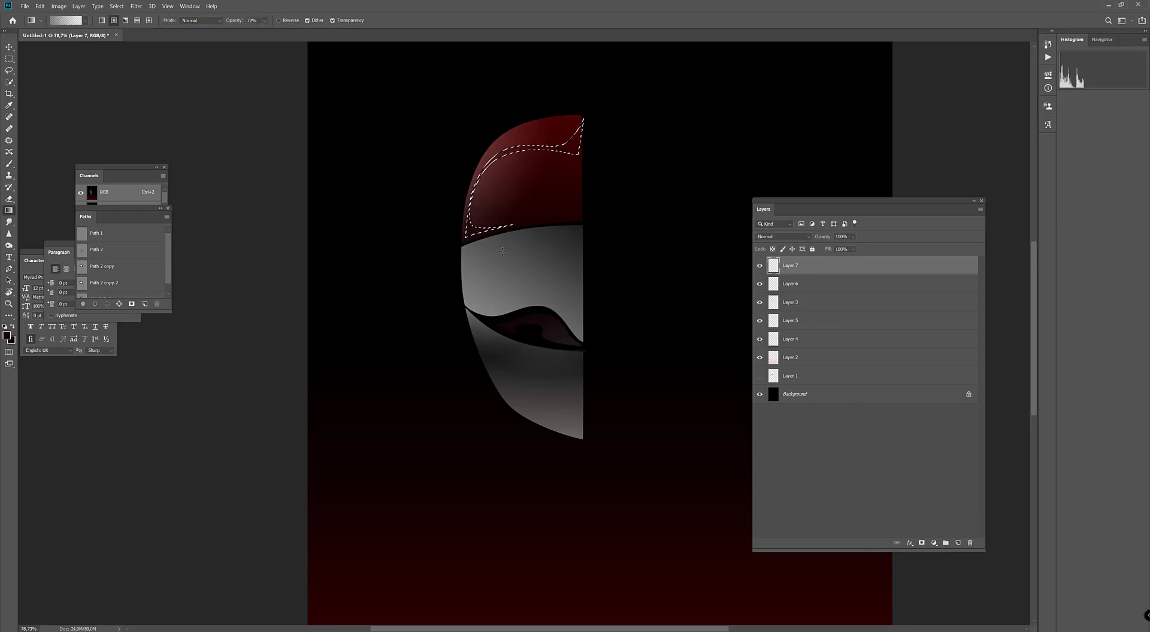
- Shade the selected curved shape on the red dome with a faint radial gradient and deselect
left_click(561, 294, "alt")
left_click_drag(528, 187, 357, 513)
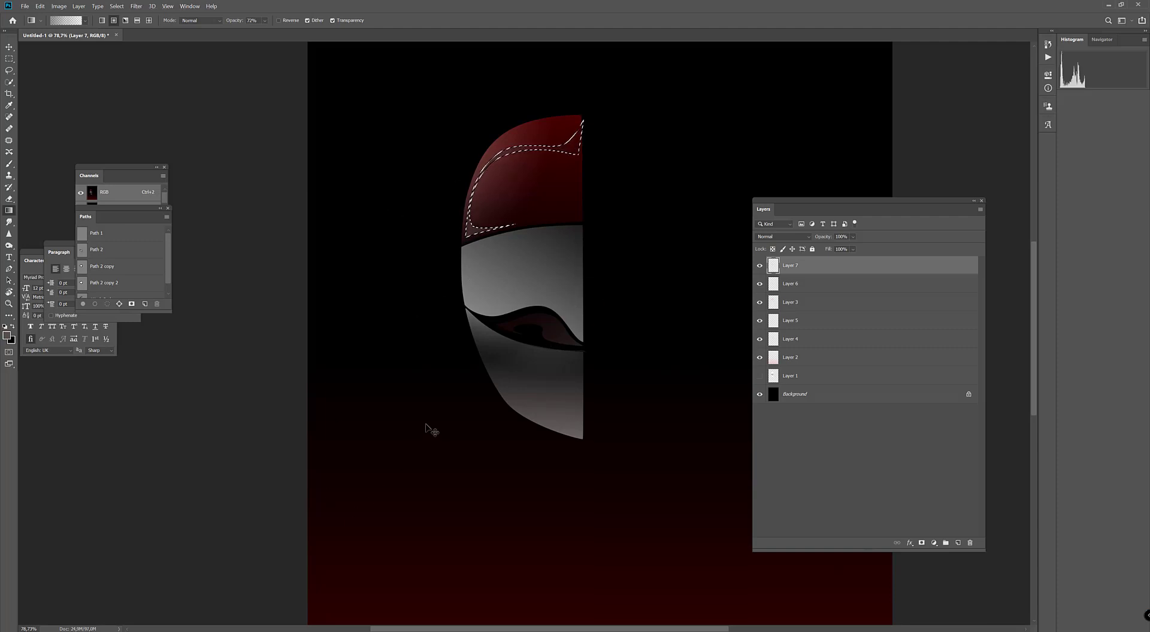
key("ctrl+d")
key("z")
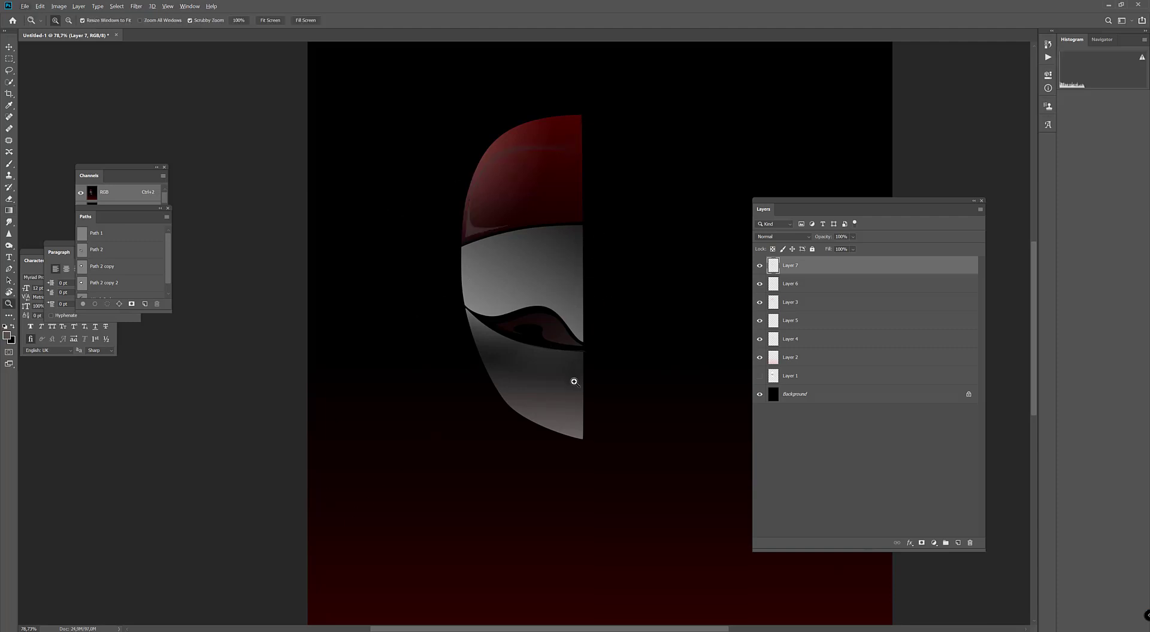
- Restore the dome selection, brush light grey highlights into parts of it near the centre line and outer edge, and deselect
key("ctrl+shift+d")
key("b")
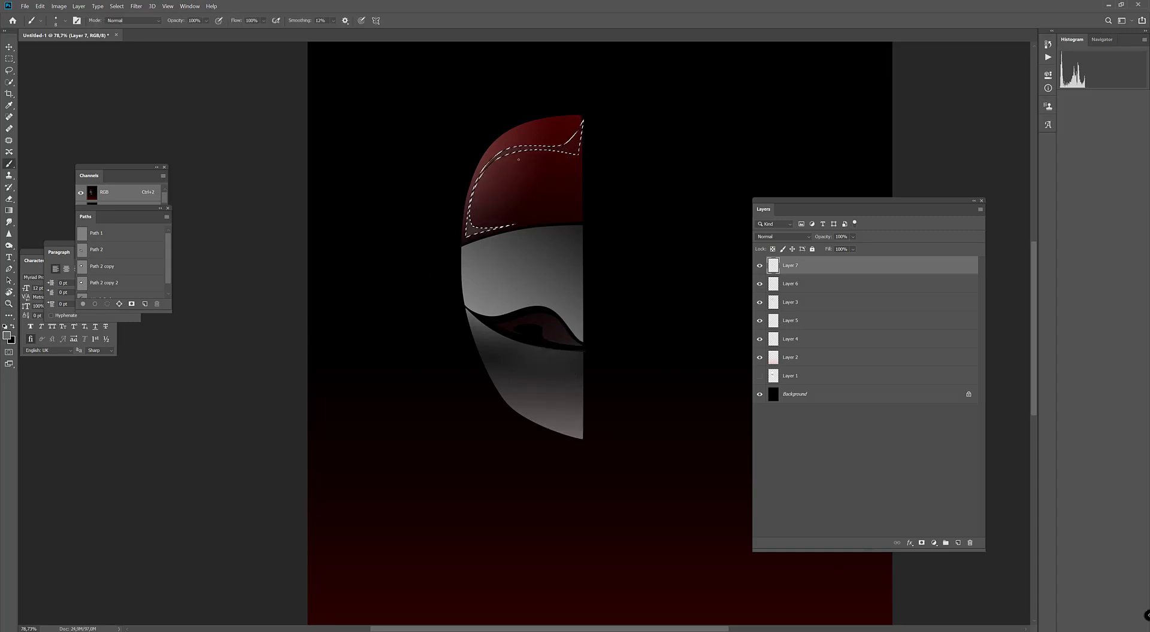
mouse_move(456, 129)
left_mouse_down()
mouse_move(576, 185)
mouse_move(634, 318)
left_mouse_up()
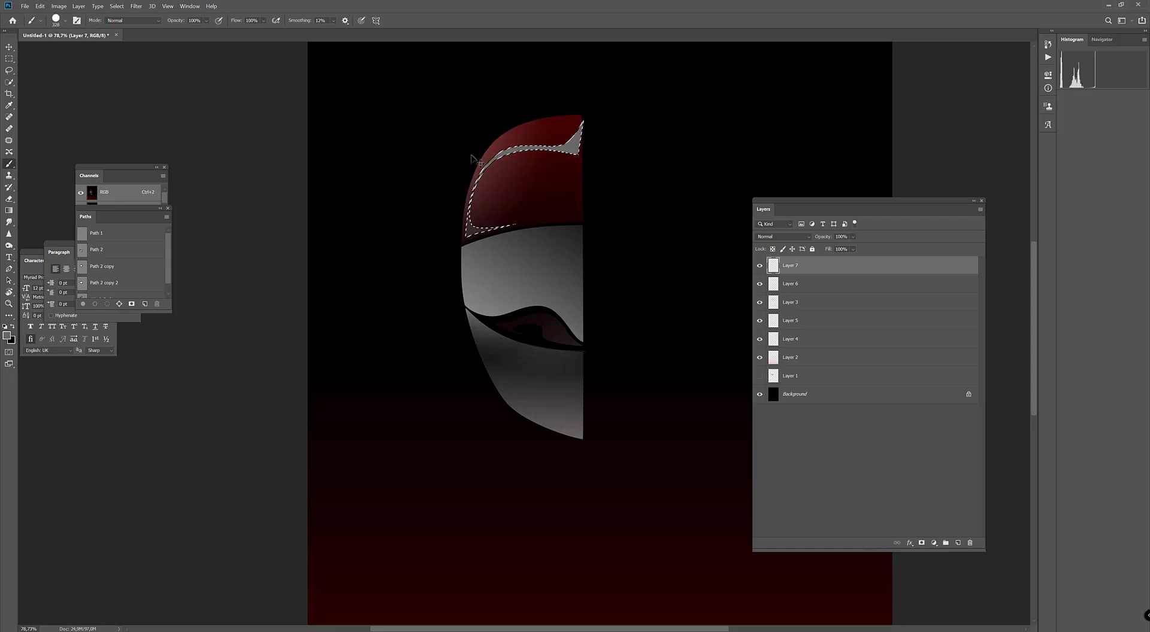
right_click(585, 115, "alt")
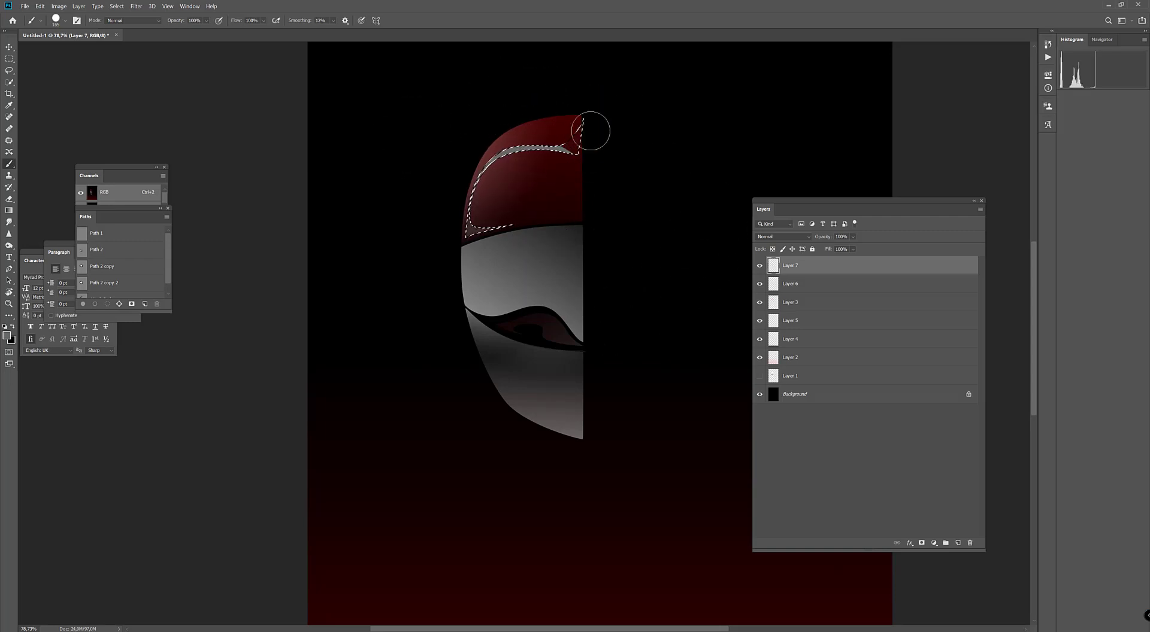
key("ctrl+d")
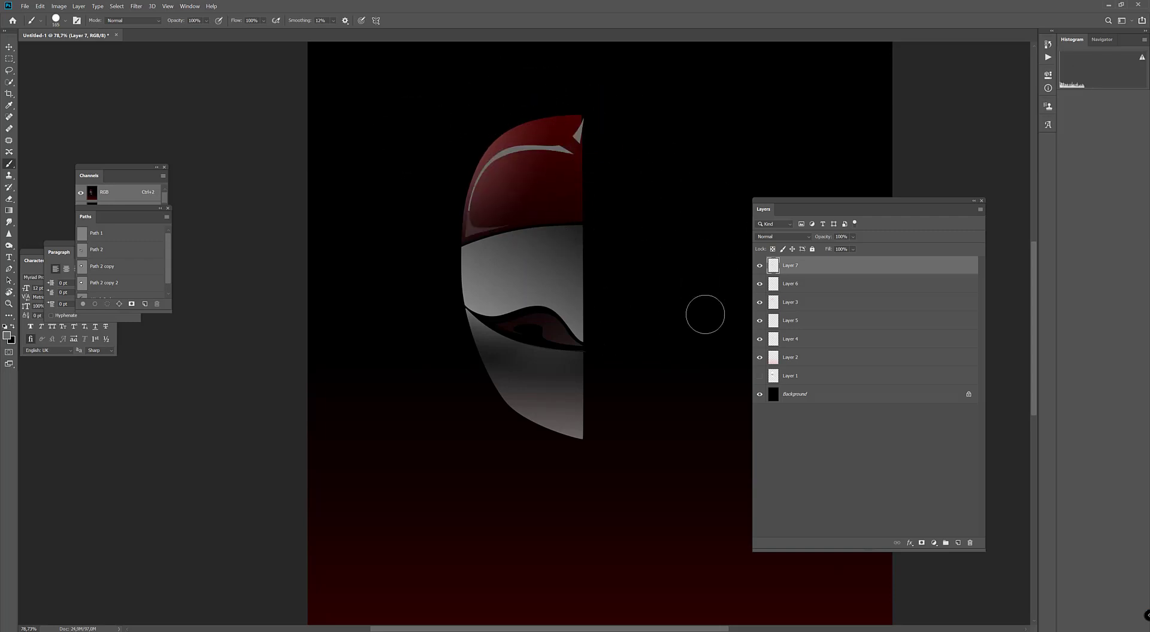
key("ctrl+shift+d")
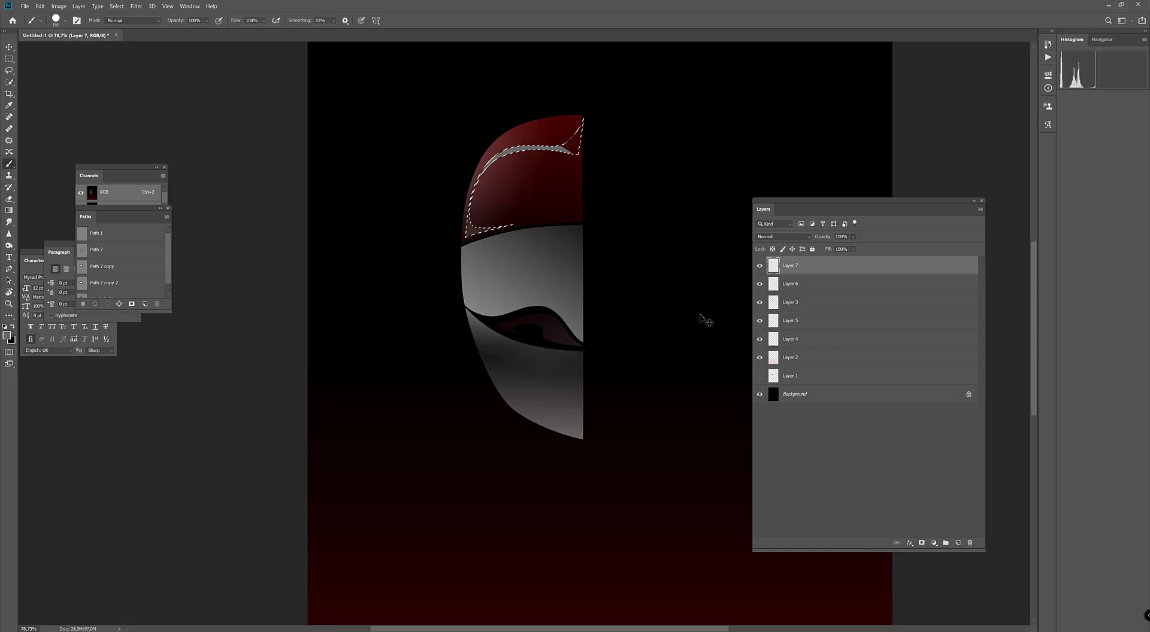
key("ctrl+z")
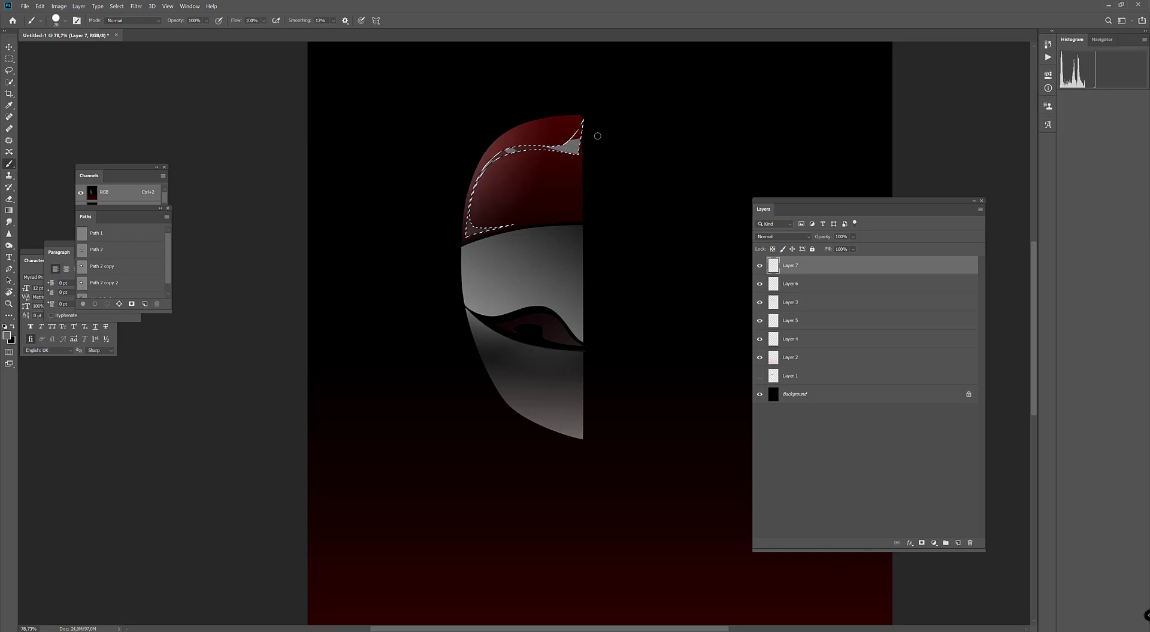
key("ctrl+d")
key("z")
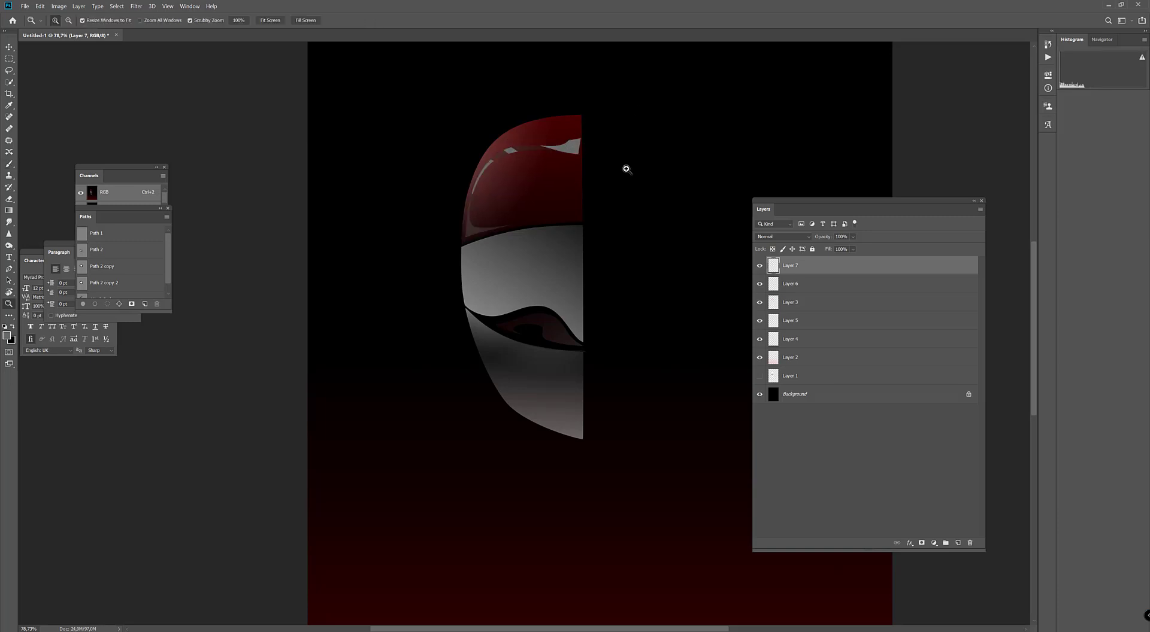
- Draw a thin curved Pen shape along the outer edge of the grey chin piece, from the centre line up to its outer corner
left_click(623, 171, "alt")
left_click_drag(628, 191, 606, 258)
key("p")
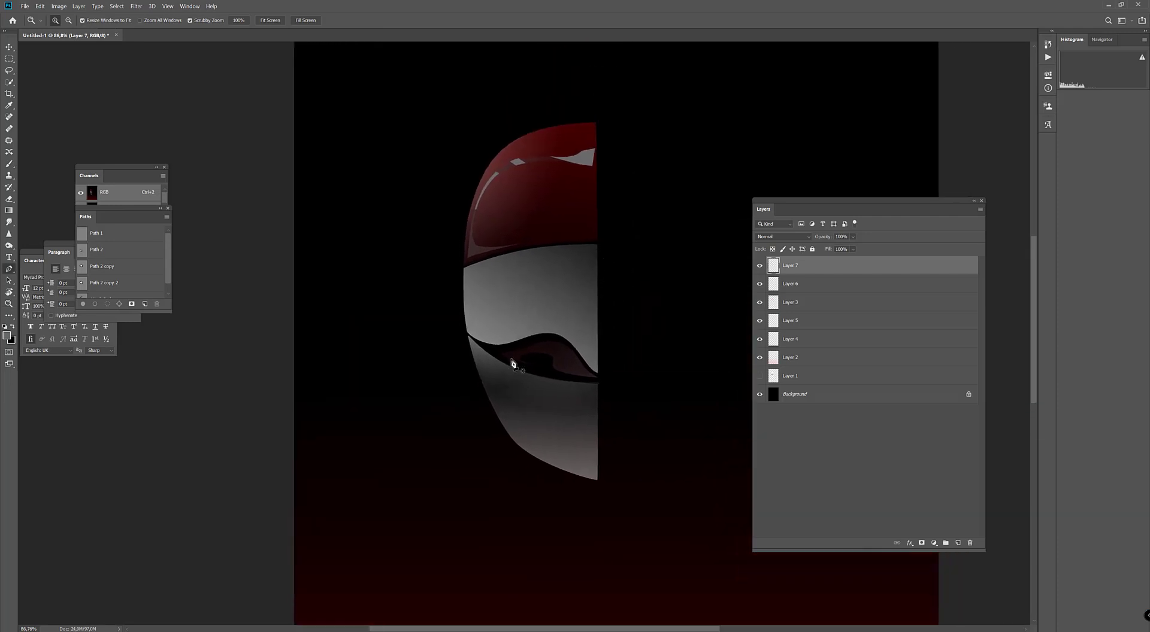
left_click_drag(502, 403, 501, 401)
left_click_drag(534, 446, 548, 457)
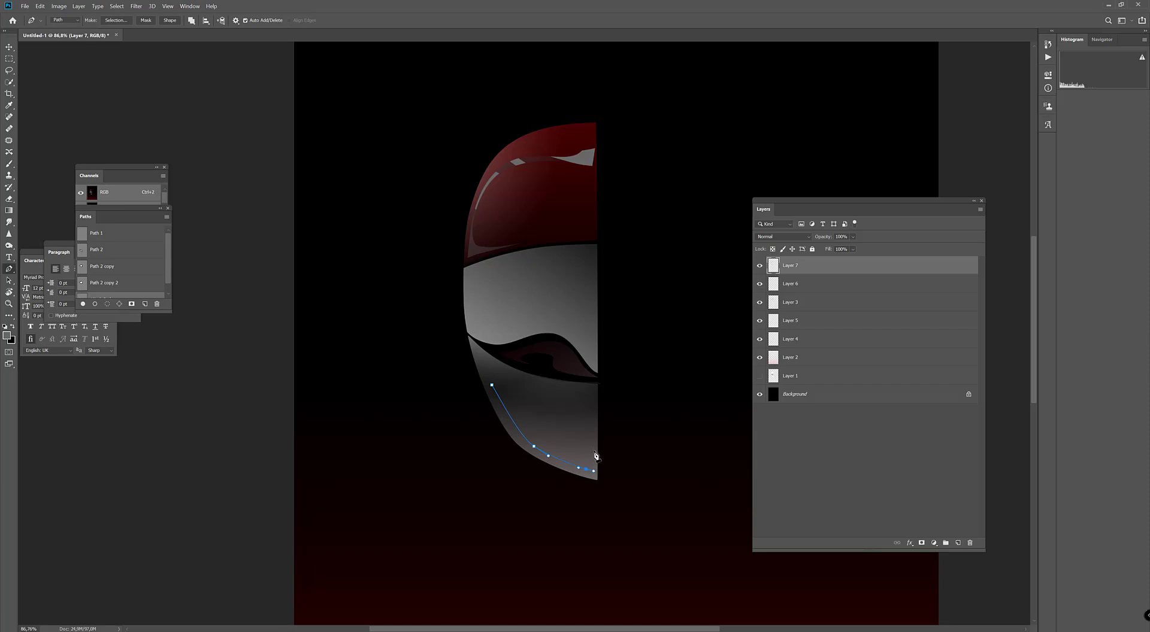
left_click(487, 371)
left_click(482, 353)
left_click(474, 346)
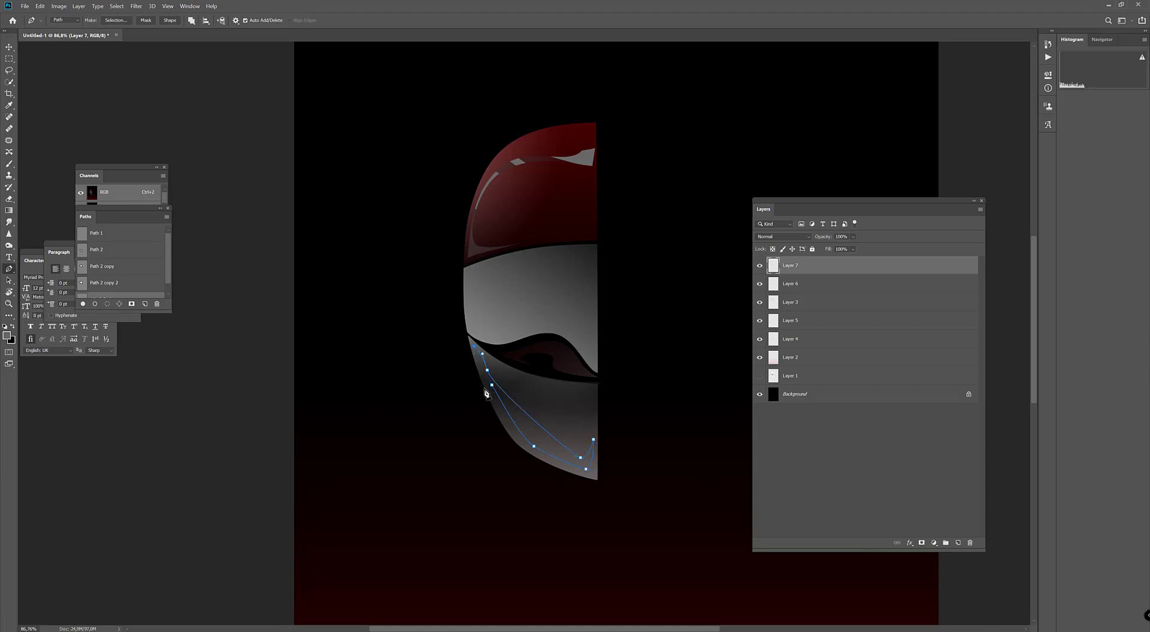
left_click(505, 424)
left_click_drag(485, 389, 487, 385)
left_click_drag(483, 359, 516, 423)
- Extend the Pen outline along the chin's upper edge, add a small shape near the centre line, and load the paths as a selection
left_click(502, 392)
left_click_drag(541, 382, 546, 388)
left_click(567, 395, "ctrl")
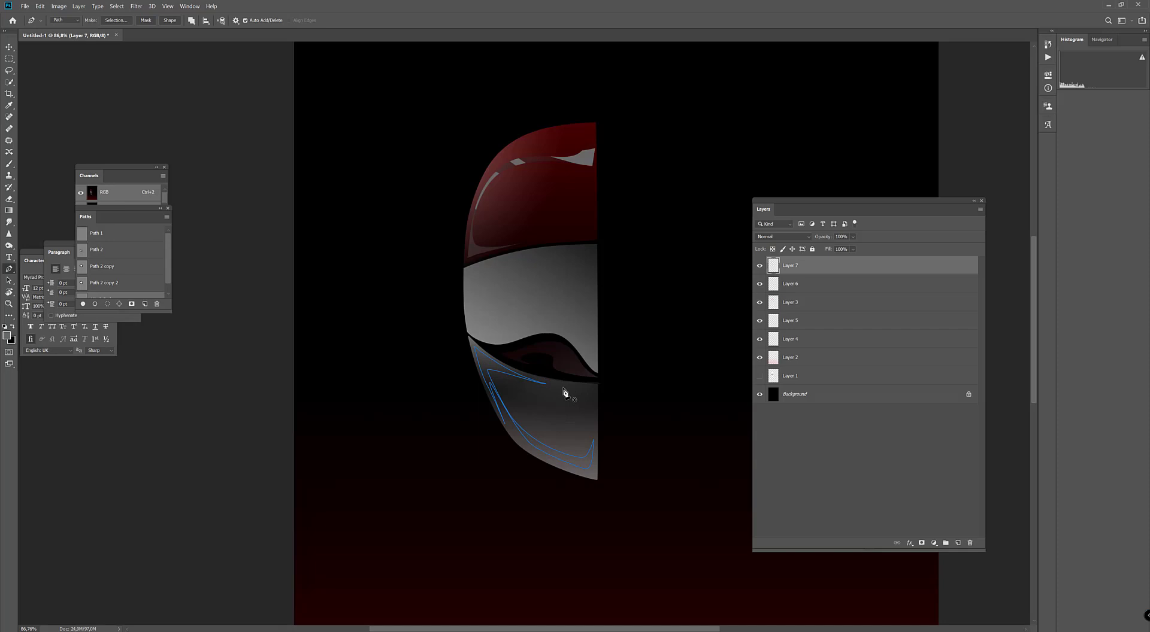
left_click(596, 390)
left_click_drag(563, 388, 544, 385)
key("ctrl+Return")
- Brush light grey reflections inside the selected chin shapes and deselect
key("g")
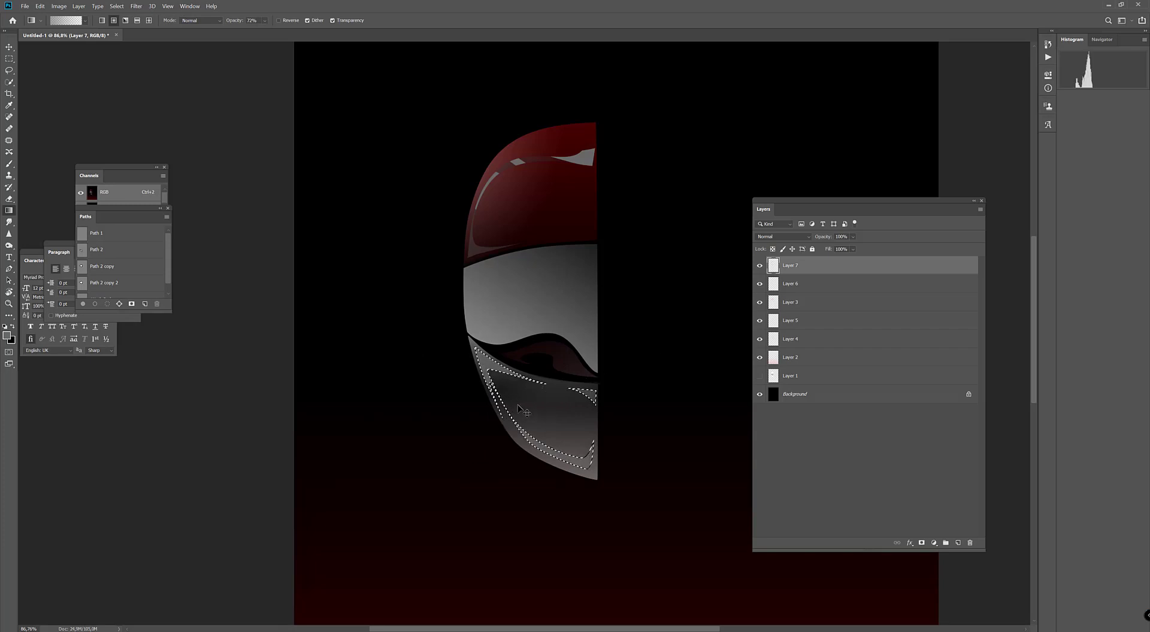
key("b")
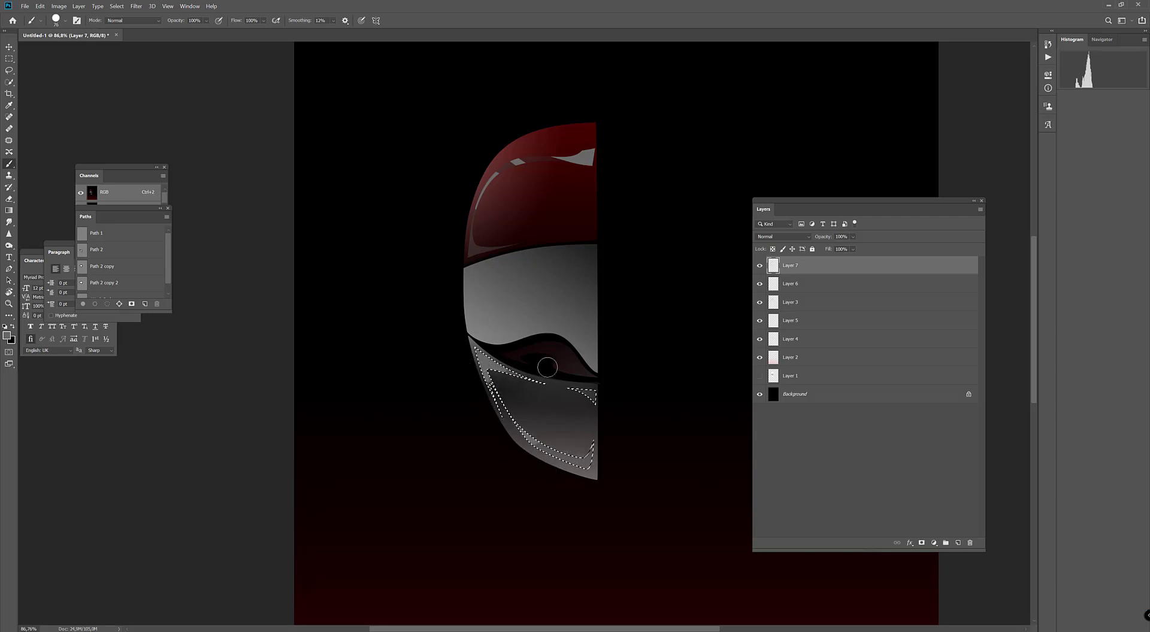
key("ctrl+d")
key("z")
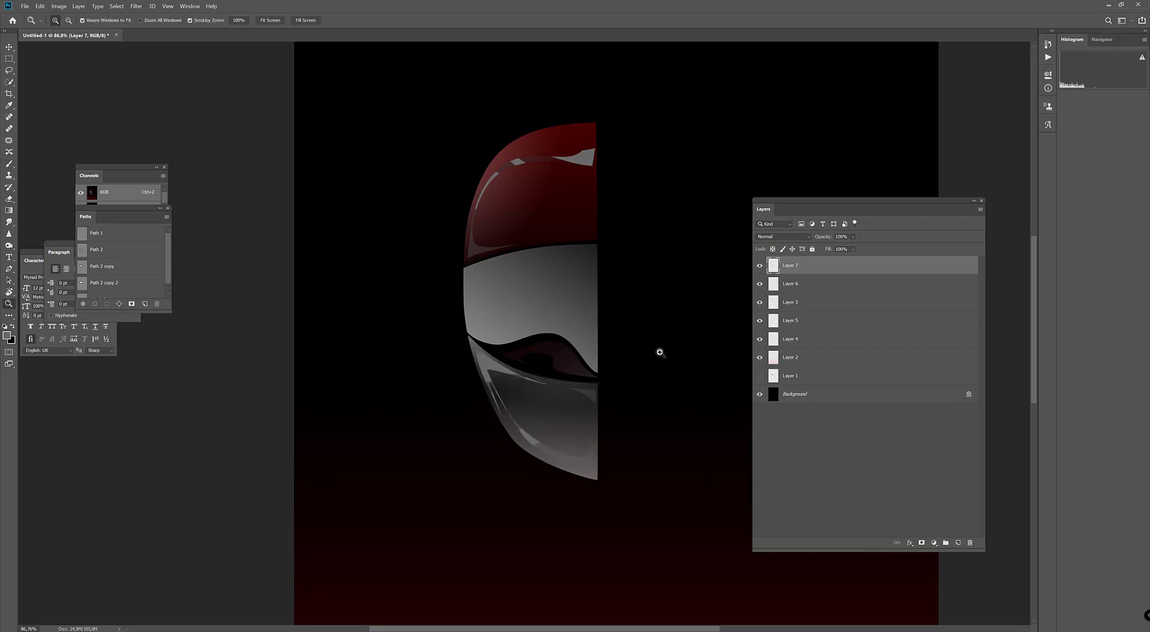
- Draw a closed Pen shape over the outer part of the grey visor with a diagonal curved inner edge and load it as a selection
left_click_drag(662, 349, 635, 365)
left_click_drag(620, 316, 655, 334)
key("p")
left_click(565, 411)
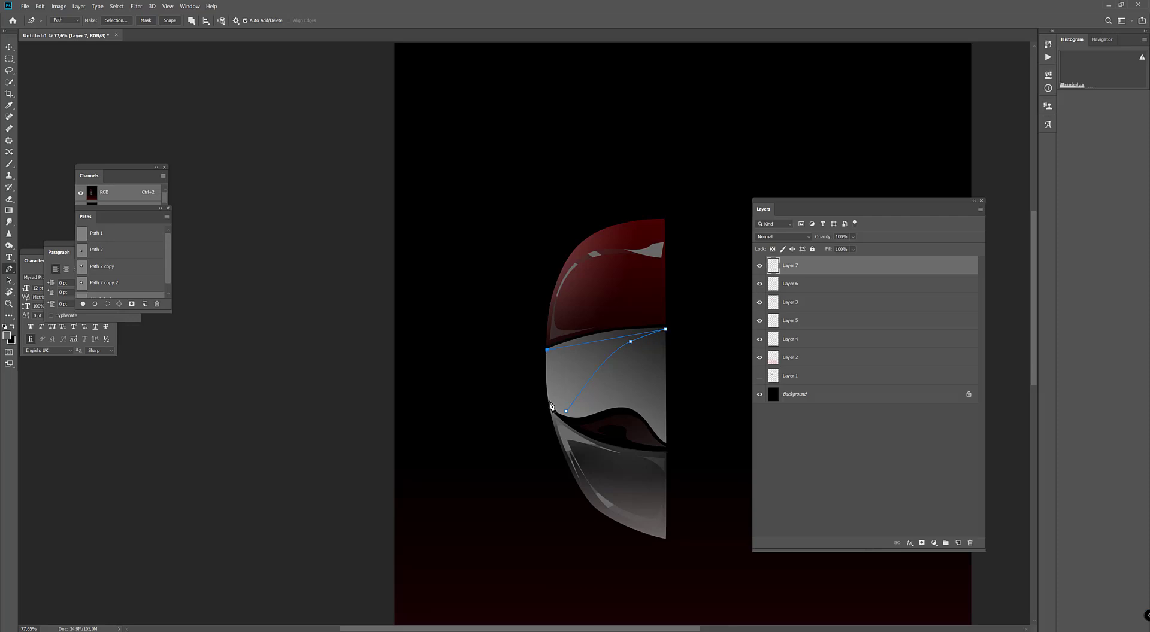
left_click_drag(567, 415, 558, 405)
key("f")
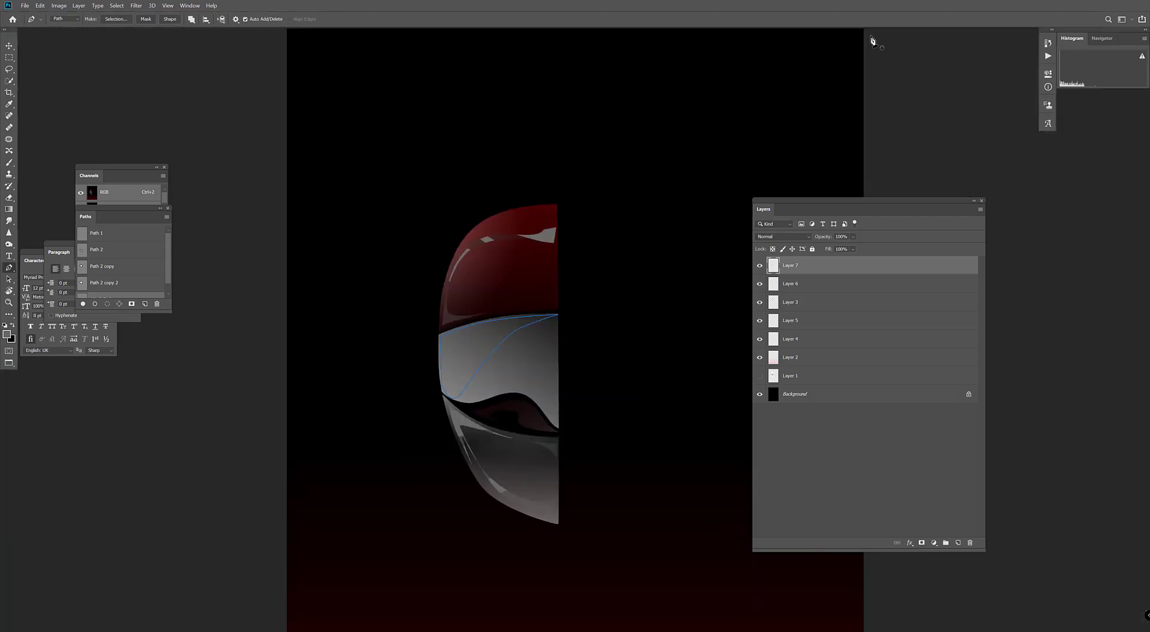
key("ctrl+Return")
- Shade the selected visor area with a soft radial gradient, undoing the first darker attempt and redrawing it from another direction, and deselect
key("g")
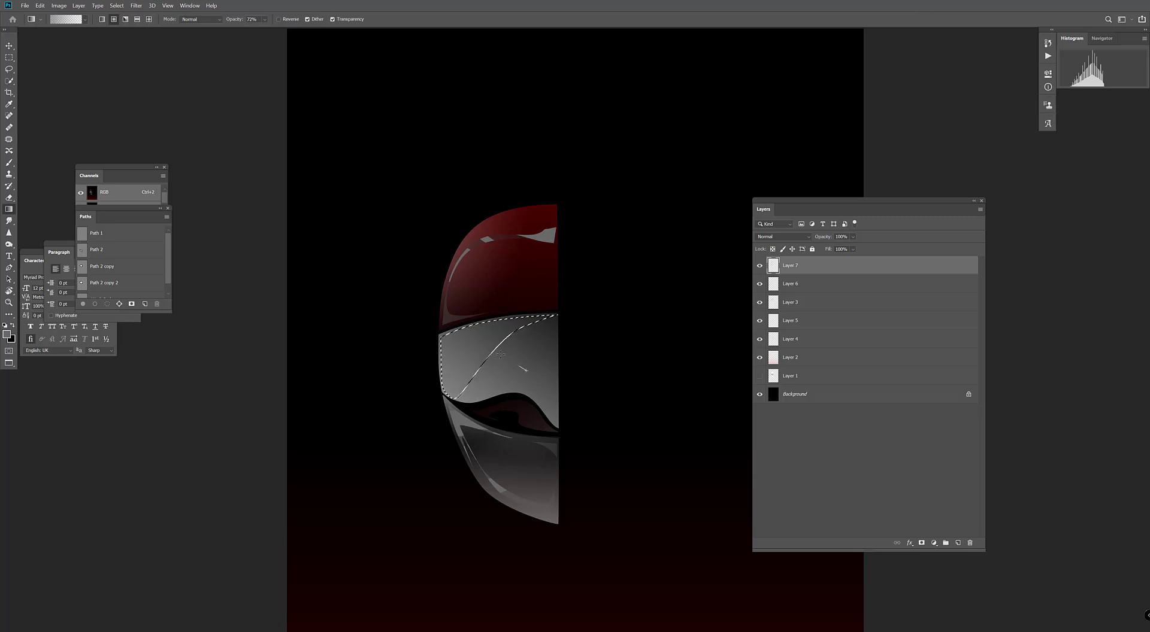
mouse_move(507, 382)
left_mouse_down()
mouse_move(462, 346)
mouse_move(520, 378)
mouse_move(531, 369)
mouse_move(442, 479)
left_mouse_up()
left_click(514, 524, "alt")
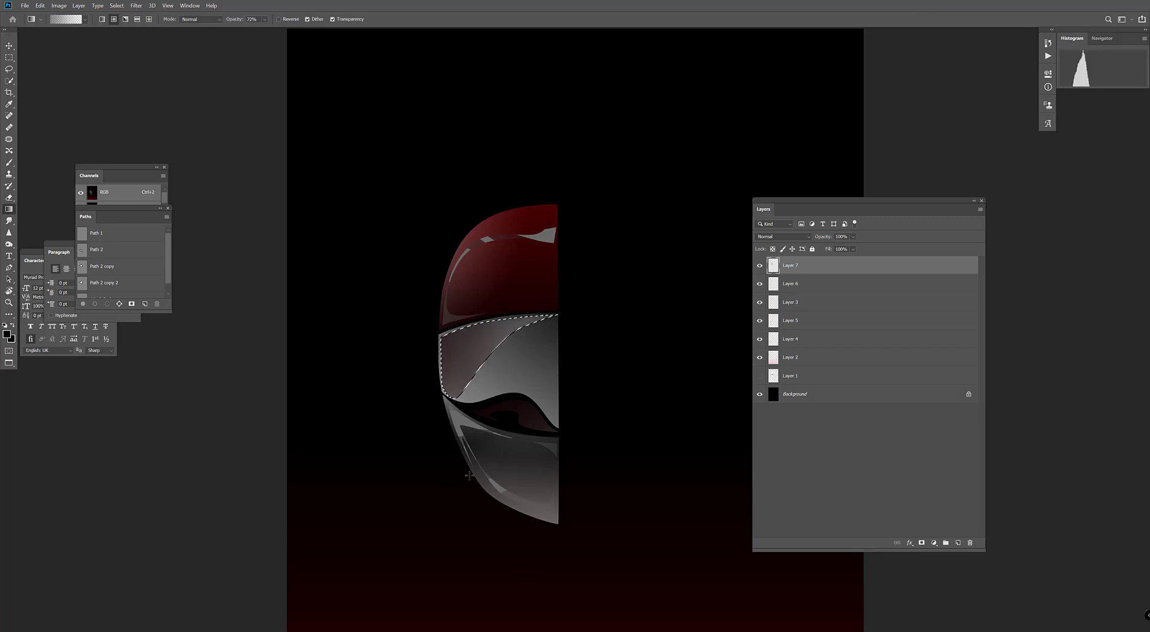
key("ctrl+z")
left_click_drag(349, 279, 483, 267)
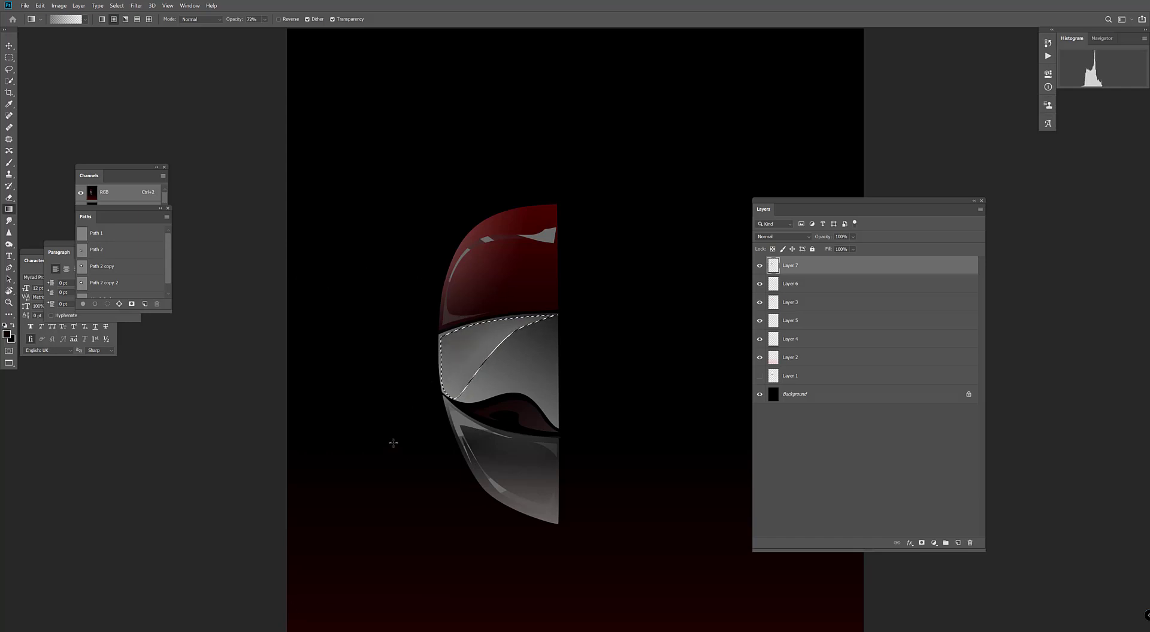
key("ctrl+d")
key("z")
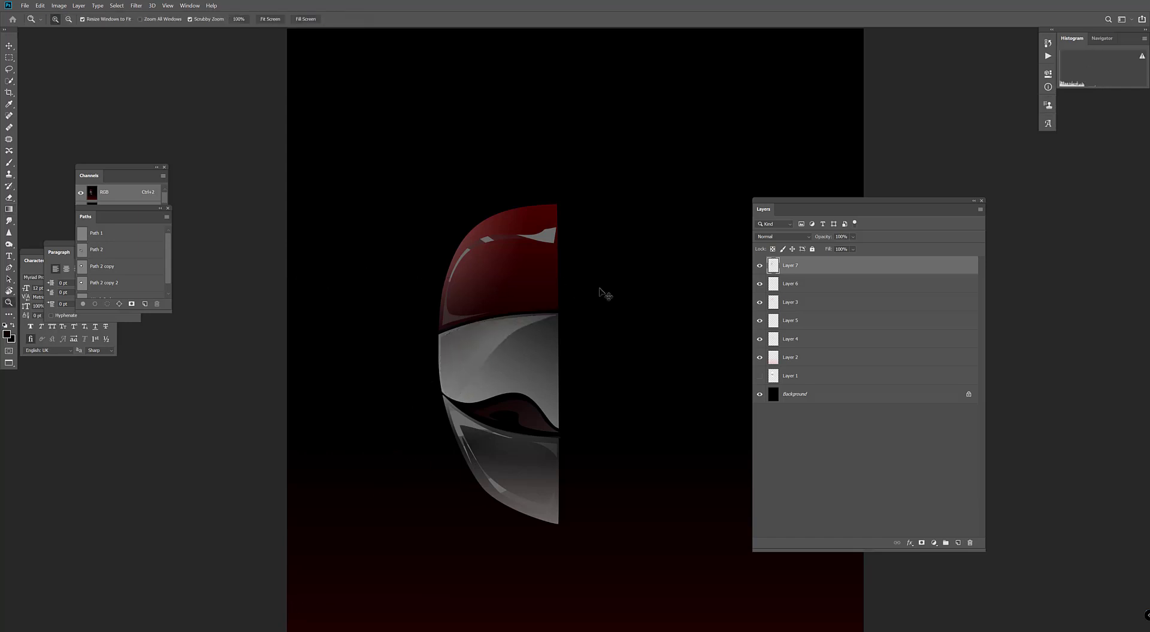
- Restore the visor selection, set the blending mode of Layer 7 to Screen, and deselect
key("ctrl+shift+d")
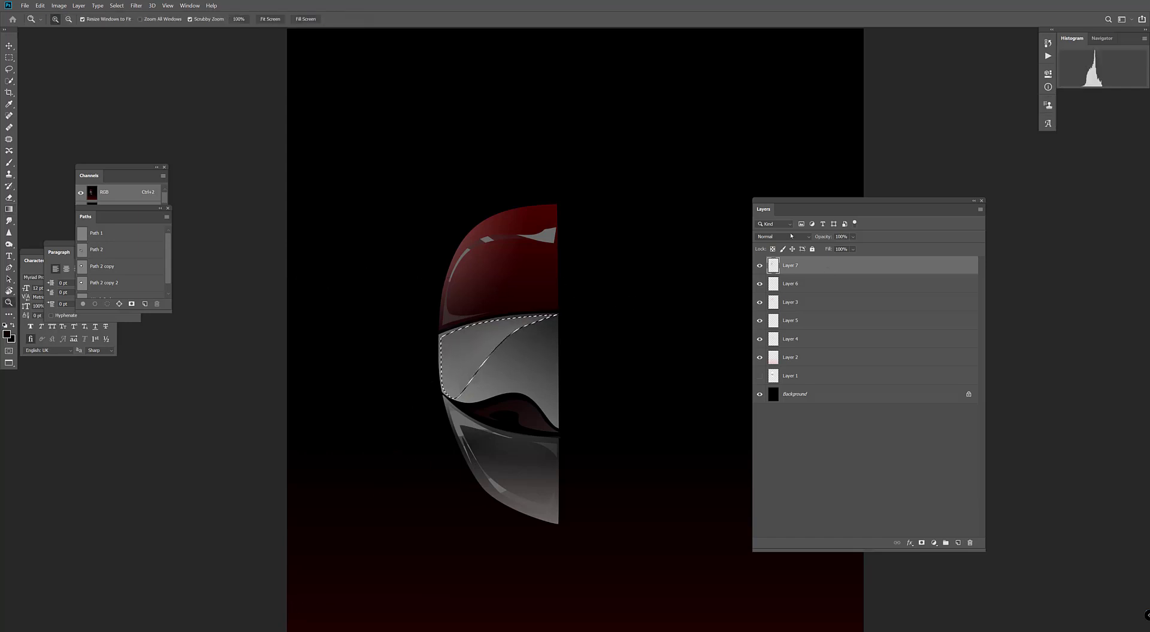
left_click(783, 237)
left_click(761, 313)
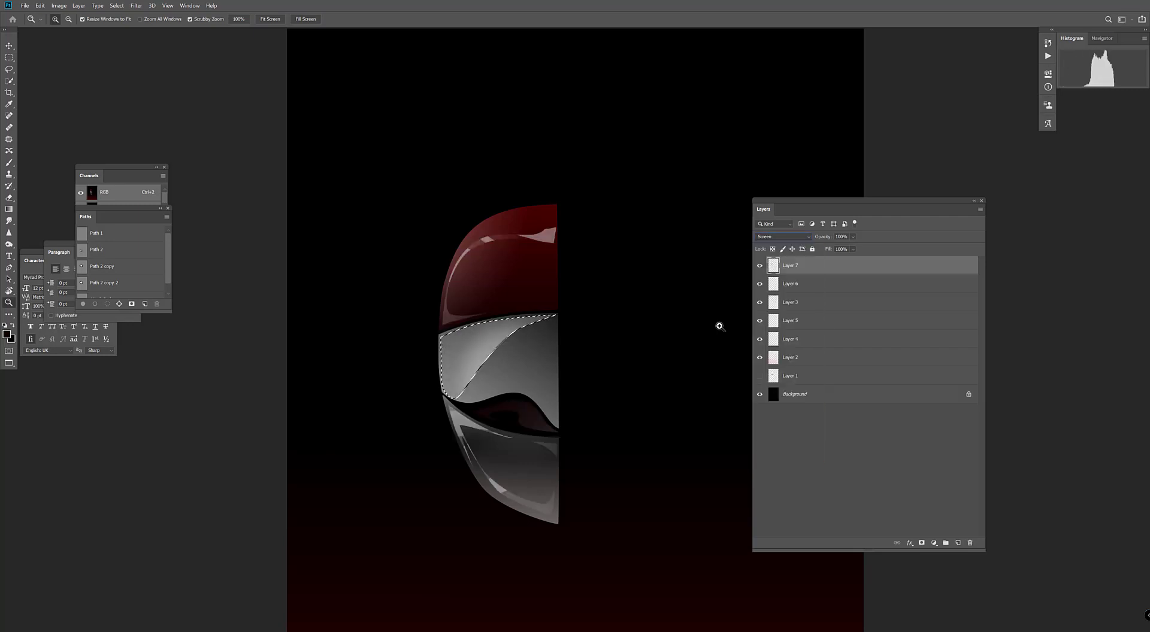
key("ctrl+d")
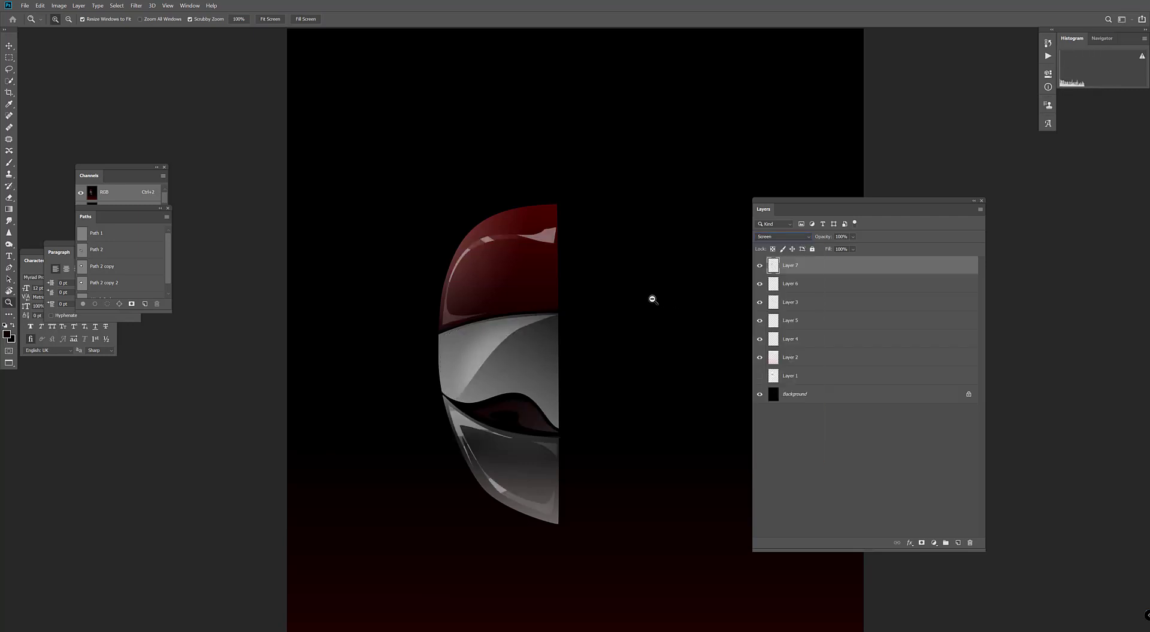
- Add a layer mask to Layer 7 and fade out the visor reflection with short black radial gradients on the mask
left_click_drag(652, 299, 616, 298)
left_click_drag(555, 326, 621, 269)
left_click(921, 543)
key("g")
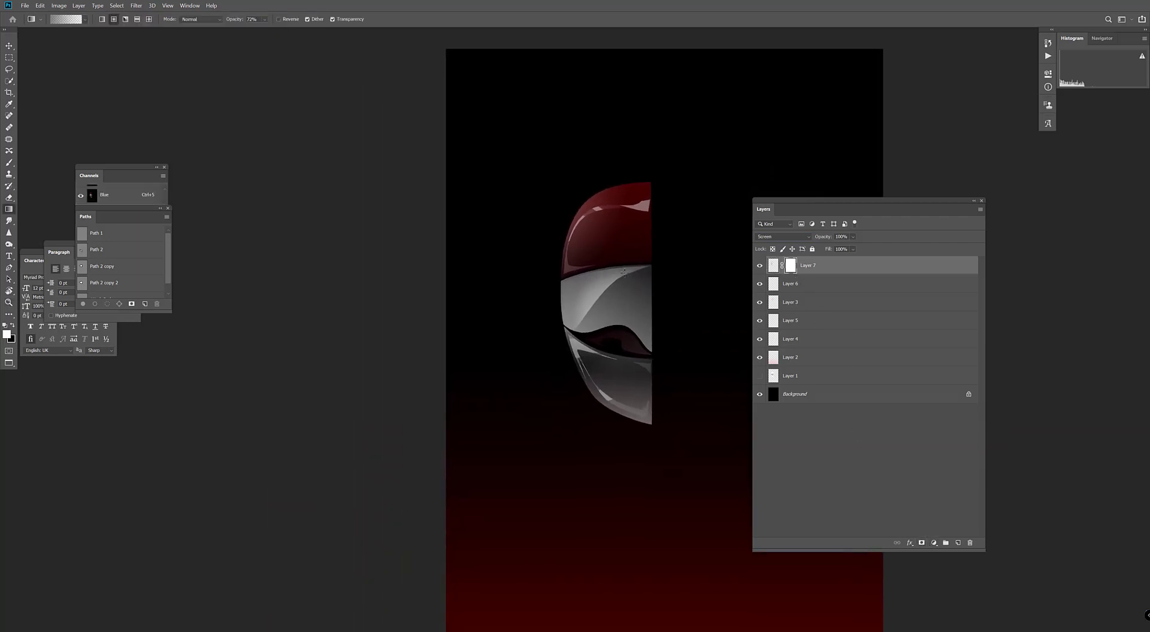
key("x")
key("x")
left_click_drag(636, 297, 604, 263)
mouse_move(592, 311)
left_mouse_down()
mouse_move(580, 306)
mouse_move(592, 285)
mouse_move(582, 280)
left_mouse_up()
left_click_drag(607, 308, 580, 294)
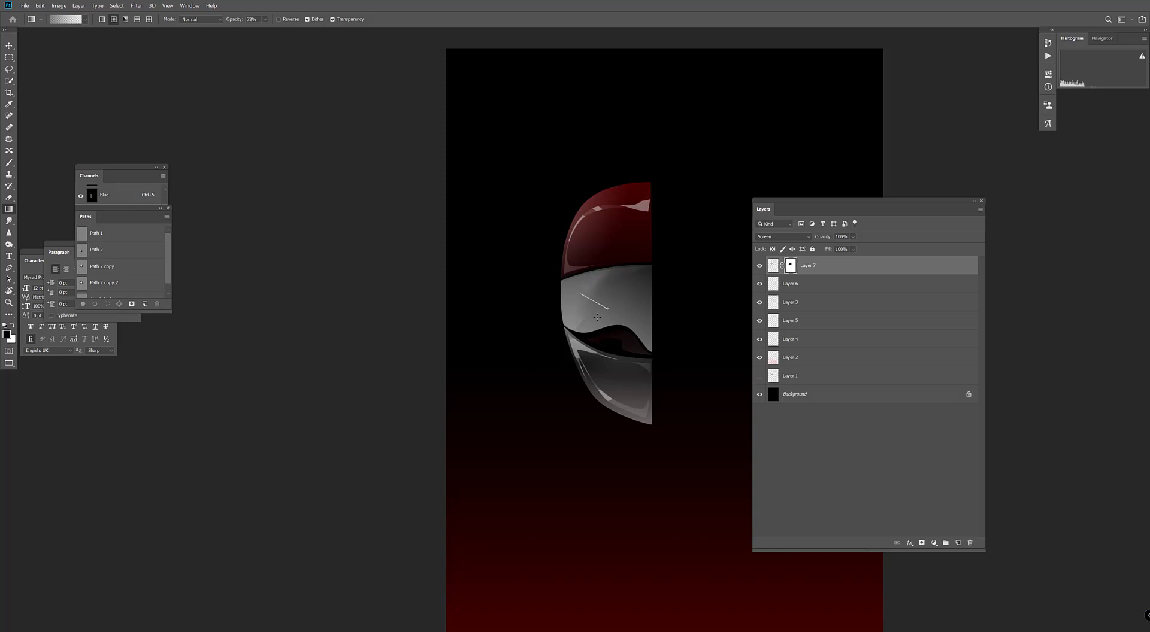
key("z")
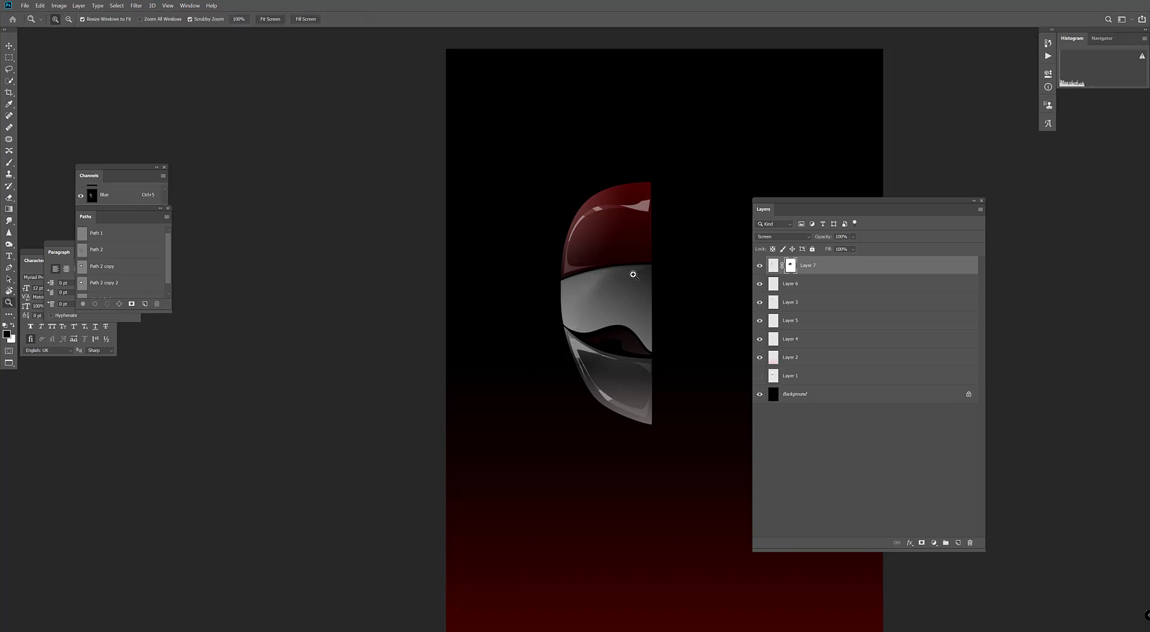
left_click(638, 275, "alt")
left_click_drag(631, 288, 589, 275)
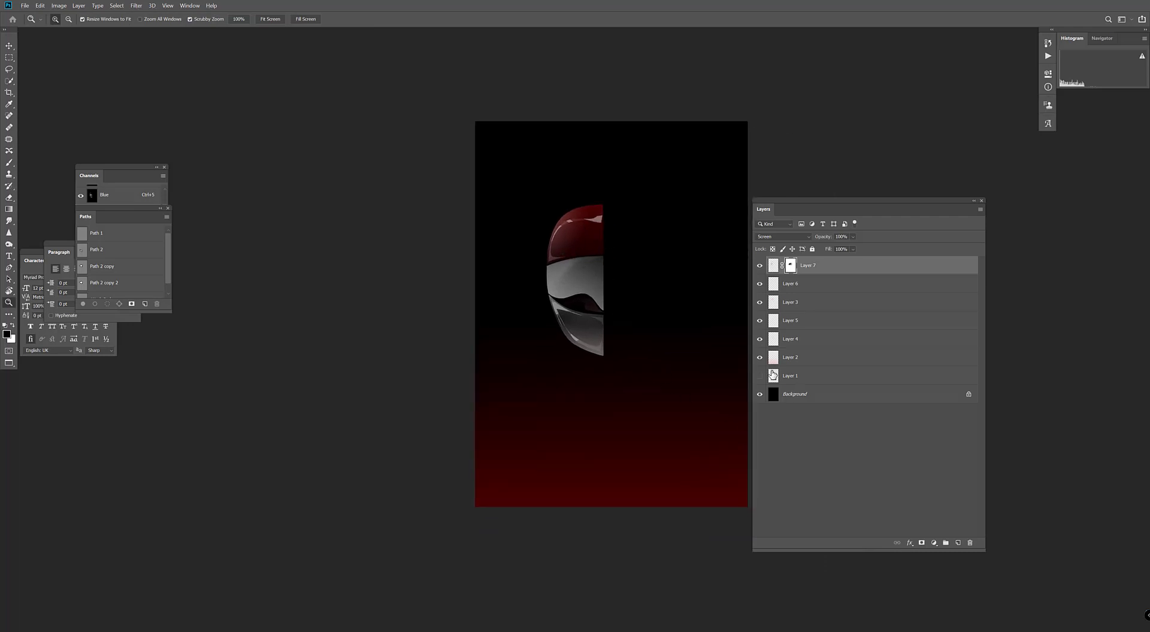
- Switch to Google Chrome and open pinterest.es in a new tab
key("alt+Tab")
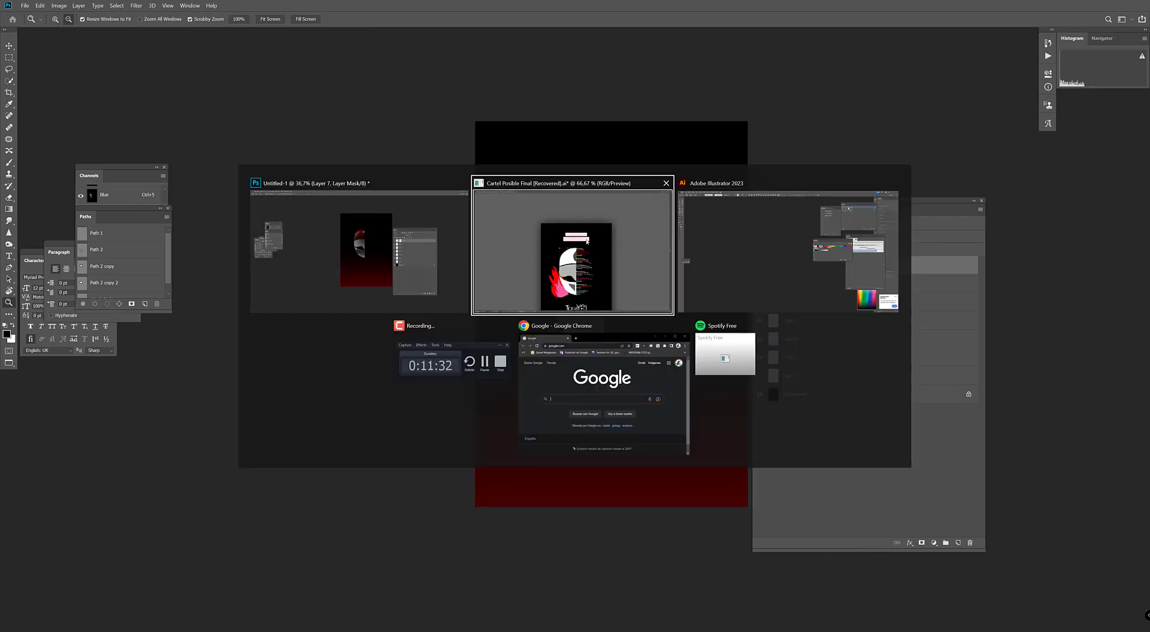
left_click(546, 567)
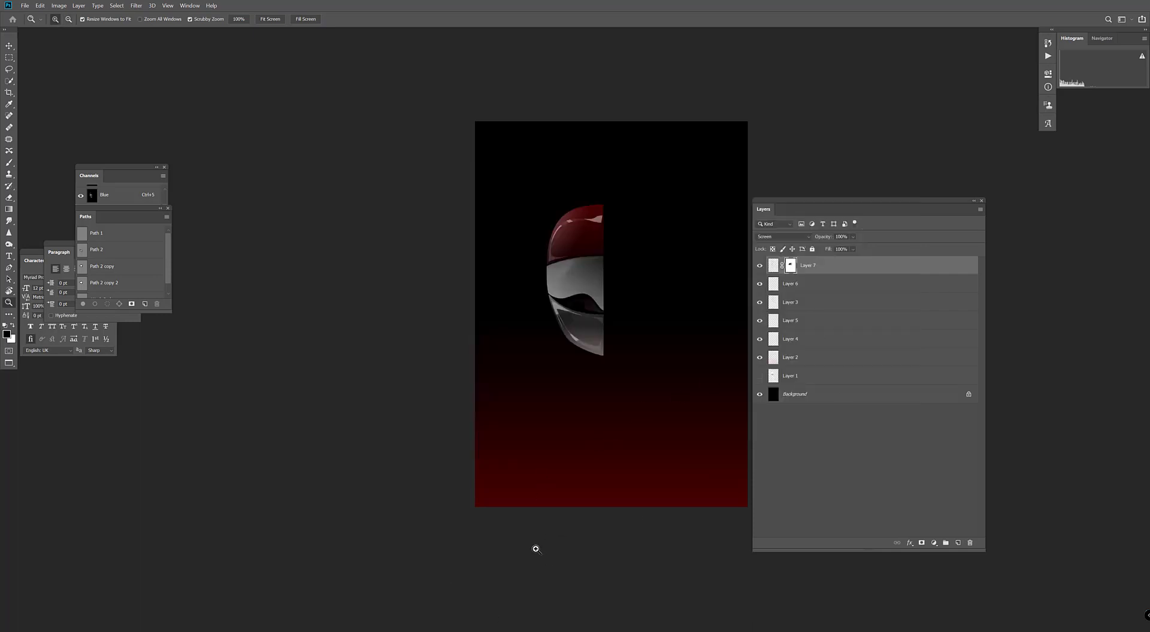
key("super")
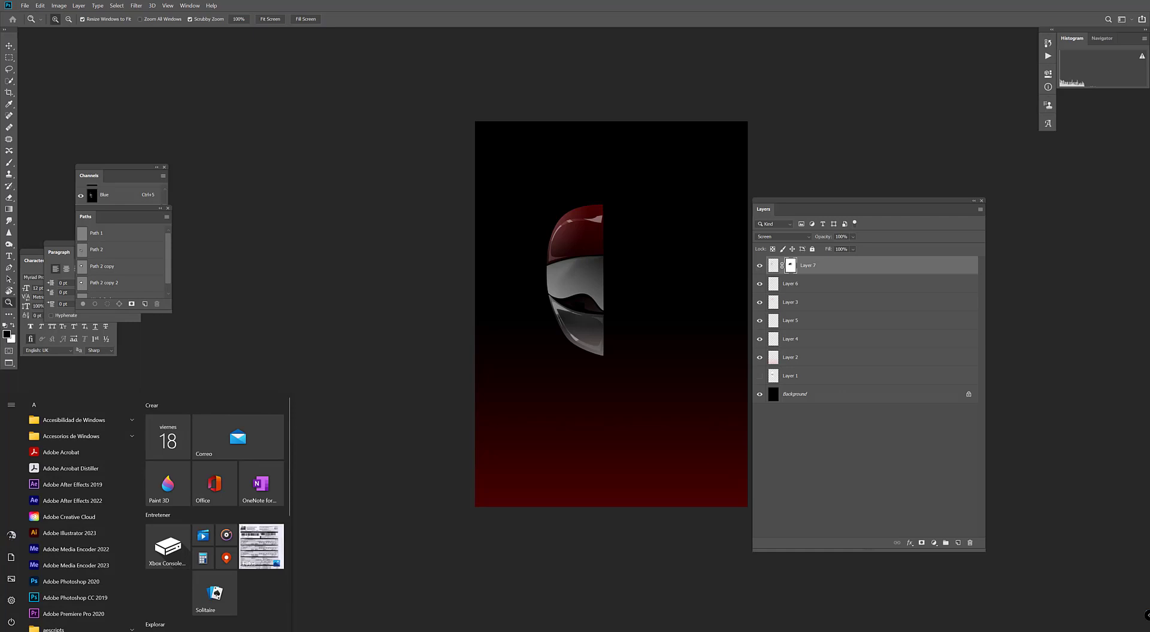
key("alt+Tab")
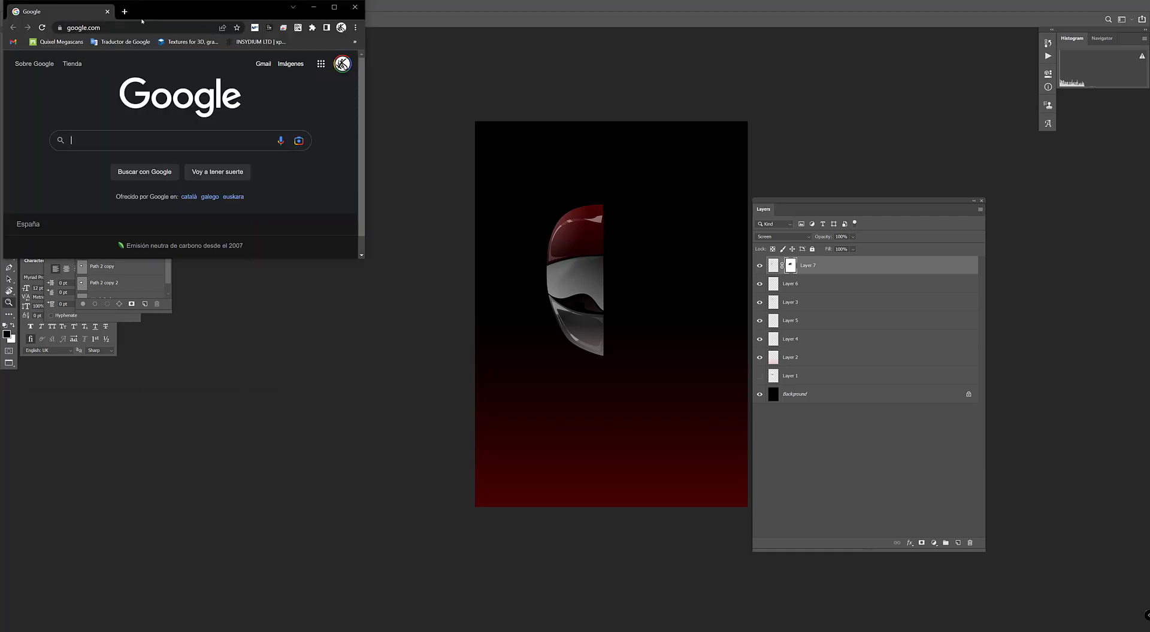
left_click(125, 13)
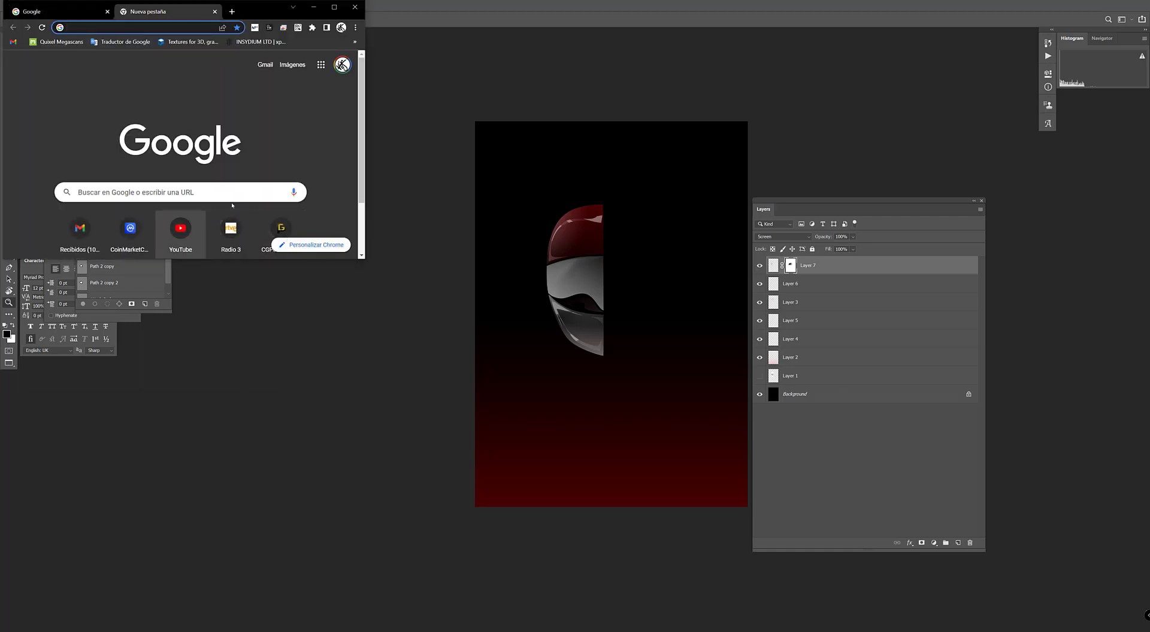
scroll(362, 86, "down", 2)
left_click(107, 28)
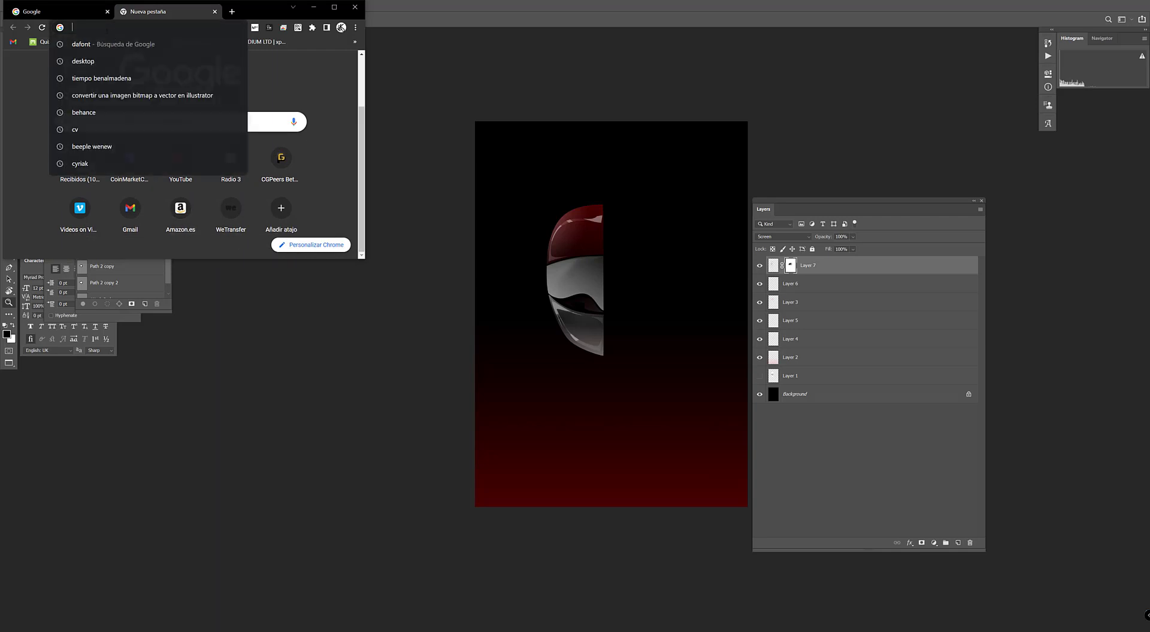
type("pinterest.es")
key("Return")
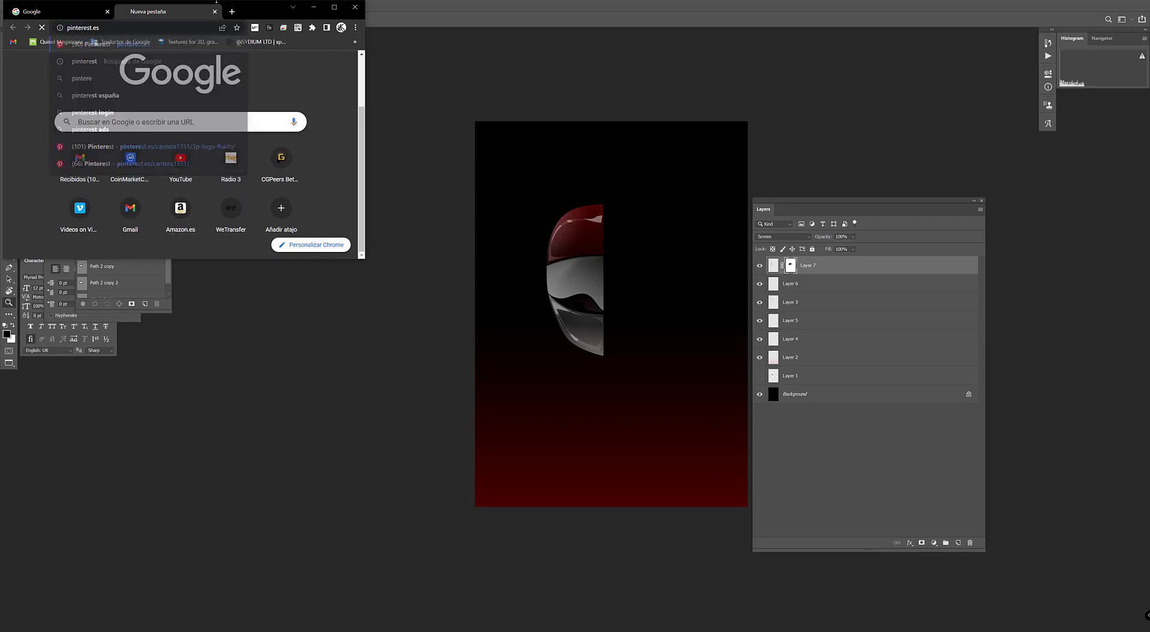
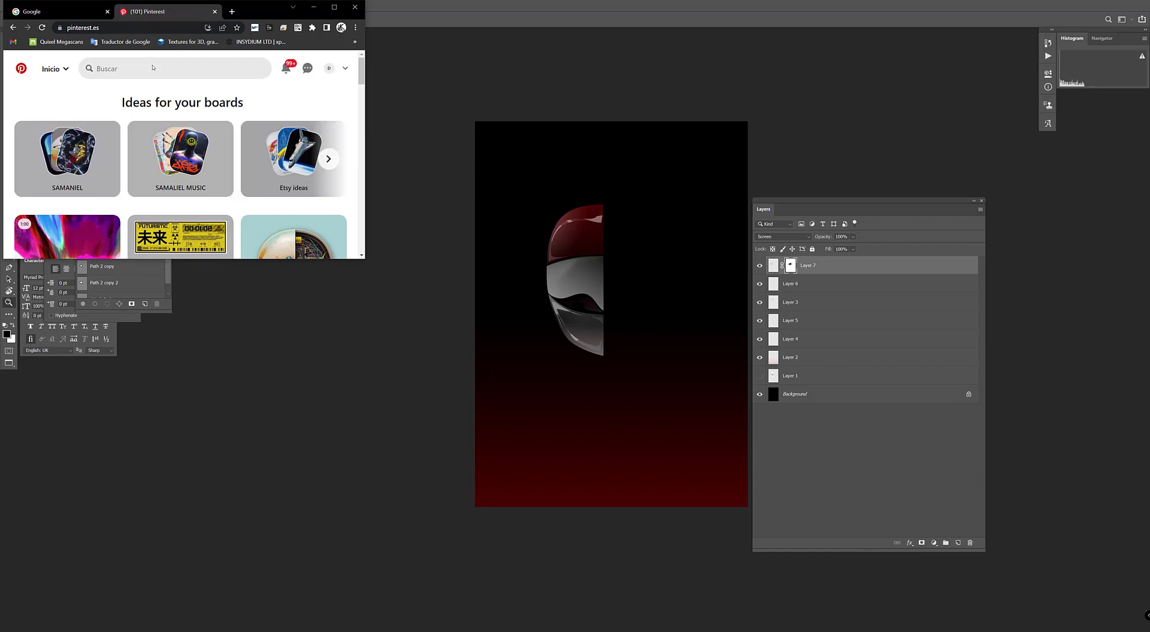
- Open the Pinterest profile in an enlarged browser window and browse the pins of the 3P LOGO FLUIDO board
left_click(330, 70)
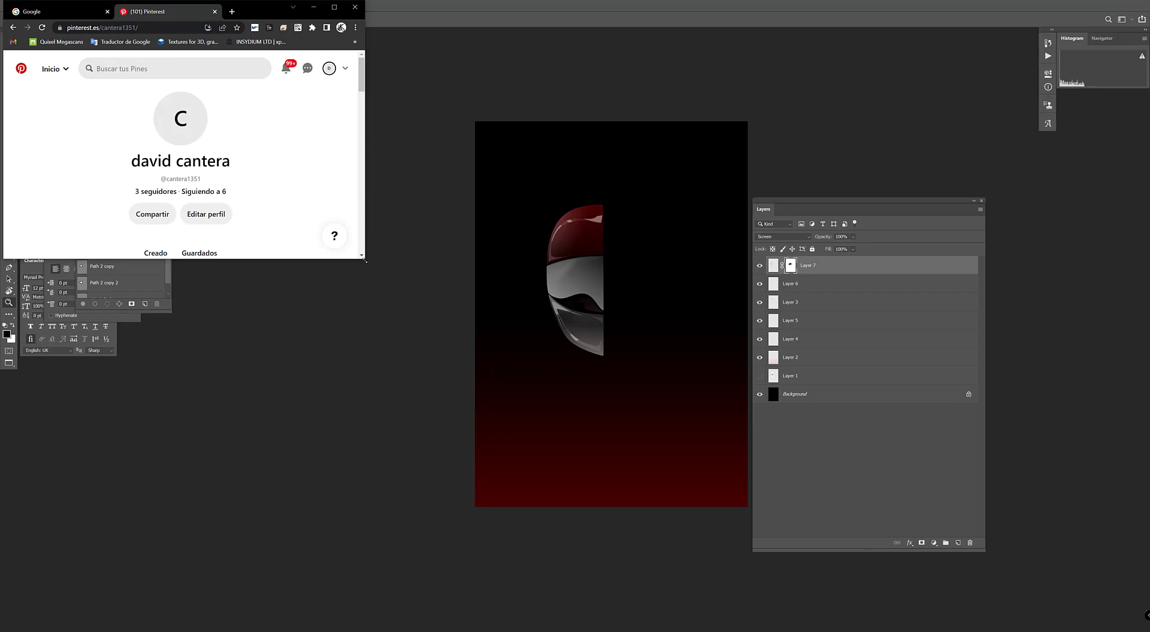
left_click_drag(364, 261, 605, 494)
left_click(278, 353)
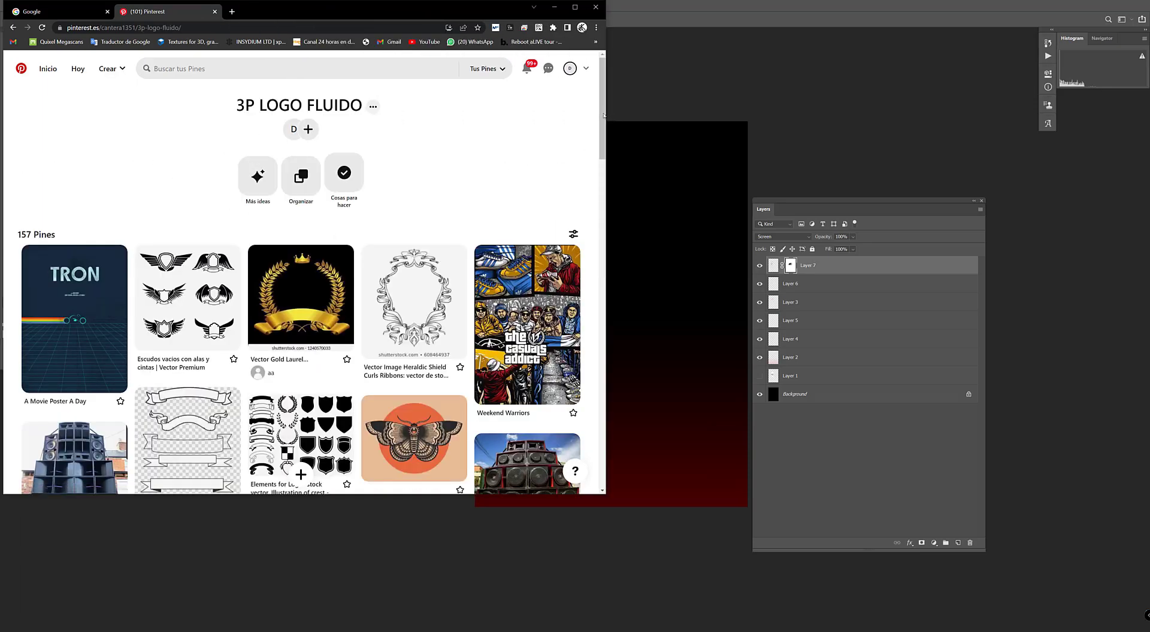
left_click_drag(604, 115, 596, 437)
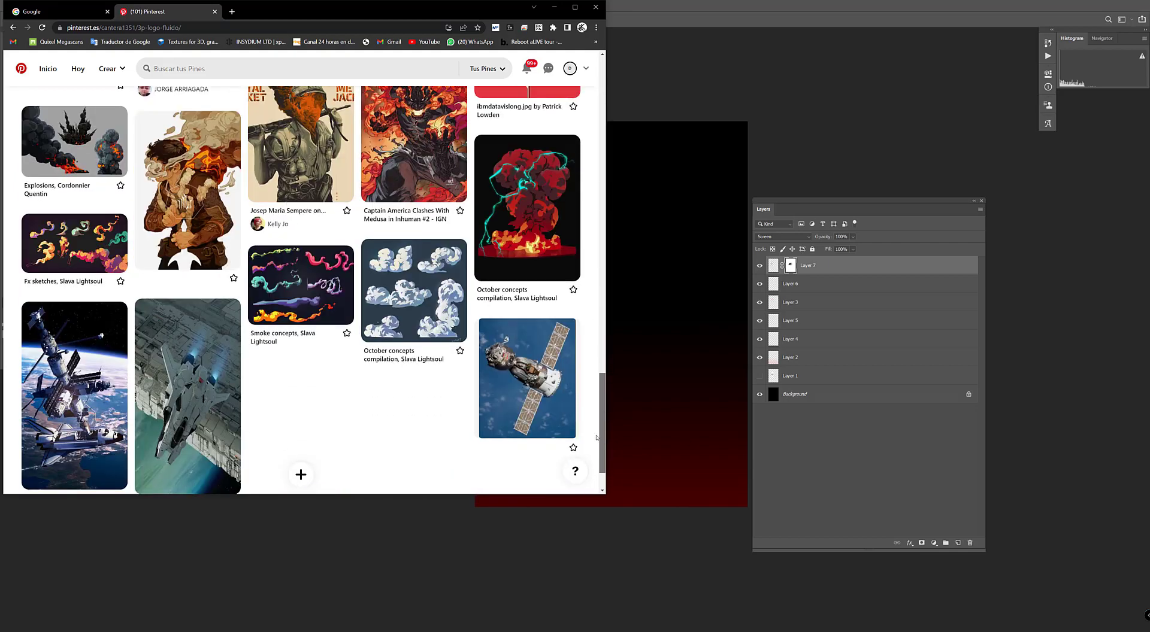
scroll(369, 148, "up", 15)
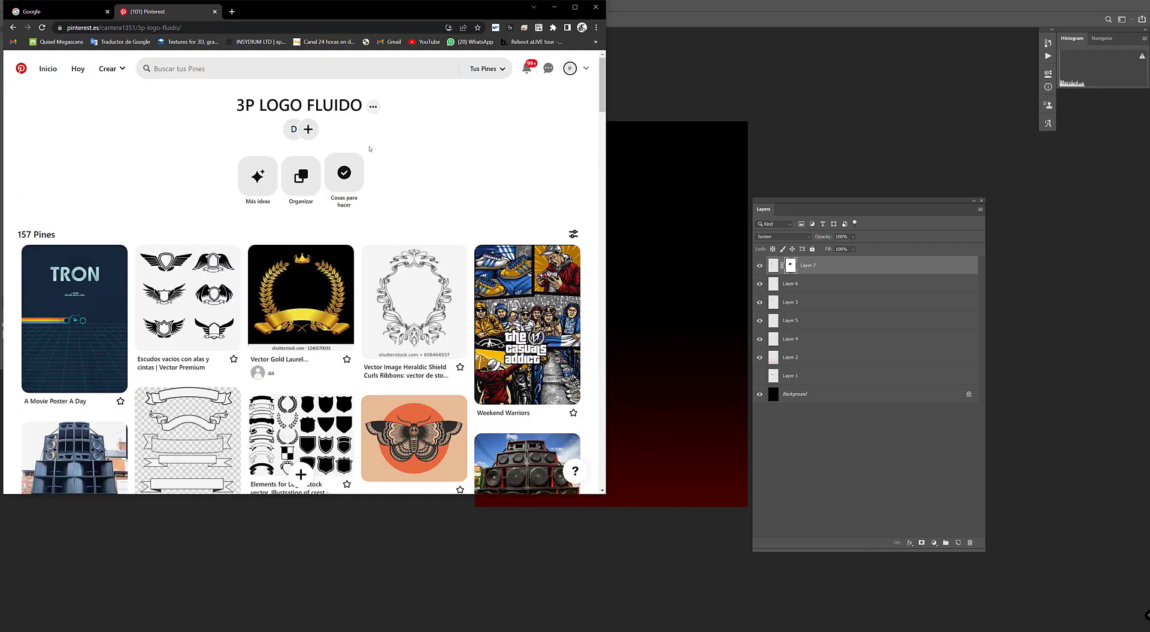
- Open the TRON movie poster pin and, from its related pins, open the neon grid landscape with blue wireframe mountains
left_click(76, 336)
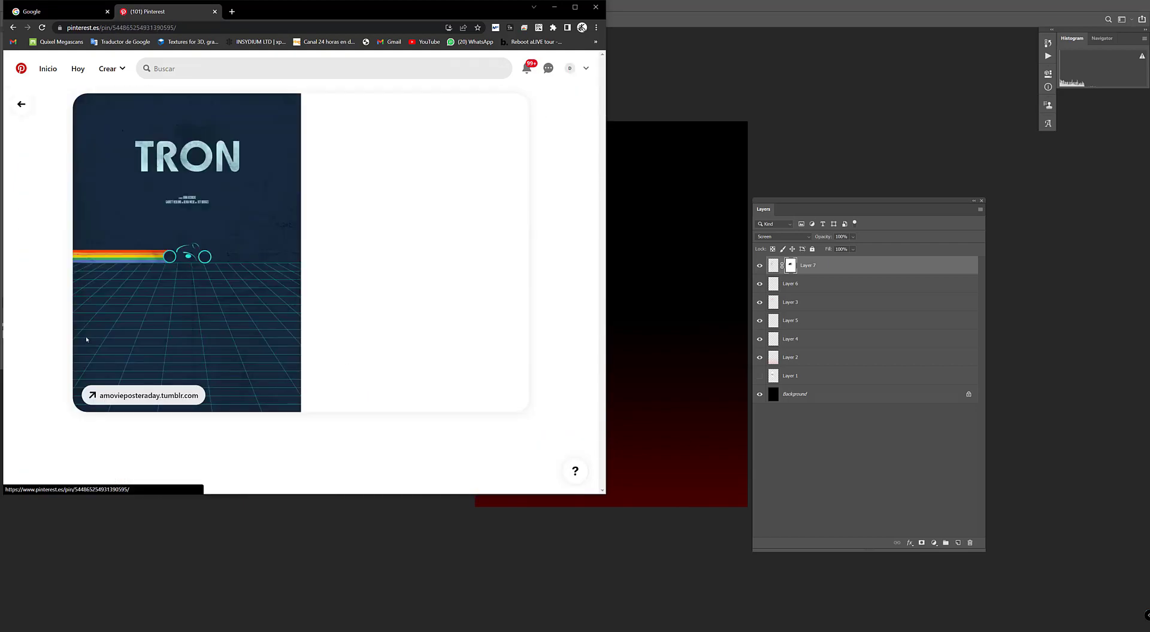
left_click_drag(601, 195, 615, 473)
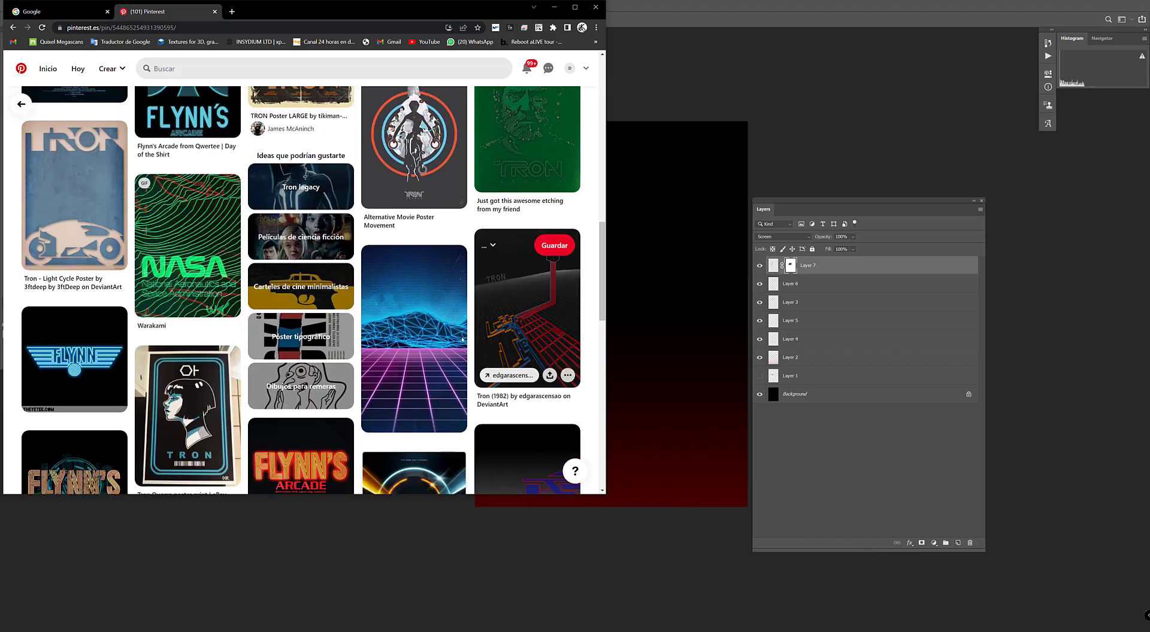
left_click(417, 345)
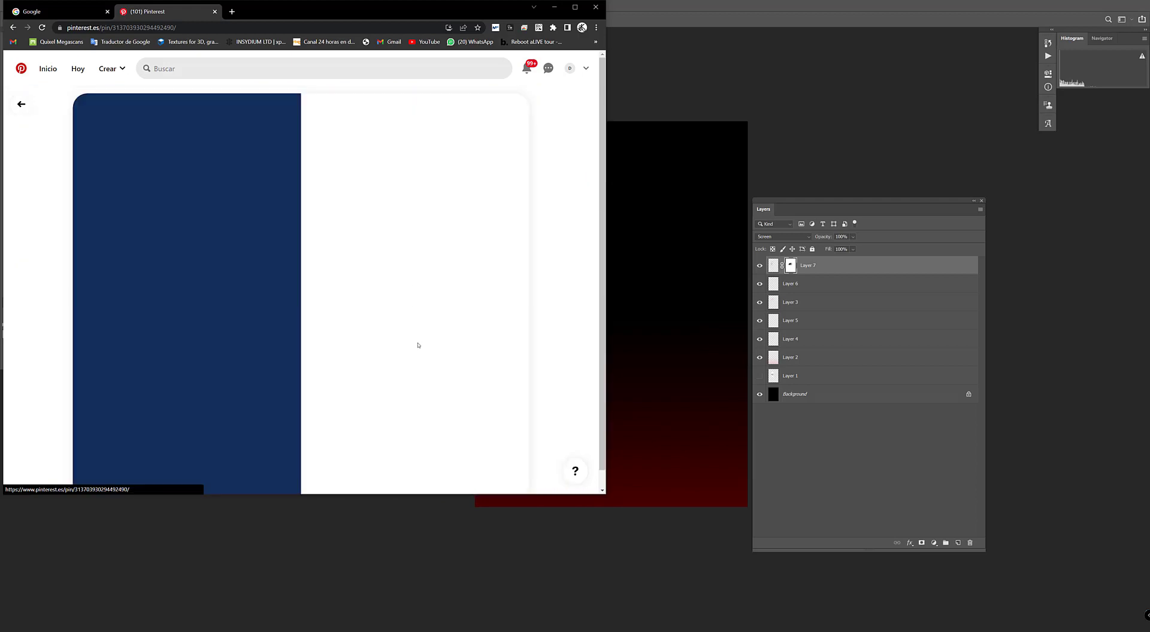
right_click(206, 276)
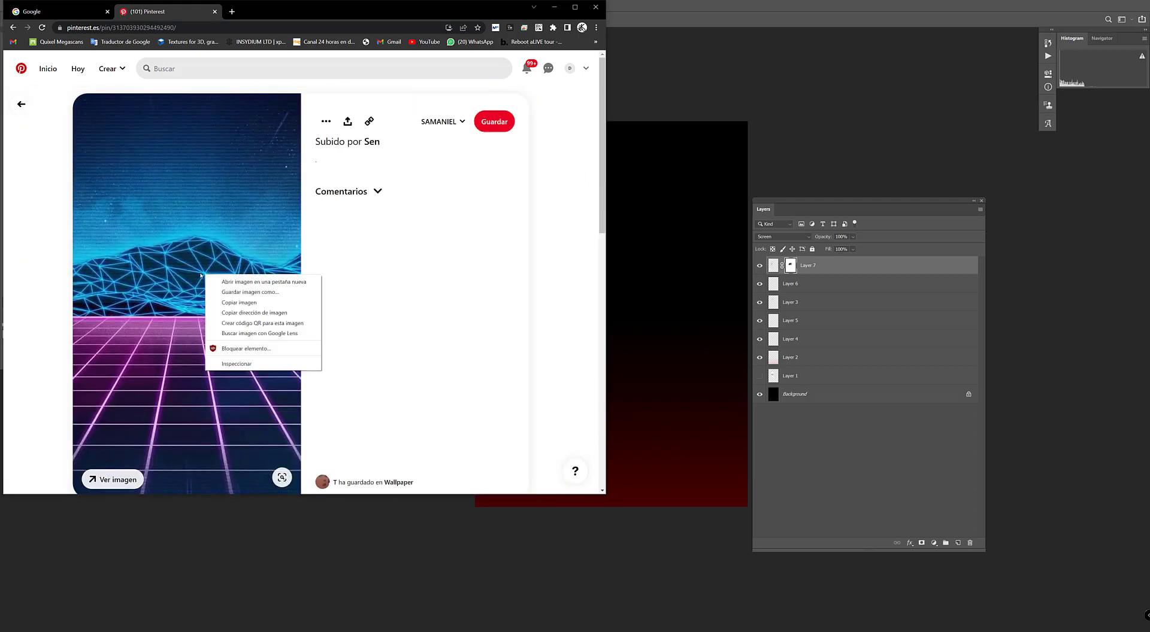
left_click(247, 292)
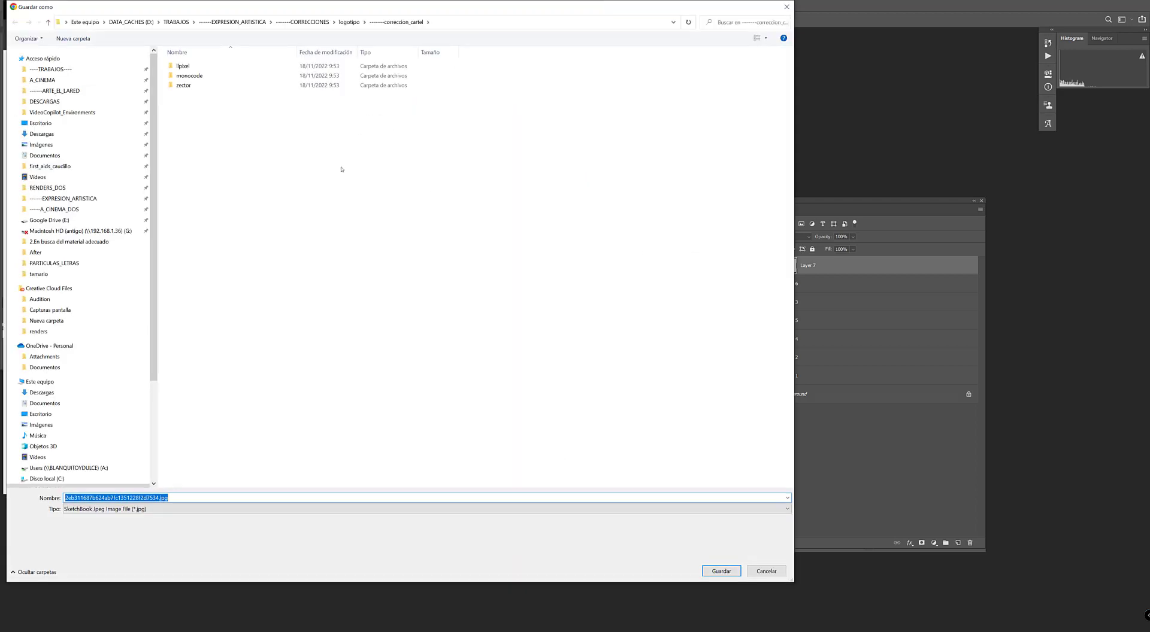
key("Return")
- Copy the neon grid landscape image from Pinterest, switch to Photoshop and paste it into the poster
right_click(180, 279)
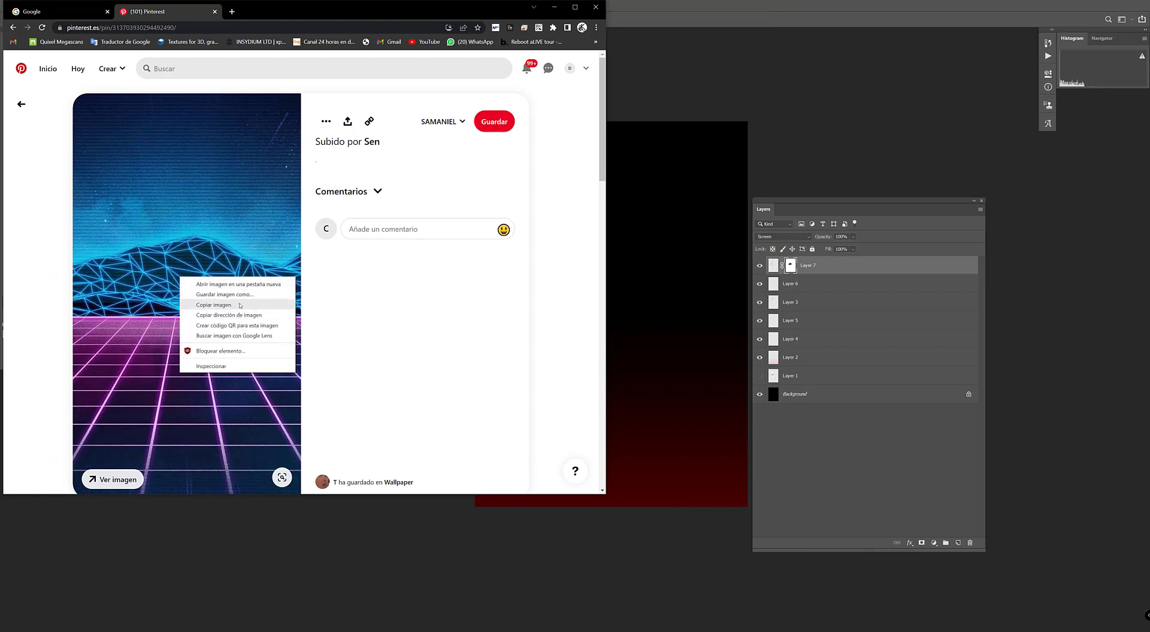
left_click(210, 306)
left_click(642, 296)
key("ctrl+v")
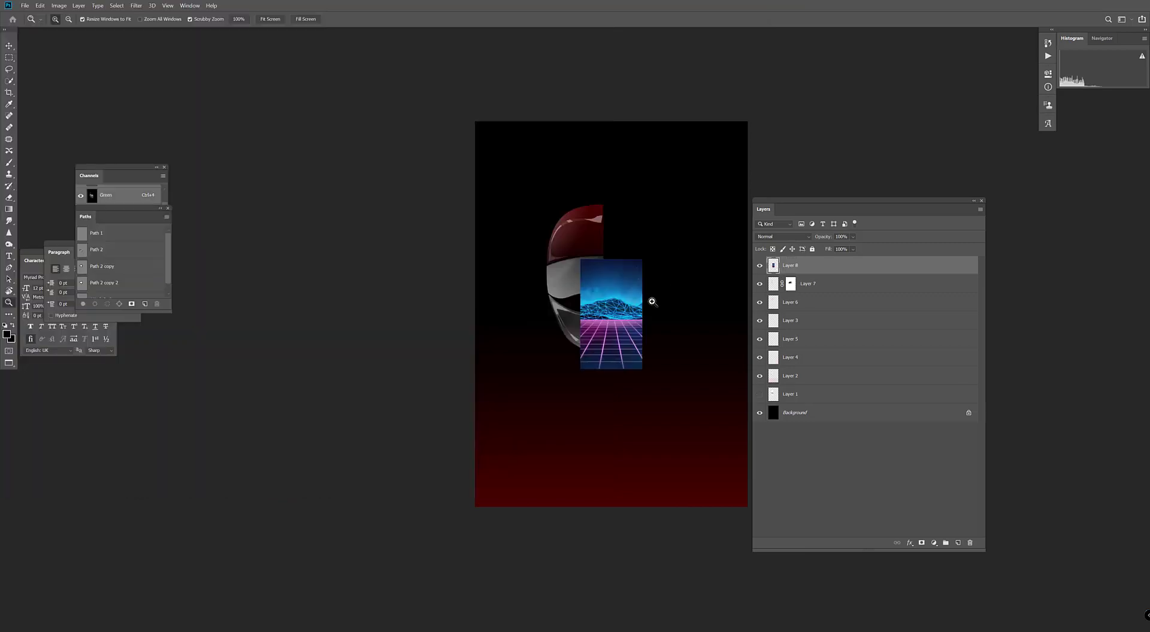
- Scale the pasted landscape image up with Free Transform so that it covers the whole poster
key("ctrl+t")
left_click_drag(643, 258, 786, 98)
key("Return")
key("z")
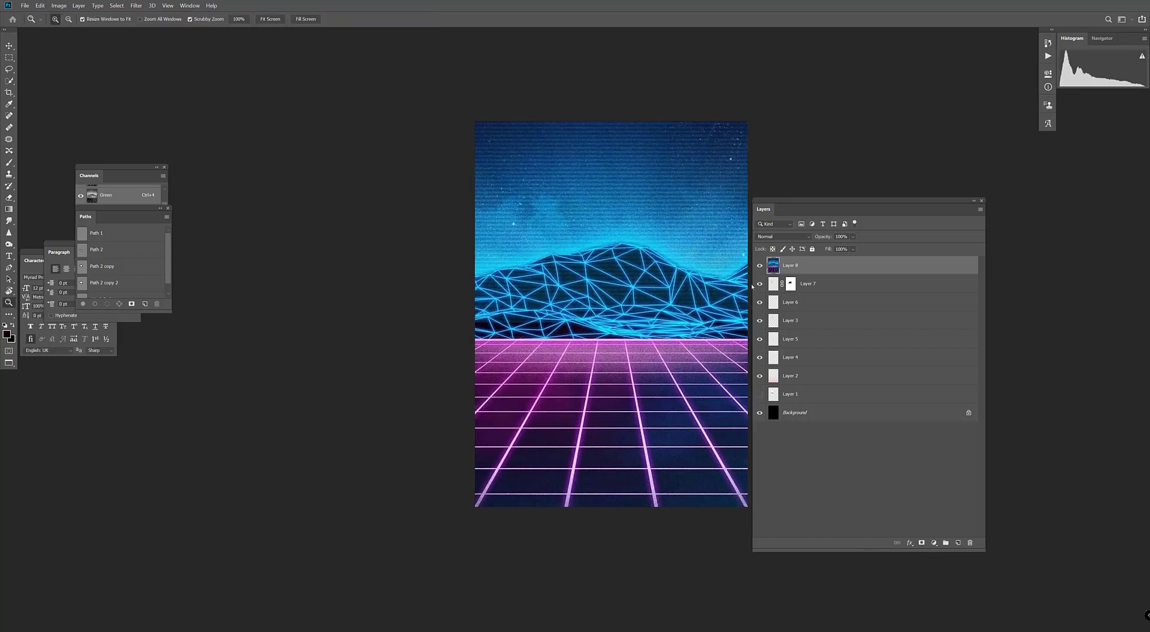
- Move Layer 8 down to just above the Background and set its blending mode to Screen
left_click_drag(825, 269, 838, 400)
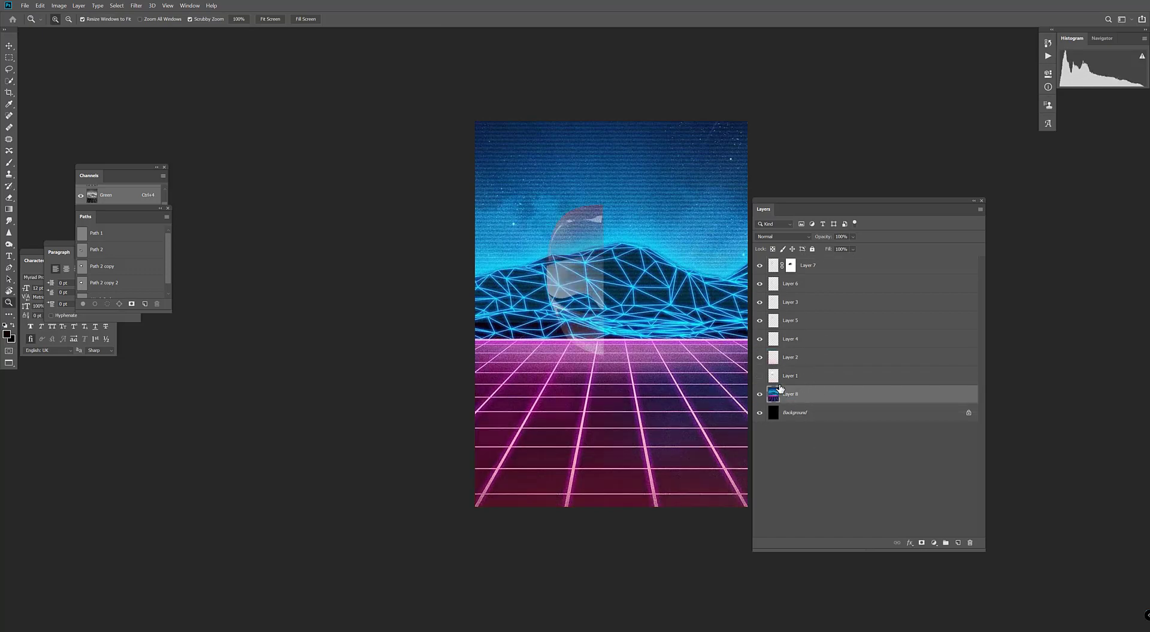
left_click(777, 237)
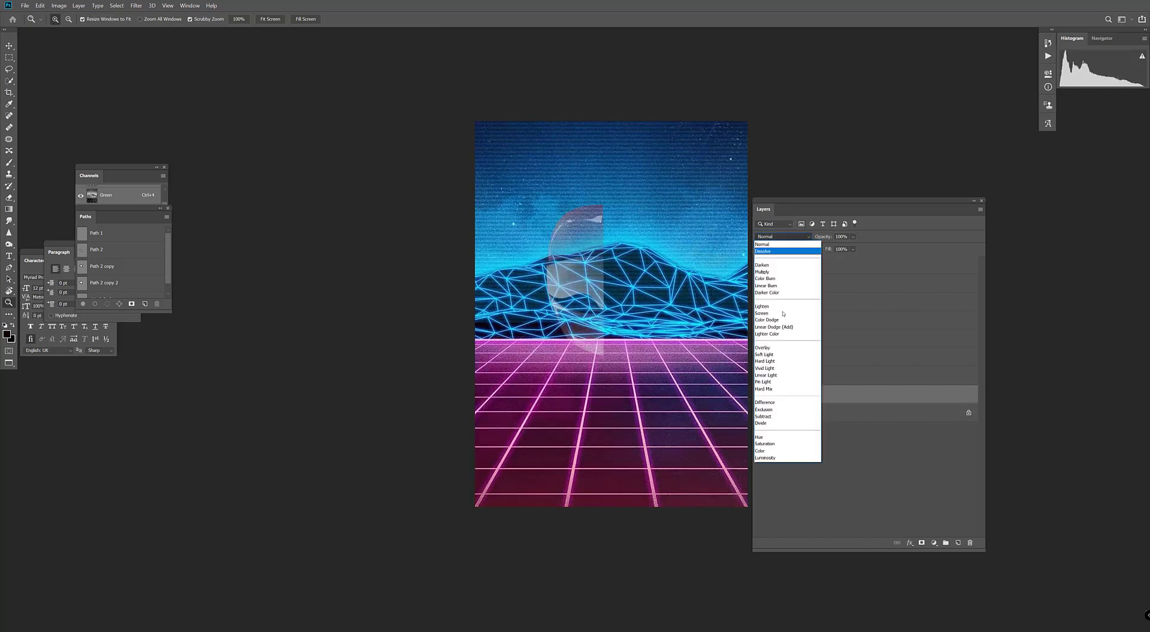
left_click(778, 315)
left_click_drag(649, 266, 536, 272)
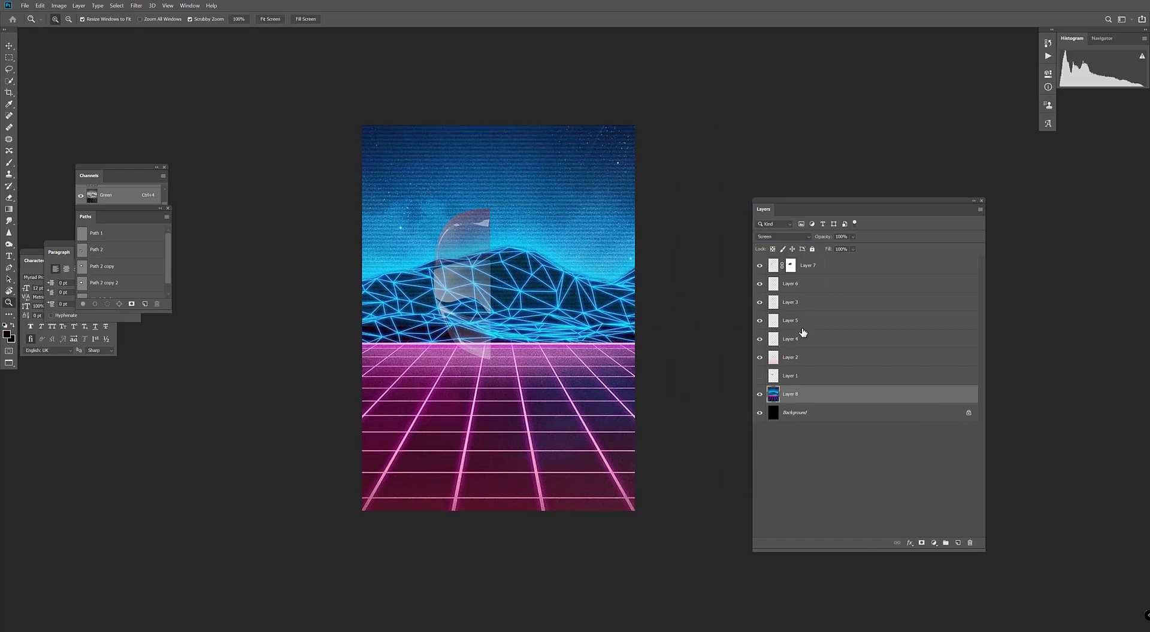
- Darken the landscape on Layer 8 with a Levels adjustment, setting the midtone input level to 0.23
left_click(59, 6)
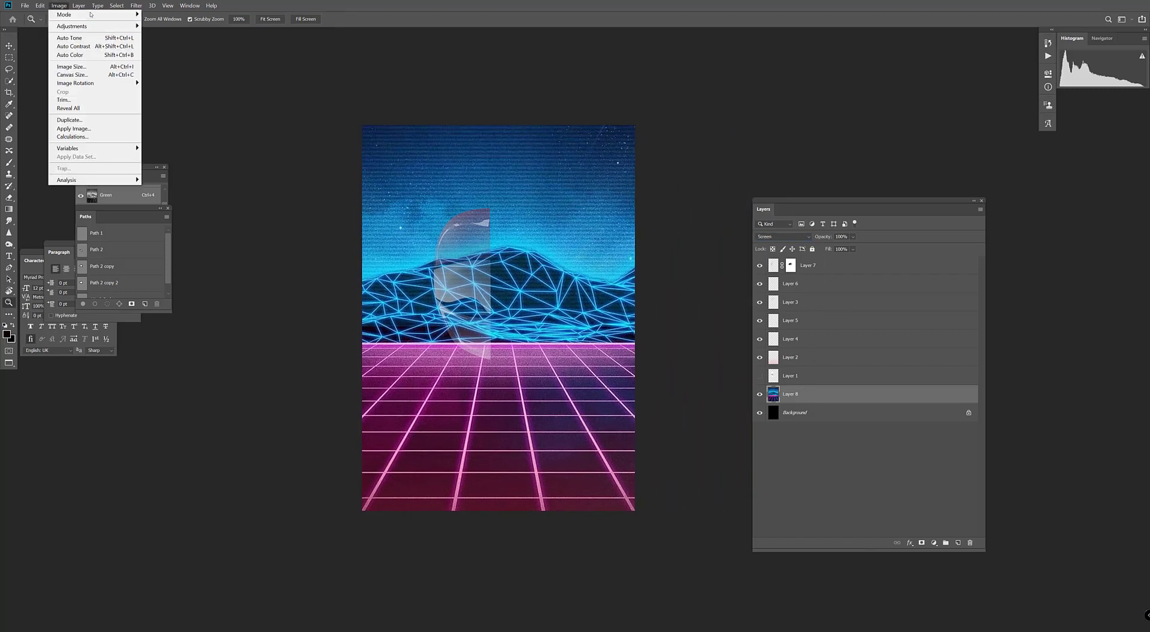
mouse_move(108, 14)
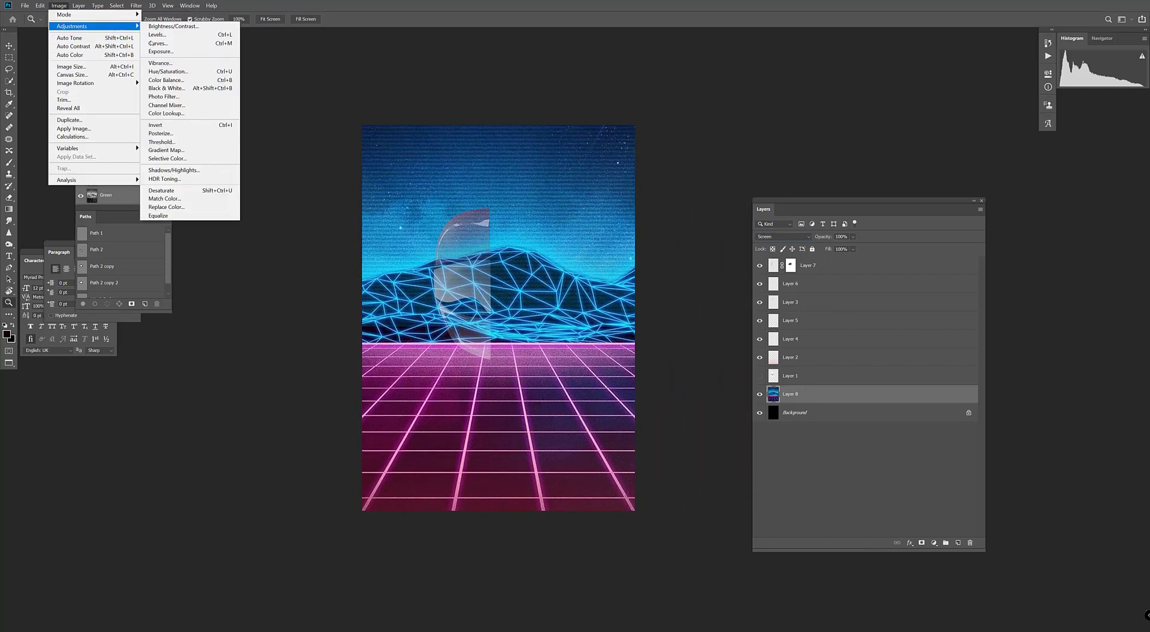
left_click(158, 35)
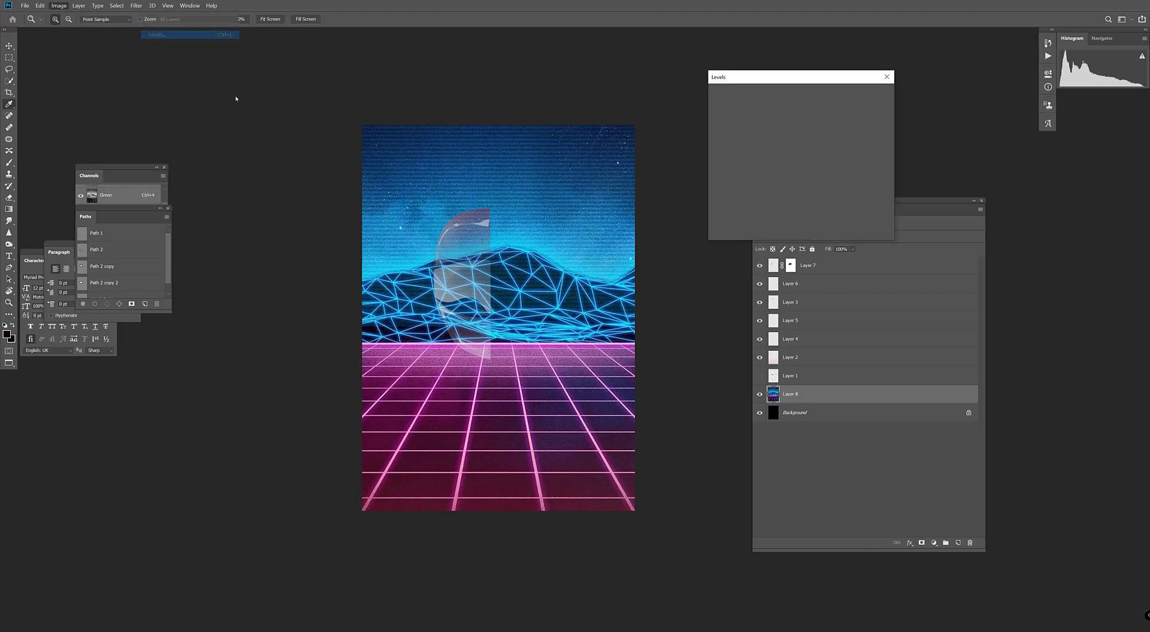
left_click_drag(778, 177, 816, 177)
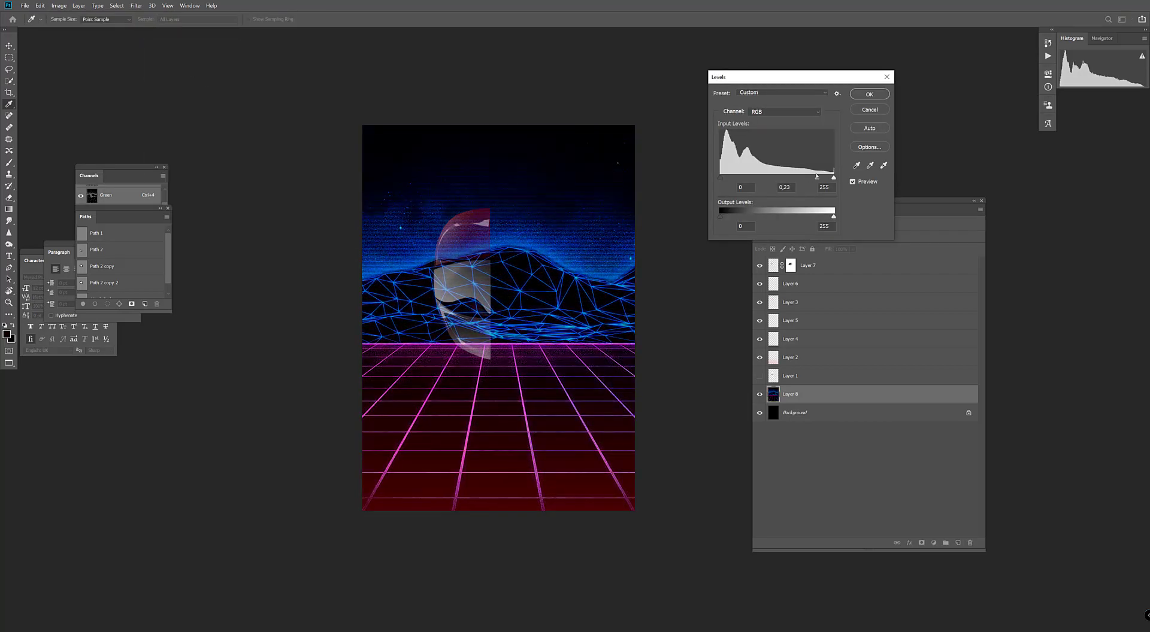
key("Return")
key("z")
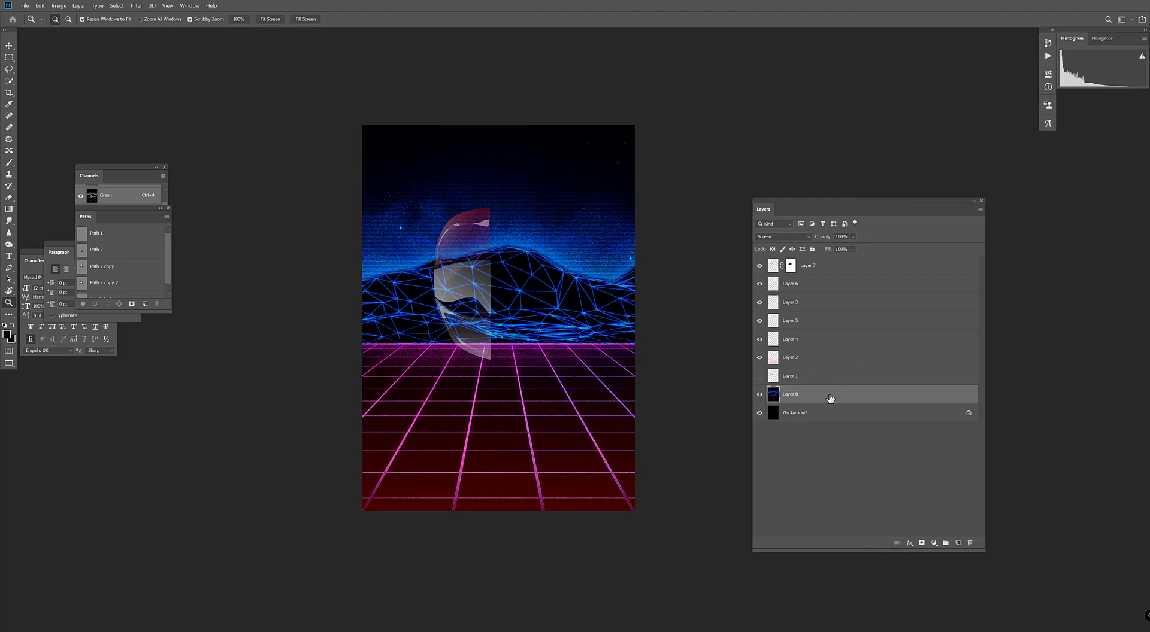
- Add a layer mask to Layer 8 and hide the landscape behind and around the helmet with repeated black radial gradients
left_click(922, 544)
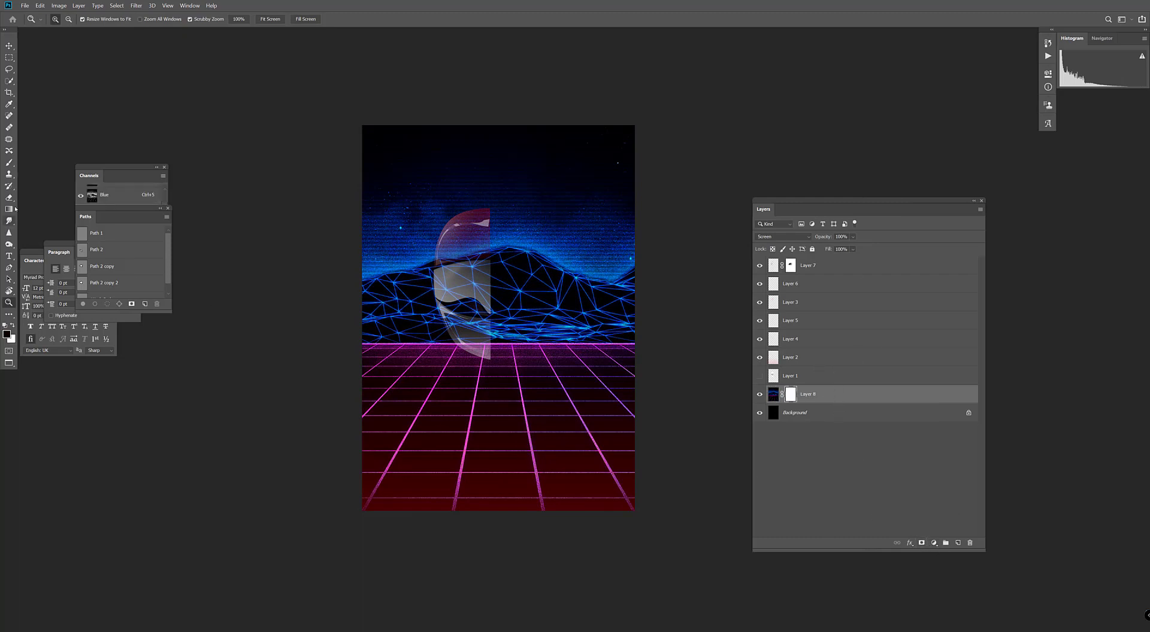
left_click(8, 209)
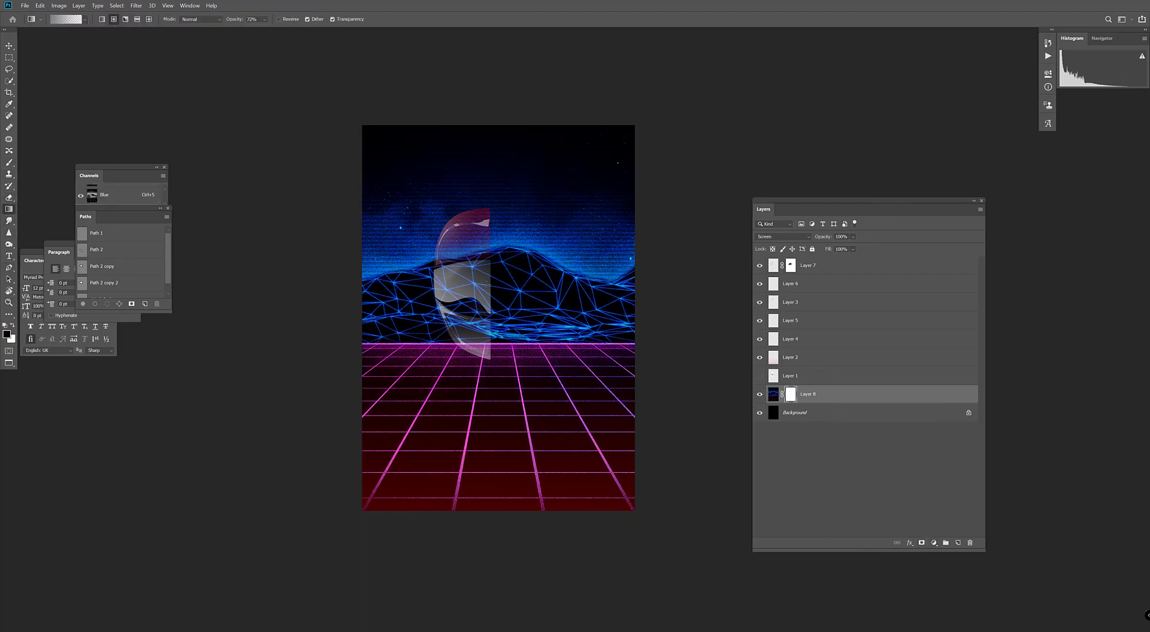
left_click_drag(483, 284, 493, 180)
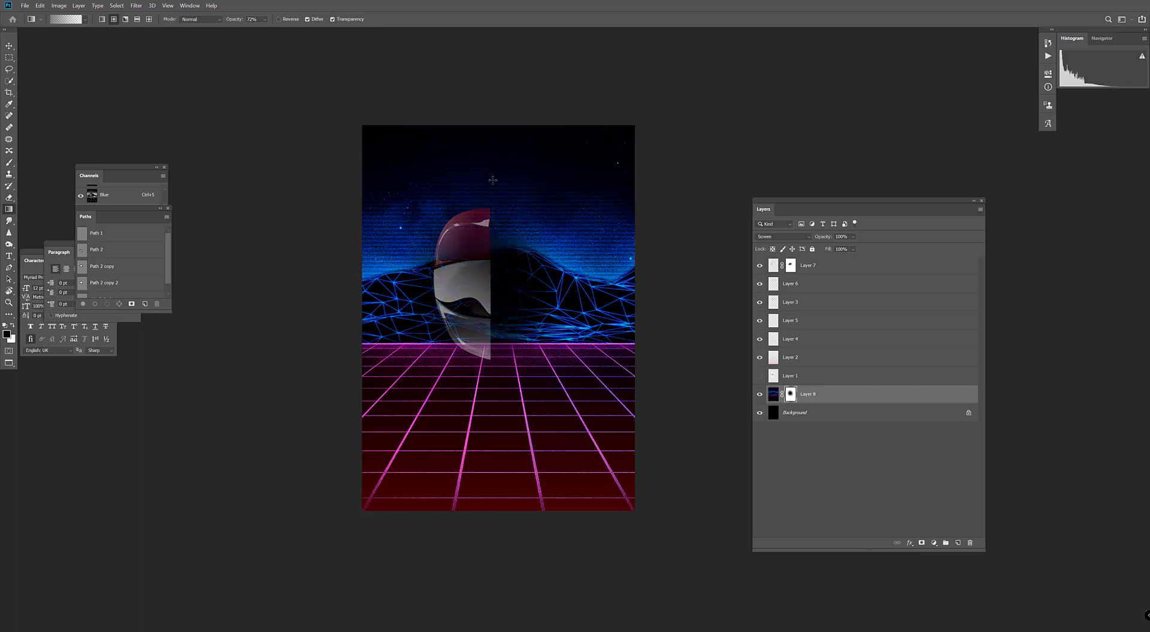
left_click_drag(482, 314, 500, 203)
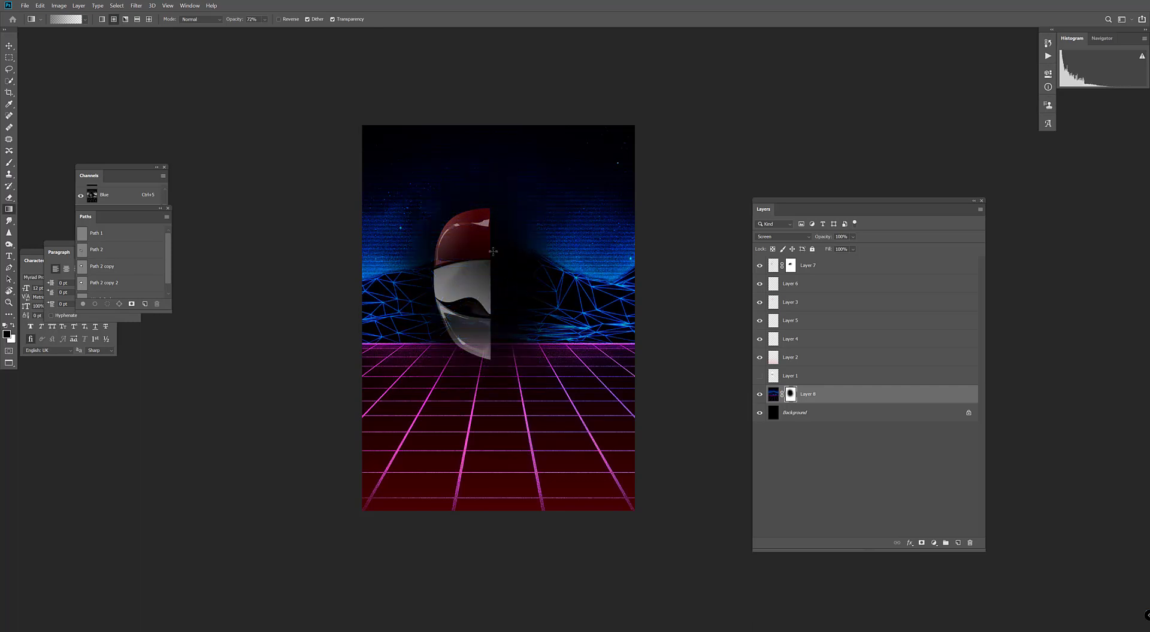
left_click_drag(492, 261, 512, 169)
left_click_drag(487, 237, 519, 133)
left_click_drag(474, 236, 514, 102)
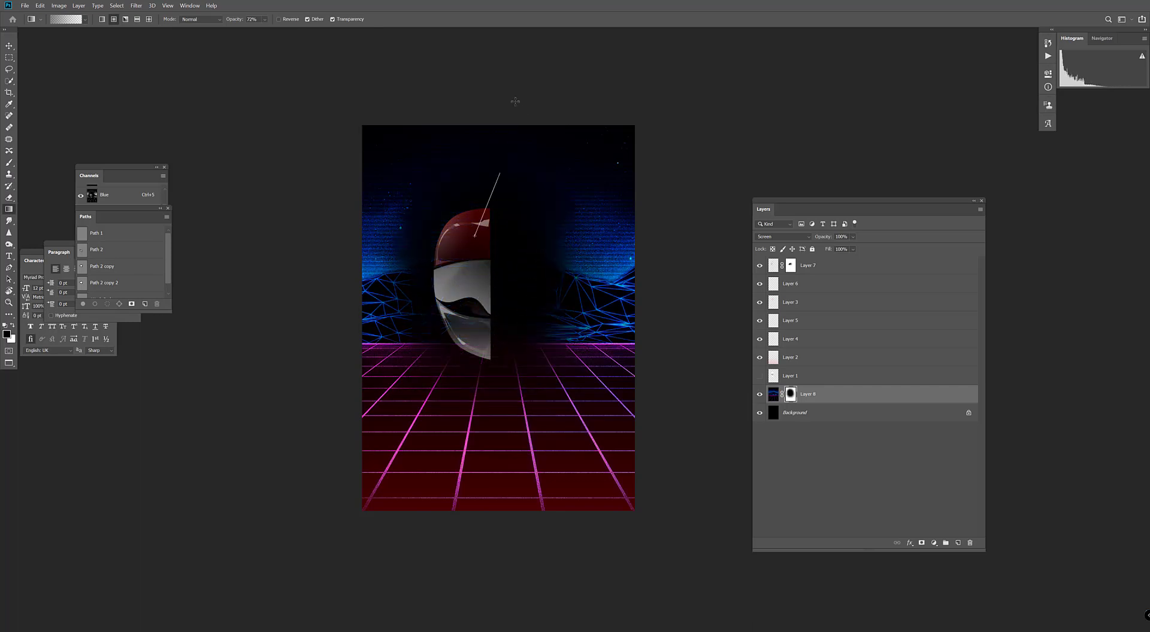
left_click_drag(516, 281, 550, 189)
left_click_drag(489, 231, 504, 157)
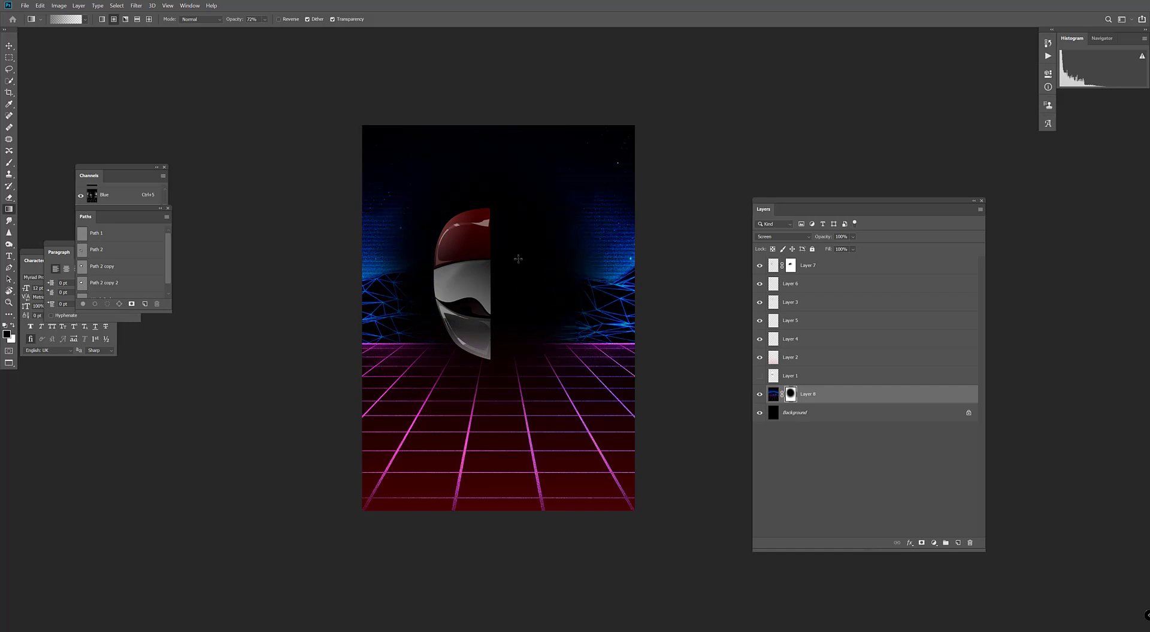
- Select the layers from Layer 2 up to Layer 7 and group them
left_click(793, 359)
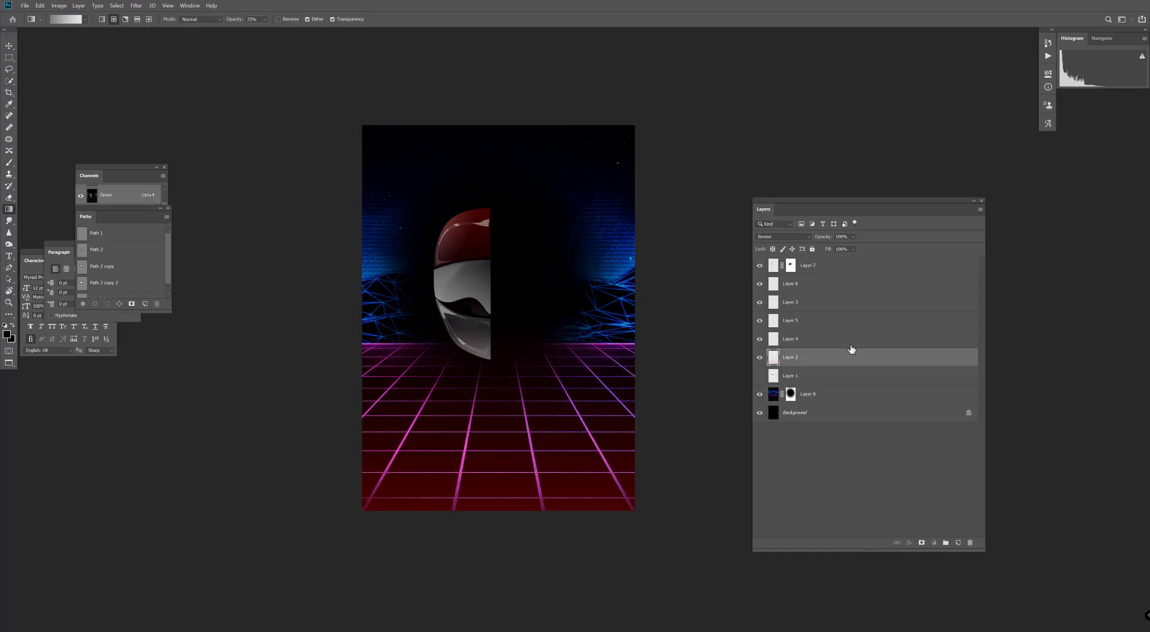
key("shift+alt+period")
left_click_drag(895, 365, 945, 542)
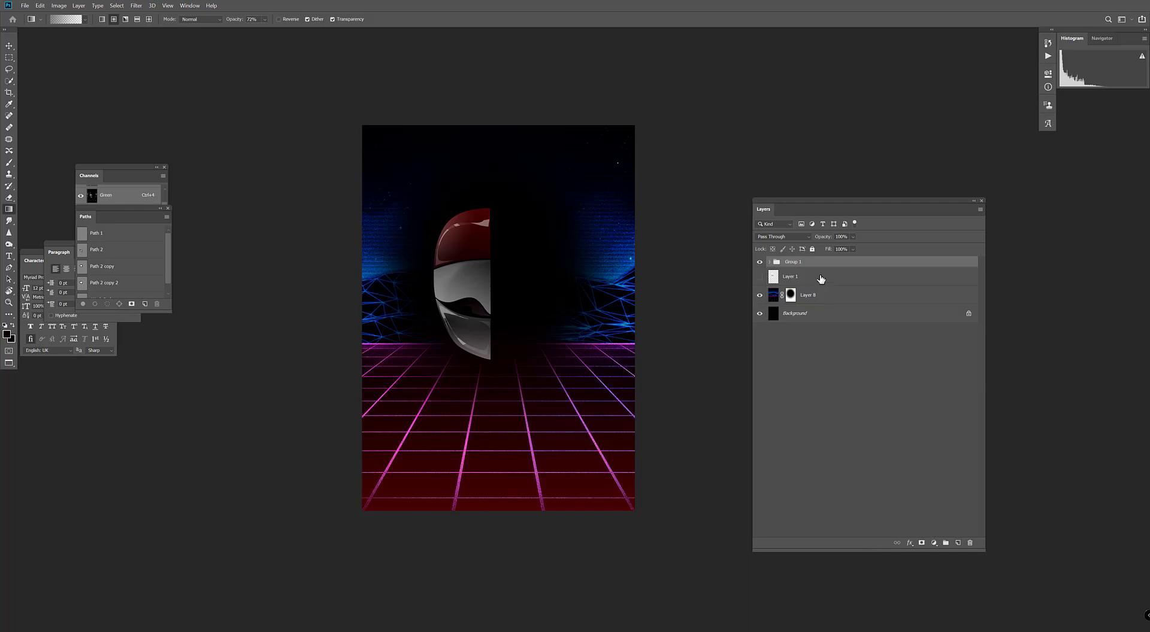
- Undo a trial duplicate of Group 1, then move Layer 2 out of the group to just above the Background
key("ctrl+j")
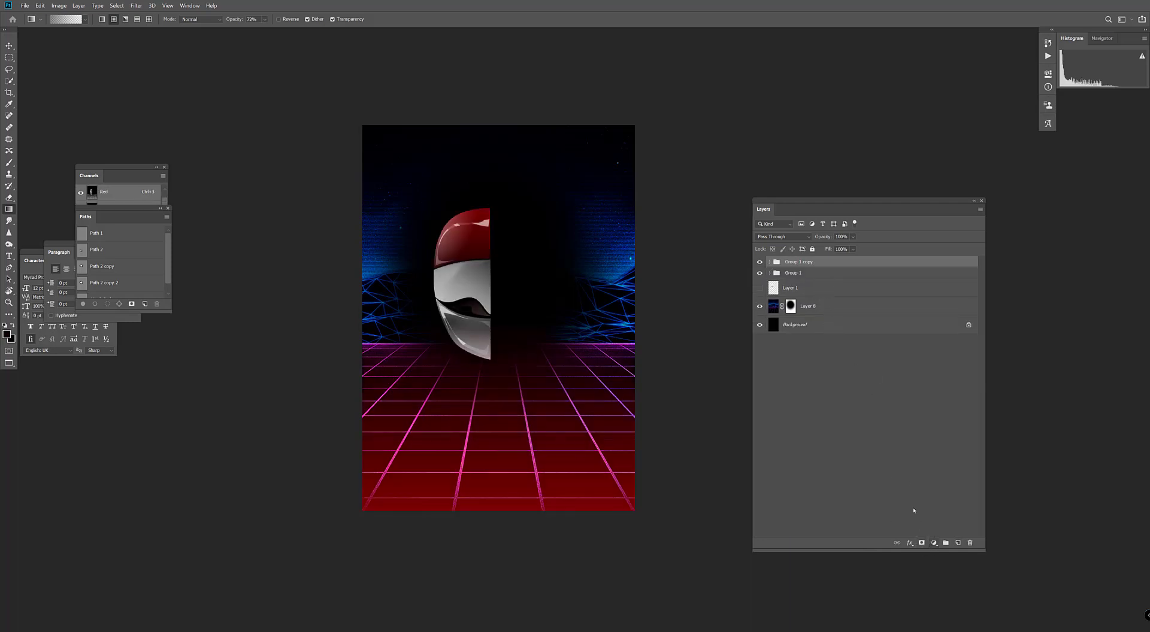
key("ctrl+z")
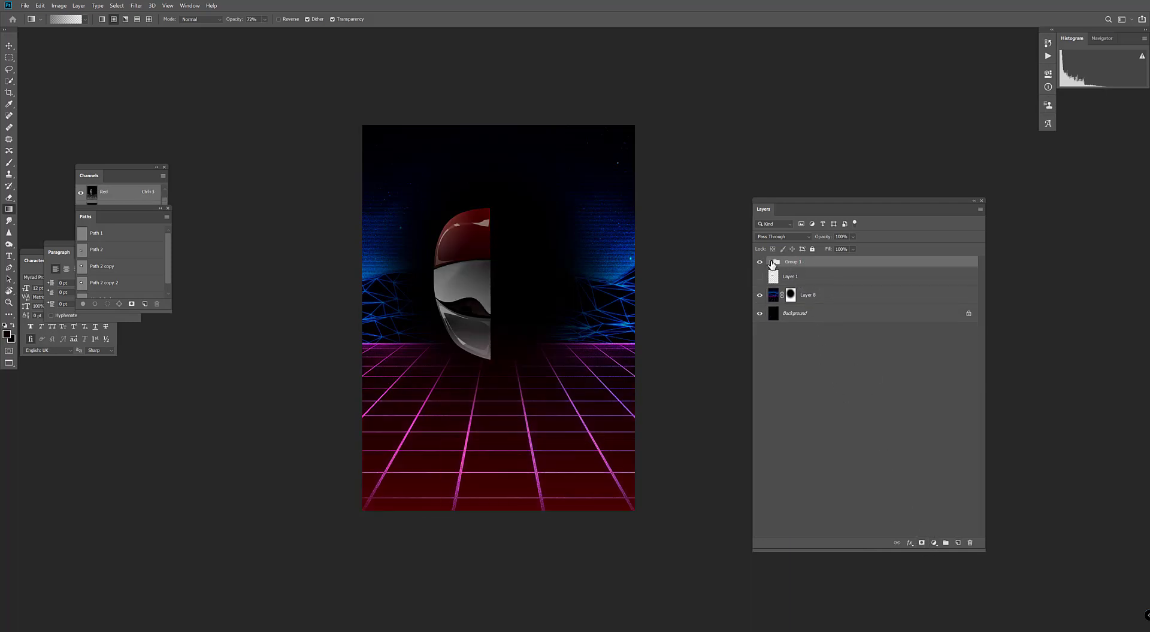
left_click(769, 263)
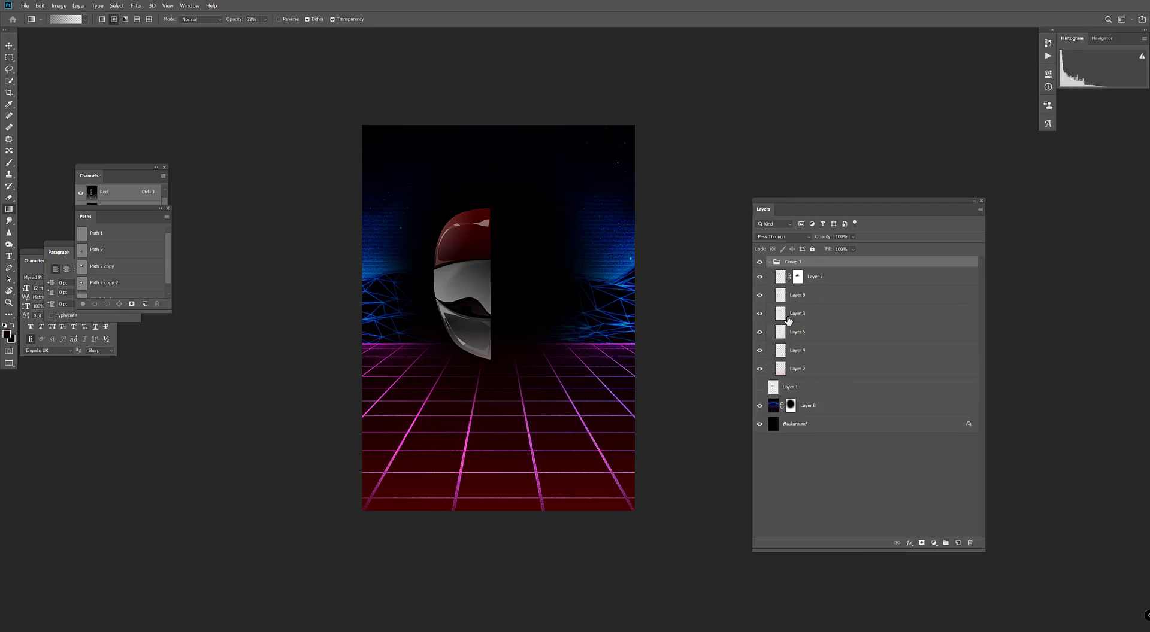
left_click(759, 369)
left_click(761, 369)
left_click_drag(825, 370, 834, 410)
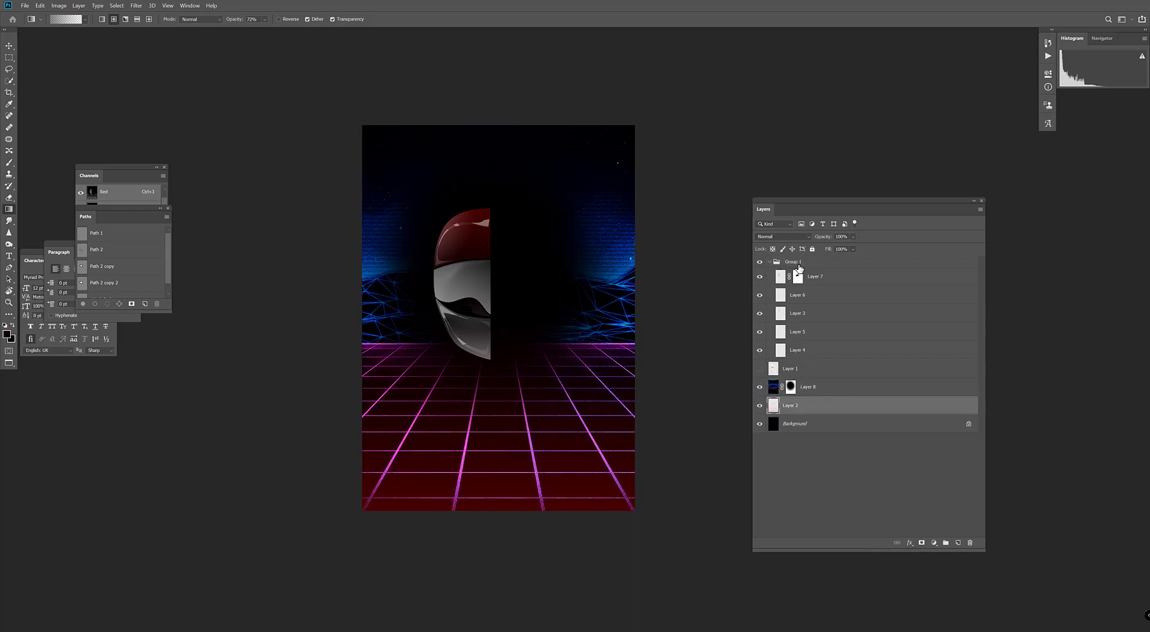
- Duplicate Group 1 and merge the copy into a single layer
left_click(798, 265)
key("ctrl+j")
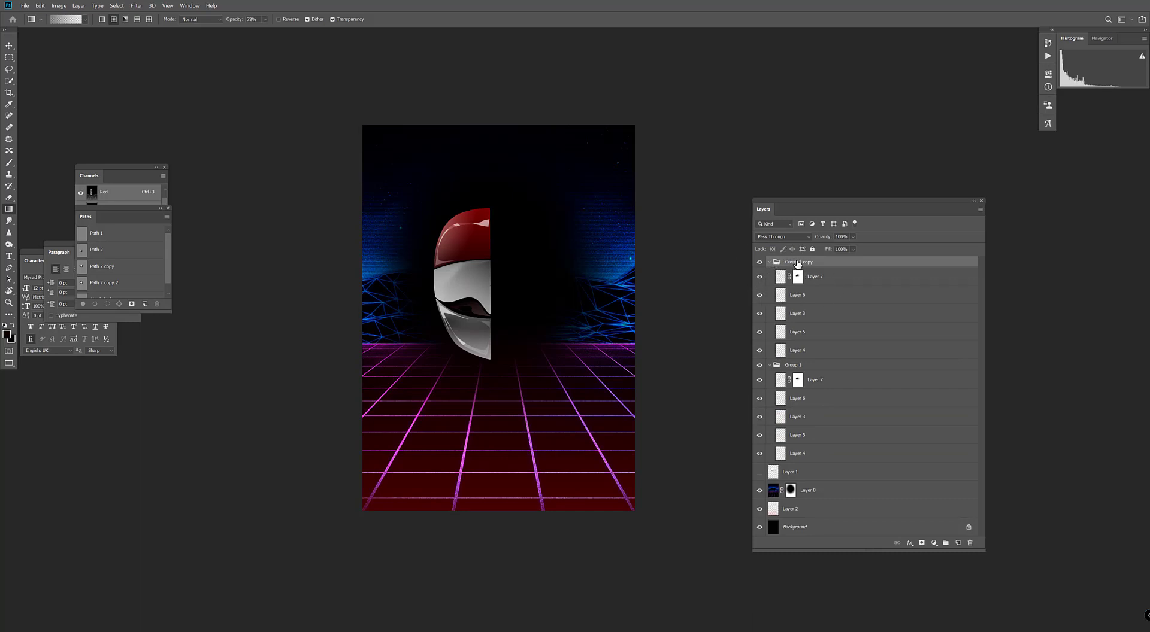
left_click_drag(794, 208, 714, 121)
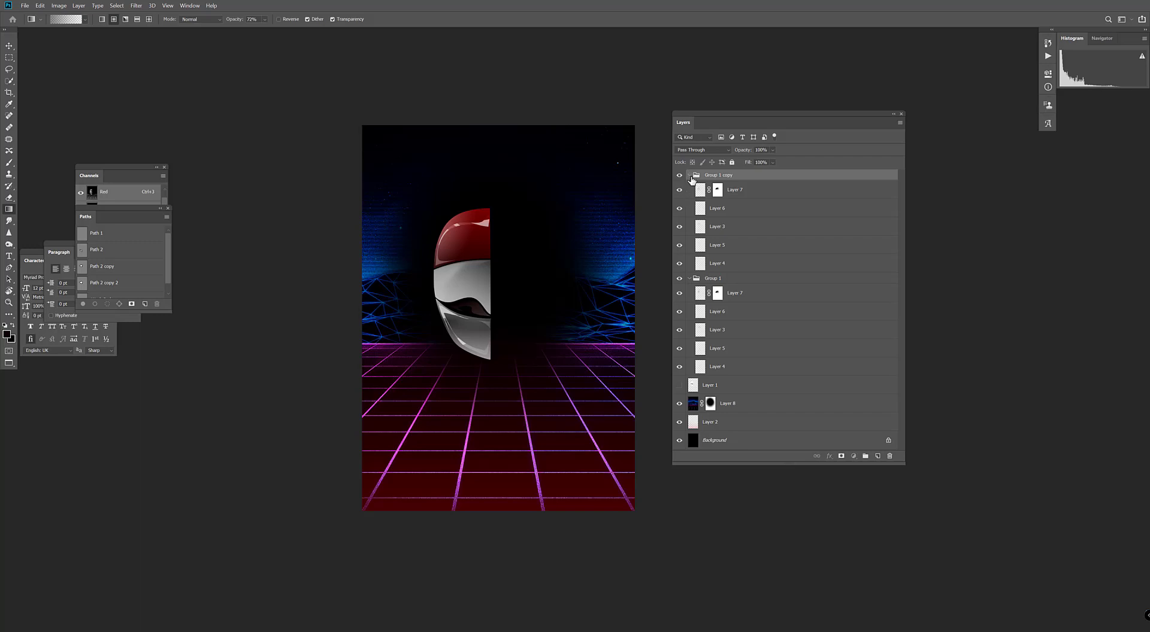
key("ctrl+e")
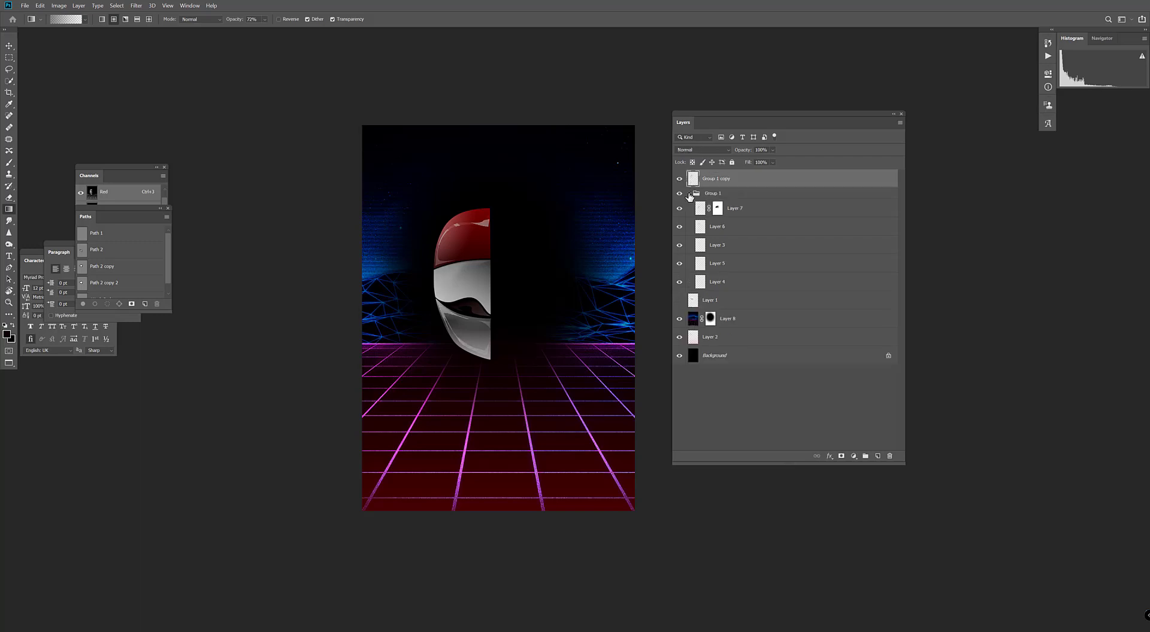
- Undo the merge of the Group 1 copy so its separate layers are restored
left_click(689, 193)
key("ctrl+z")
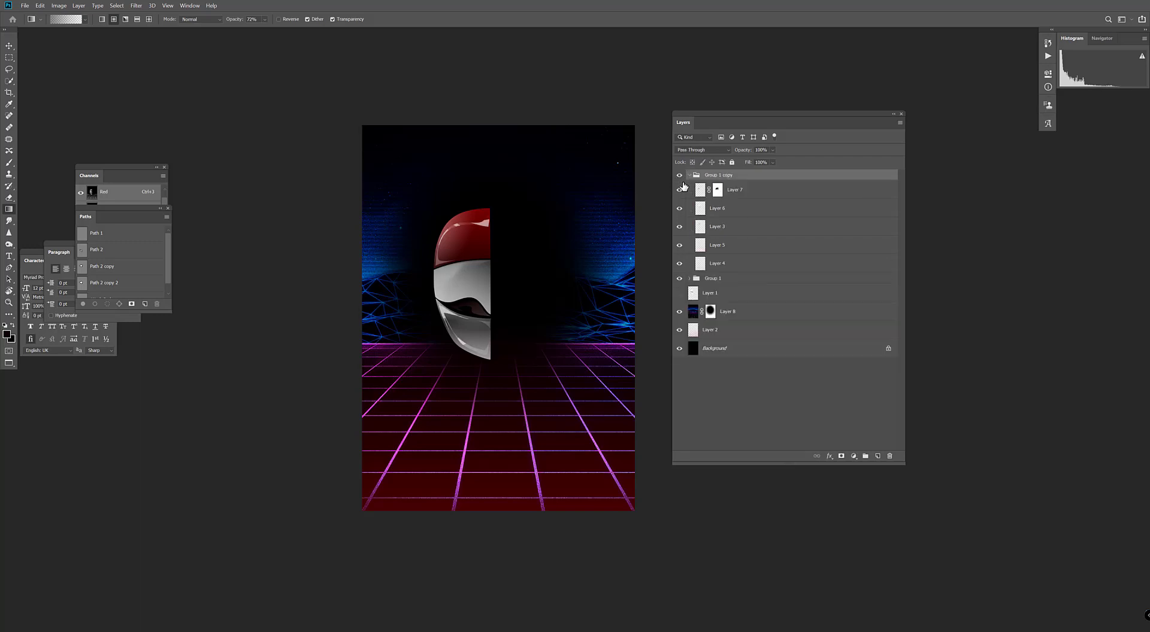
- Fade out the sky and mountains on Layer 8's mask with black linear gradients, keeping only the grid floor
left_click(736, 314)
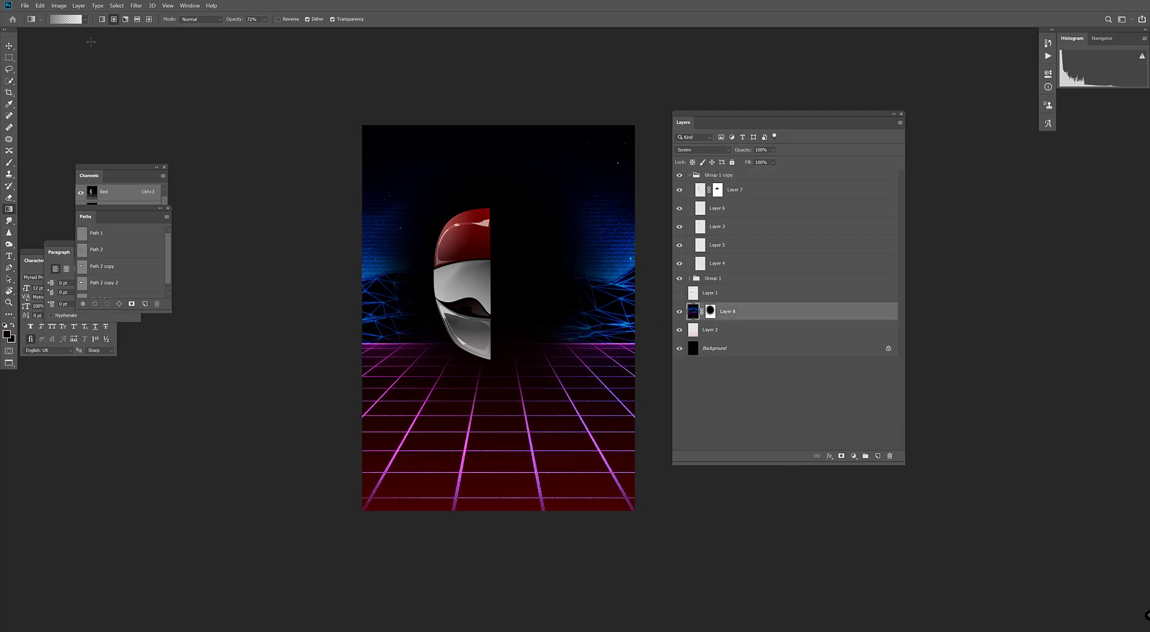
left_click_drag(495, 328, 494, 306)
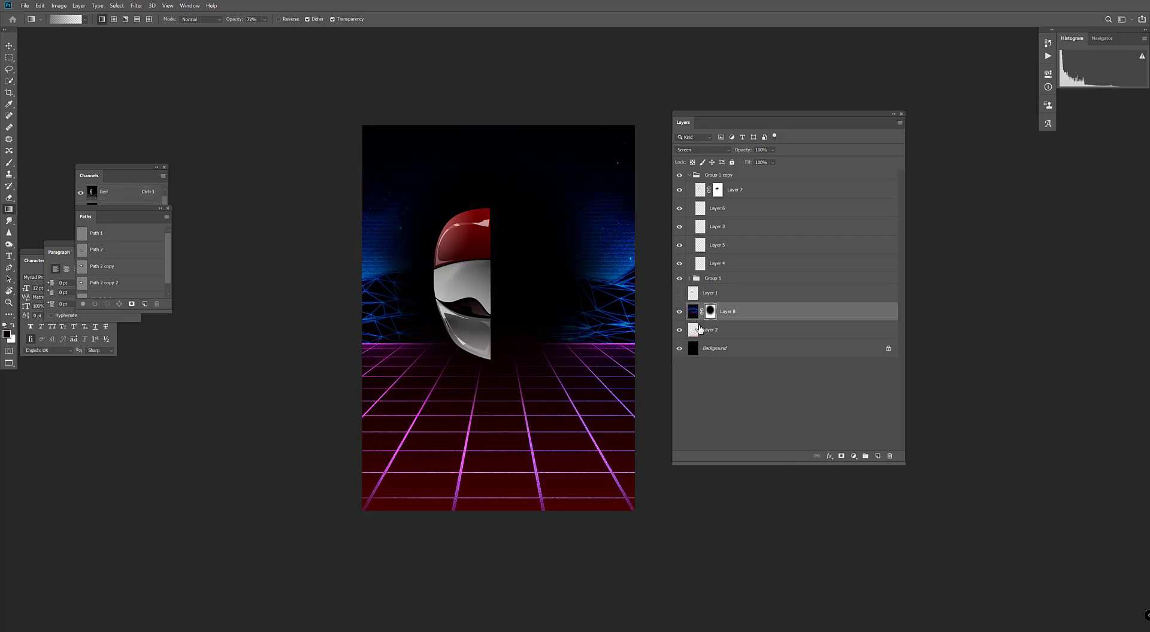
left_click_drag(491, 319, 488, 461)
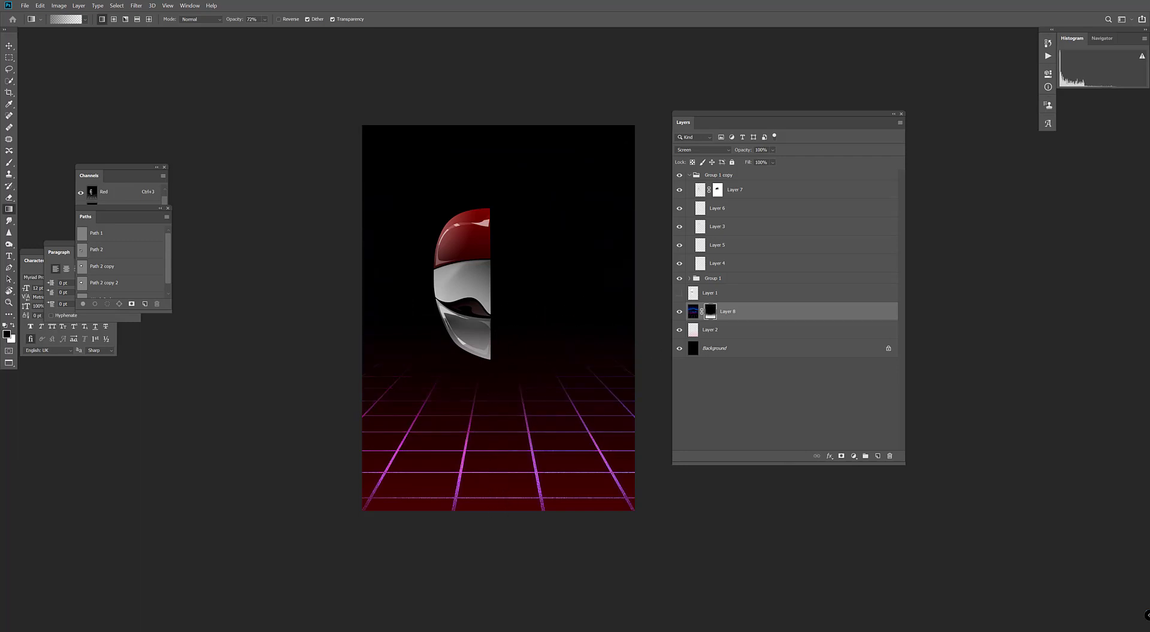
left_click_drag(530, 416, 530, 419)
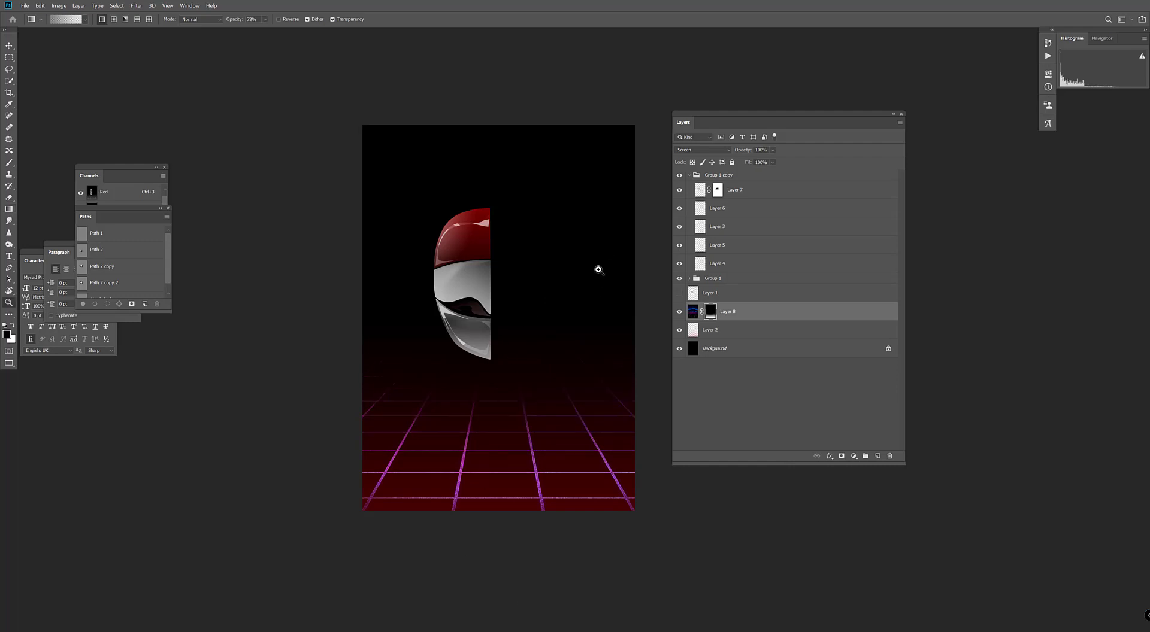
left_click_drag(573, 297, 555, 310)
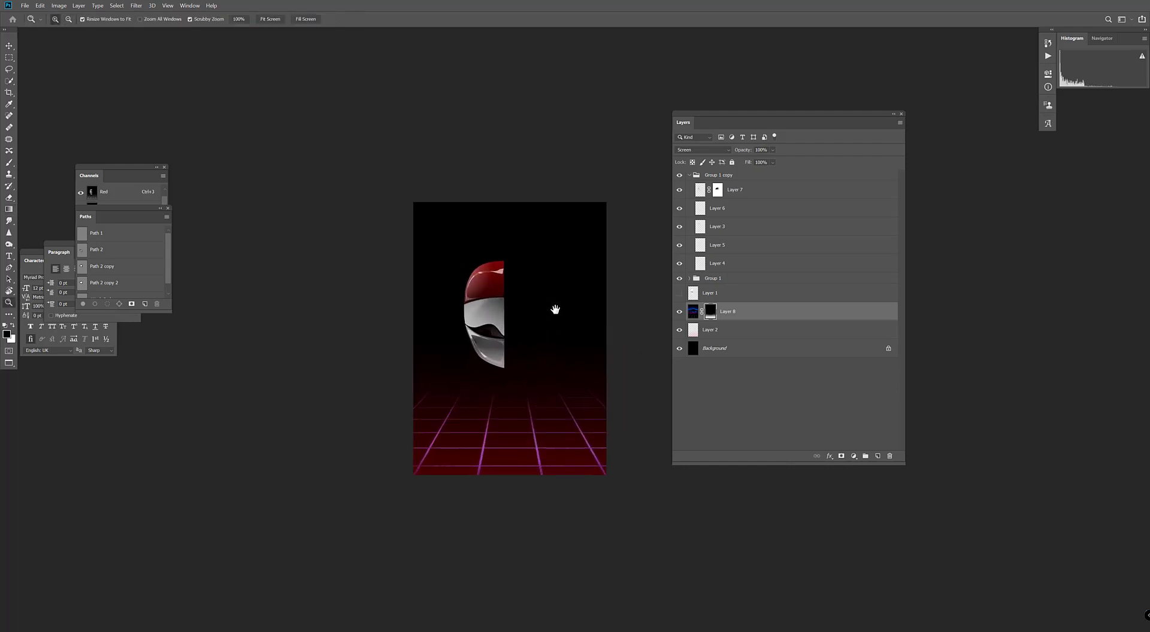
scroll(537, 306, "up", 1)
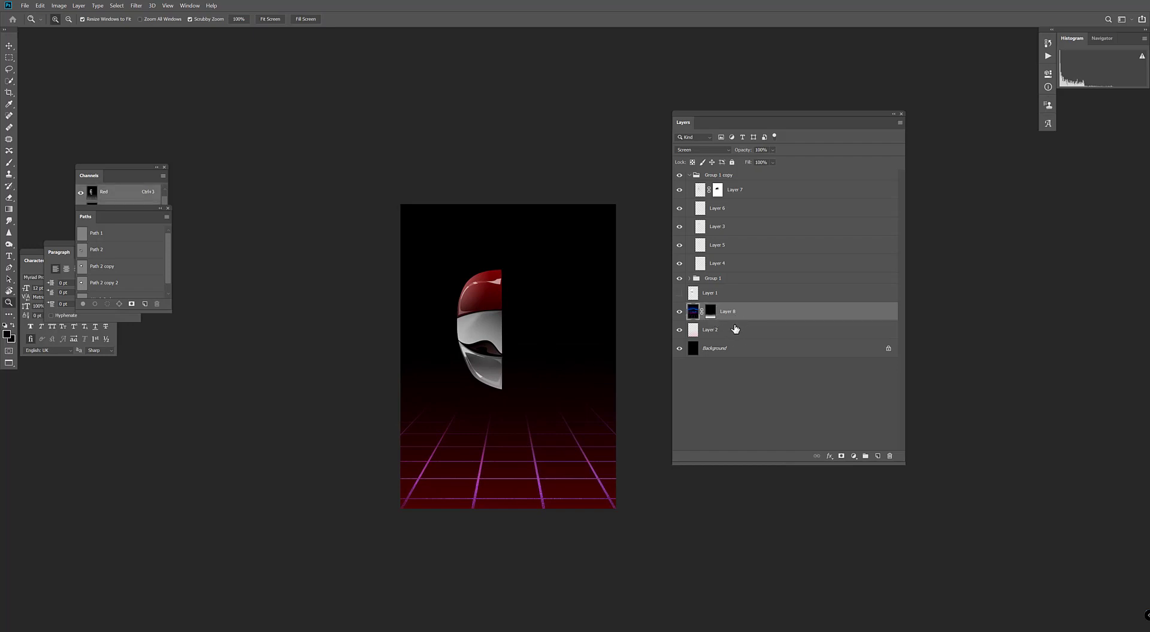
- Duplicate Layer 8, flip the copy vertically, move it up and squash its height to about 79% to form a grid ceiling
key("ctrl+j")
key("ctrl+t")
right_click(538, 388)
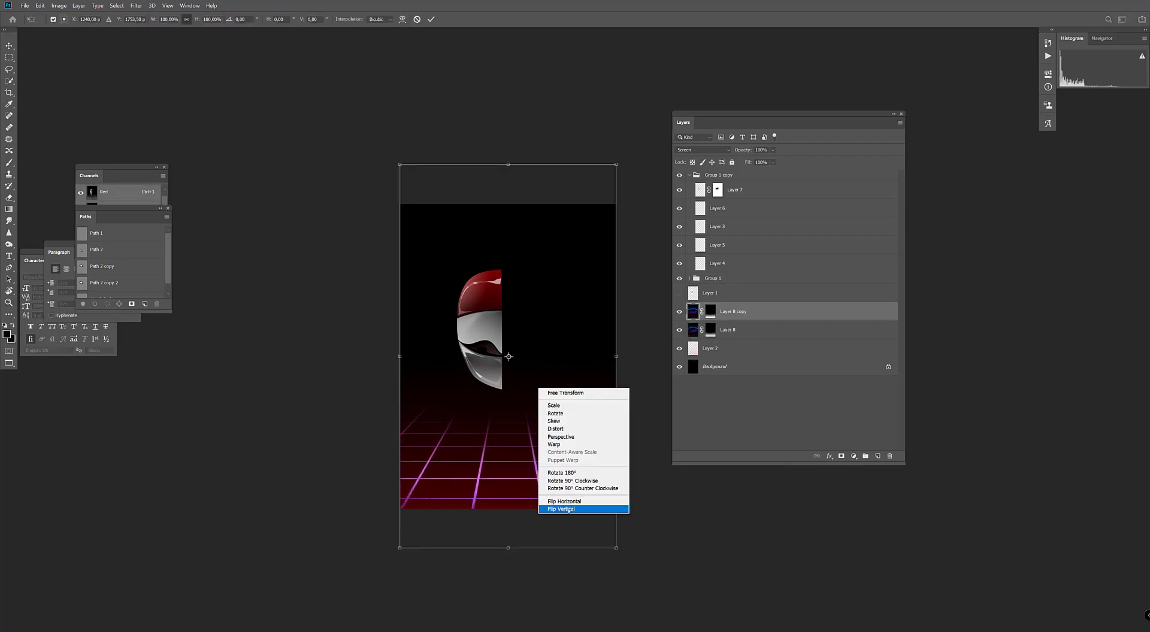
left_click(571, 509)
left_click_drag(552, 294, 551, 248)
left_click_drag(508, 494, 511, 423)
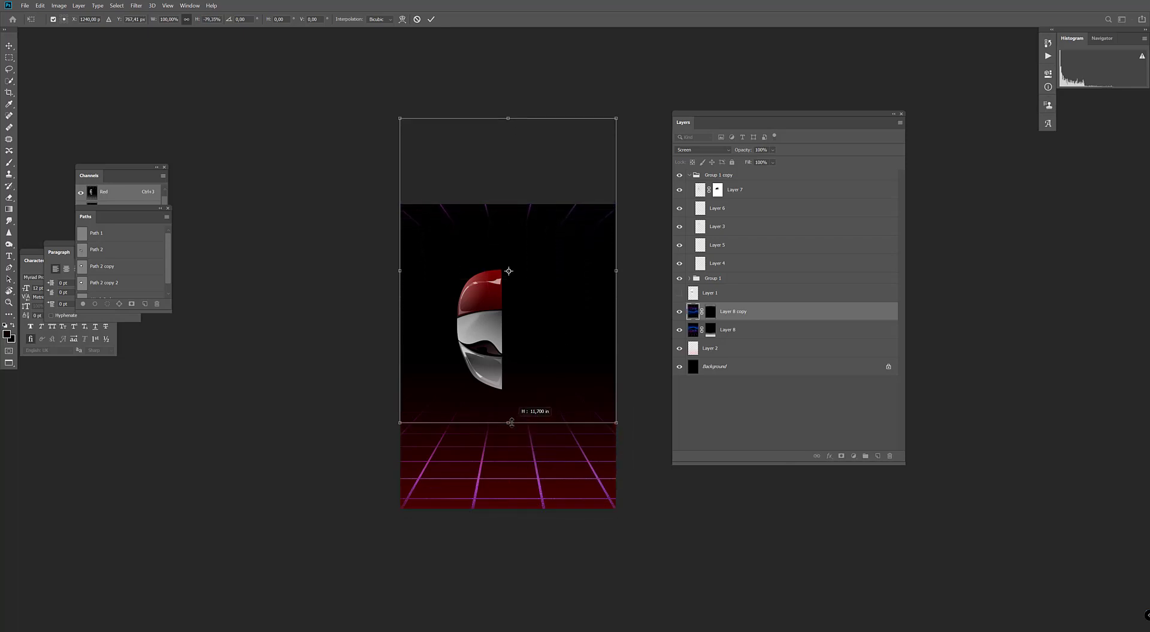
key("Return")
key("z")
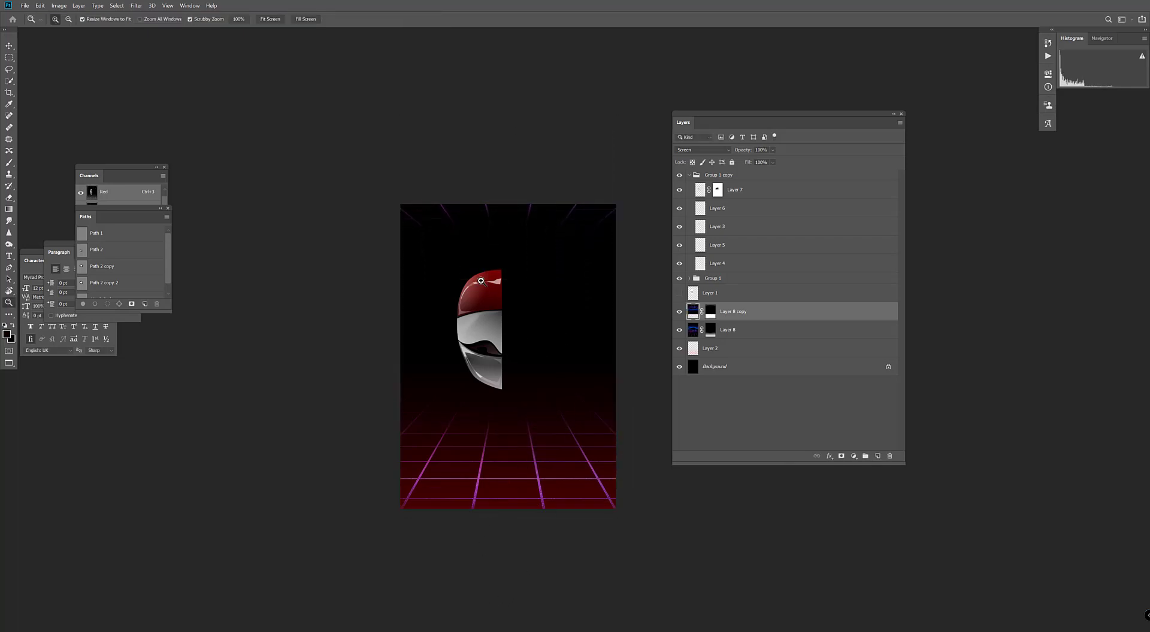
left_click(527, 314)
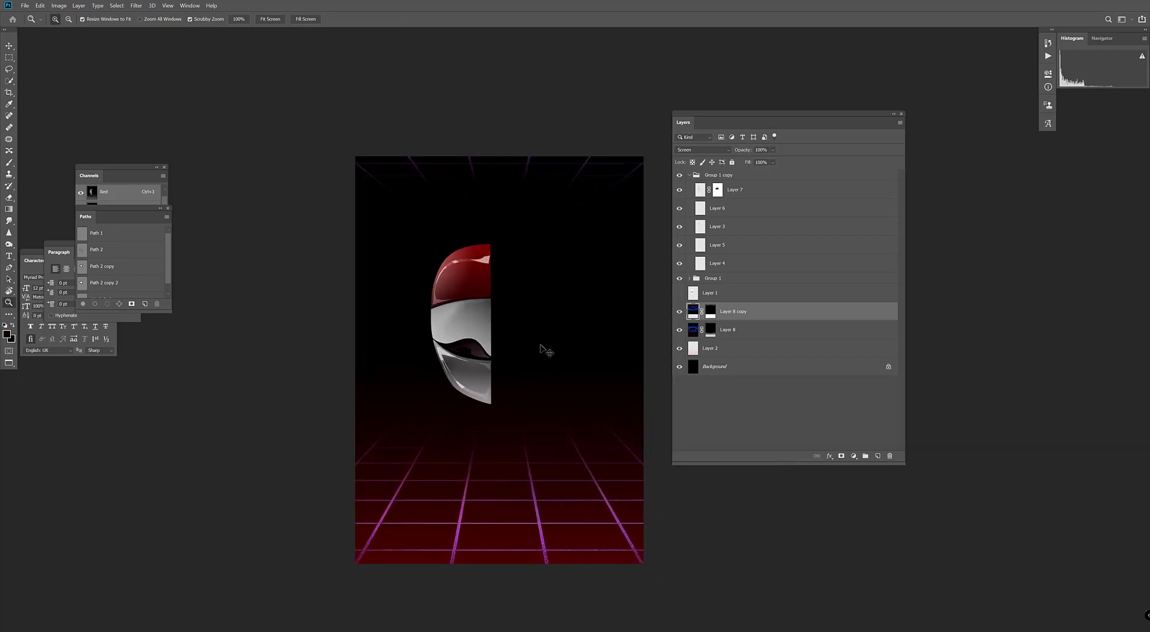
- Start saving the document and browse to the TRABAJOS folder on the DATA_CACHES (D:) drive
key("ctrl+s")
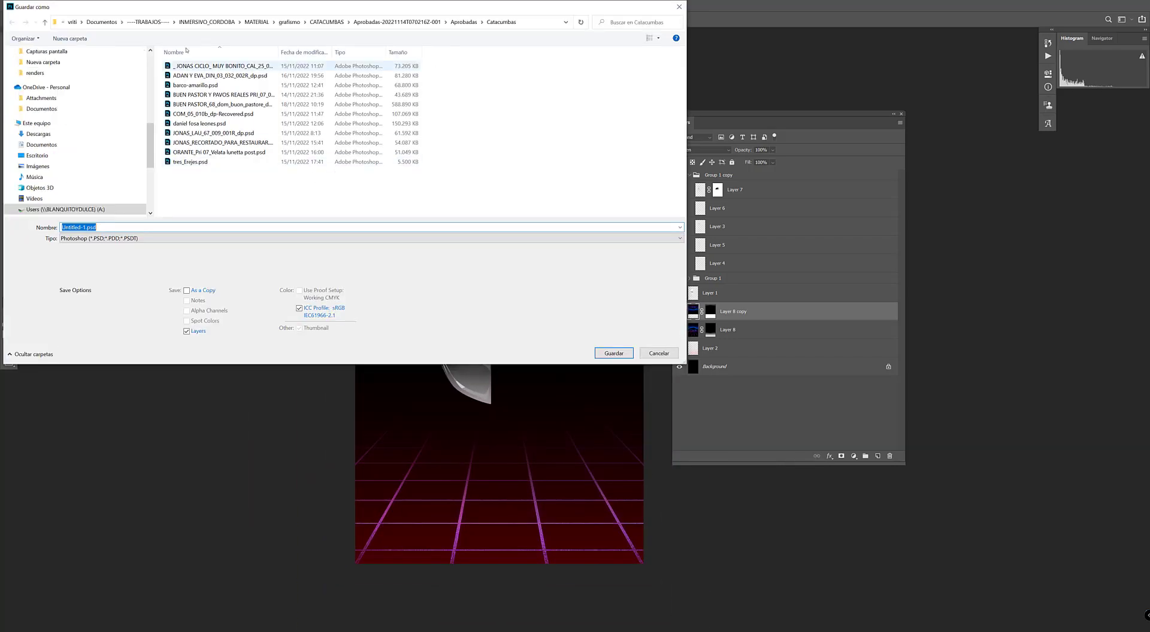
left_click(146, 22)
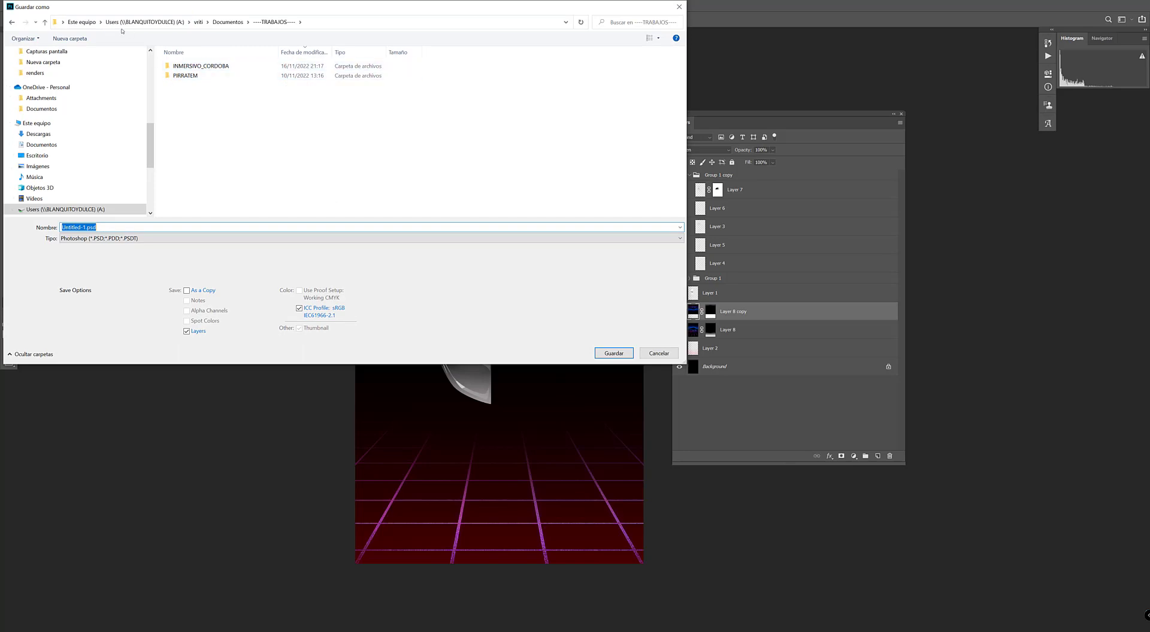
left_click_drag(152, 150, 152, 129)
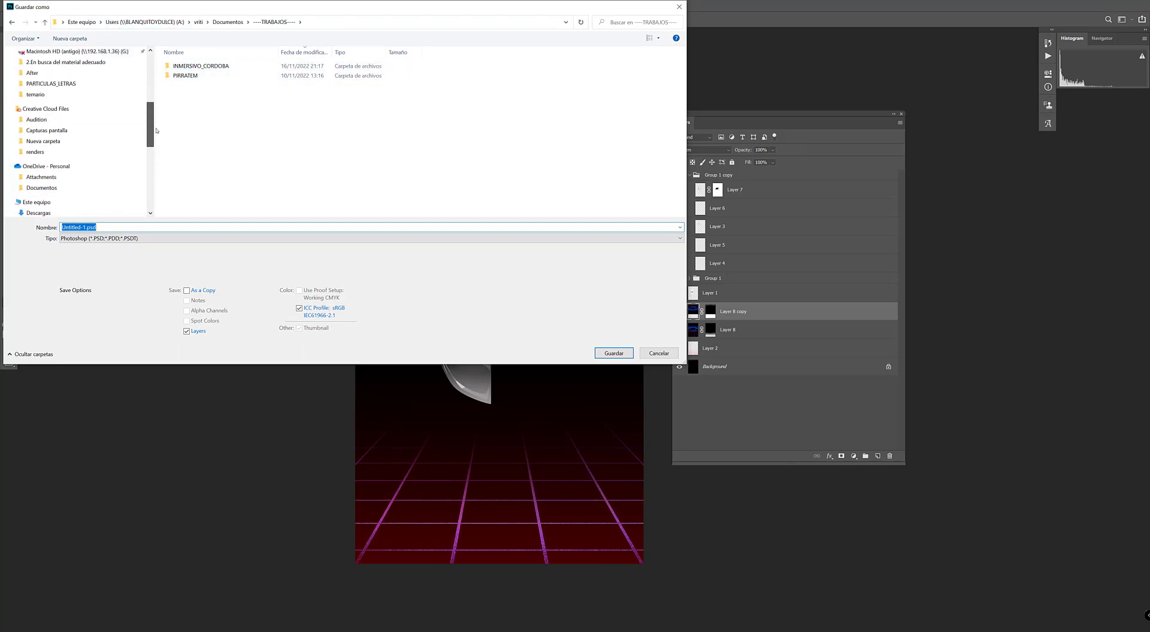
left_click(50, 83)
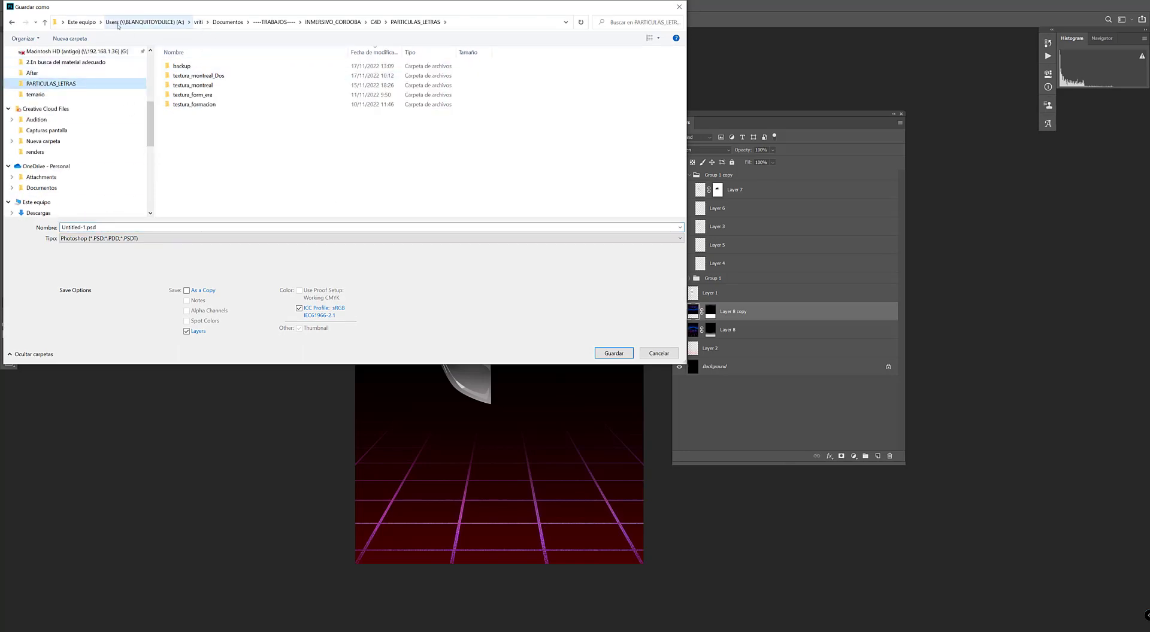
scroll(147, 127, "up", 2)
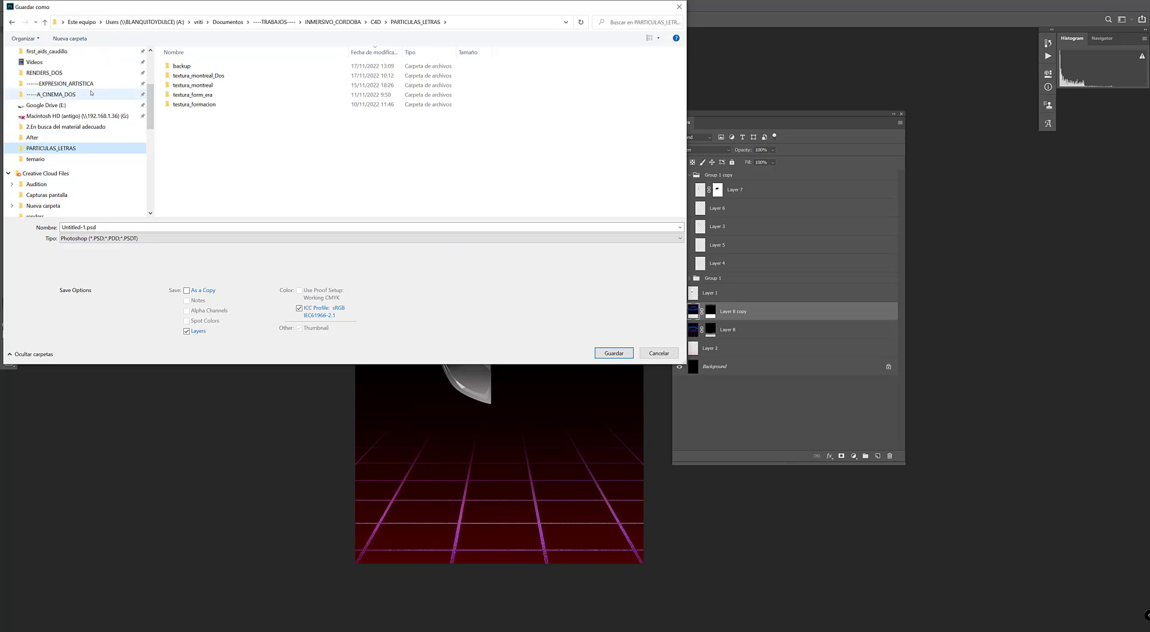
left_click(54, 73)
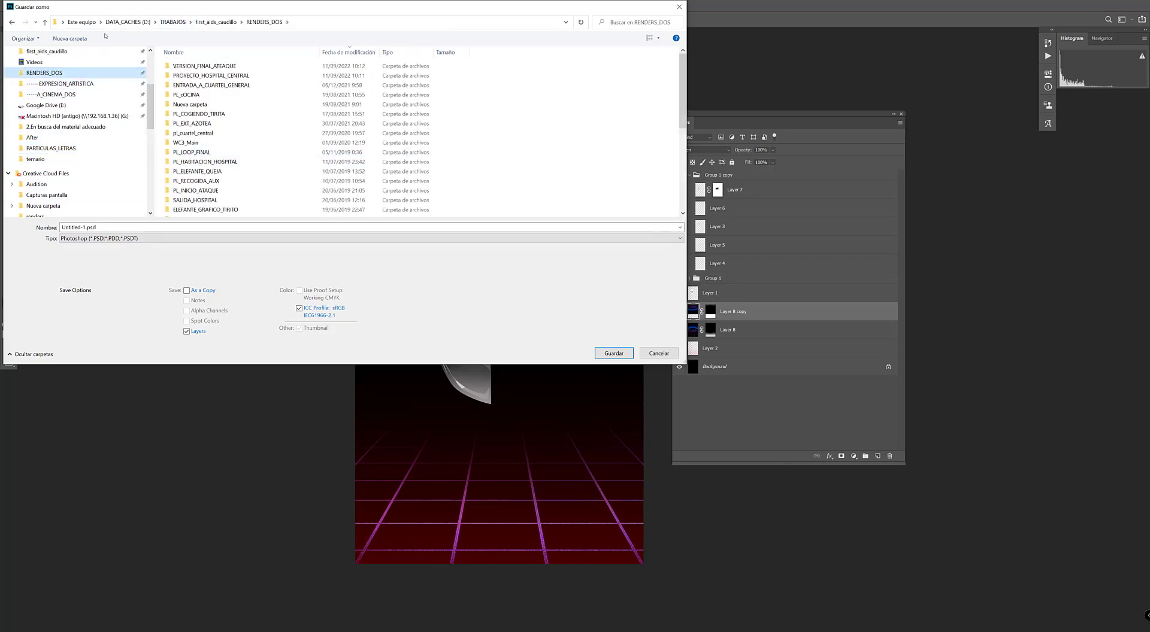
left_click(170, 23)
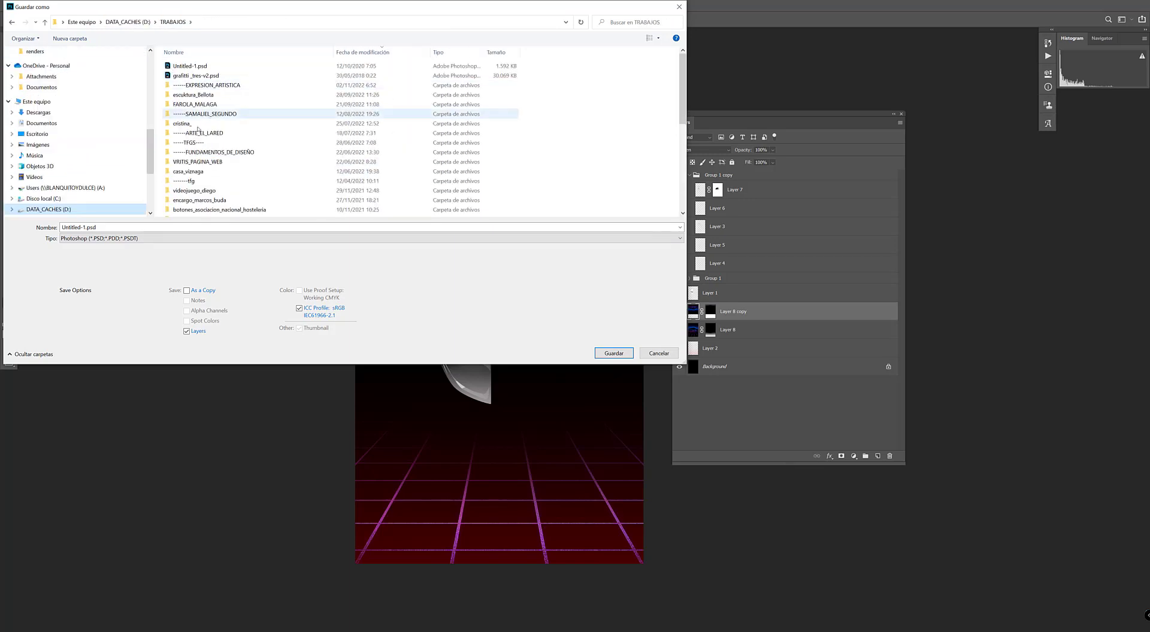
- Choose the correccion_cartel folder inside EXPRESION_ARTISTICA, CORRECCIONES, logotipo as the save location
left_click(221, 85)
double_click(222, 86)
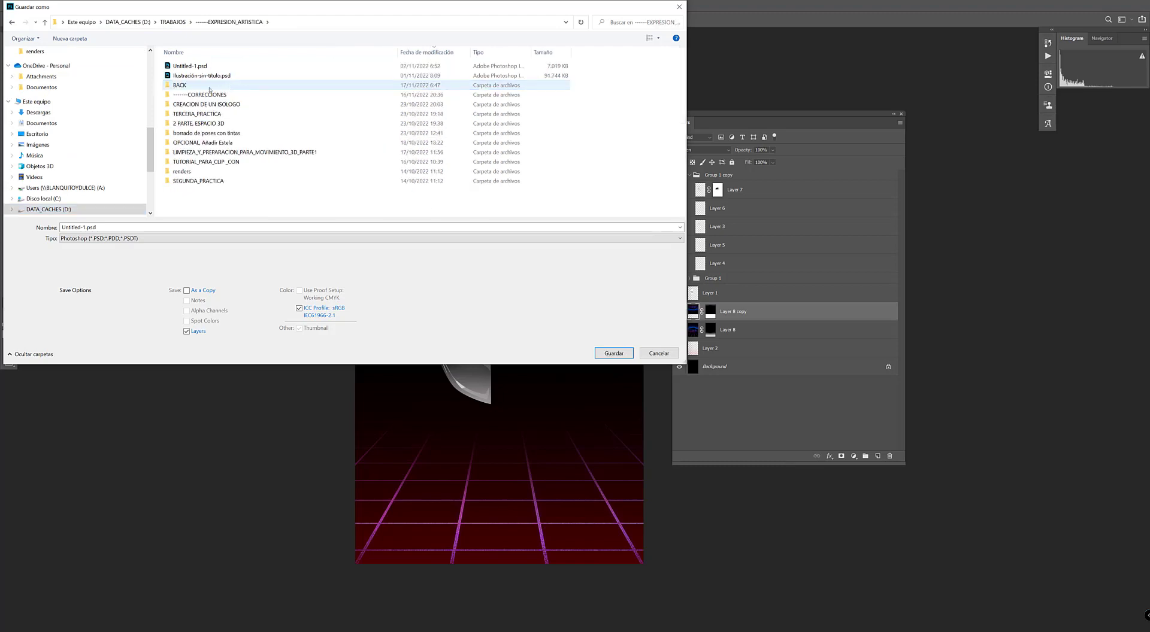
left_click(215, 94)
double_click(215, 95)
left_click(191, 65)
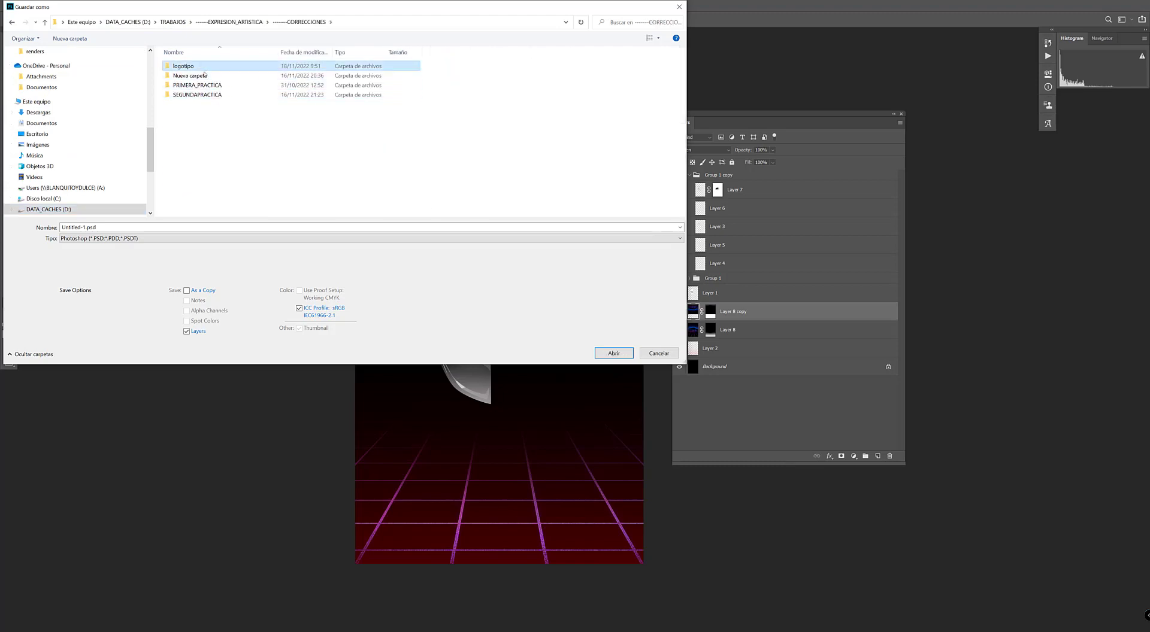
double_click(191, 66)
left_click(200, 123)
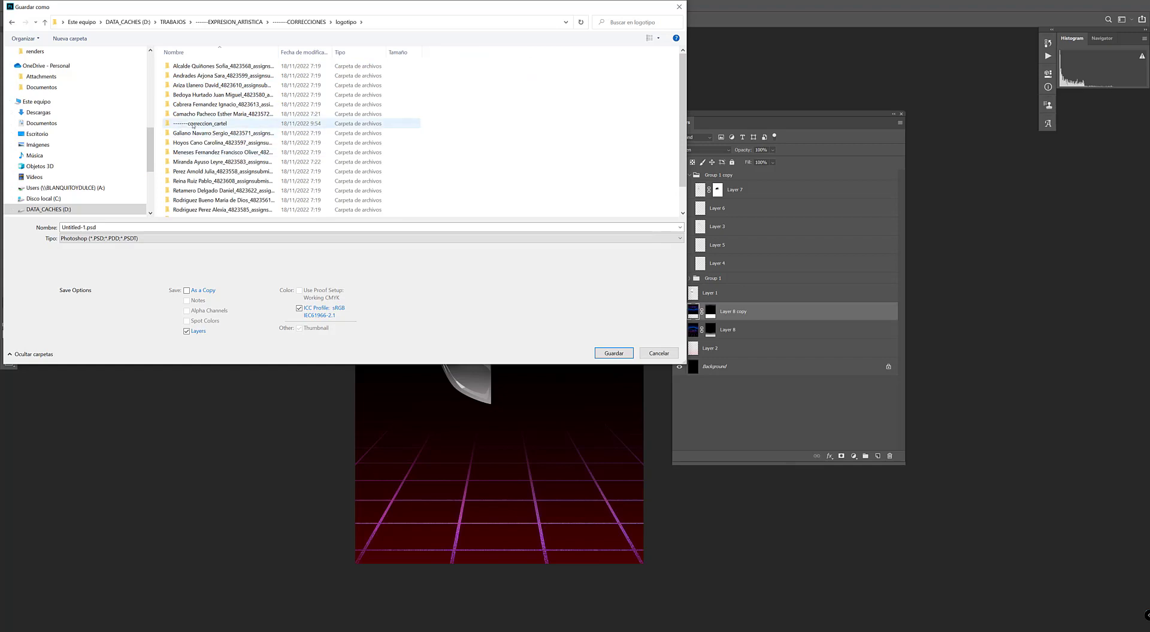
double_click(200, 123)
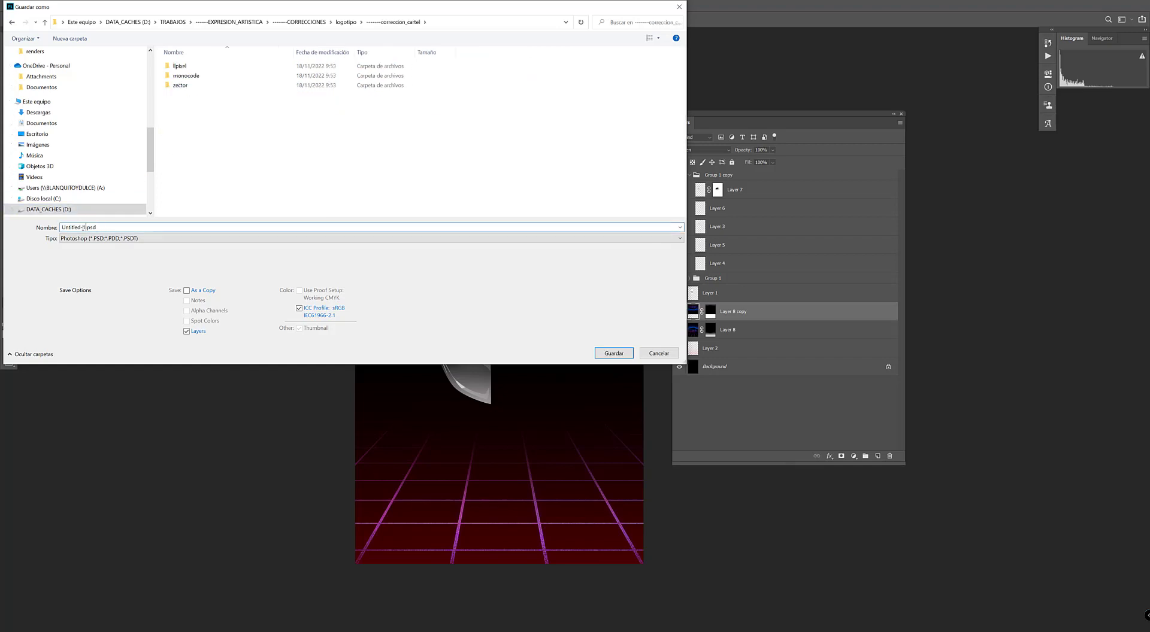
- Save the document as terikaqui.psd with Maximize Compatibility enabled
type("terika")
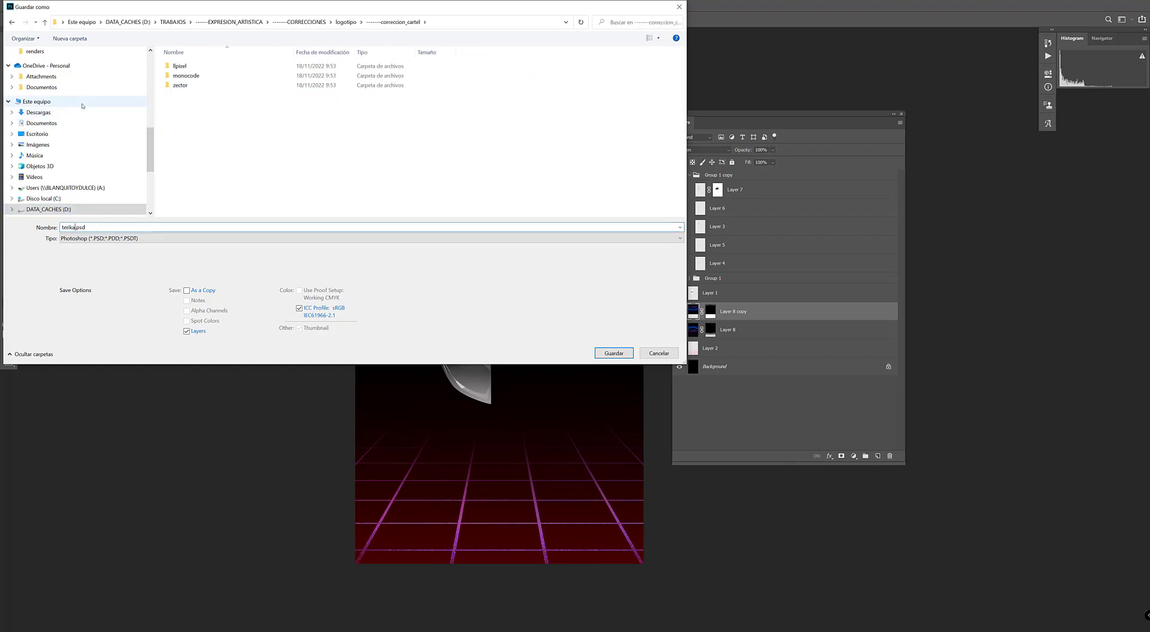
key("Return")
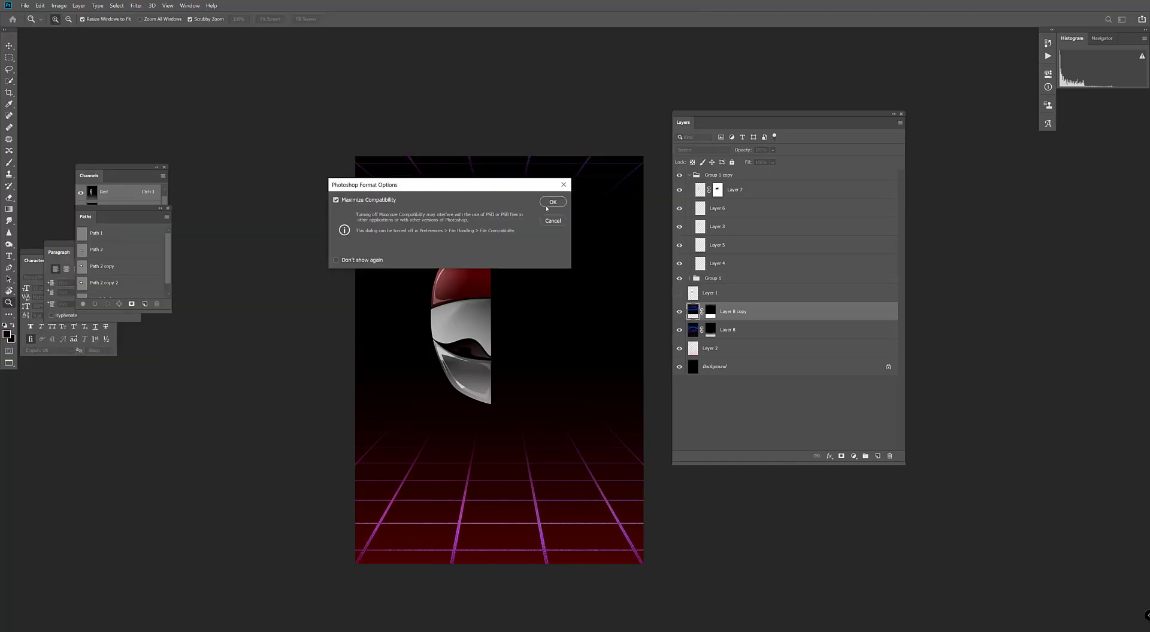
left_click(546, 207)
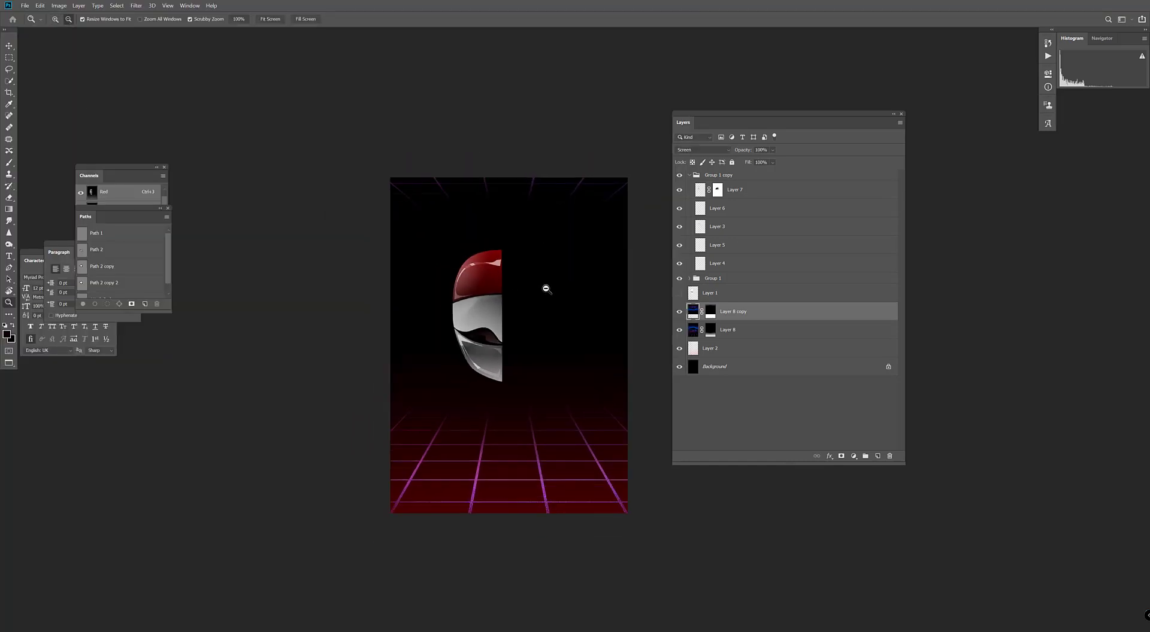
- Switch to Illustrator to examine the flame group beside the helmet on the original poster, and return to Photoshop
key("alt+Tab")
left_click(784, 249)
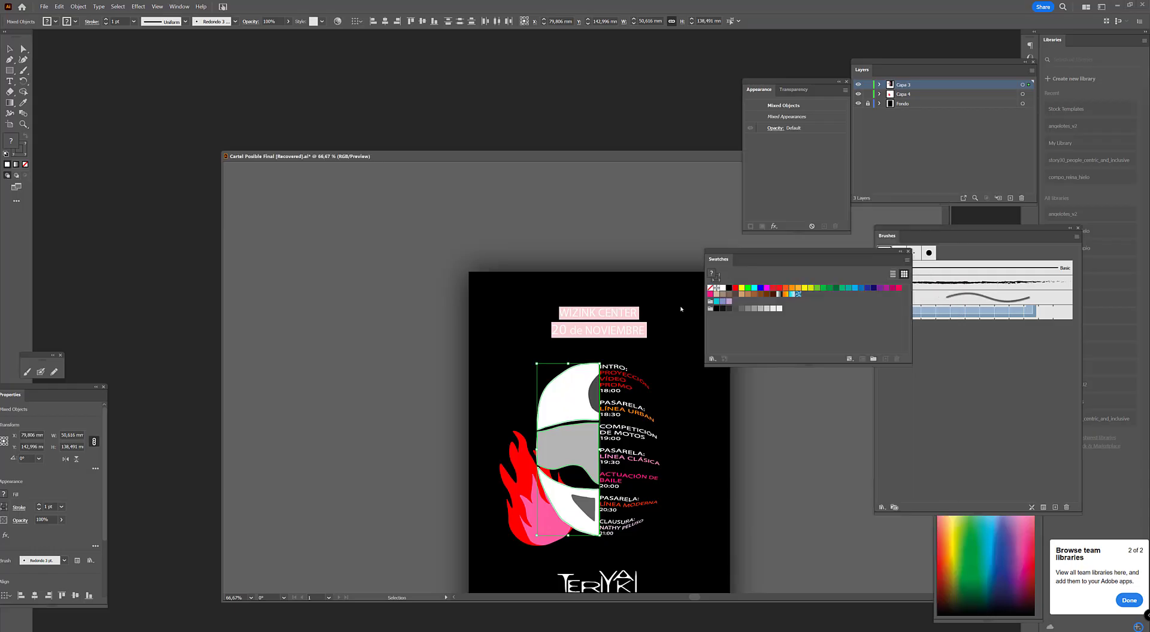
left_click(537, 492)
left_click(538, 492)
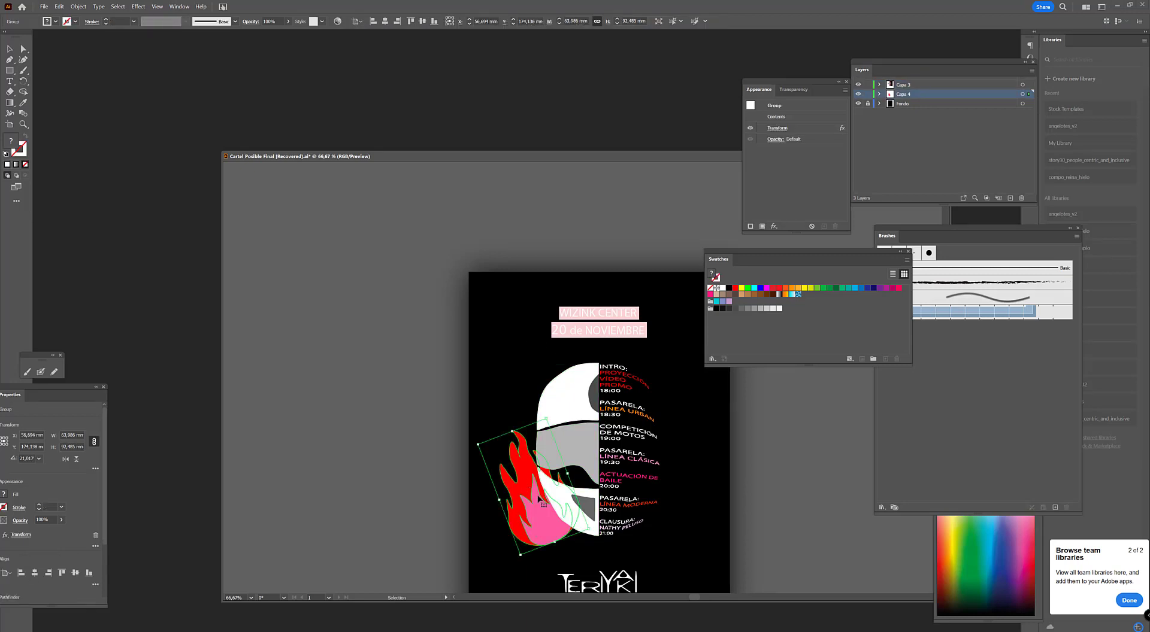
key("alt+Tab")
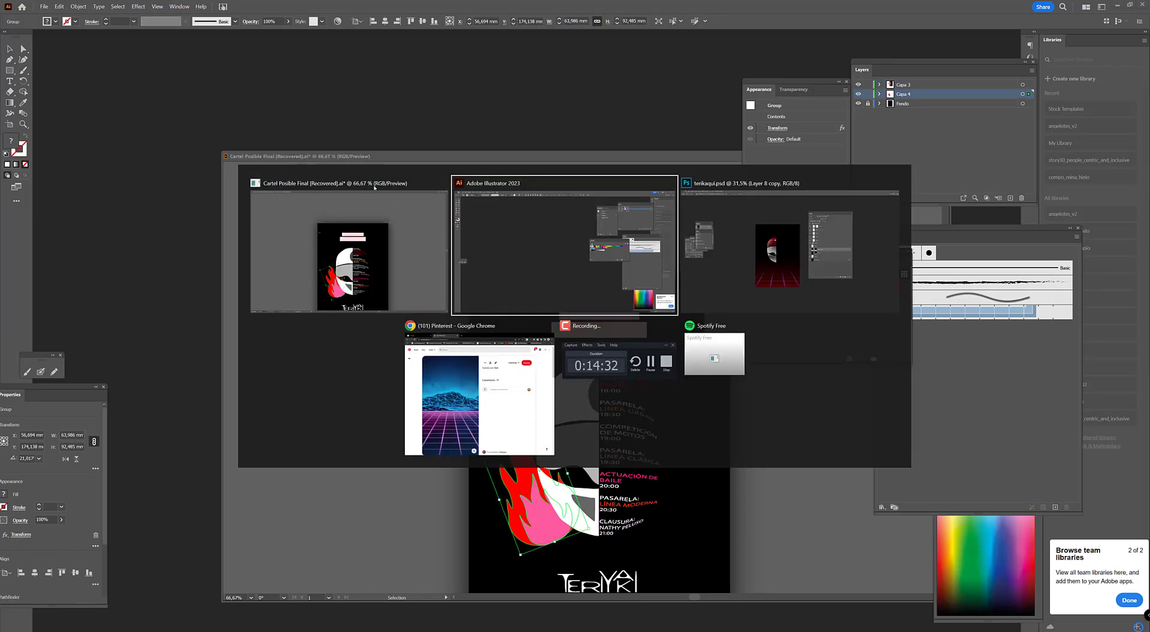
left_click(782, 249)
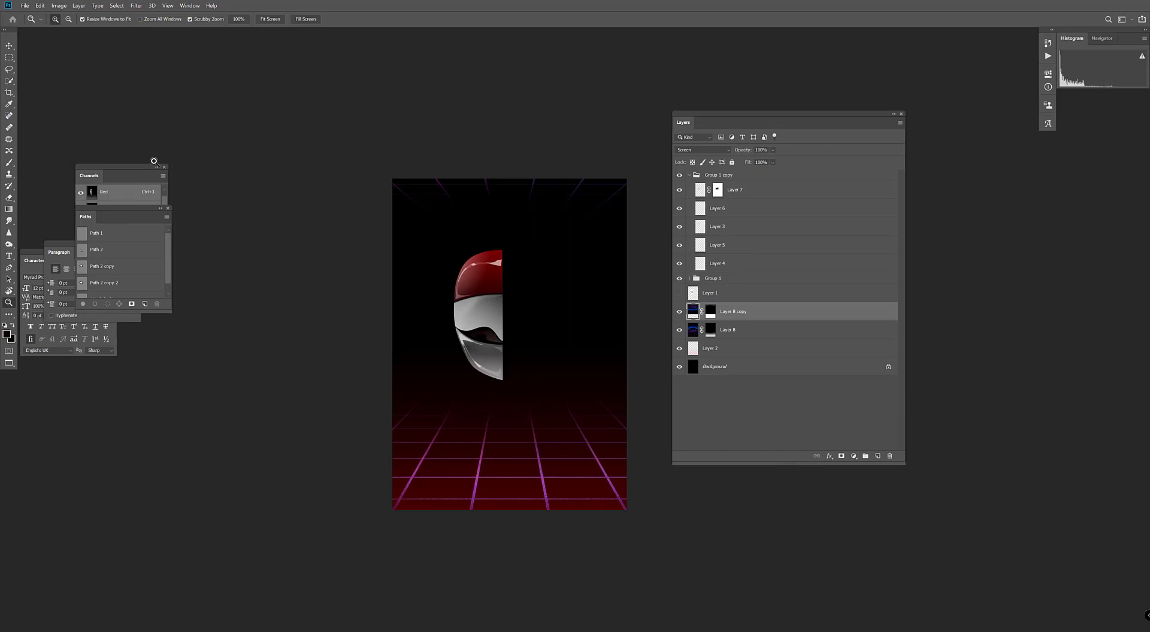
- Switch to Chrome, search Pinterest for "fuego ilustracion" and open the cartoon-style fire flames vector icon pin
key("alt+Tab")
key("Tab")
key("Tab")
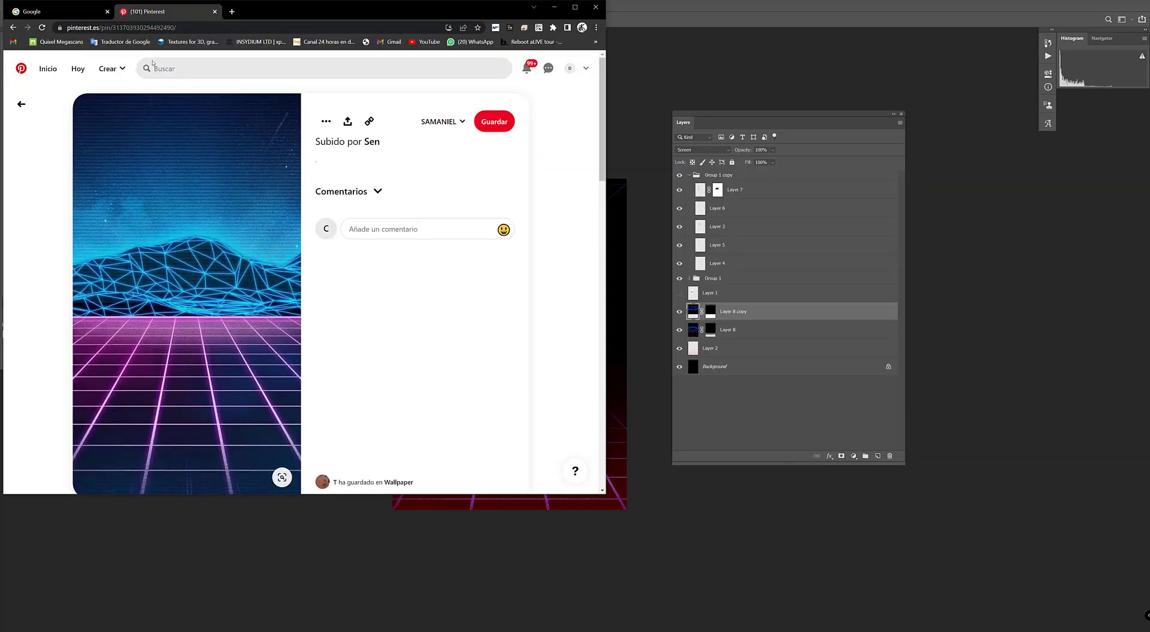
left_click(174, 67)
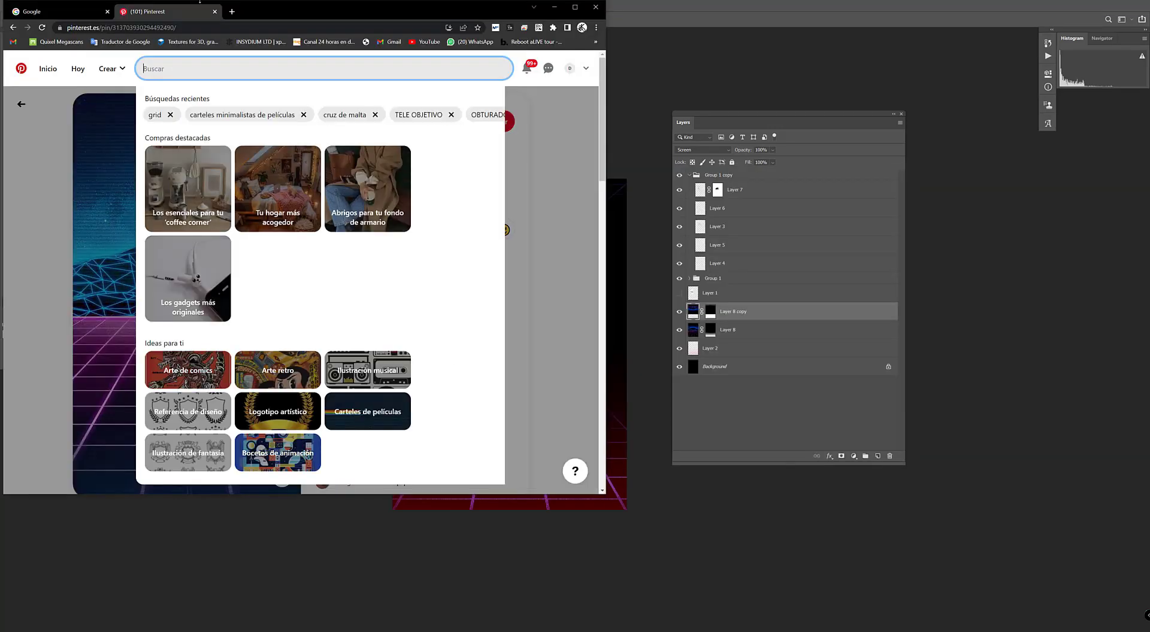
type("fuego ")
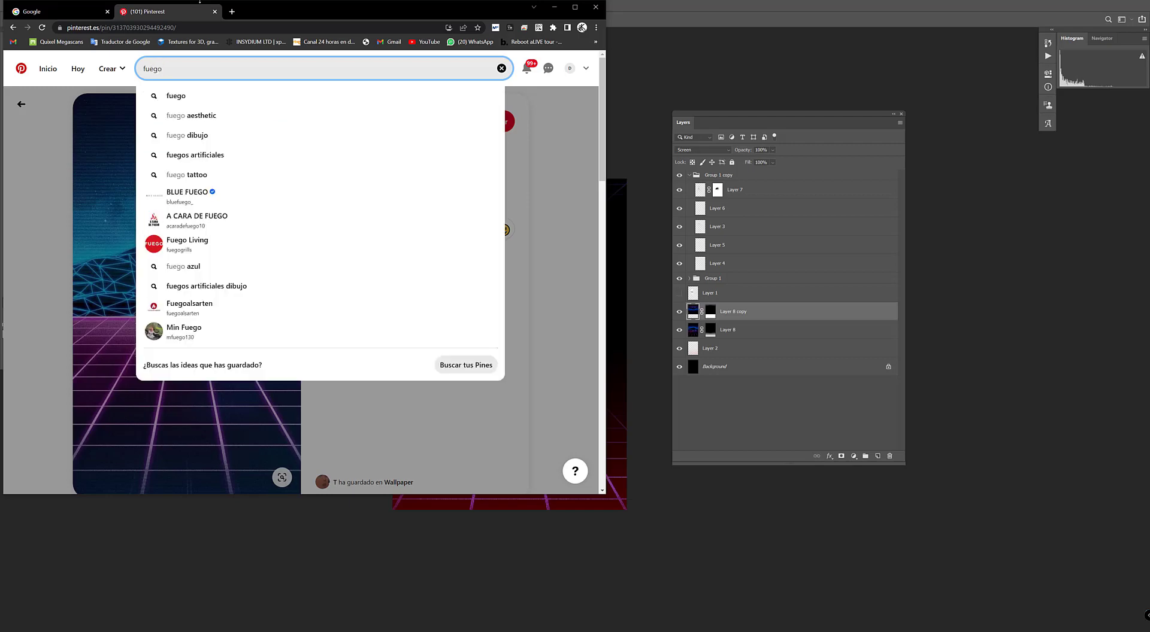
type("ilustracio")
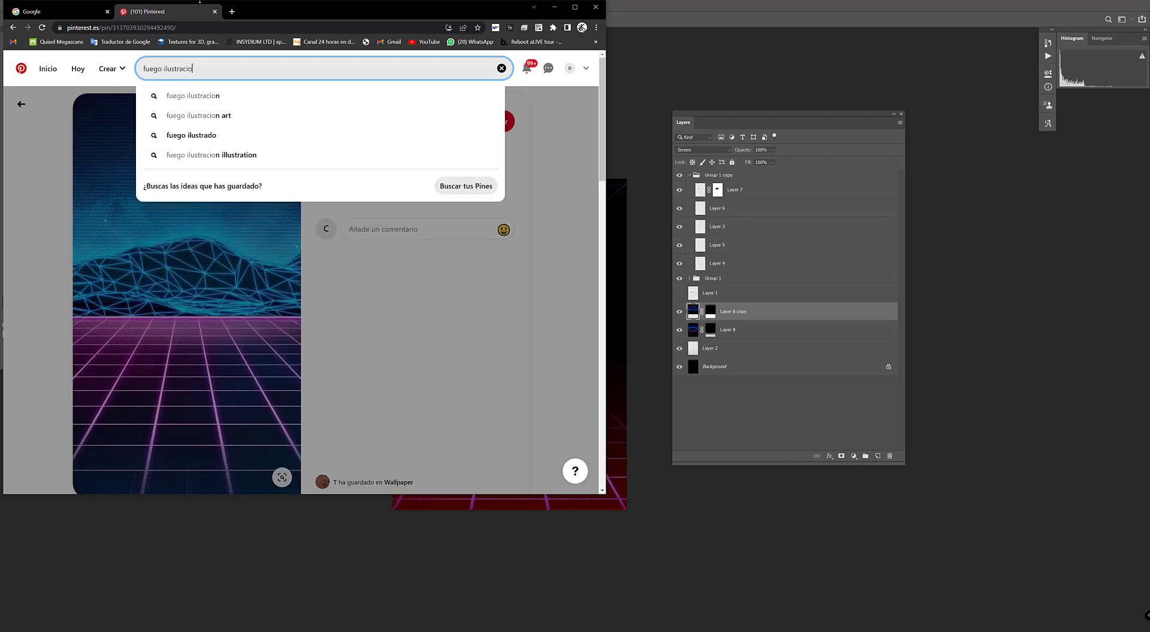
type("n")
key("Return")
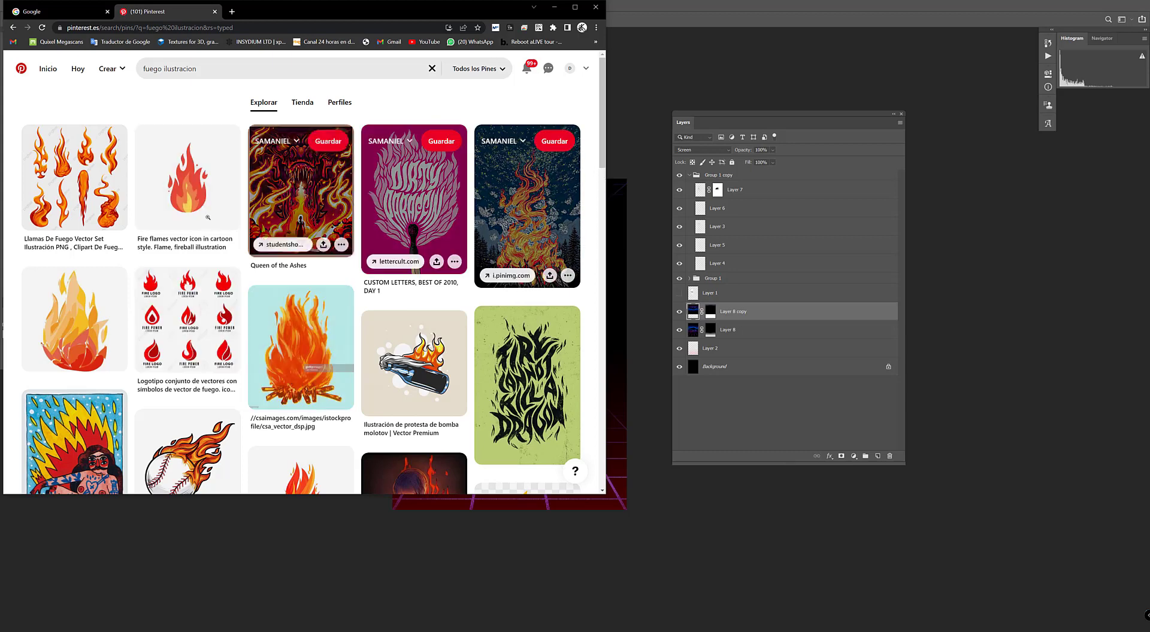
left_click(196, 196)
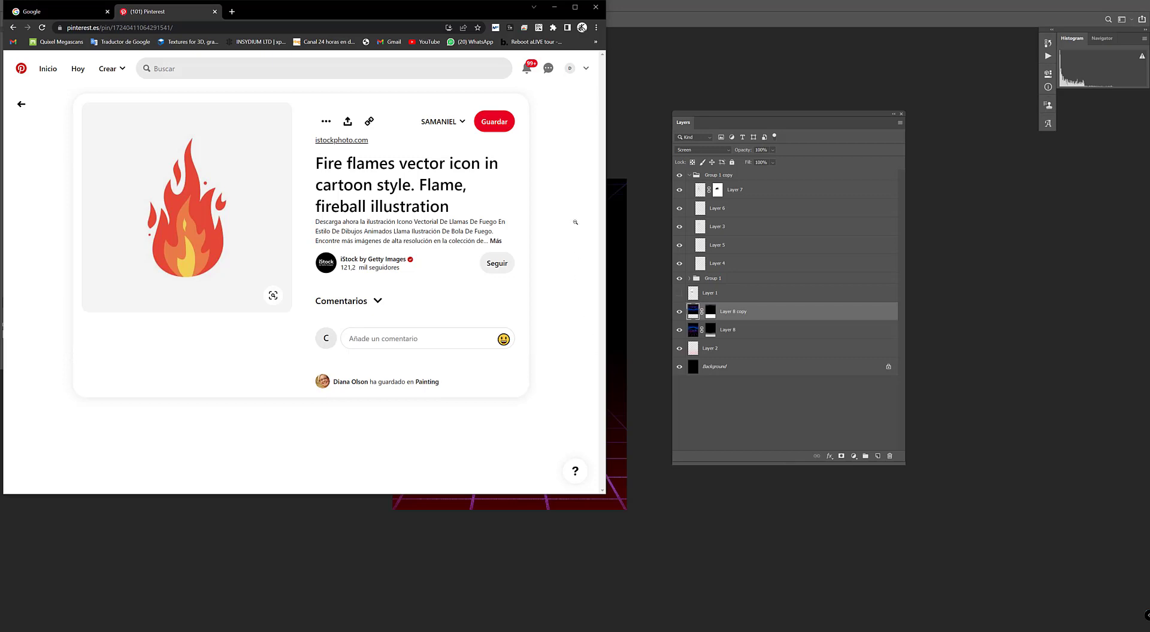
- Browse the related Pinterest fire illustrations and open the "Fire Flames, Set 3d Red Icons" pin
scroll(558, 250, "down", 3)
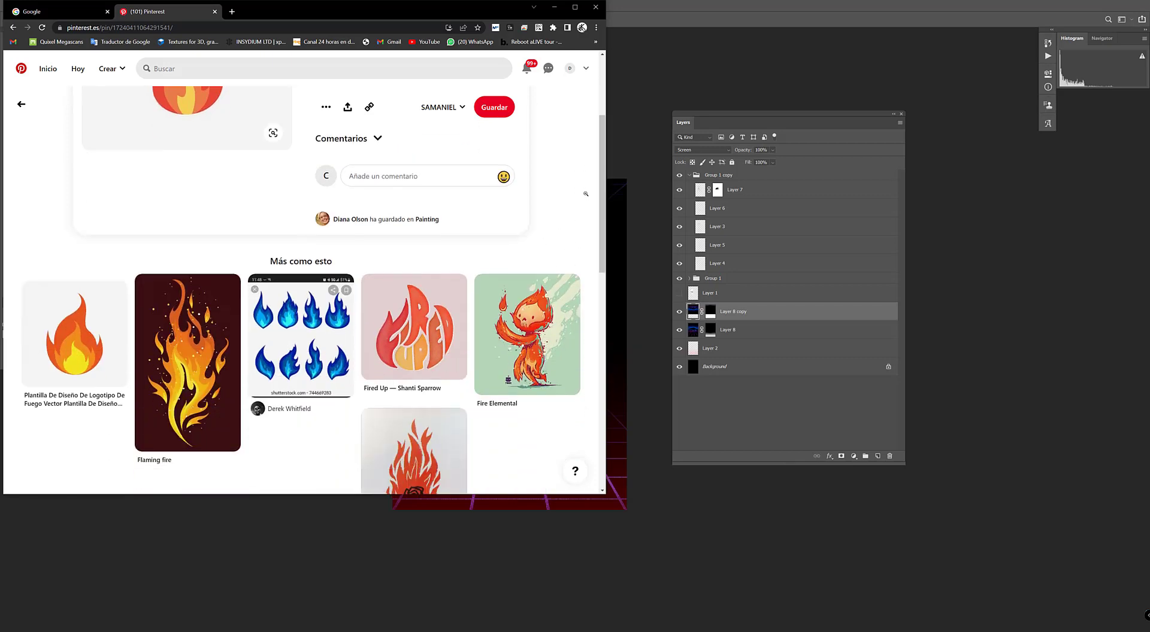
scroll(598, 178, "down", 4)
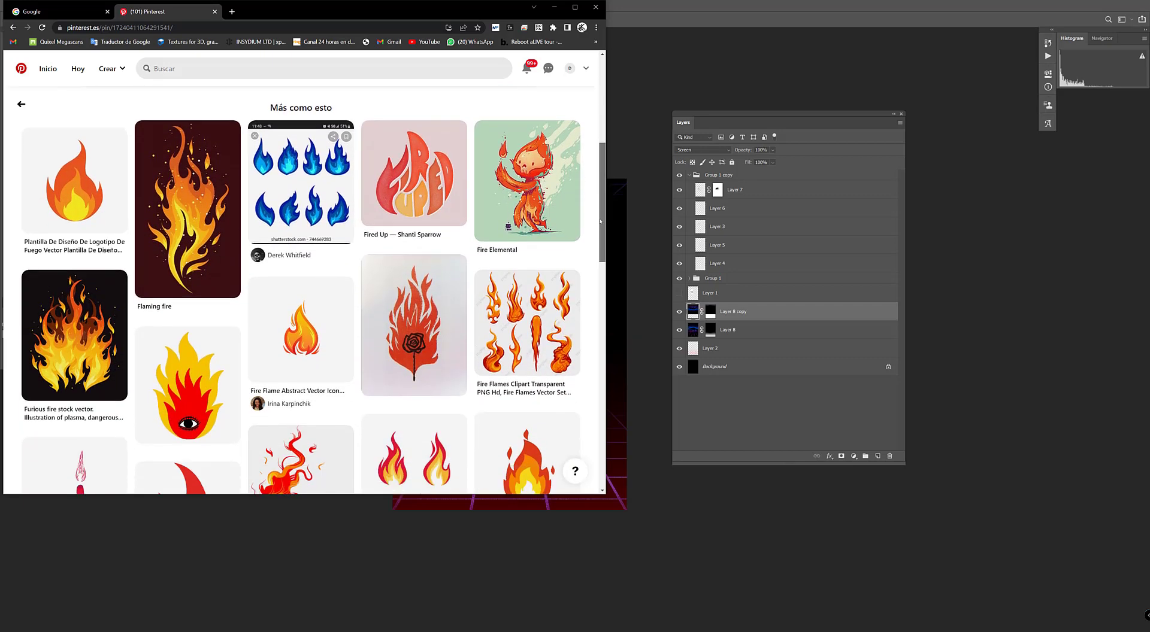
scroll(601, 246, "down", 10)
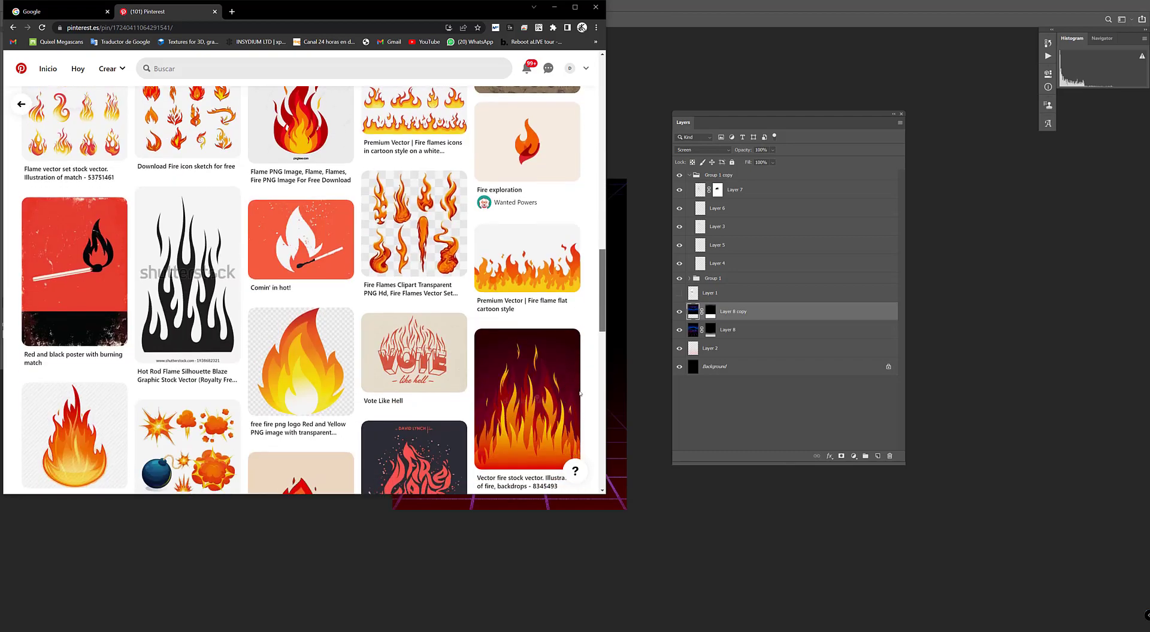
scroll(580, 390, "down", 6)
scroll(572, 460, "down", 6)
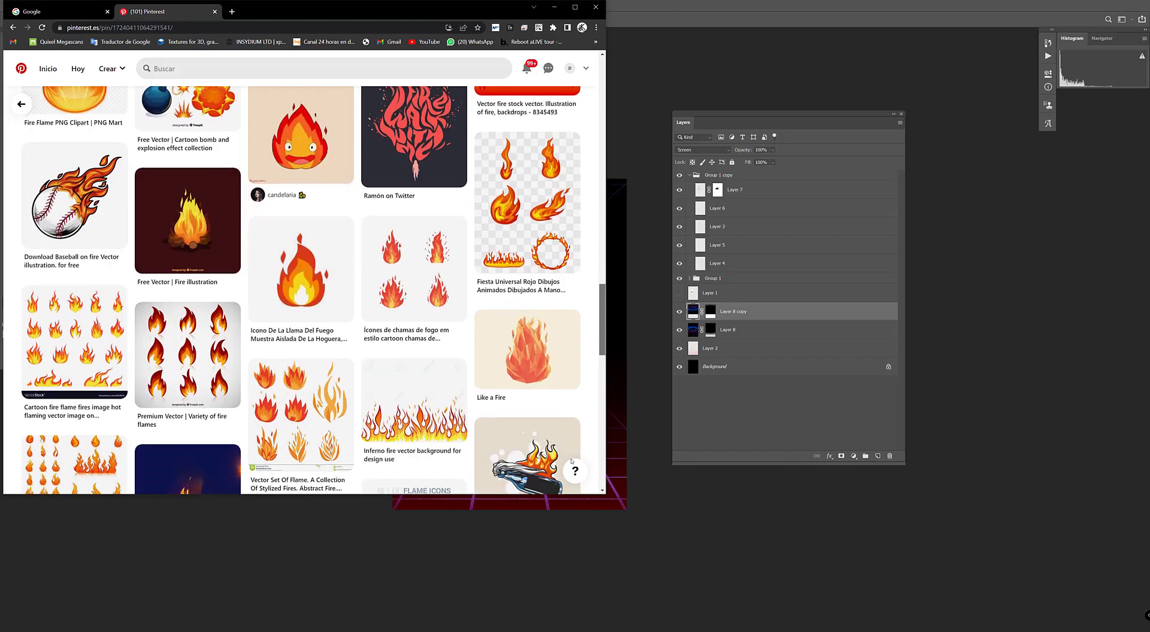
scroll(565, 510, "down", 4)
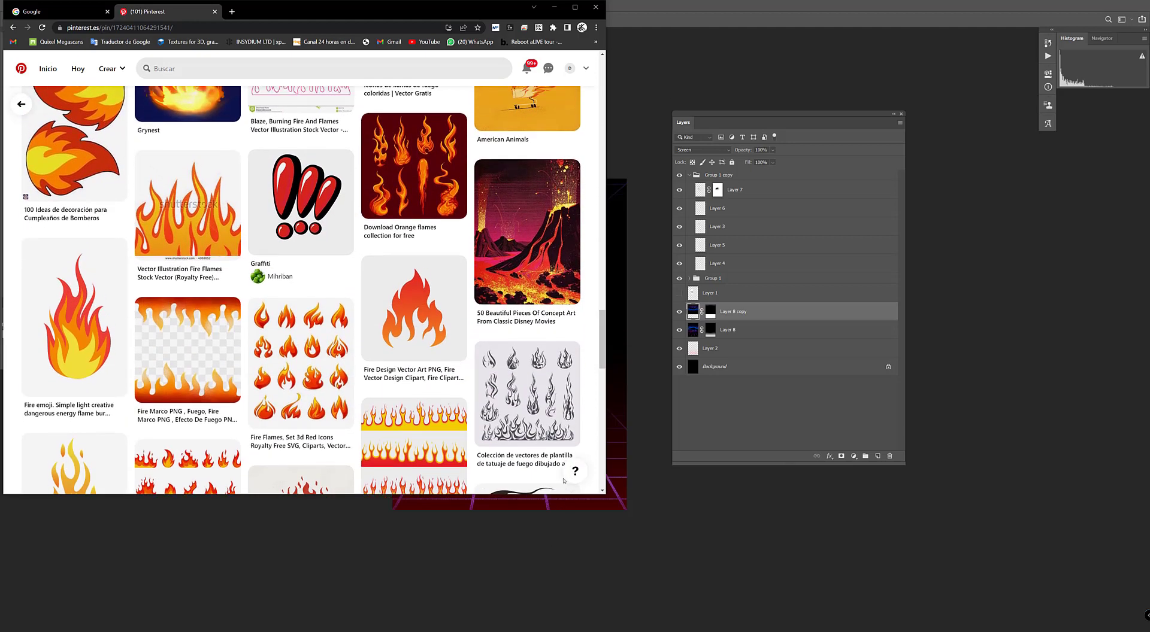
left_click(300, 365)
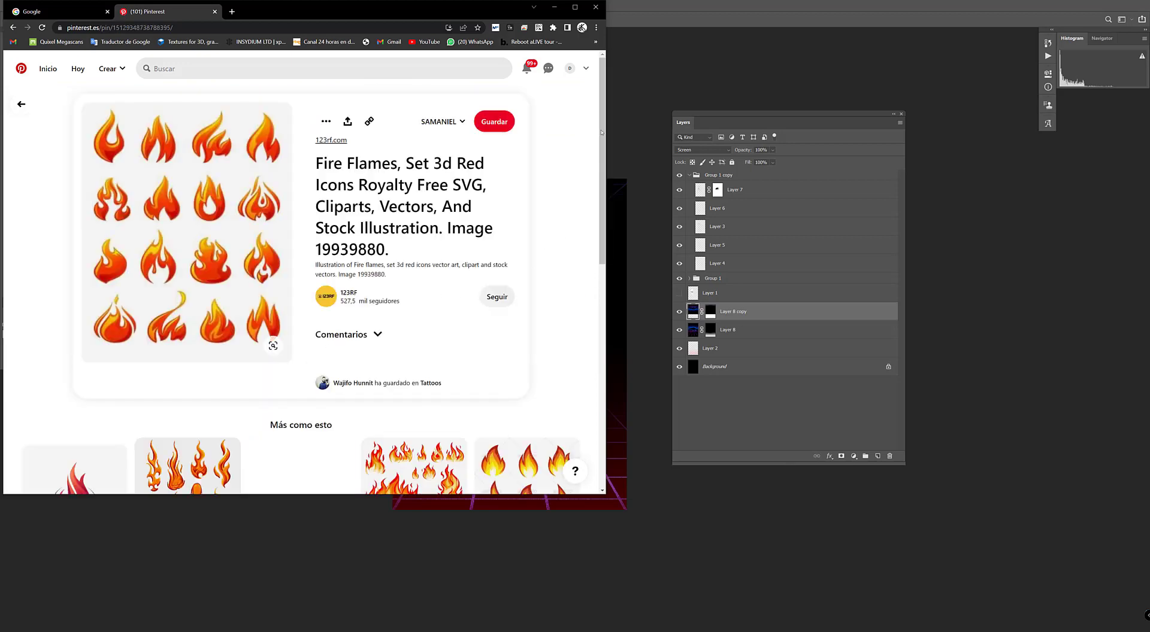
- Follow the related pins through the vecteezy flame design to the set of orange flames on a black background
scroll(568, 228, "down", 4)
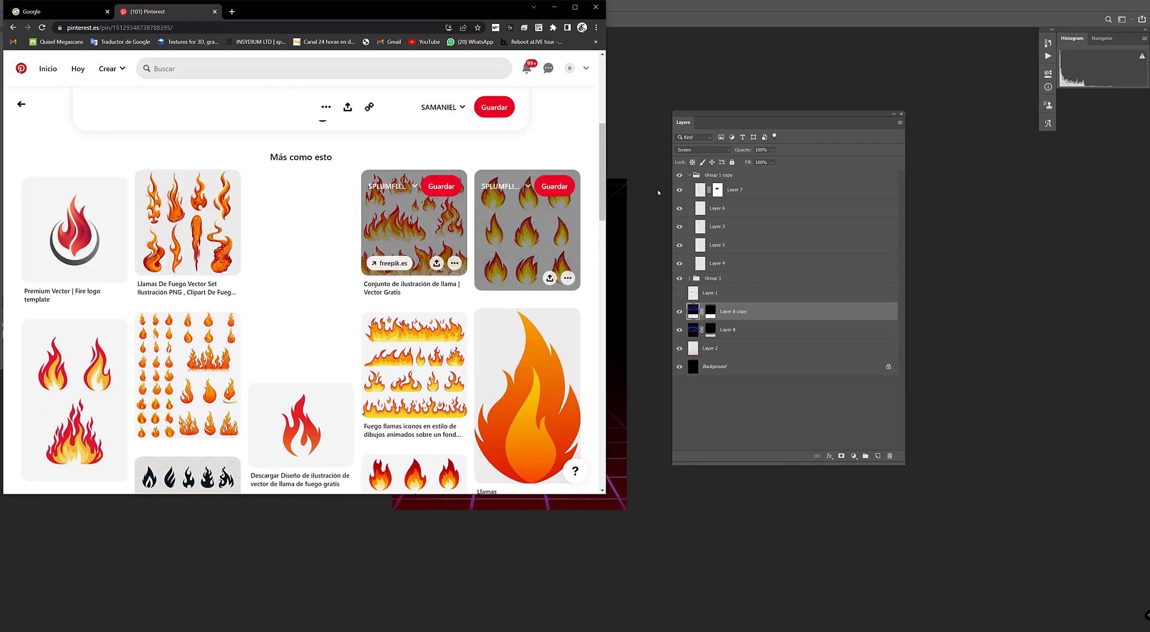
left_click_drag(601, 194, 601, 227)
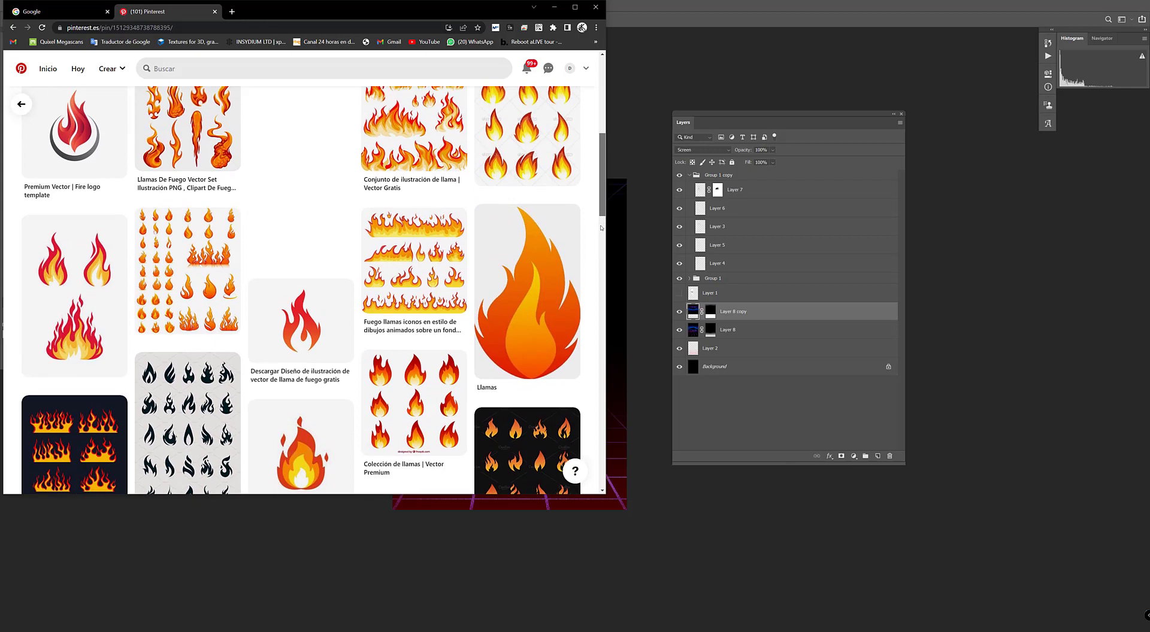
left_click(300, 323)
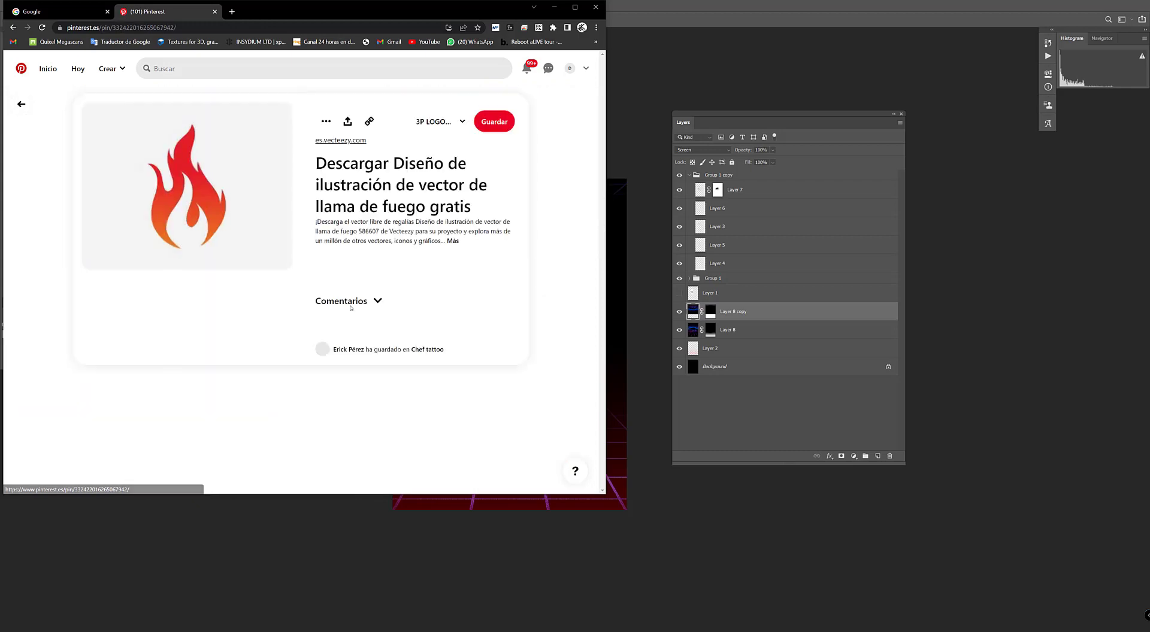
left_click_drag(601, 114, 613, 219)
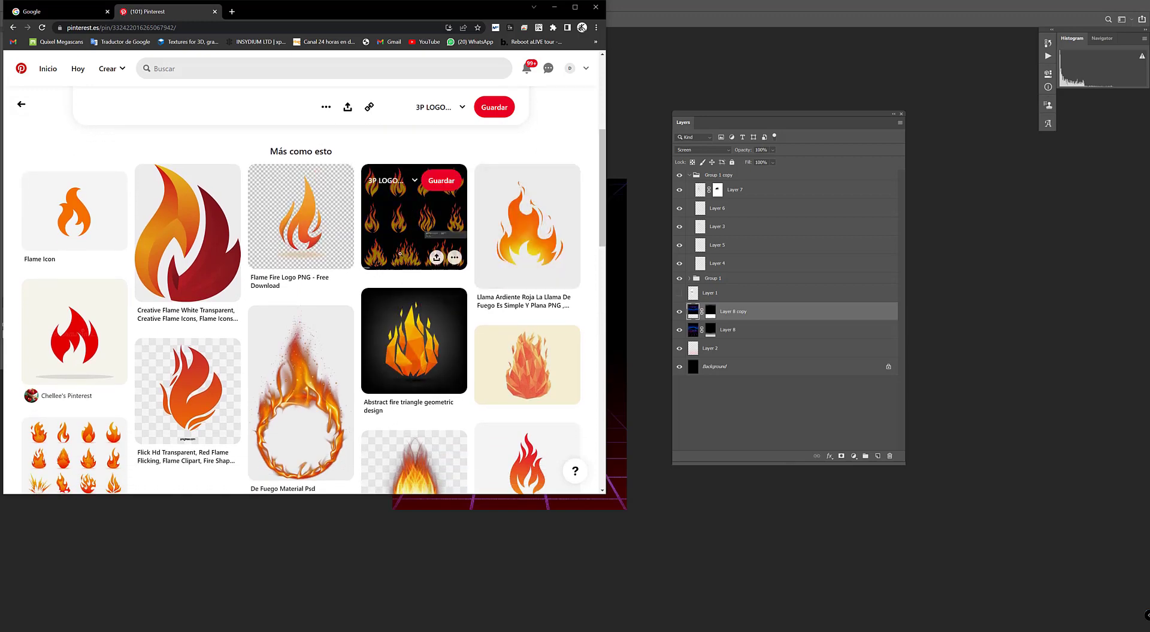
left_click(393, 223)
- Try the black-background flame sheet on the poster in Photoshop, enlarged to about 308% and moved over the helmet, and discard it
right_click(179, 195)
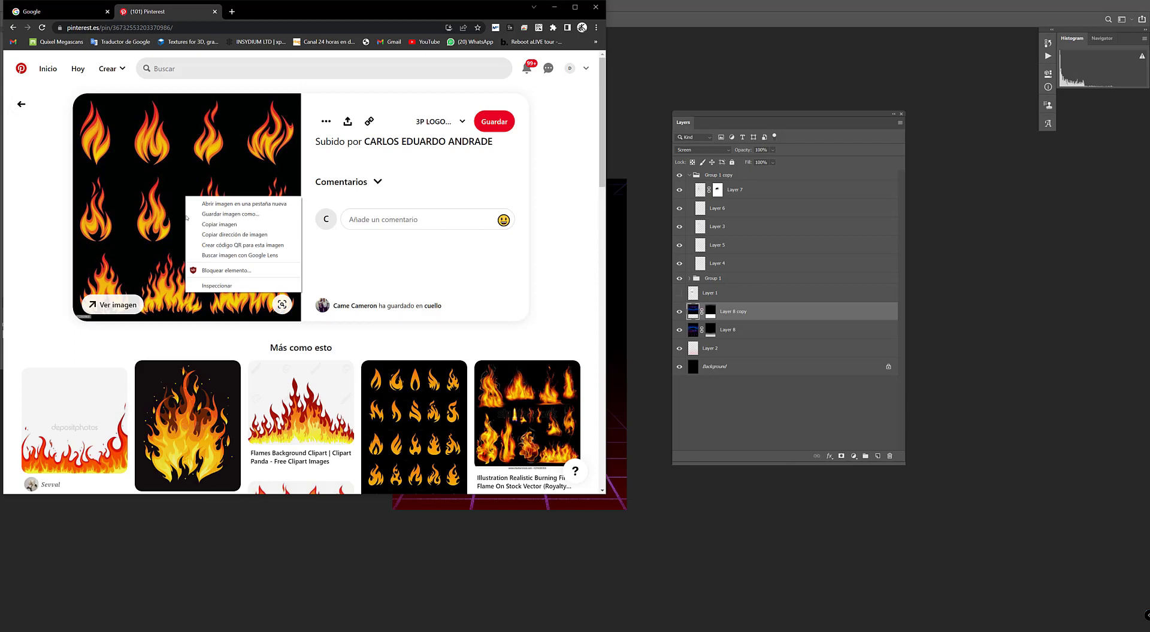
left_click(204, 224)
left_click(648, 177)
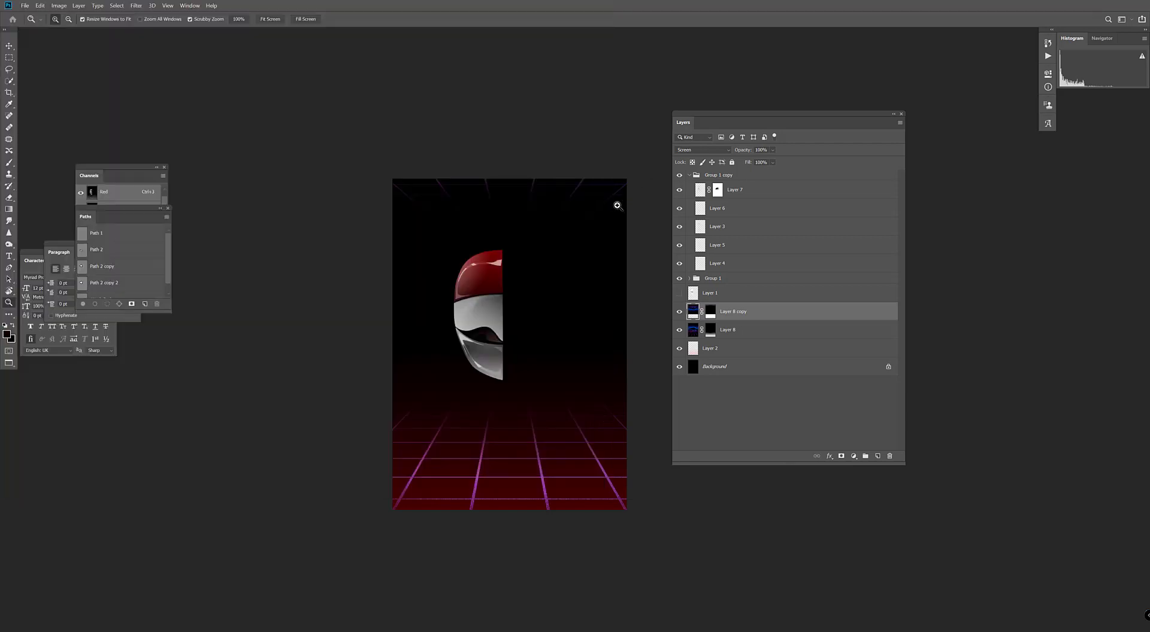
key("ctrl+v")
key("ctrl+t")
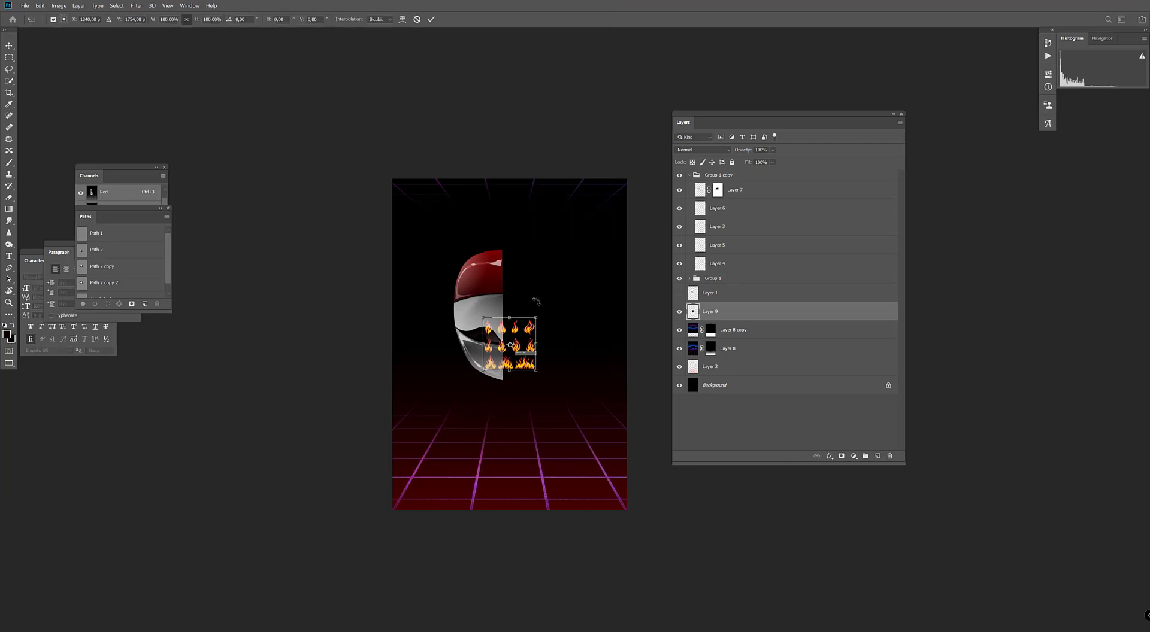
left_click_drag(535, 317, 648, 205)
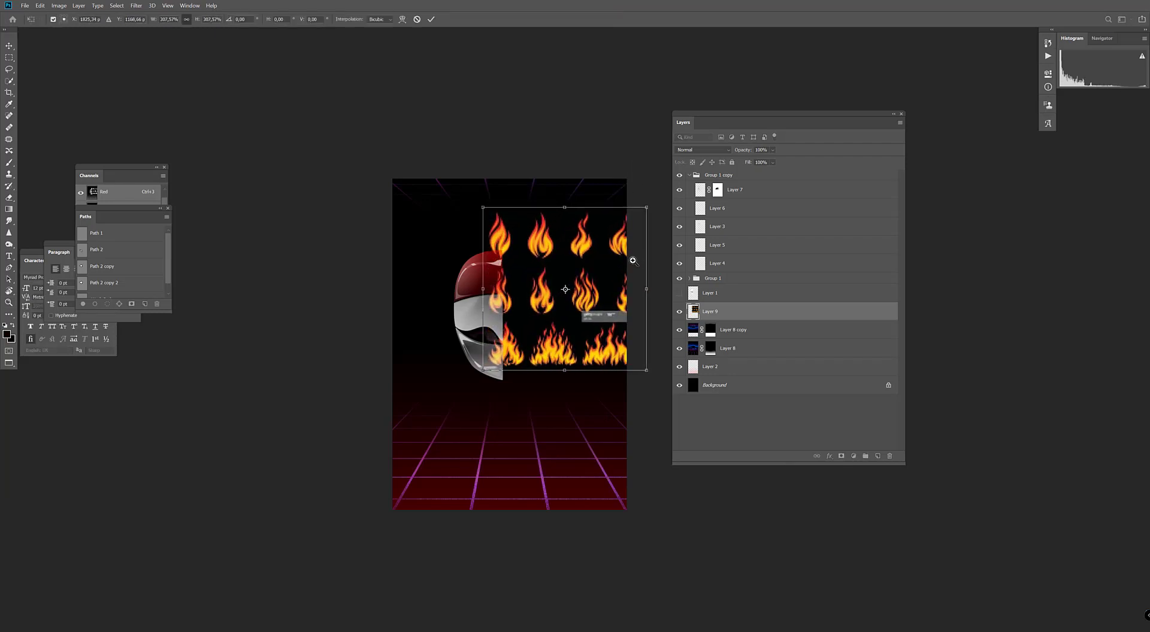
key("Return")
mouse_move(526, 294)
left_mouse_down()
mouse_move(472, 307)
mouse_move(467, 297)
left_mouse_up()
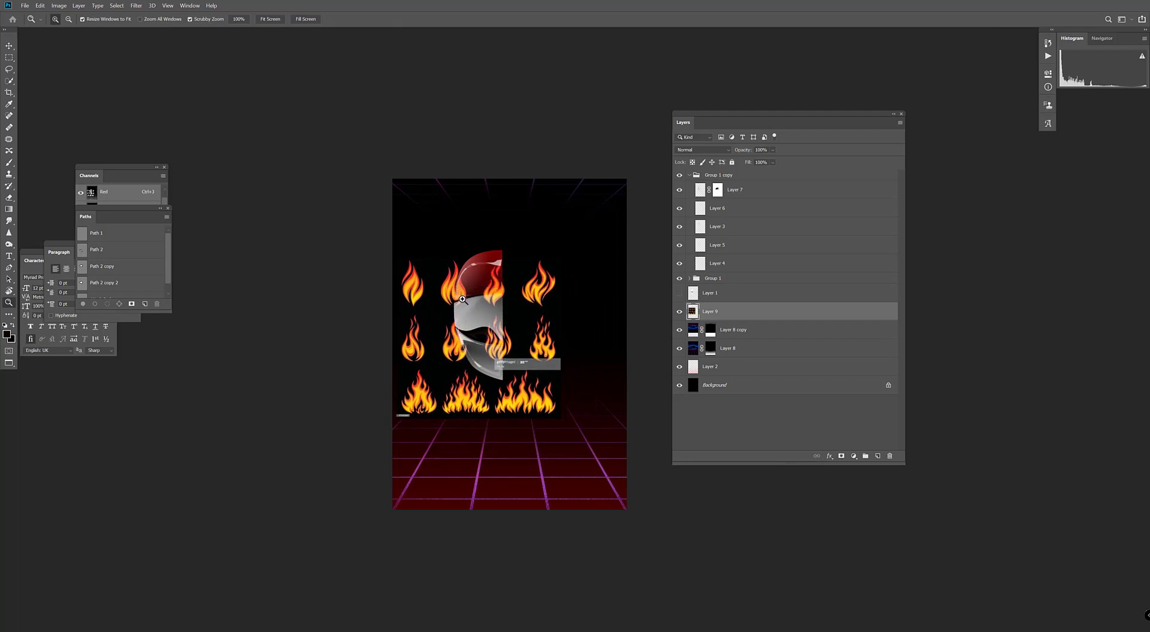
key("l")
key("Delete")
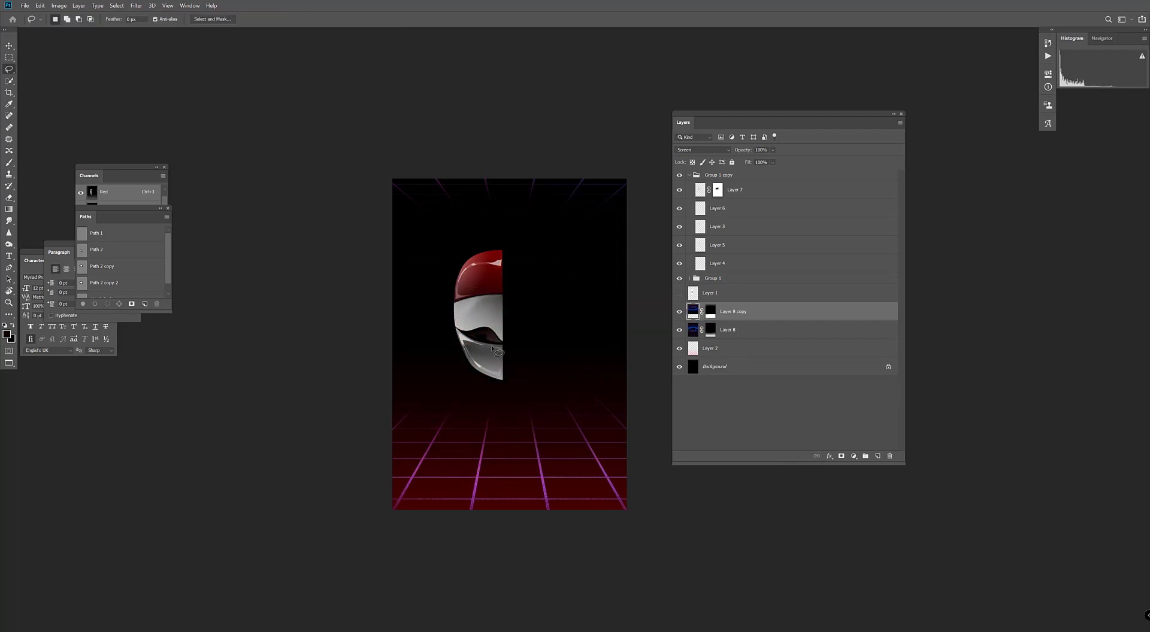
- Switch to Illustrator to examine the flame shape on the original poster, and return to Pinterest in Chrome
key("alt+Tab")
key("alt+Tab")
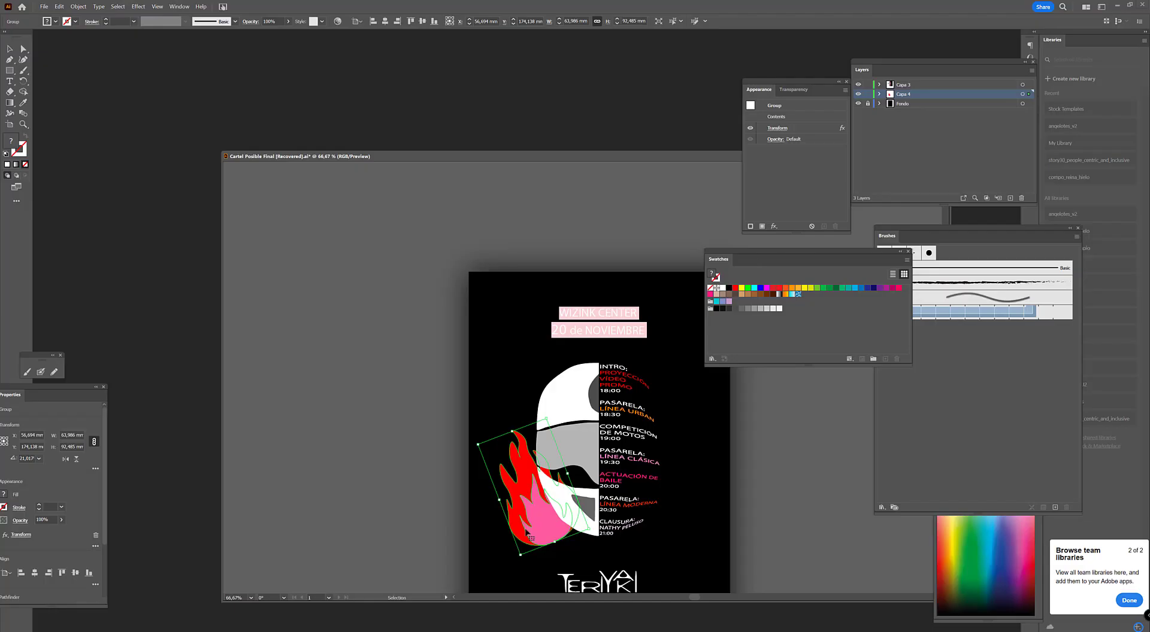
key("alt+Tab")
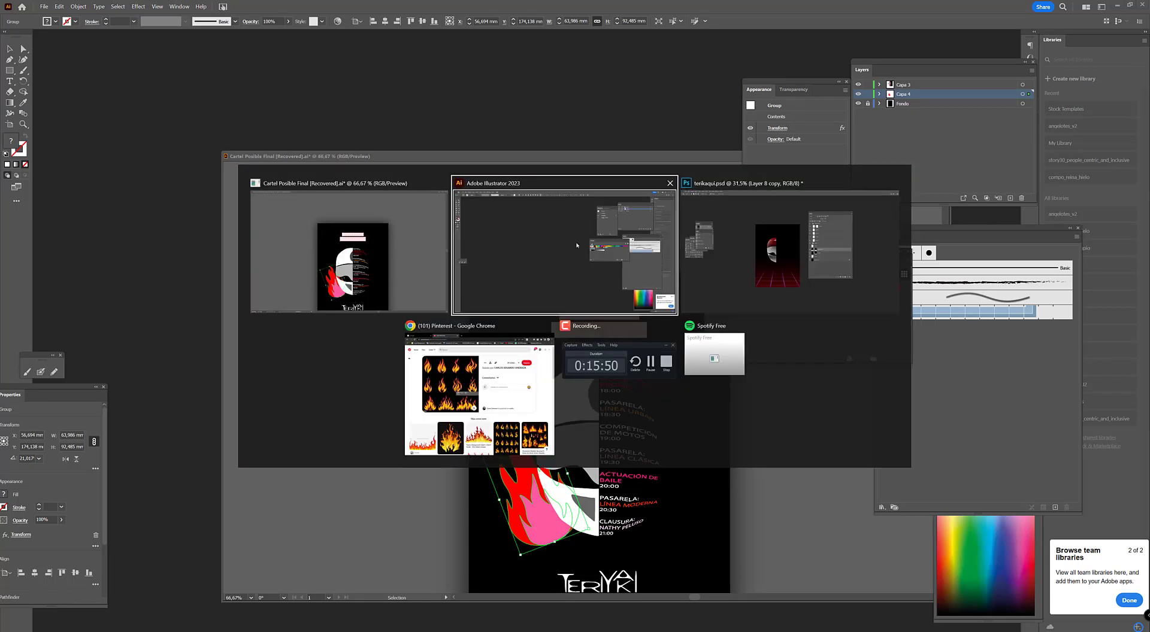
key("alt+Tab")
key("alt+Tab")
- Browse more related flame pins and open the "Cartoon campfire. Fire flames" pin from Design Bundles
scroll(604, 289, "down", 10)
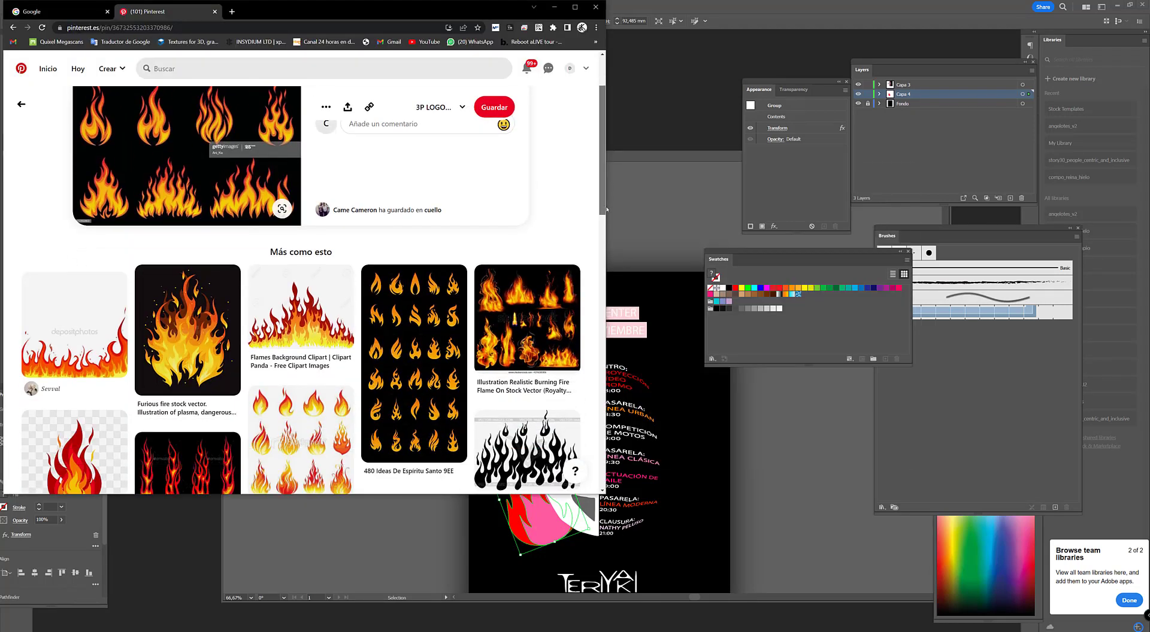
scroll(604, 289, "up", 3)
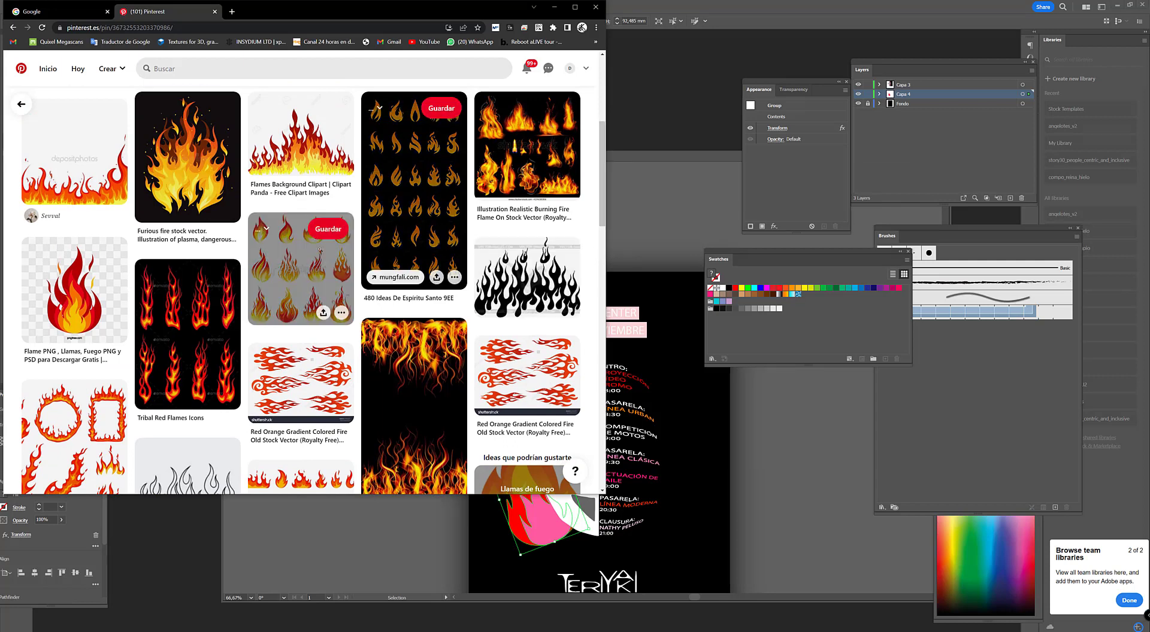
left_click(288, 481)
left_click(74, 437)
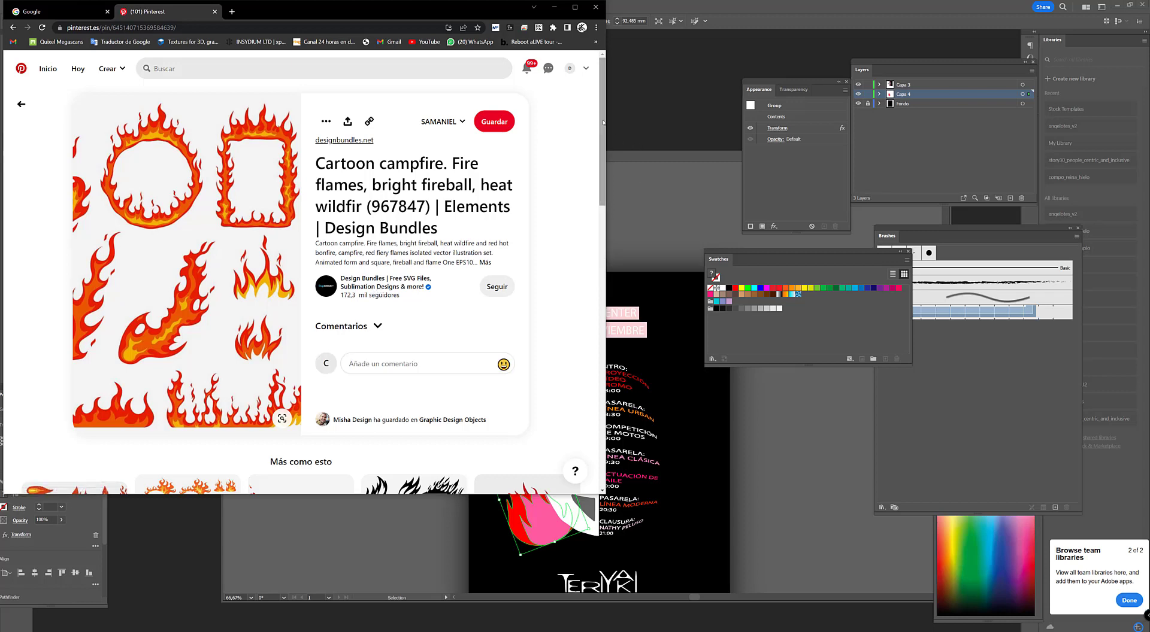
- Open the related pngtree "Flame PNG, Llamas, Fuego" pin and copy its flame image
left_click_drag(603, 122, 604, 198)
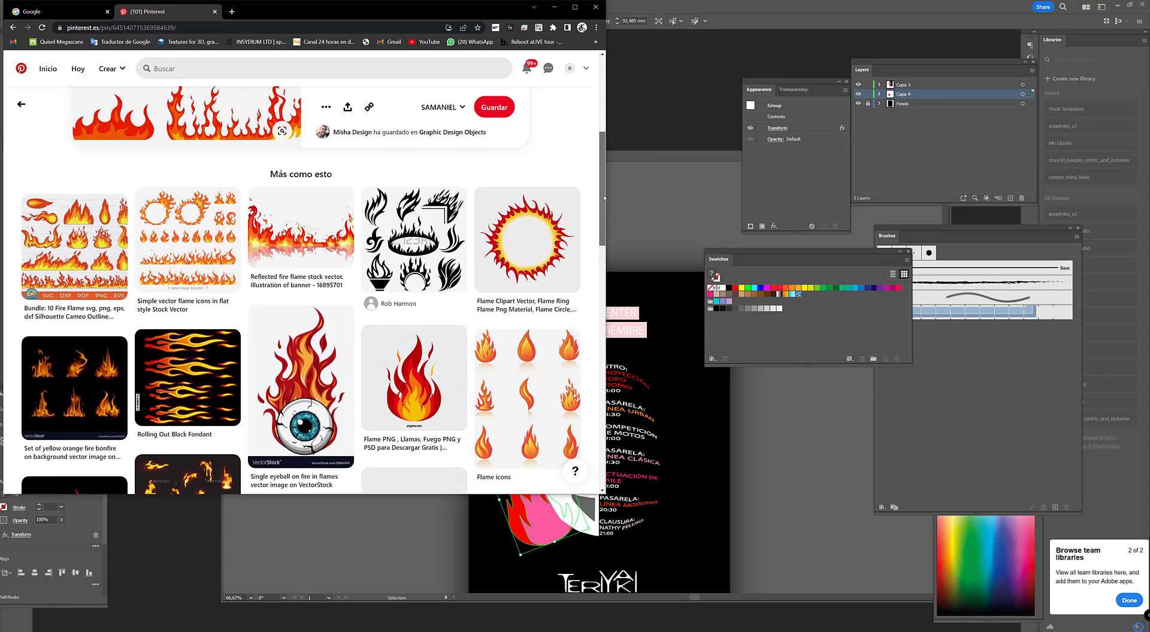
scroll(400, 325, "down", 2)
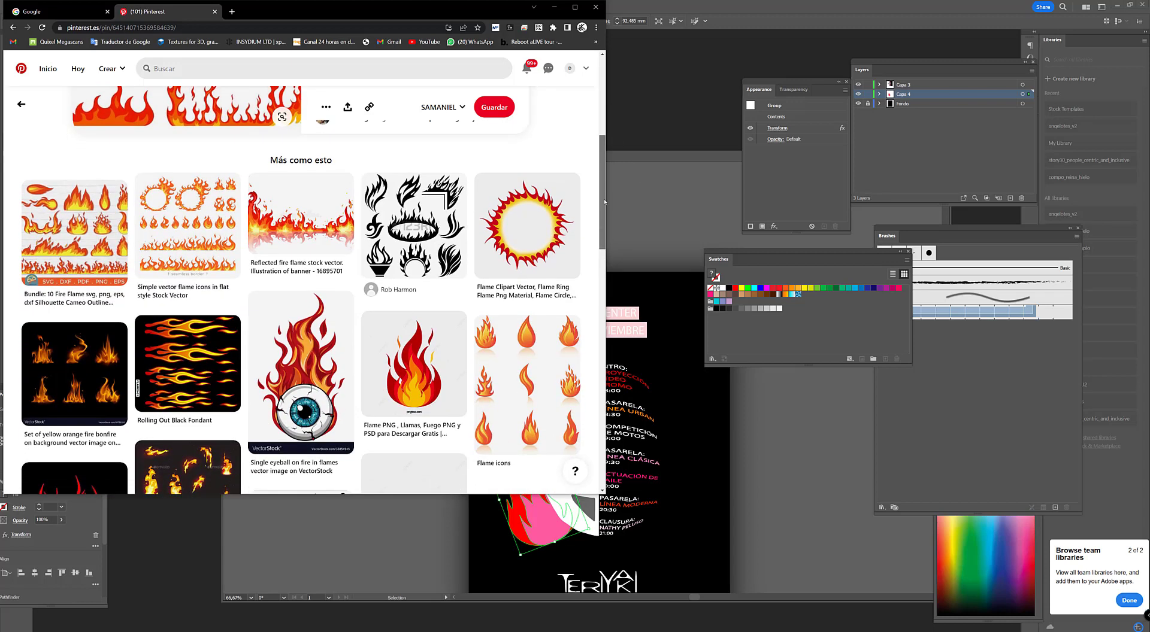
left_click(414, 321)
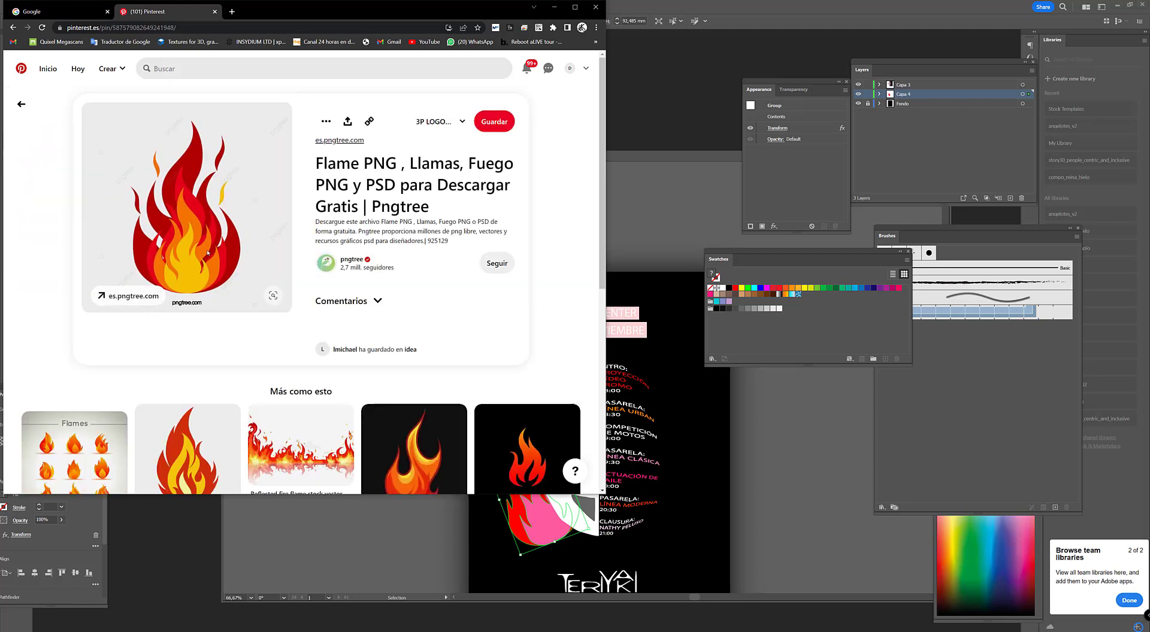
right_click(208, 253)
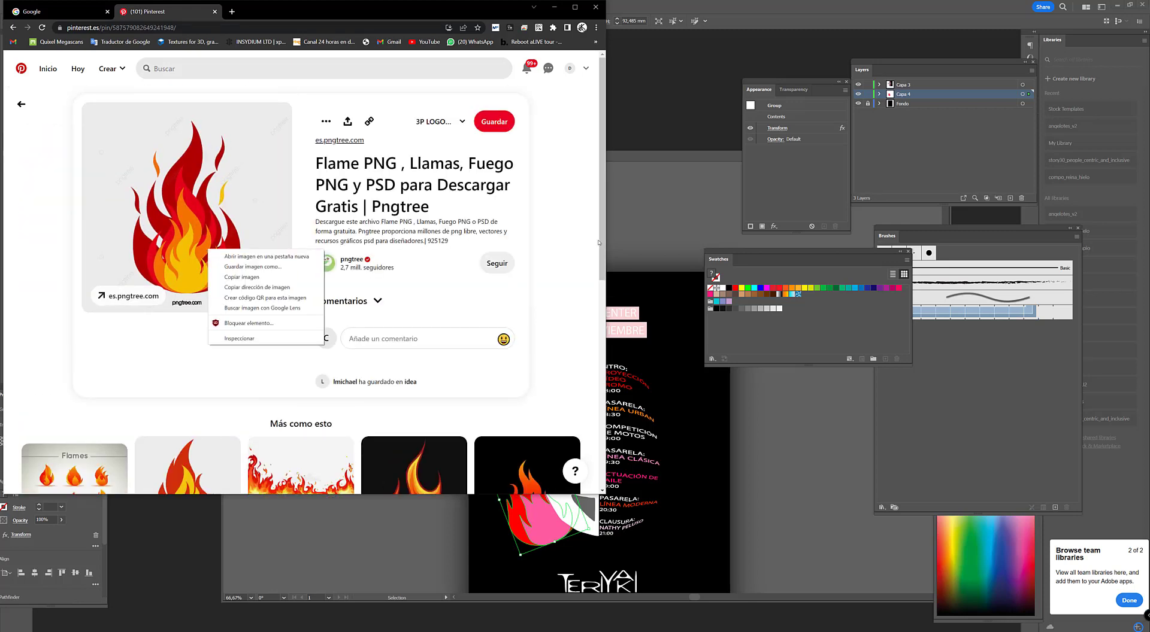
left_click(234, 277)
- Switch to the terikaqui.psd poster in Photoshop, paste the copied flame and enlarge it beside the half helmet
left_click(615, 381)
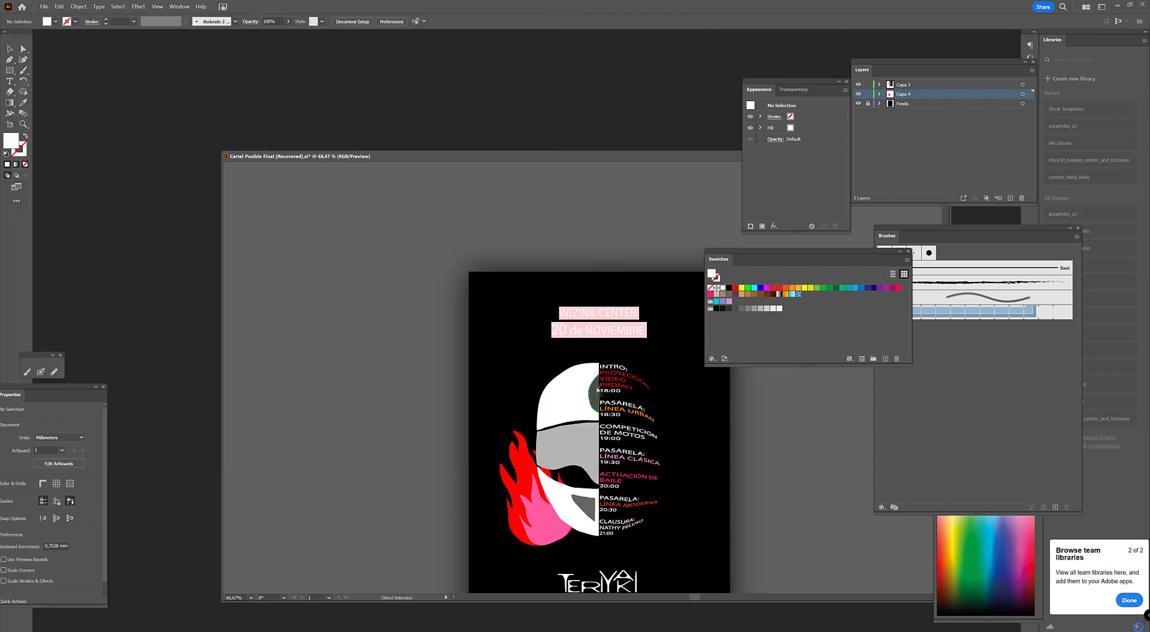
key("alt+Tab")
key("alt+Tab")
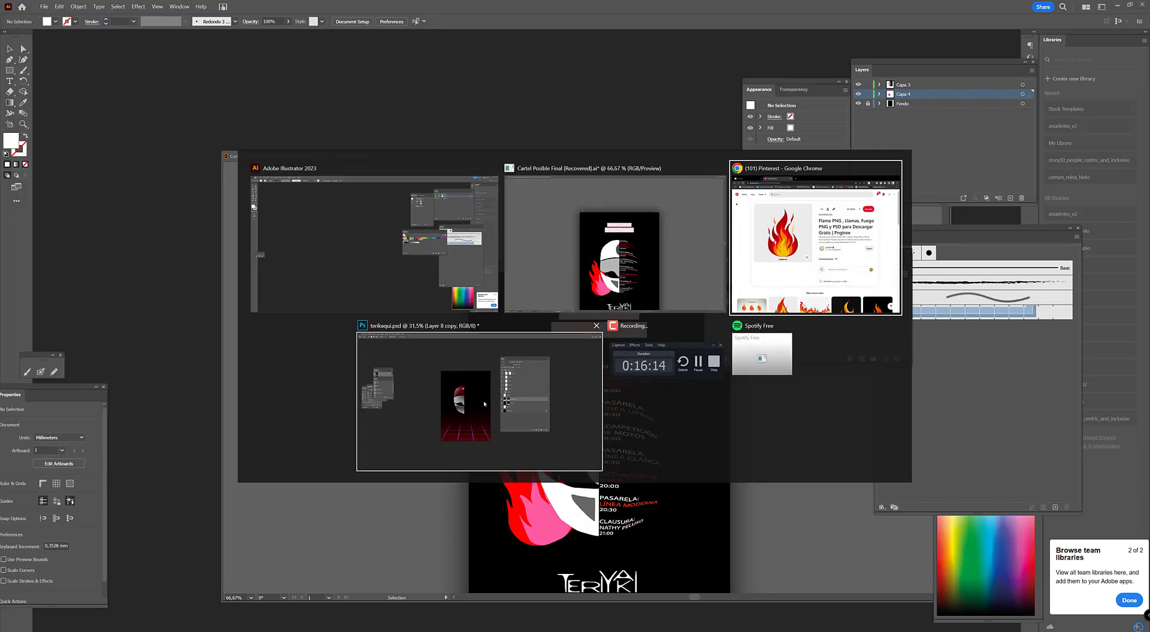
key("ctrl+v")
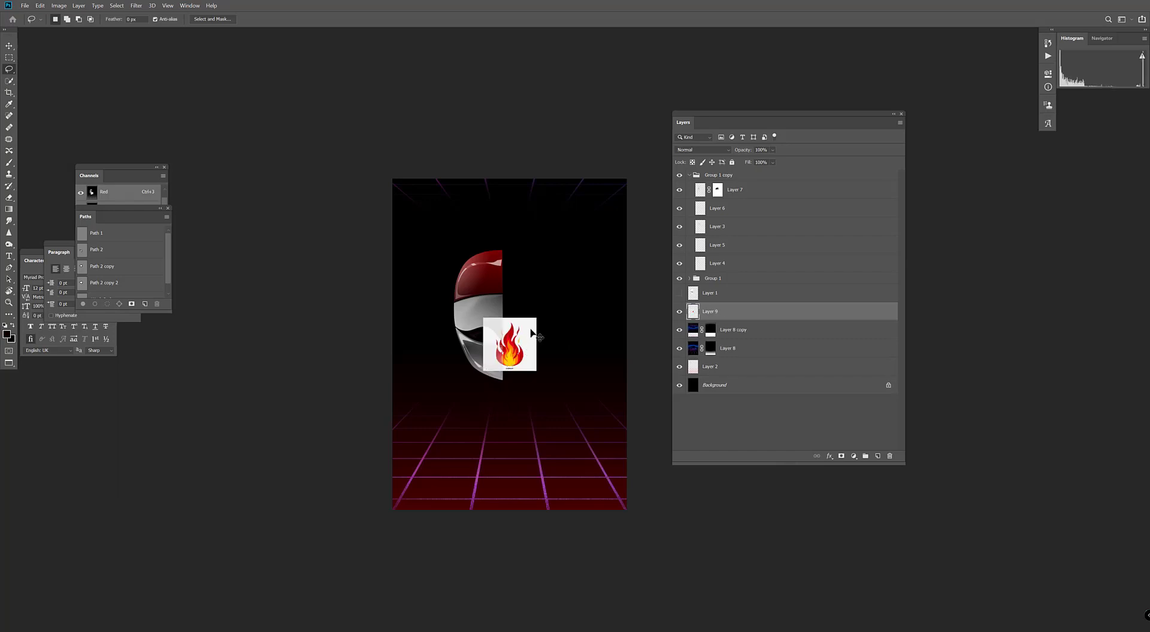
key("ctrl+t")
mouse_move(537, 317)
left_mouse_down()
mouse_move(600, 253)
mouse_move(548, 238)
left_mouse_up()
key("Return")
key("l")
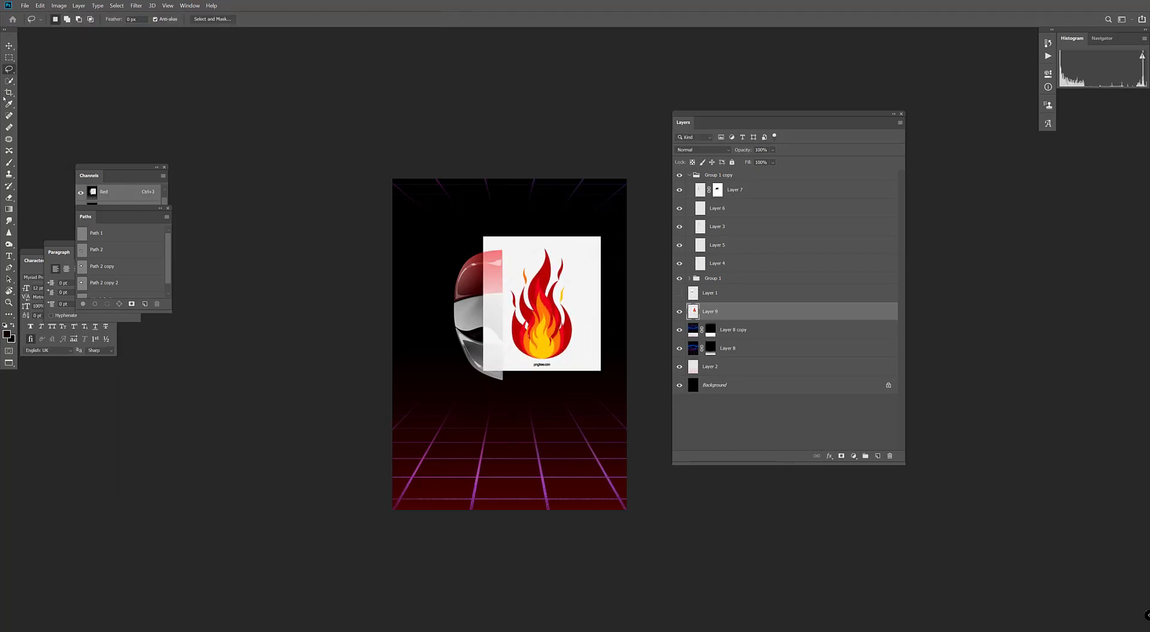
- Select the flame image's white background with the Magic Wand, delete it and clear the selection
left_click(9, 80)
left_click(44, 90)
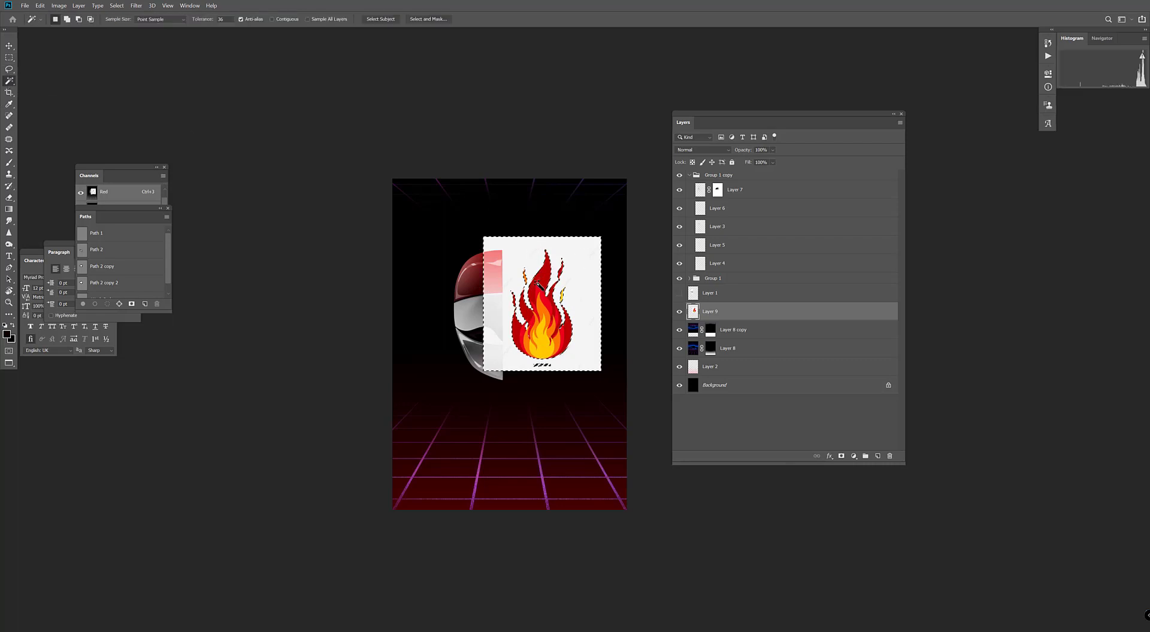
left_click(553, 287)
key("Delete")
key("ctrl+d")
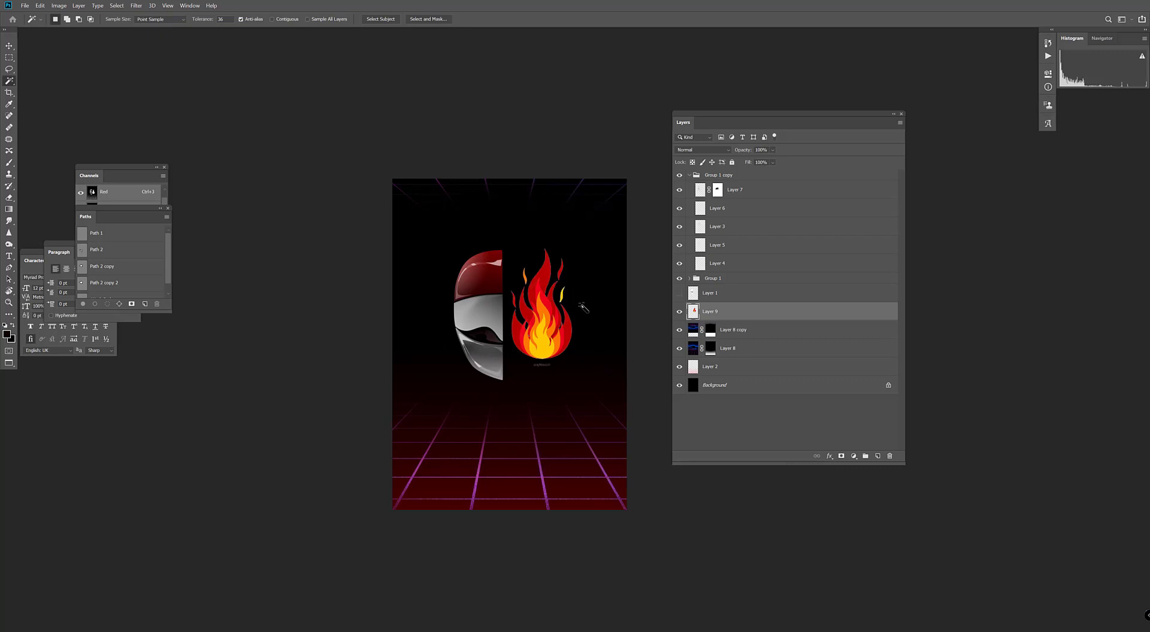
- Move the flame onto the half helmet's left edge and warp it into a curve following the helmet's outline
key("ctrl+t")
left_click_drag(545, 267, 460, 288)
left_click(402, 20)
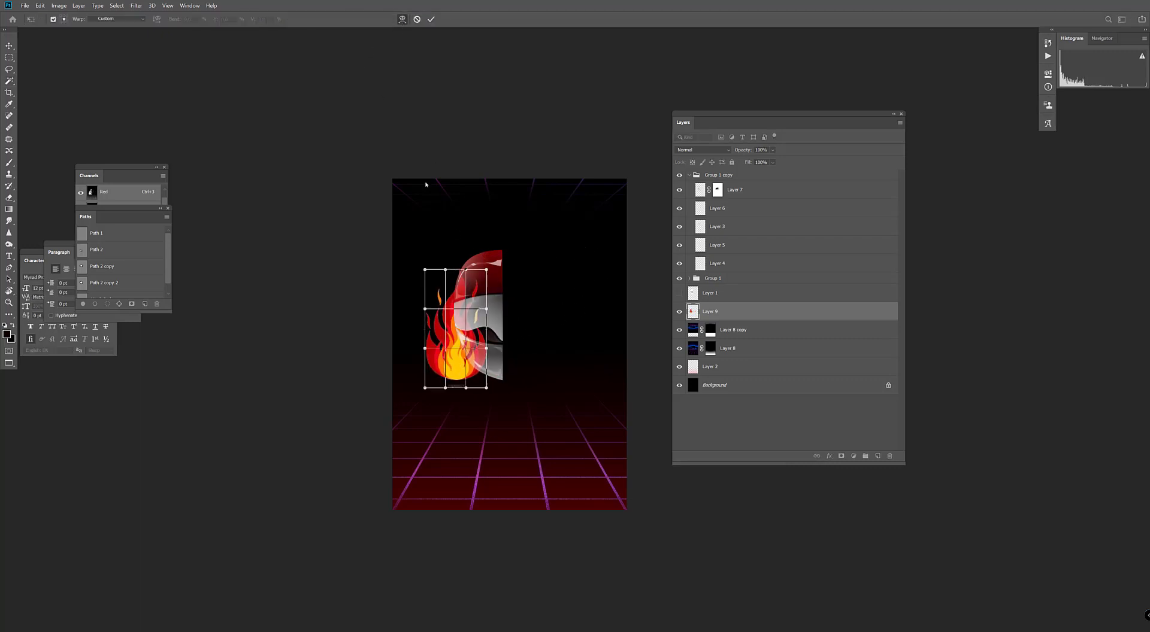
mouse_move(447, 387)
left_mouse_down()
mouse_move(454, 397)
mouse_move(449, 387)
left_mouse_up()
left_click_drag(425, 348, 468, 400)
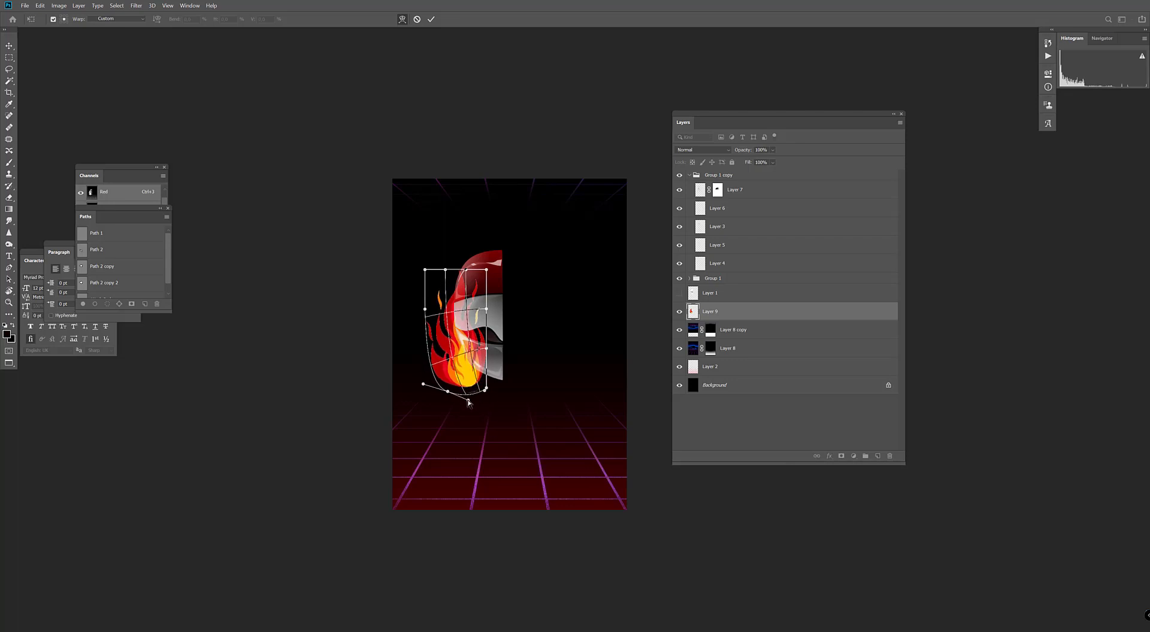
left_click_drag(454, 322, 450, 321)
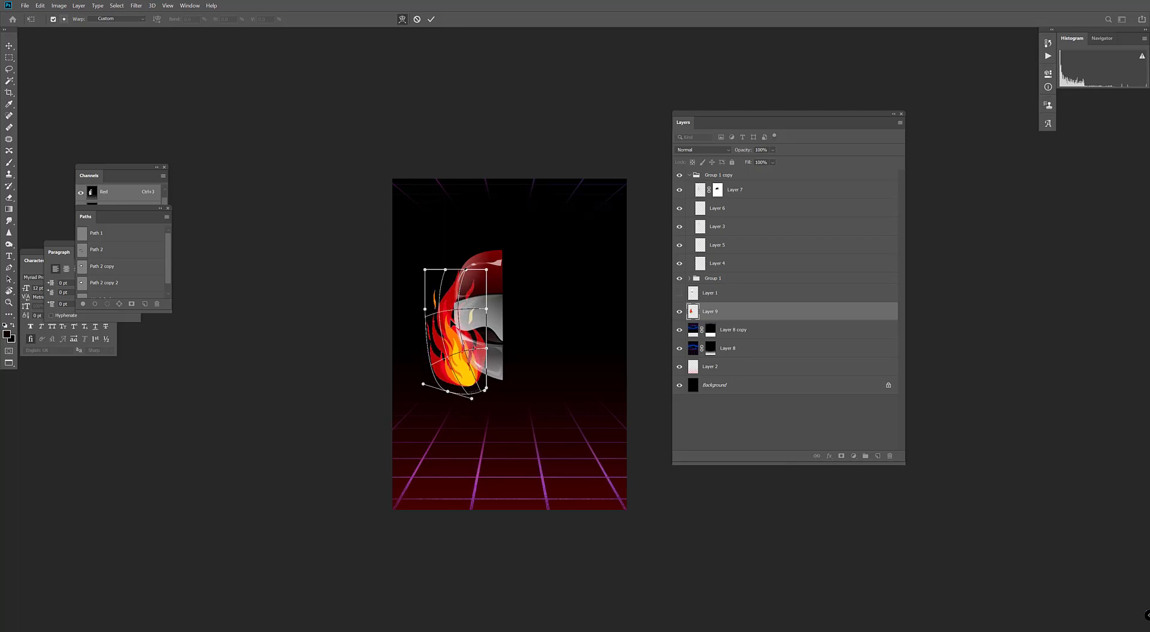
left_click_drag(424, 273, 429, 269)
left_click_drag(424, 309, 407, 321)
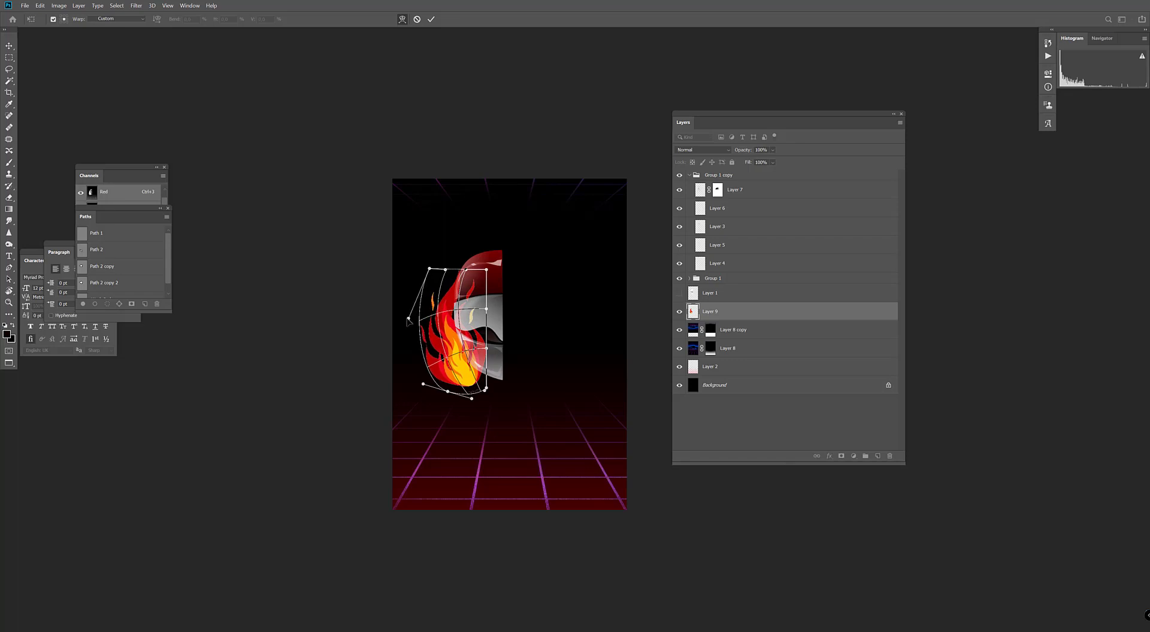
key("Return")
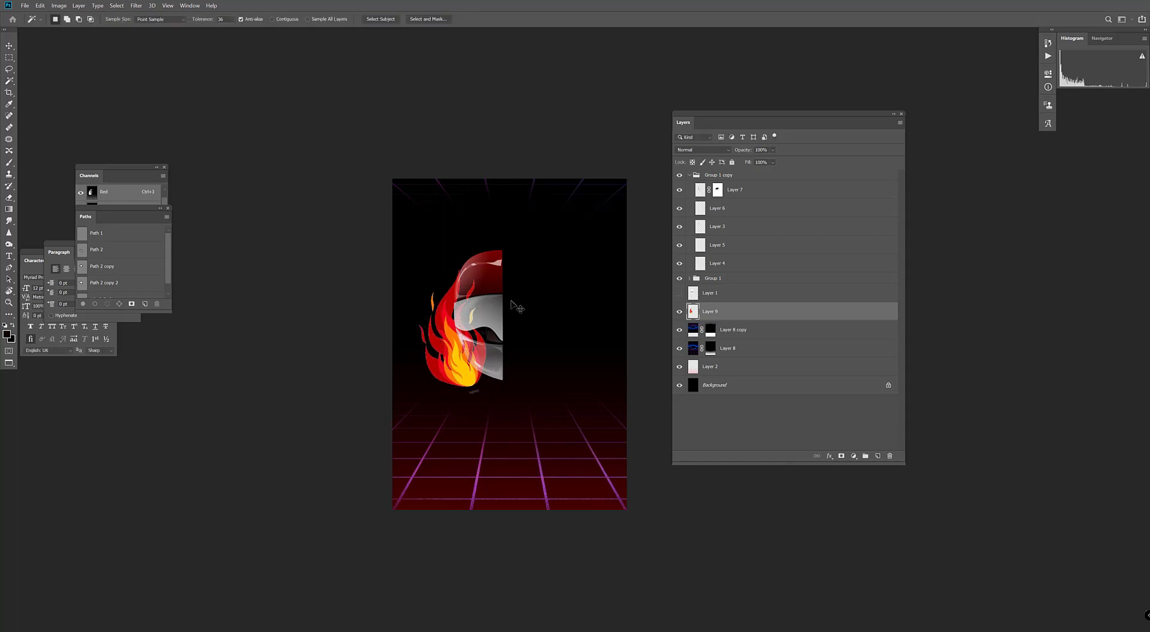
- Rotate the flame about 20 degrees counter-clockwise, scale it to 79% and warp its base and tip around the helmet's lower edge
key("ctrl+t")
left_click_drag(512, 244, 476, 230)
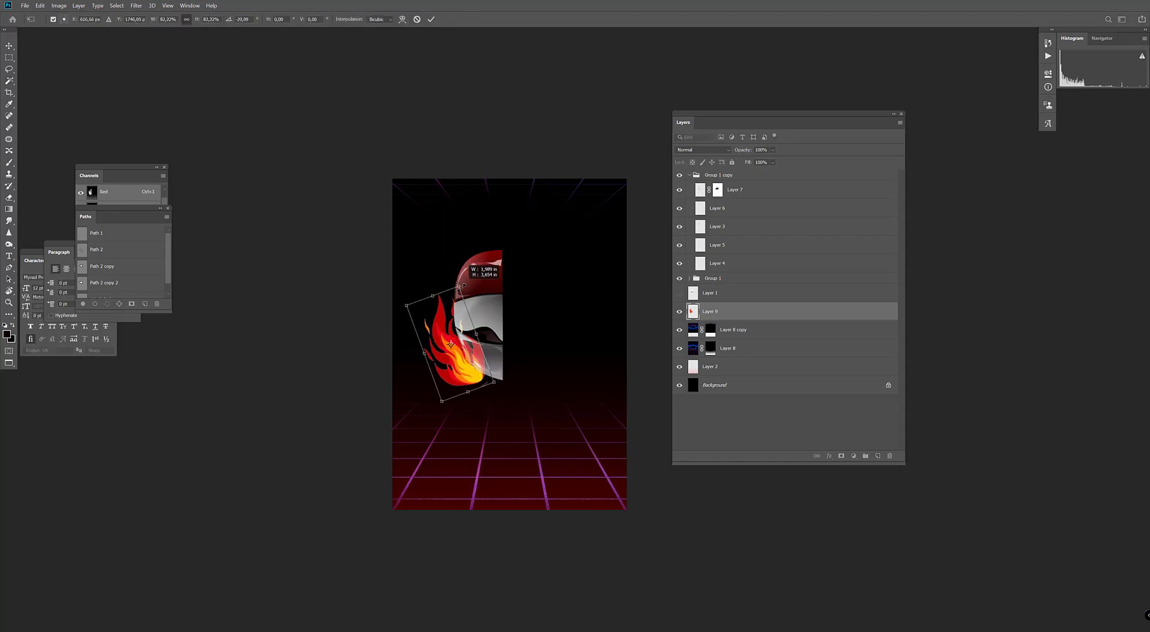
left_click_drag(463, 286, 459, 290)
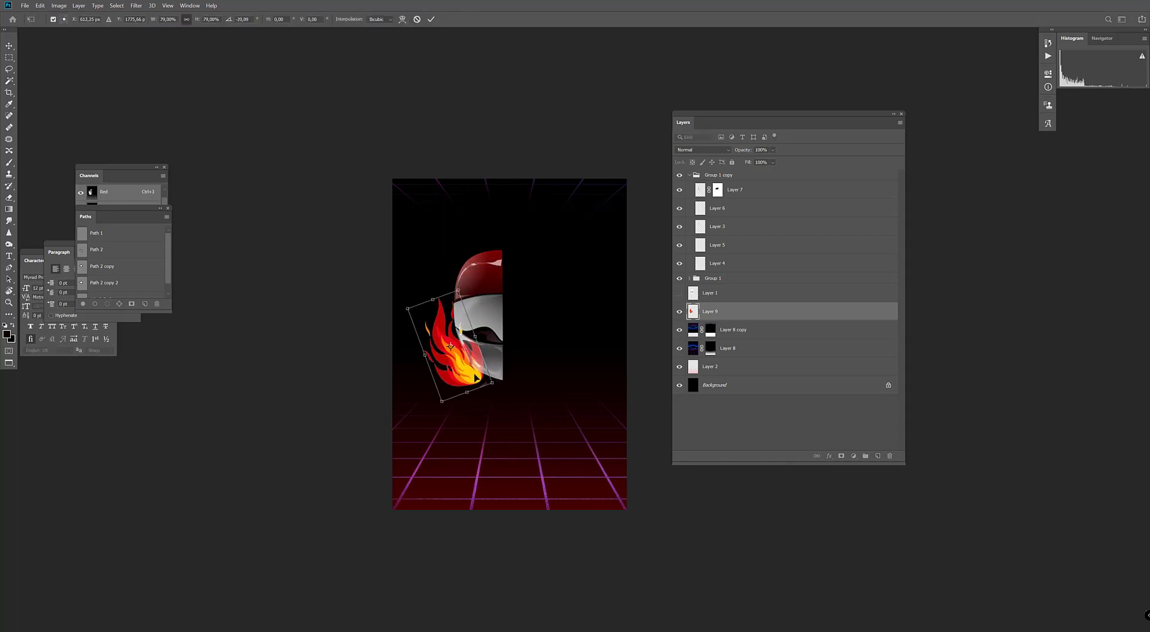
left_click(402, 19)
left_click_drag(464, 412, 486, 410)
left_click_drag(434, 368, 424, 373)
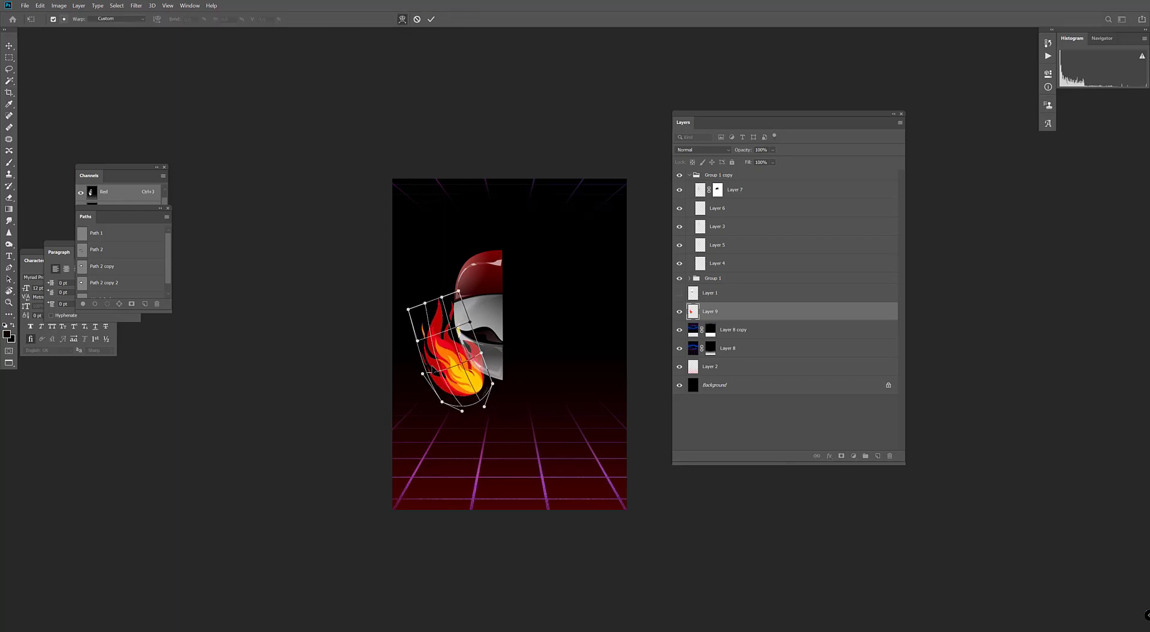
left_click_drag(409, 309, 445, 293)
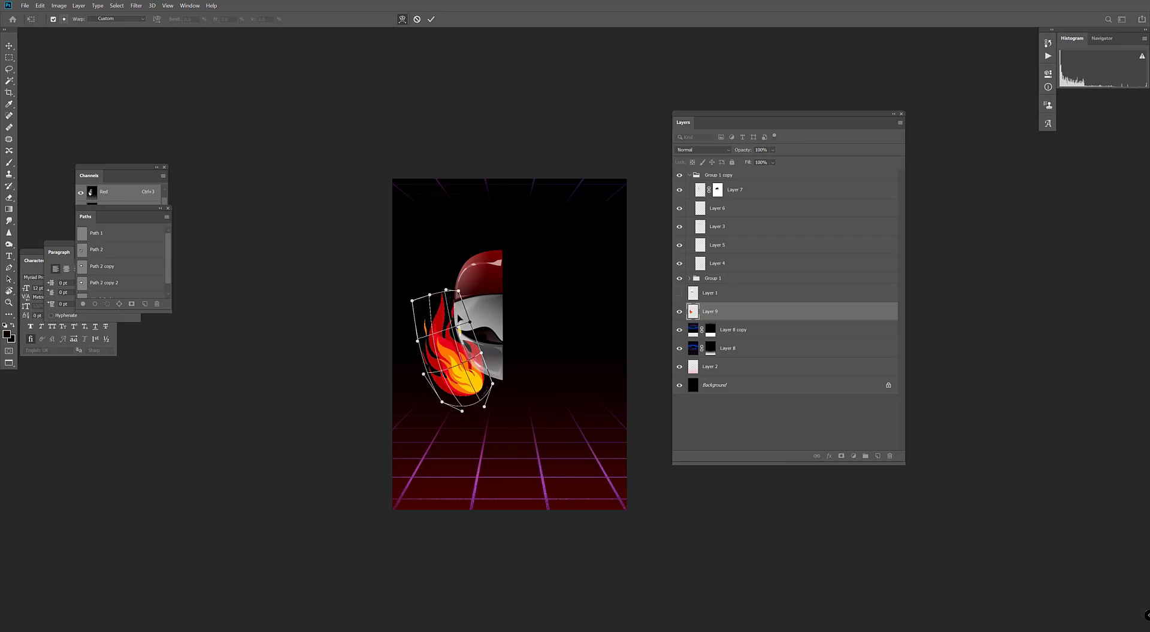
key("Return")
- Add a layer mask to the flame and paint out the parts overlapping the helmet and the leftover marks beside it
key("w")
key("e")
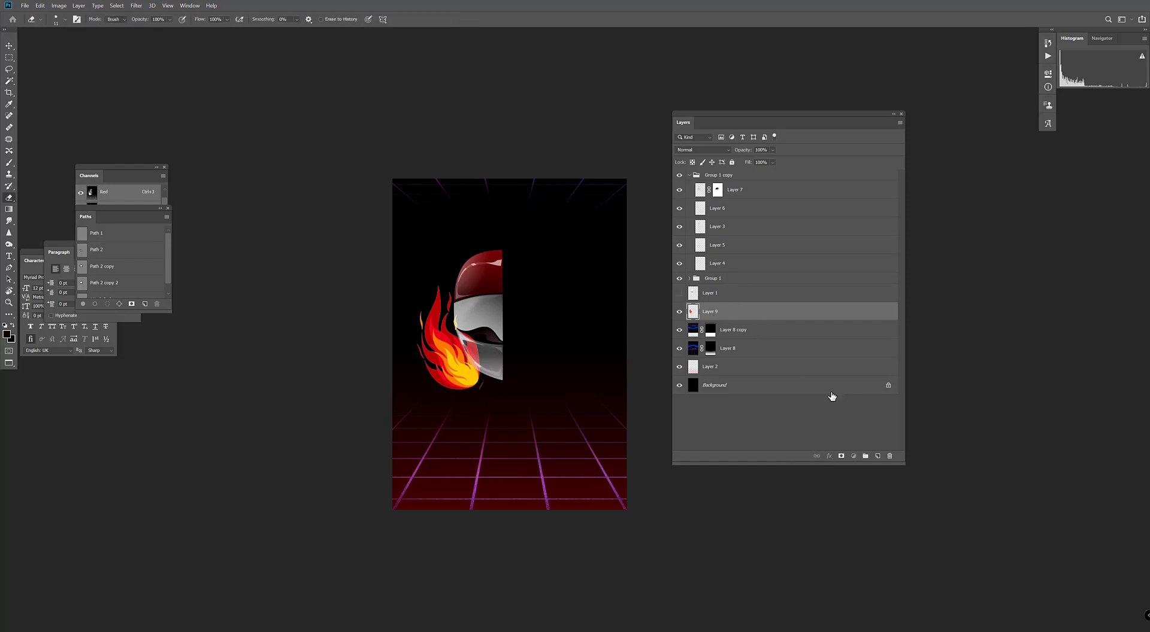
left_click(840, 457)
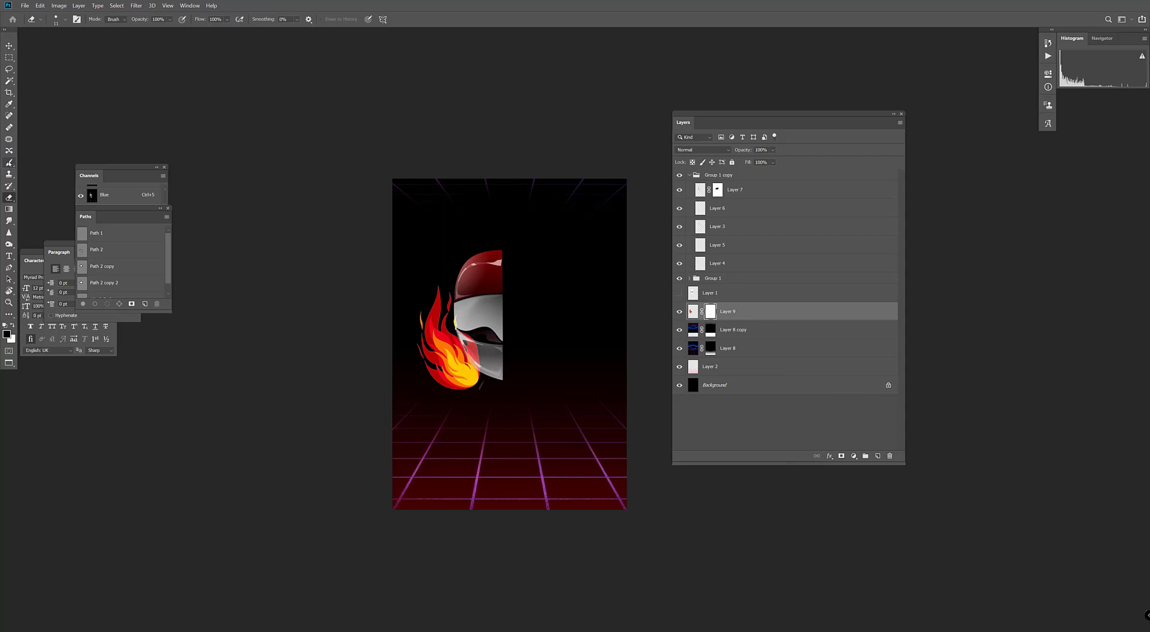
left_click(9, 163)
right_click(418, 282, "alt")
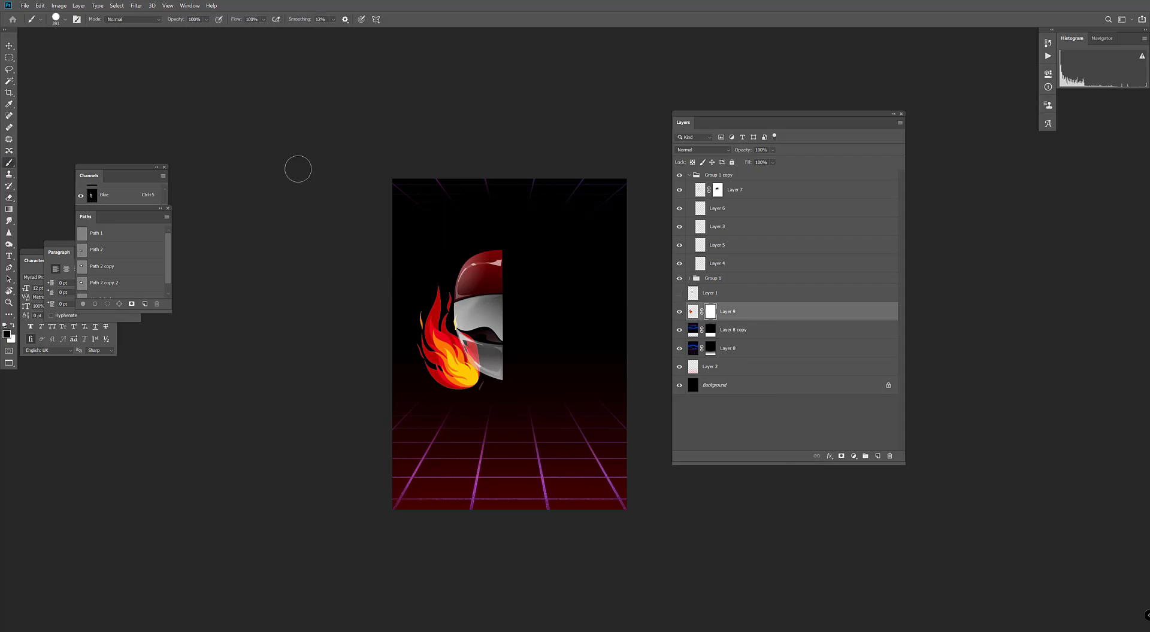
mouse_move(514, 375)
left_mouse_down()
mouse_move(498, 395)
mouse_move(513, 385)
mouse_move(480, 391)
left_mouse_up()
double_click(707, 311)
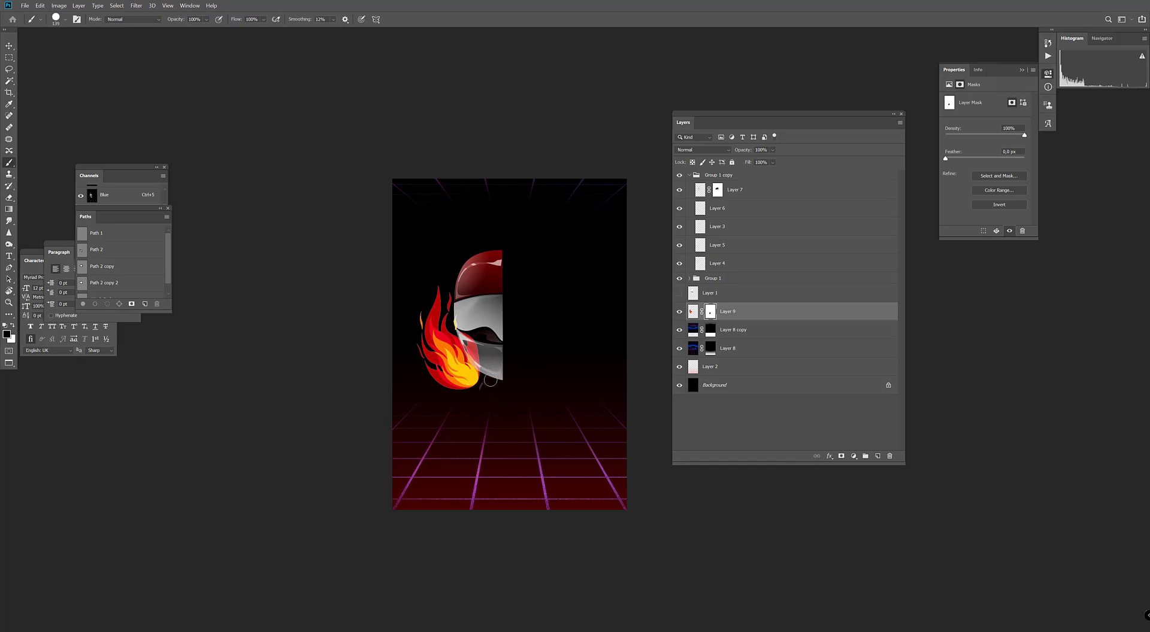
left_click_drag(468, 339, 478, 356)
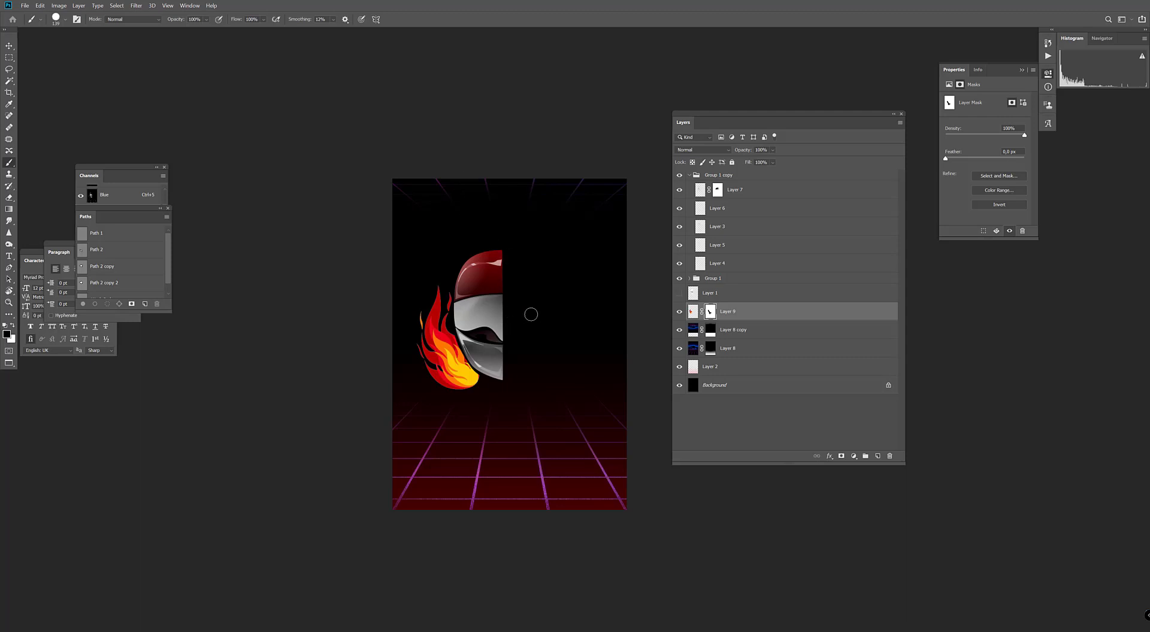
- Set the flame layer's blending mode to Screen
key("z")
left_click_drag(513, 340, 521, 341)
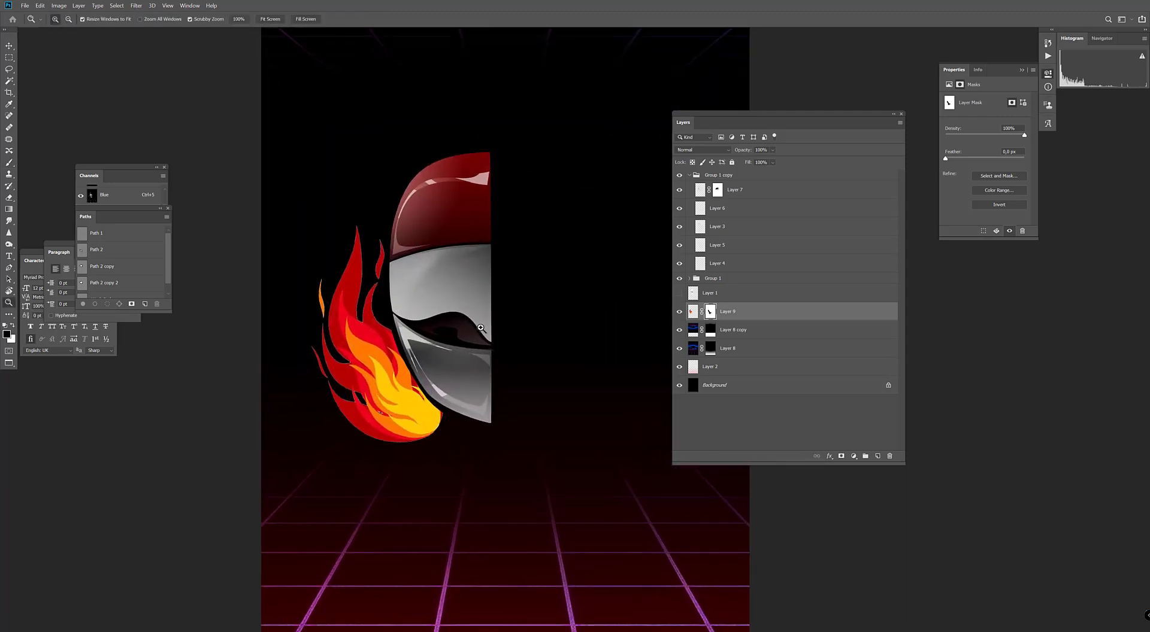
left_click(698, 150)
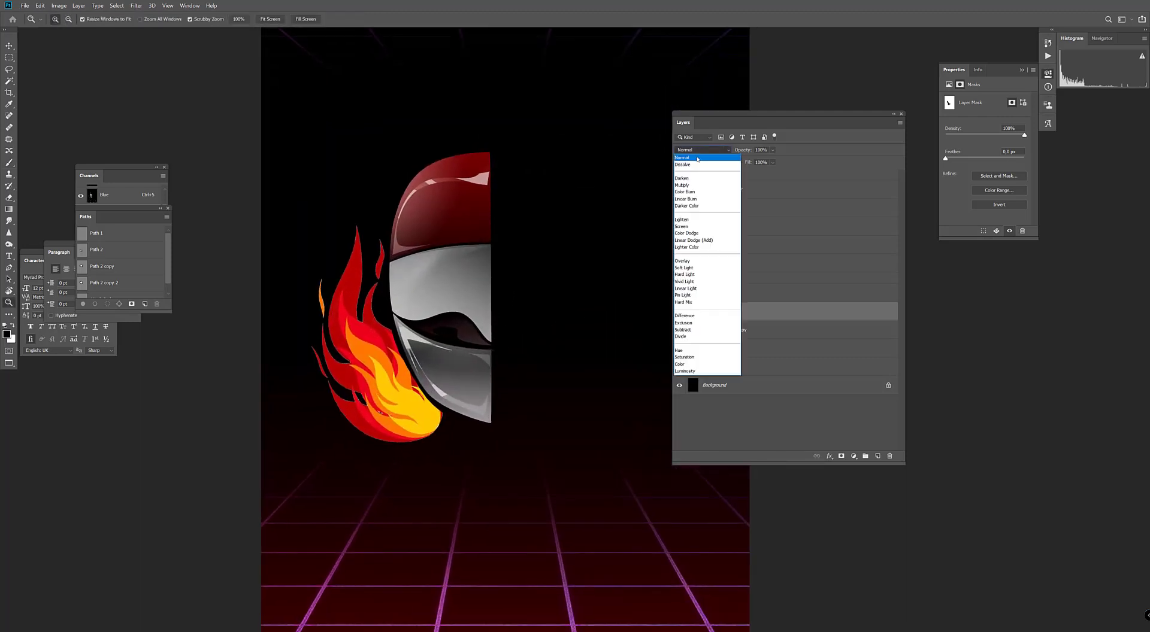
left_click(697, 229)
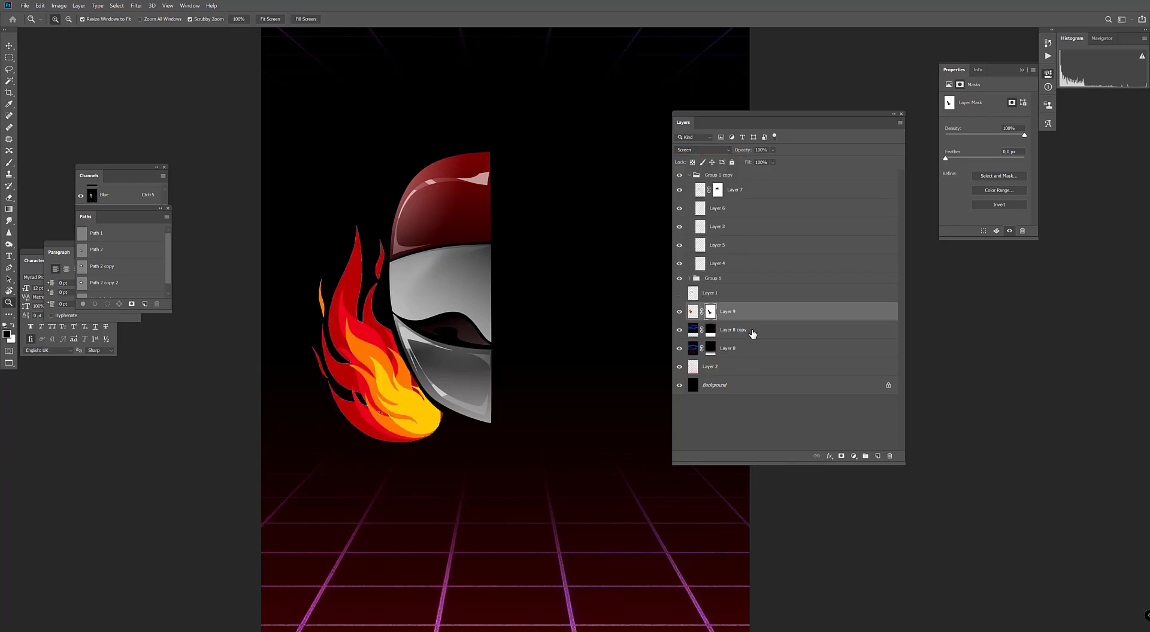
- Try to clear the flame layer's mask outside the flame's outline using an inverted selection, and undo it
left_click(693, 312, "ctrl")
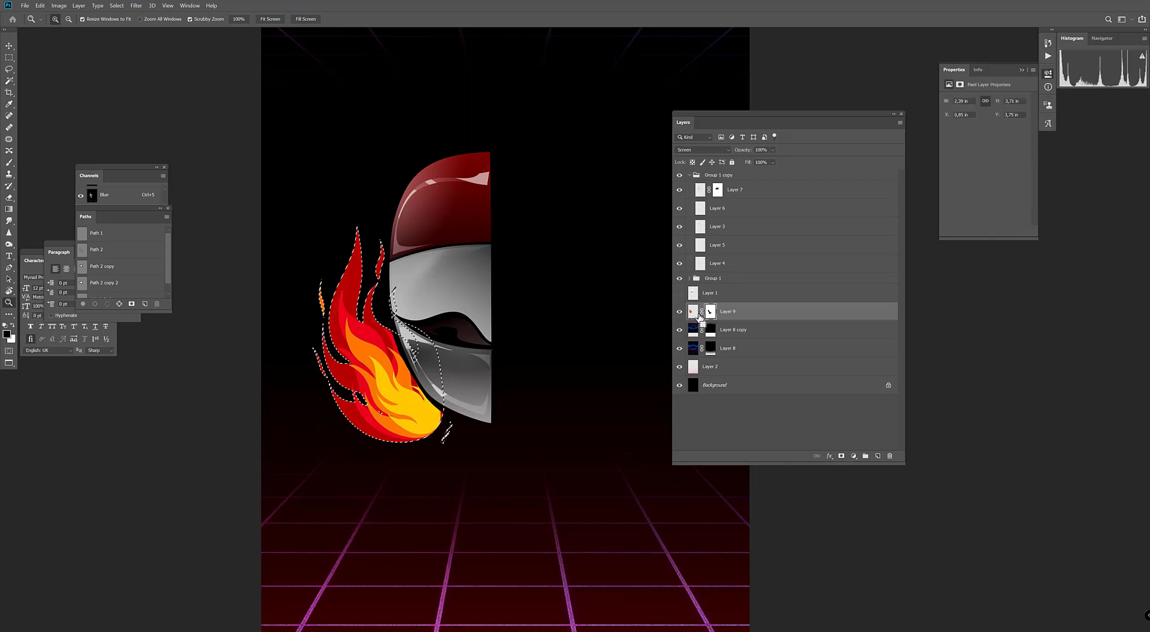
left_click(711, 312)
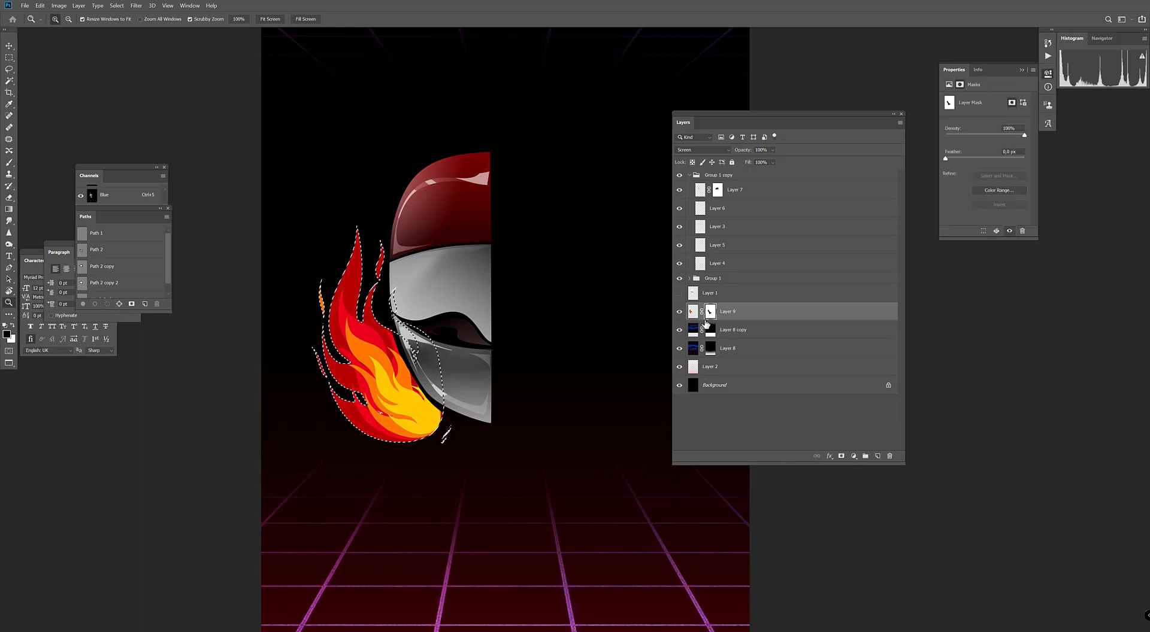
key("ctrl+shift+i")
key("Delete")
key("ctrl+d")
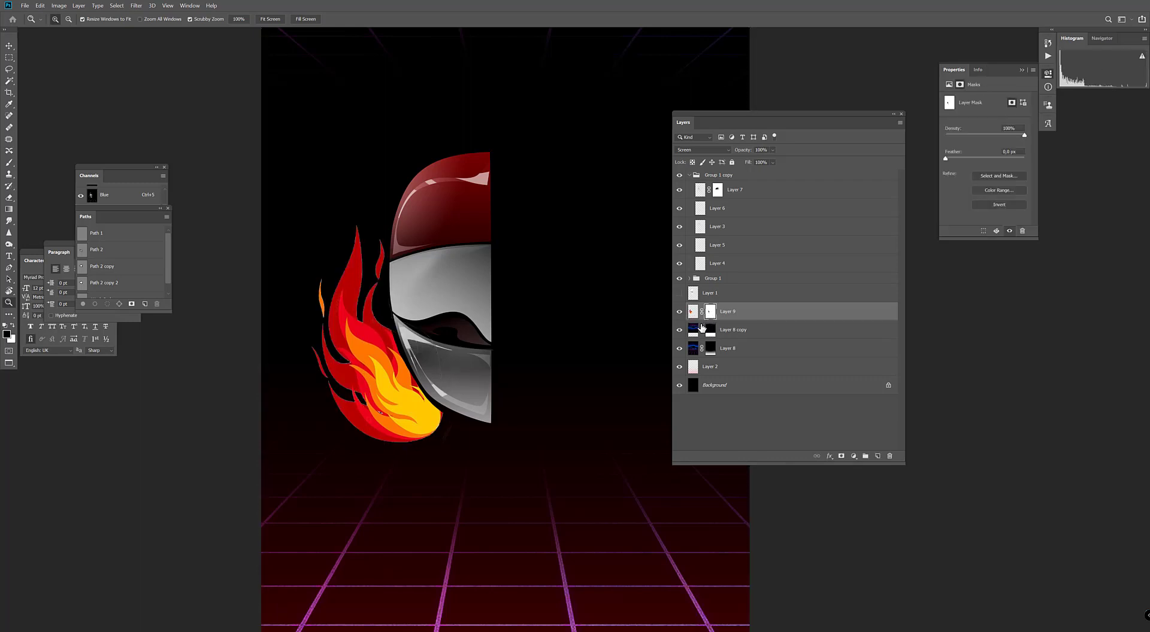
left_click_drag(486, 337, 472, 325)
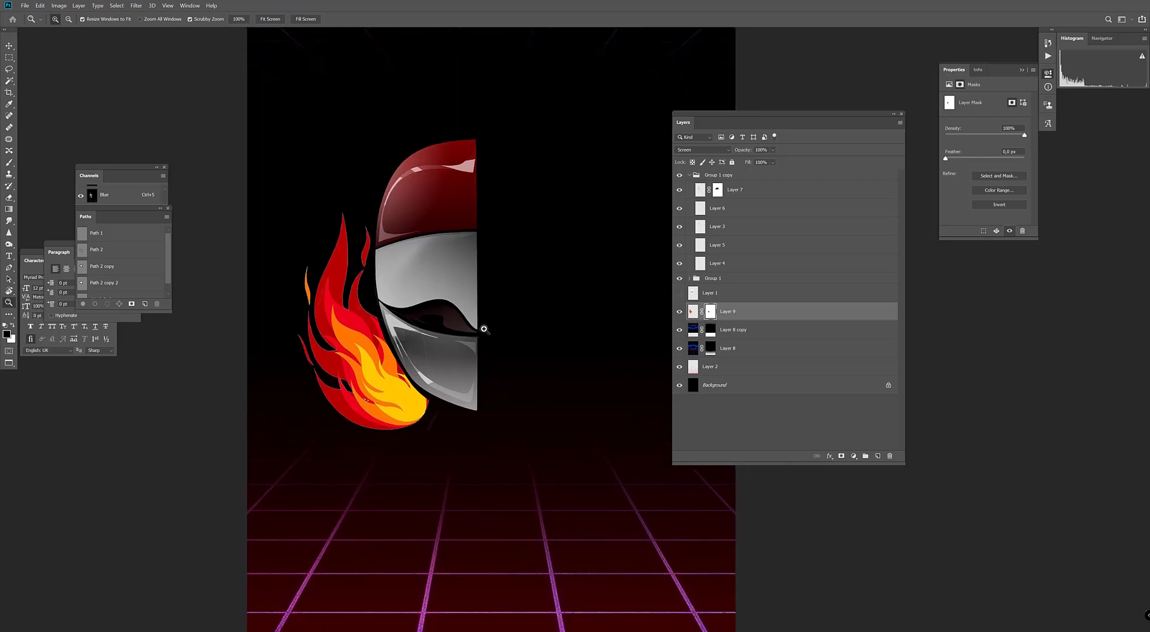
key("ctrl+z")
key("ctrl+z")
key("ctrl+z")
key("ctrl+z")
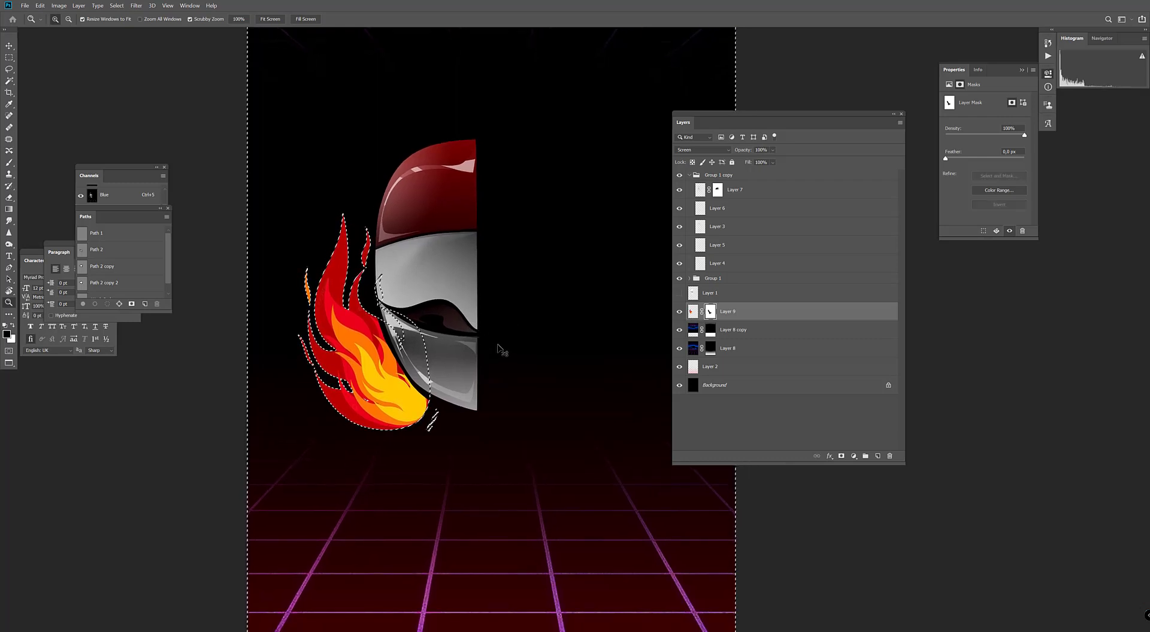
- Duplicate the flame layer, flip the copy horizontally and move it to the opposite side of the poster as a mirror image
left_click_drag(541, 348, 518, 353)
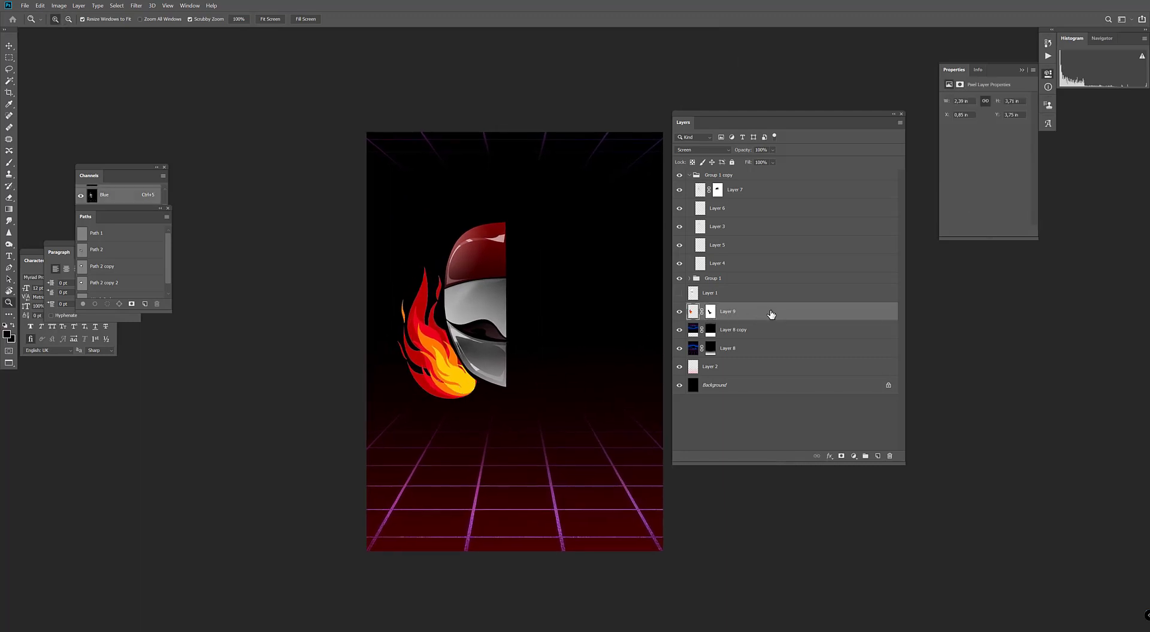
key("ctrl+j")
key("ctrl+t")
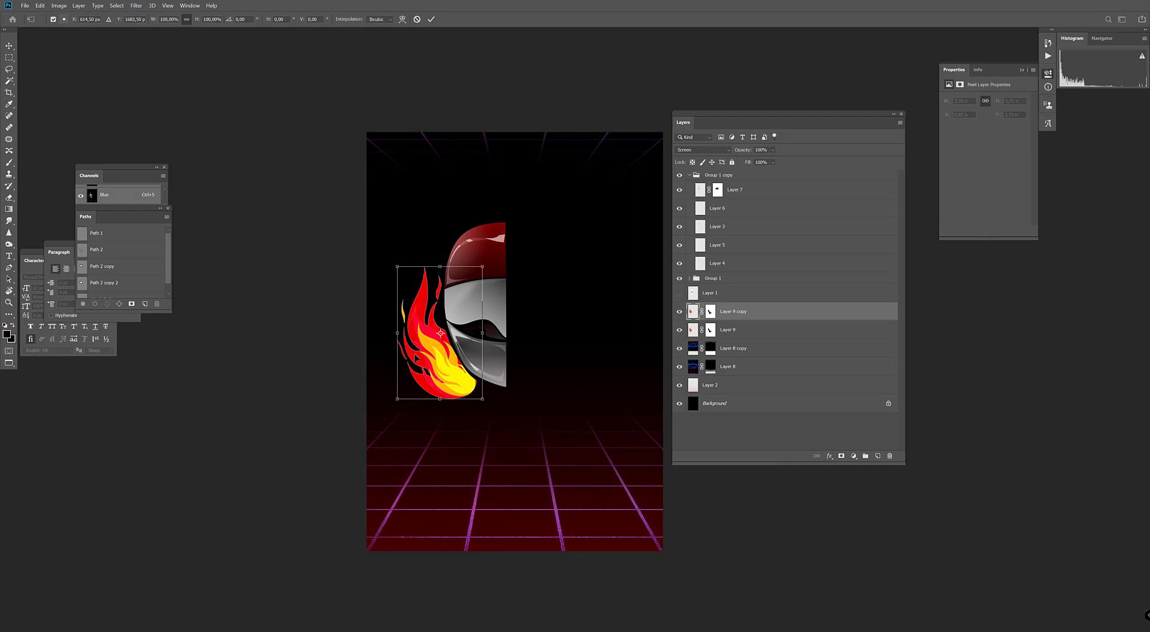
right_click(409, 353)
left_click(443, 468)
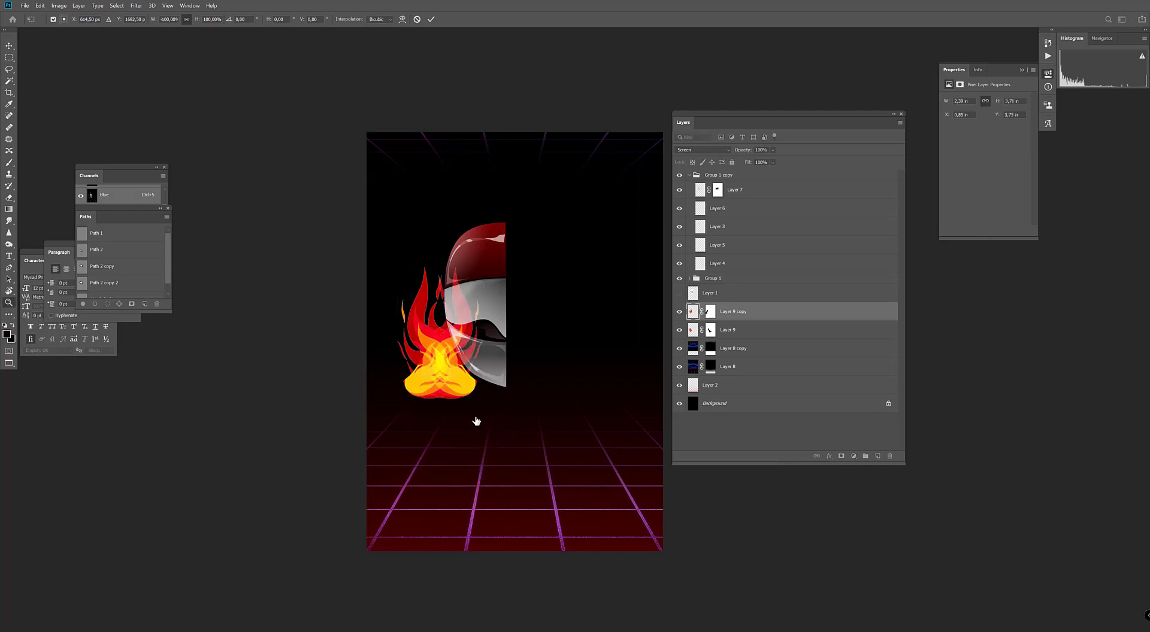
key("Return")
left_click_drag(440, 376, 566, 393)
left_click(575, 376, "alt")
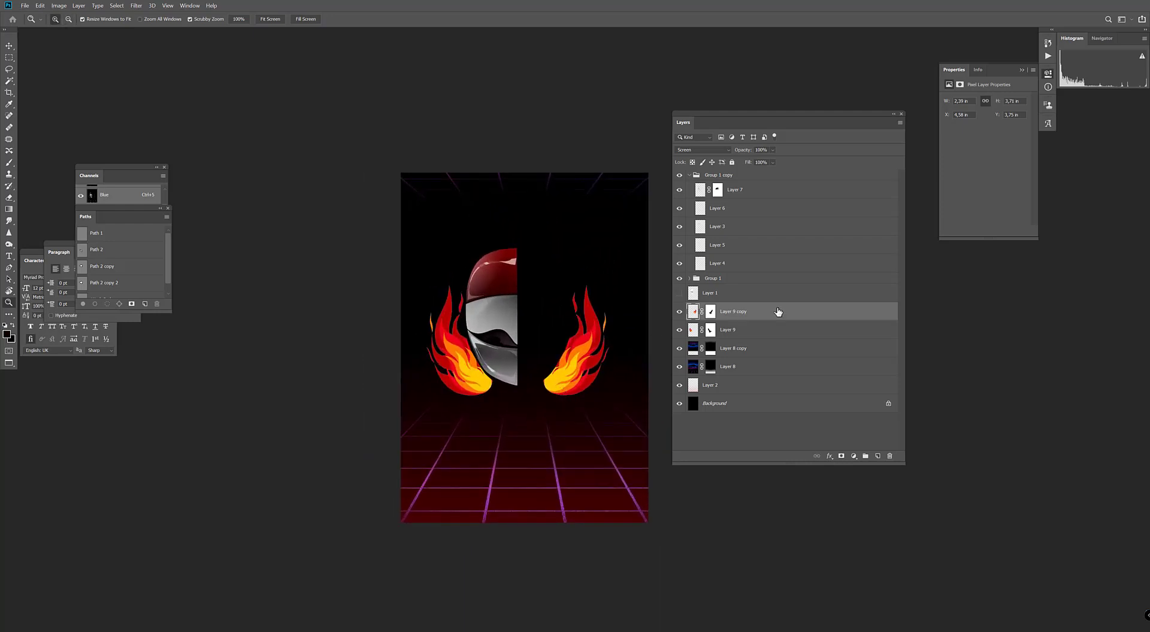
- Add a new layer above the flames and select a small flat ellipse on the floor beneath the left flame
left_click(877, 456)
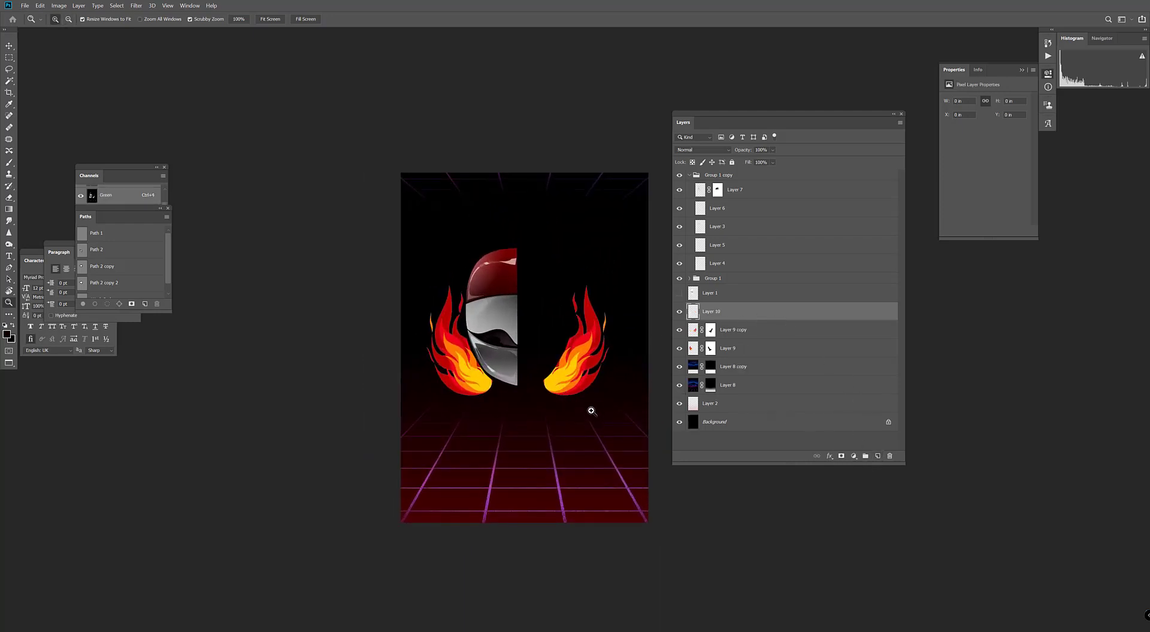
key("m")
right_click(11, 59)
left_click(39, 70)
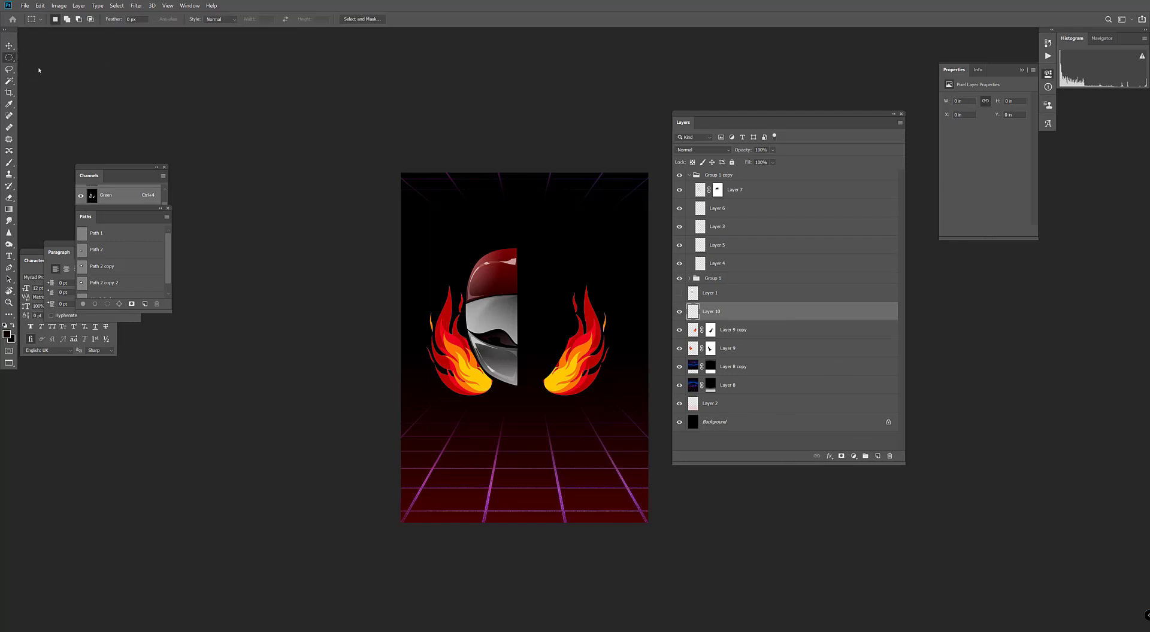
left_click_drag(435, 413, 499, 427)
- On another new layer without a selection, draw a radial gradient glow in the flame's yellow and flatten it beneath the left flame
left_click(876, 457)
key("g")
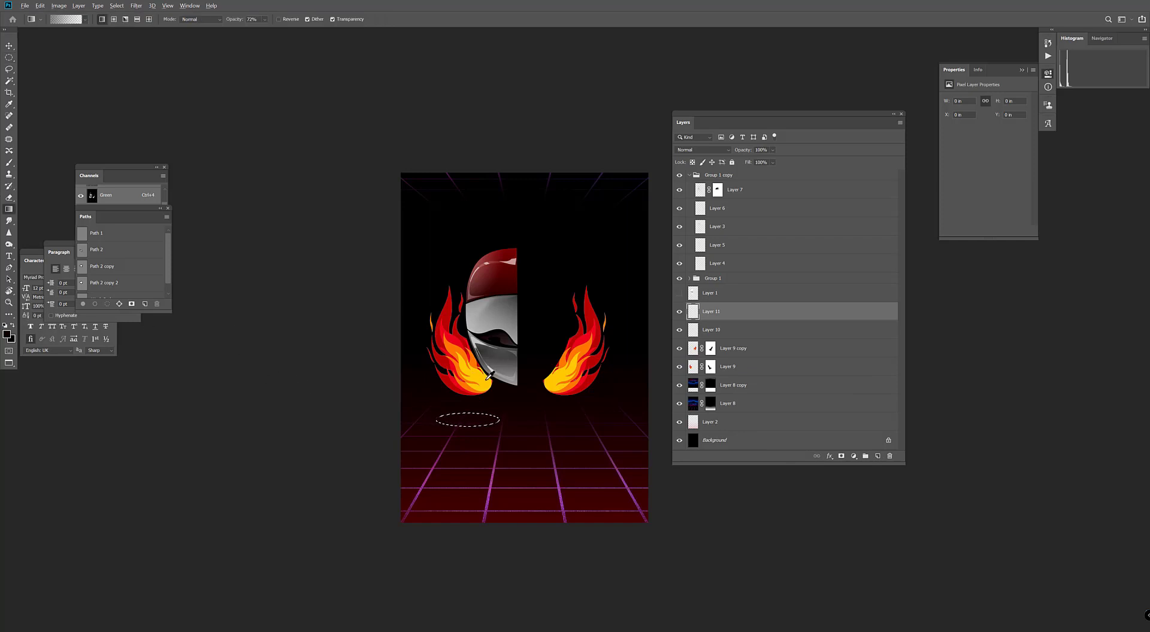
left_click(485, 377, "alt")
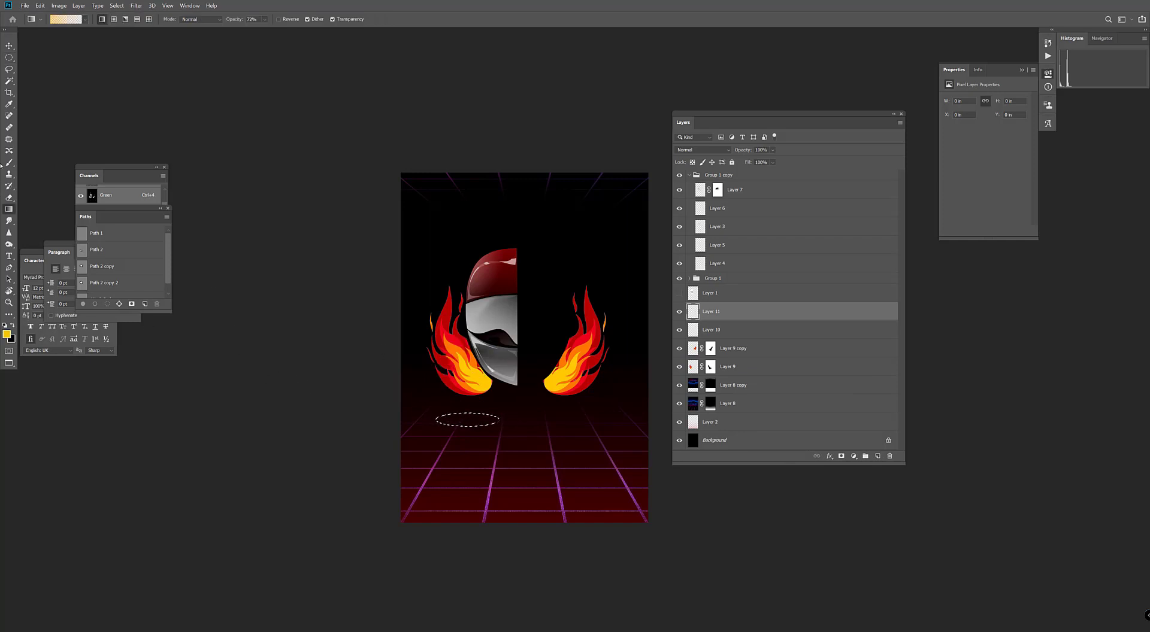
left_click(113, 20)
key("ctrl+d")
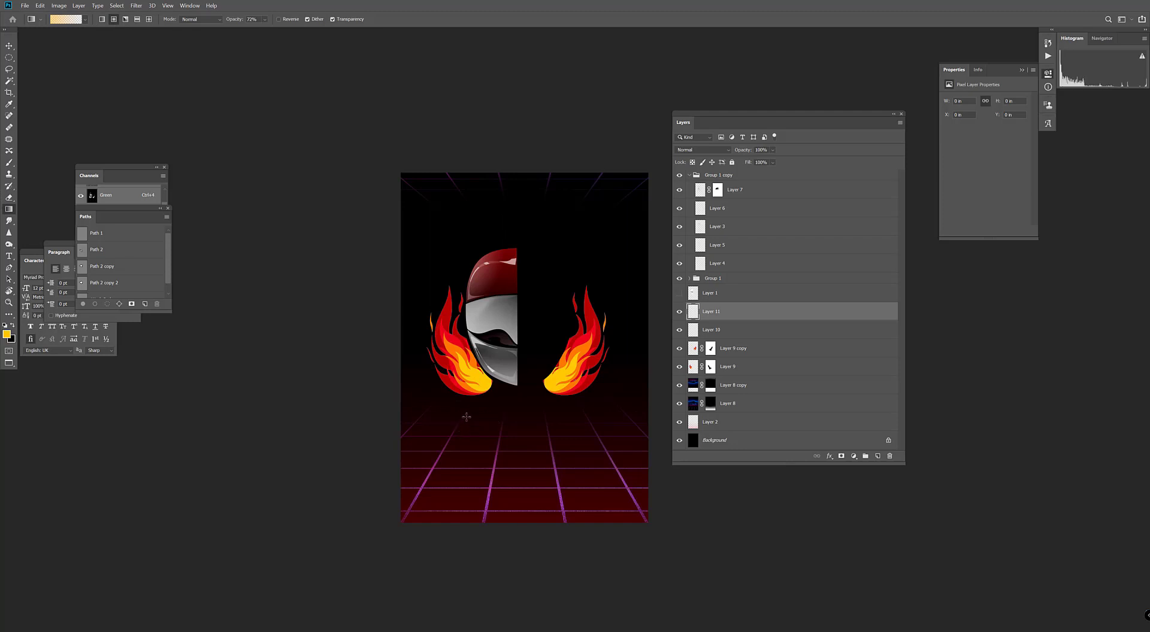
left_click_drag(466, 420, 537, 421)
key("ctrl+t")
left_click_drag(484, 388, 497, 426)
key("Return")
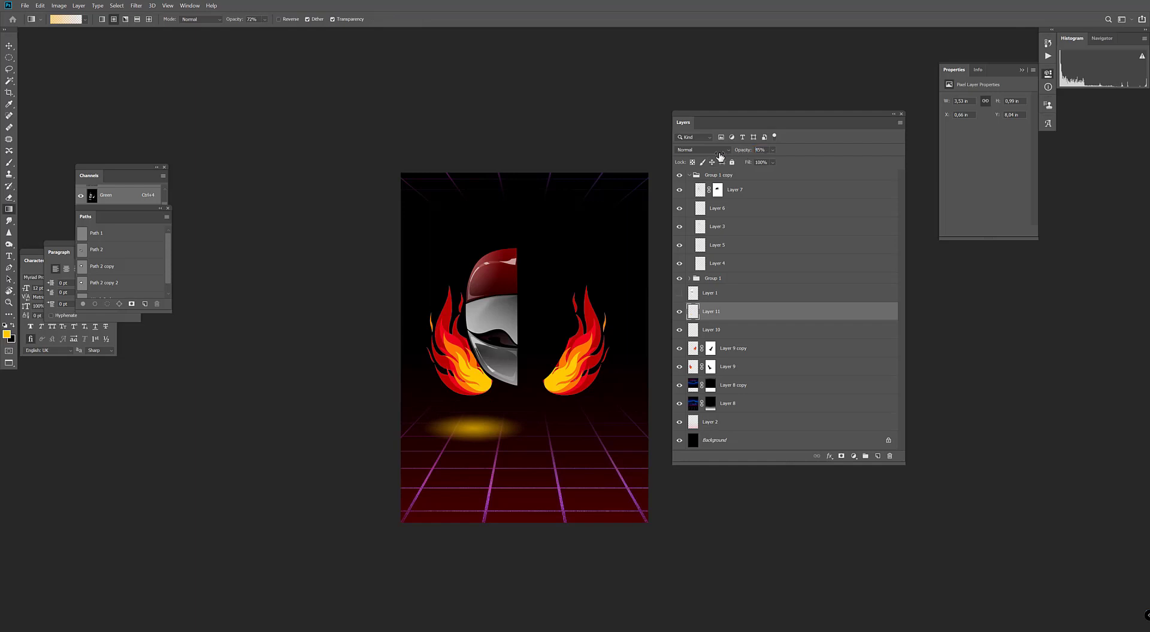
- Lower the glow layer's opacity to 21% and place a copy of the glow beneath the right flame
left_click_drag(720, 156, 745, 156)
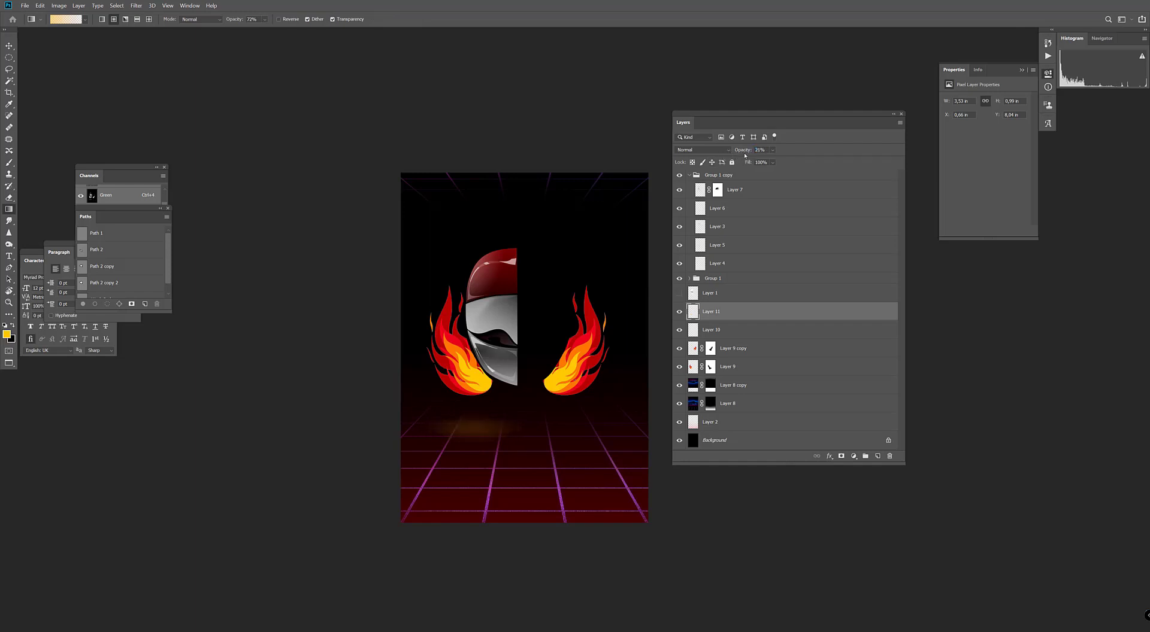
left_click_drag(479, 441, 598, 404)
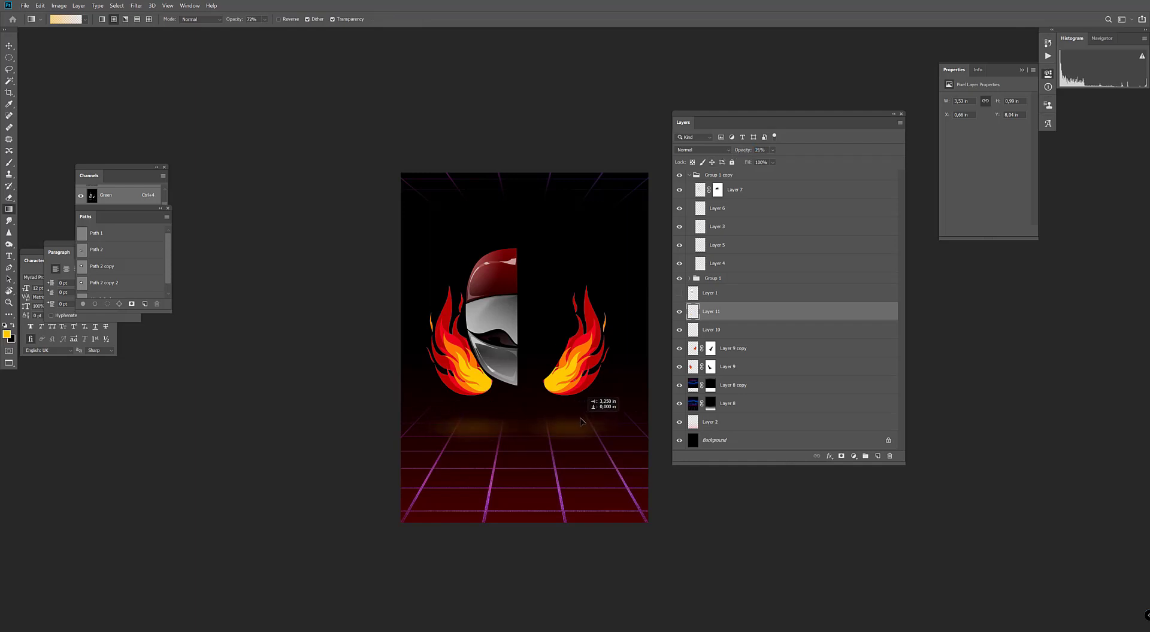
key("z")
left_click(601, 371, "alt")
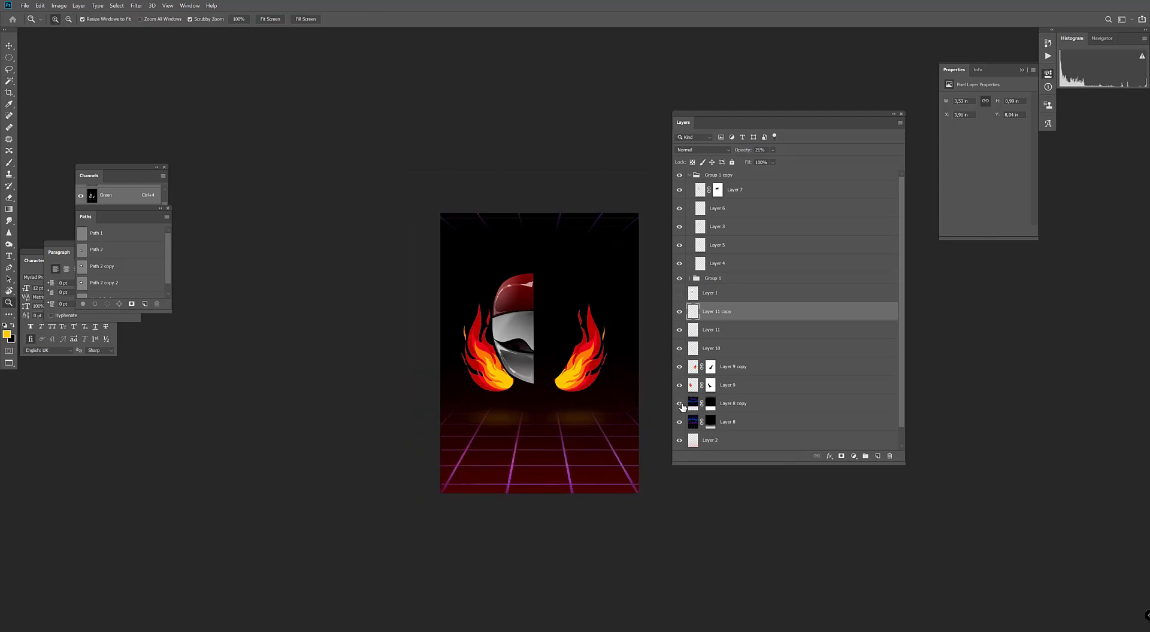
- Toggle the visibility of the two floor glow layers for comparison, and hide Layer 2 with the red floor tint
left_click(679, 312)
left_click(679, 311)
left_click(682, 336)
left_click(683, 336)
left_click_drag(901, 401, 902, 461)
left_click(679, 427)
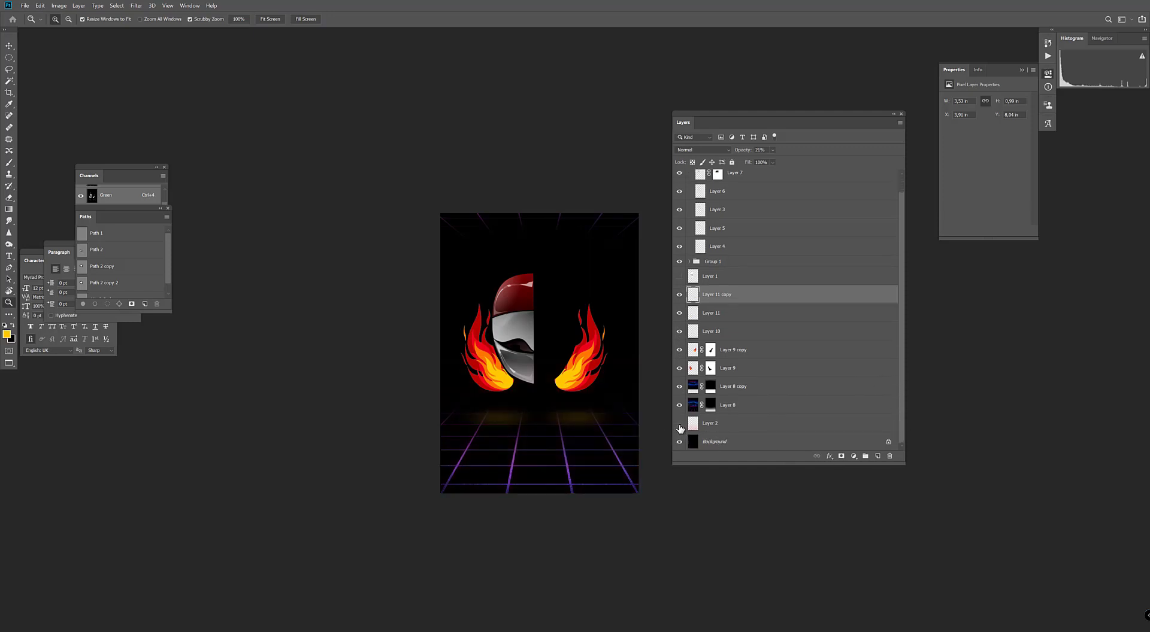
- Show Layer 2 again and squash its red floor tint down from the upper edge to about 12 in high
left_click(680, 427)
left_click(723, 425)
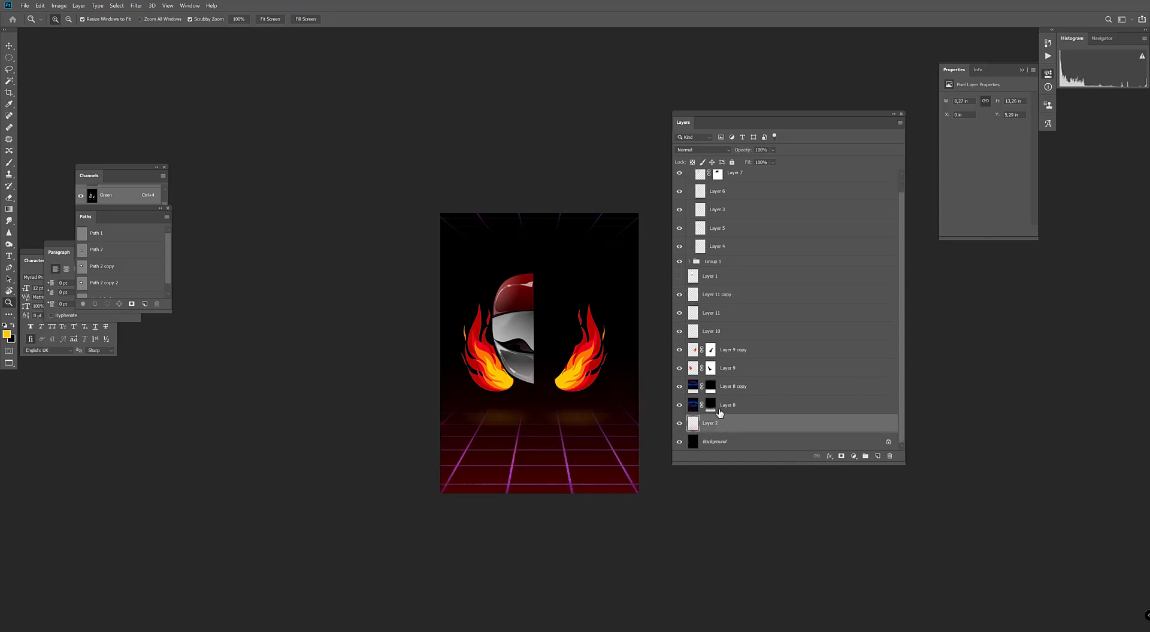
key("ctrl+t")
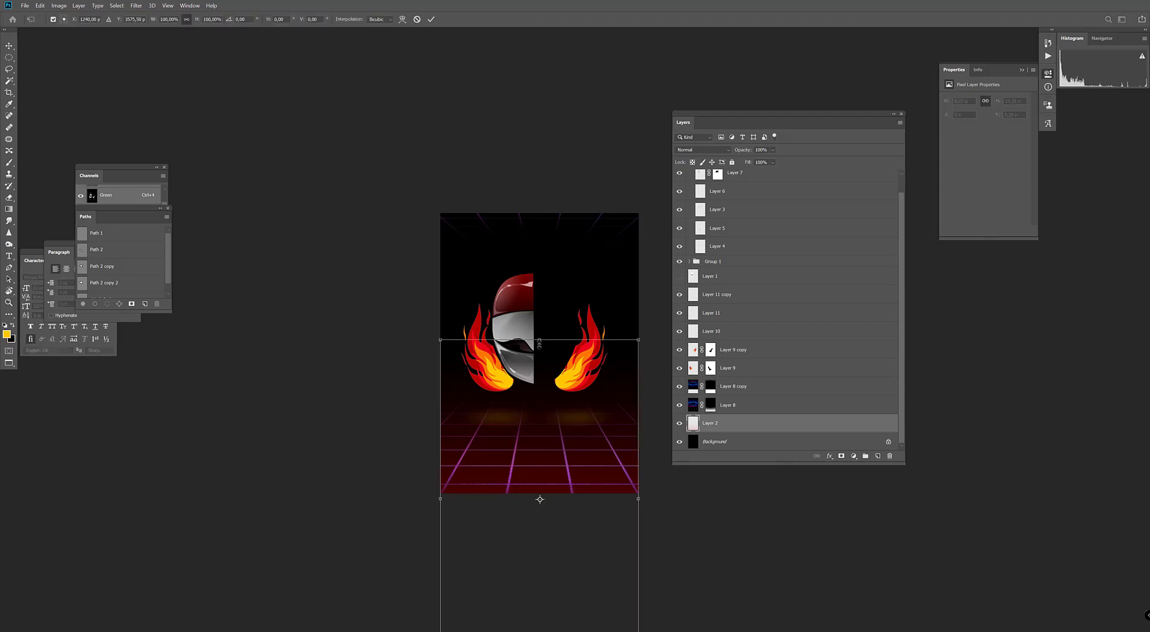
left_click_drag(538, 343, 538, 369)
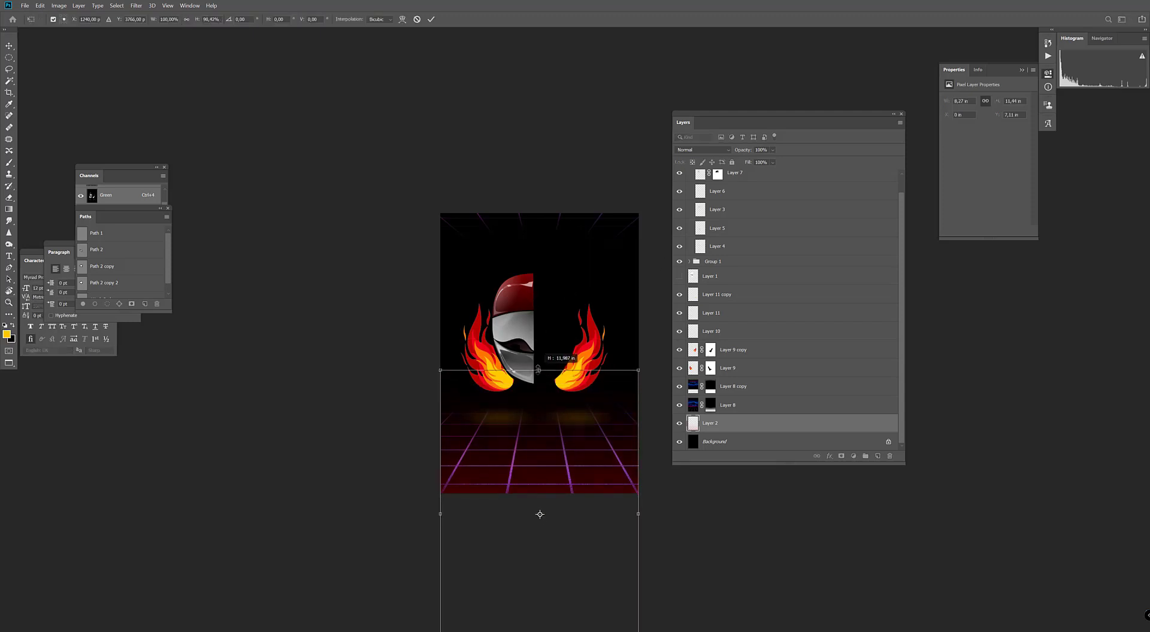
key("Return")
key("z")
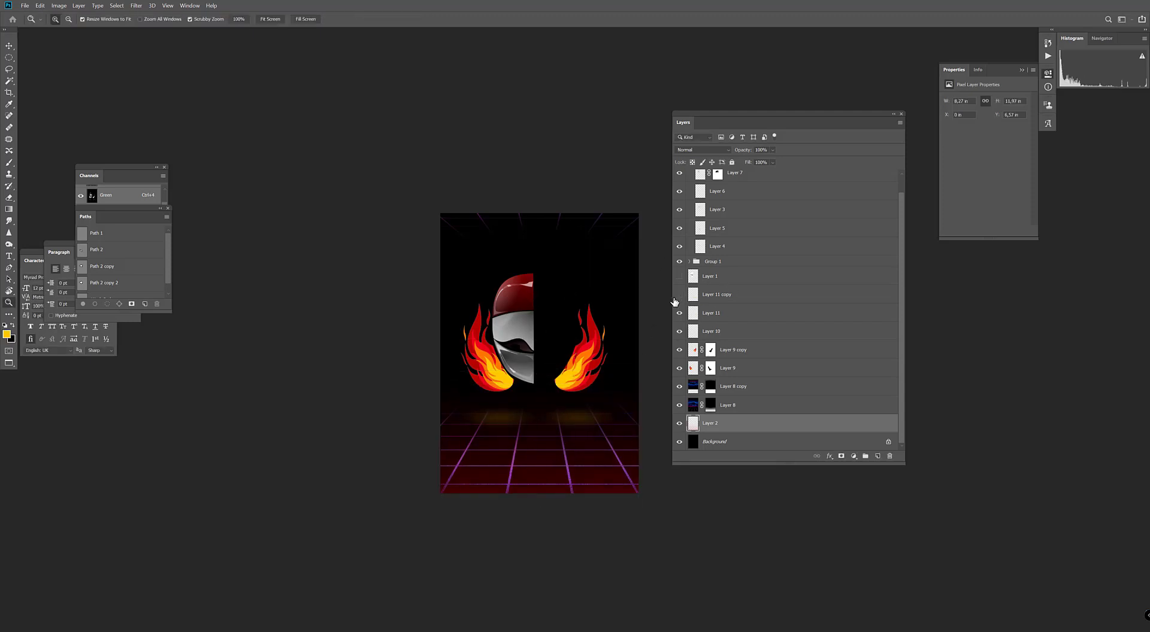
key("ctrl+t")
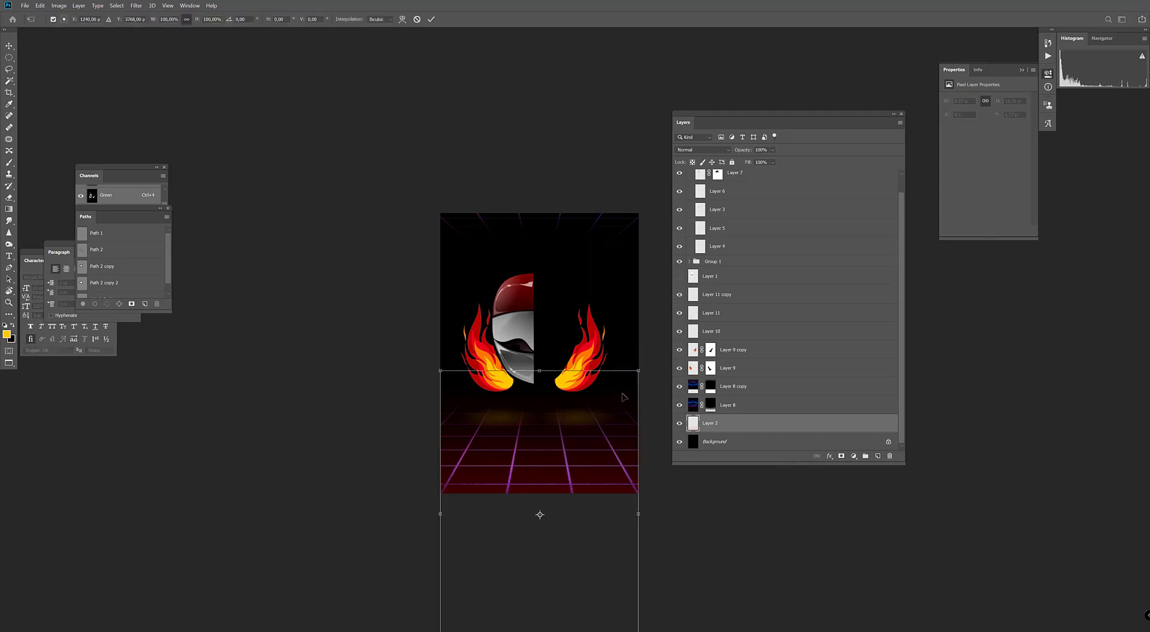
key("Return")
- Scale down the glow beneath the right flame (Layer 11 copy) to about 2.16 by 0.61 in
left_click(711, 294)
key("ctrl+t")
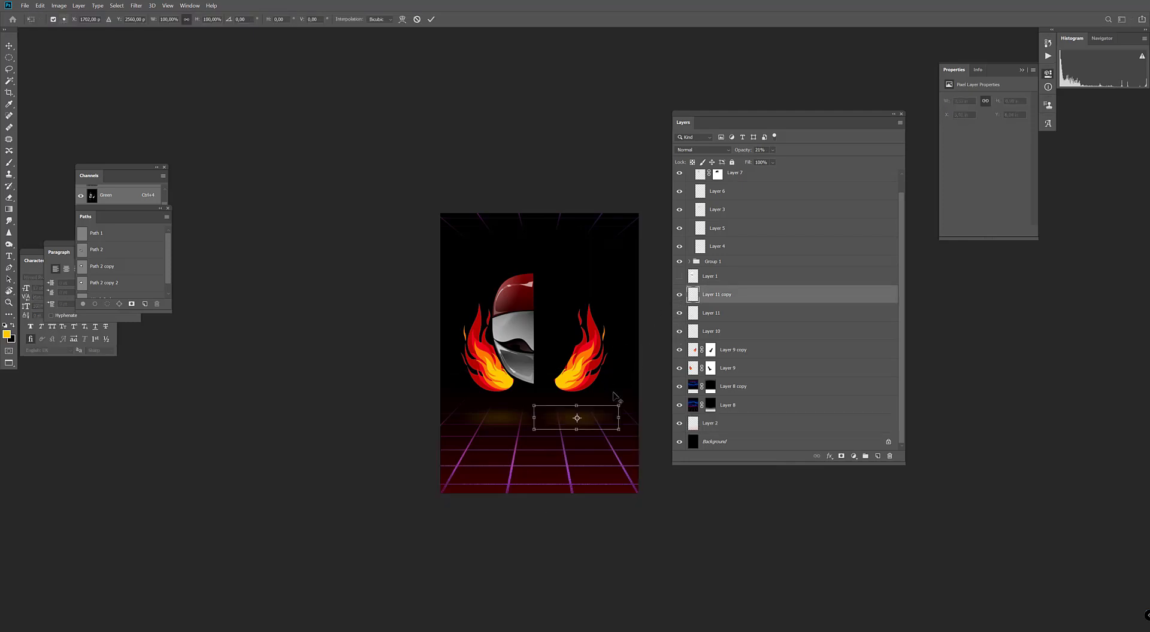
left_click_drag(617, 405, 568, 417, "alt")
key("Return")
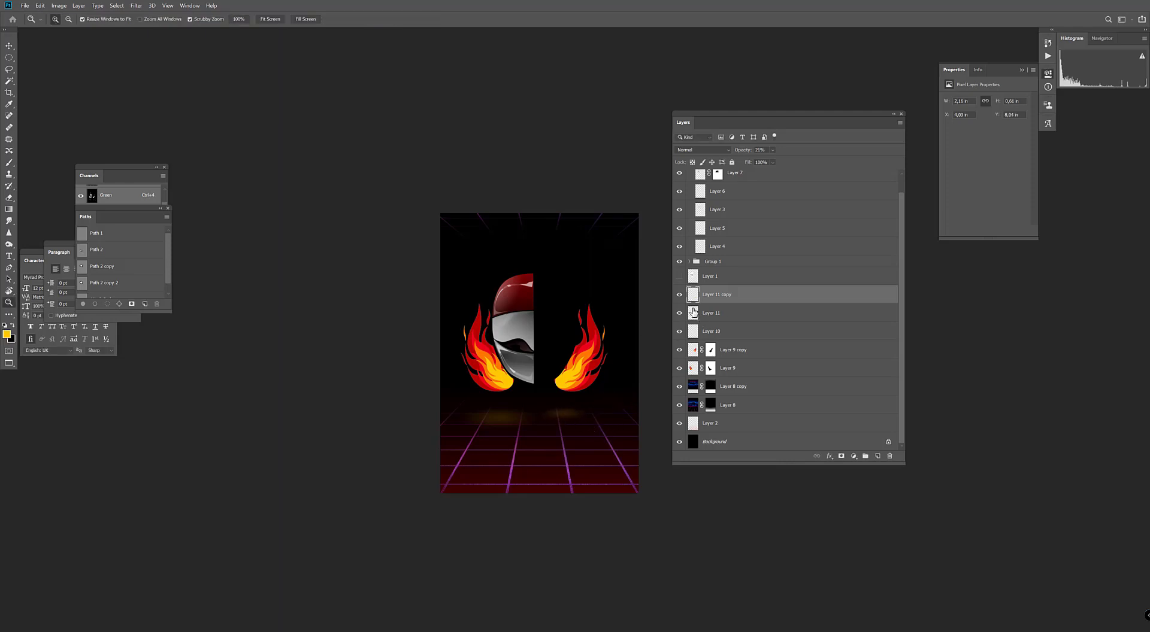
- Delete the old Layer 11 glow and place a copy of the smaller glow beneath the left flame
left_click(713, 319)
key("Delete")
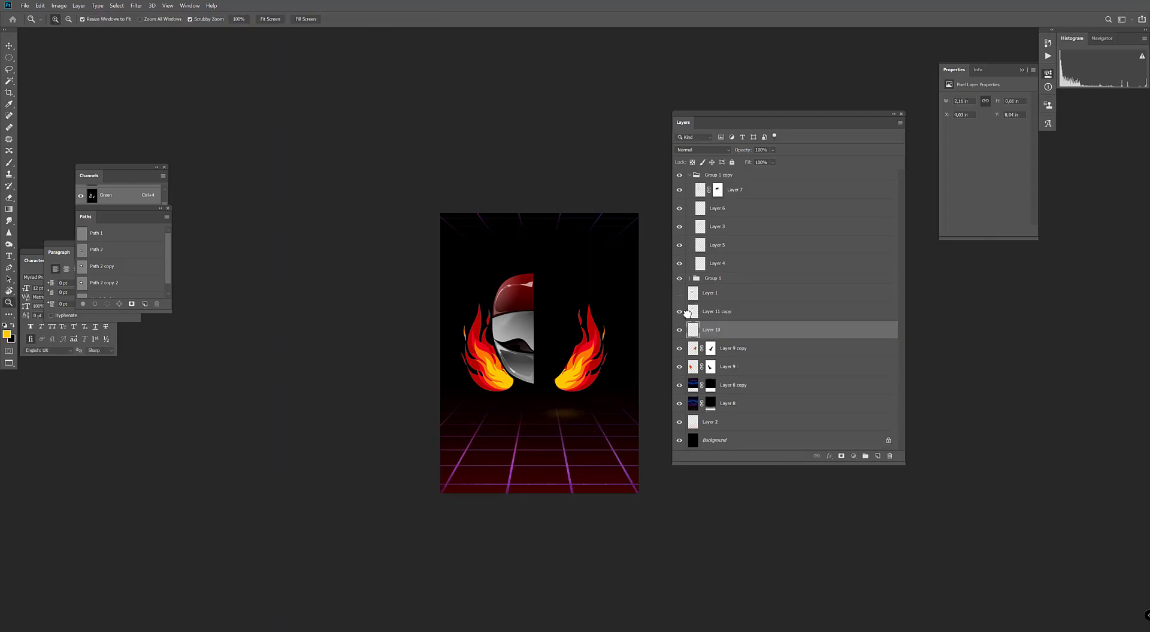
left_click(687, 312)
left_click_drag(556, 416, 502, 416)
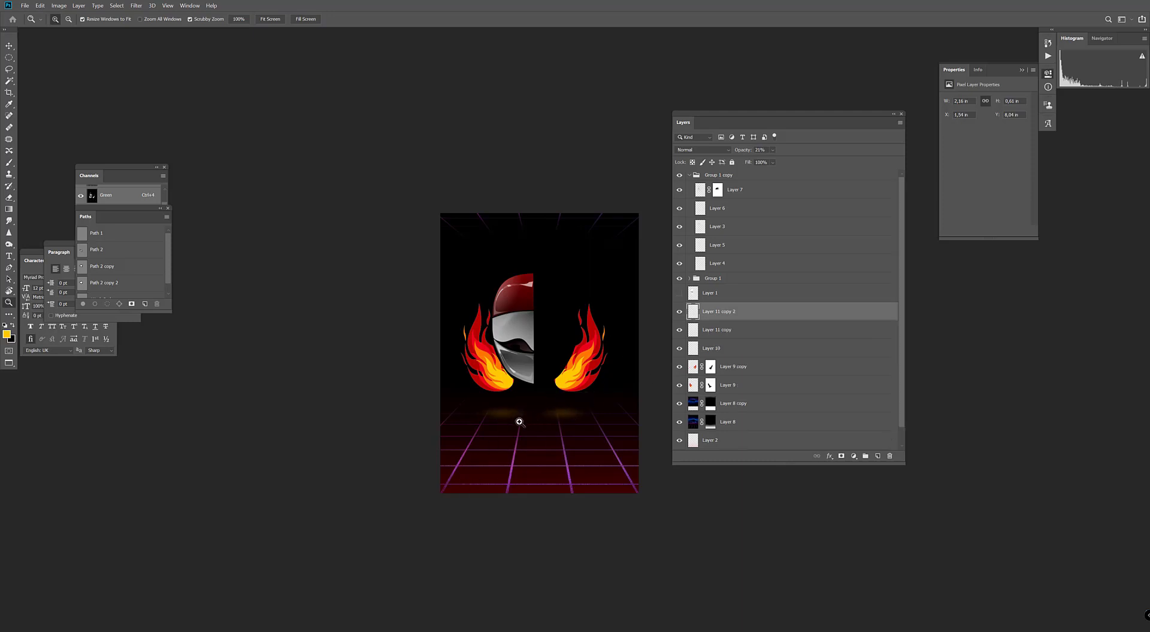
- Merge the two floor glow layers into one and apply a Gaussian Blur with a radius of 37.4 pixels
left_click(736, 333, "ctrl")
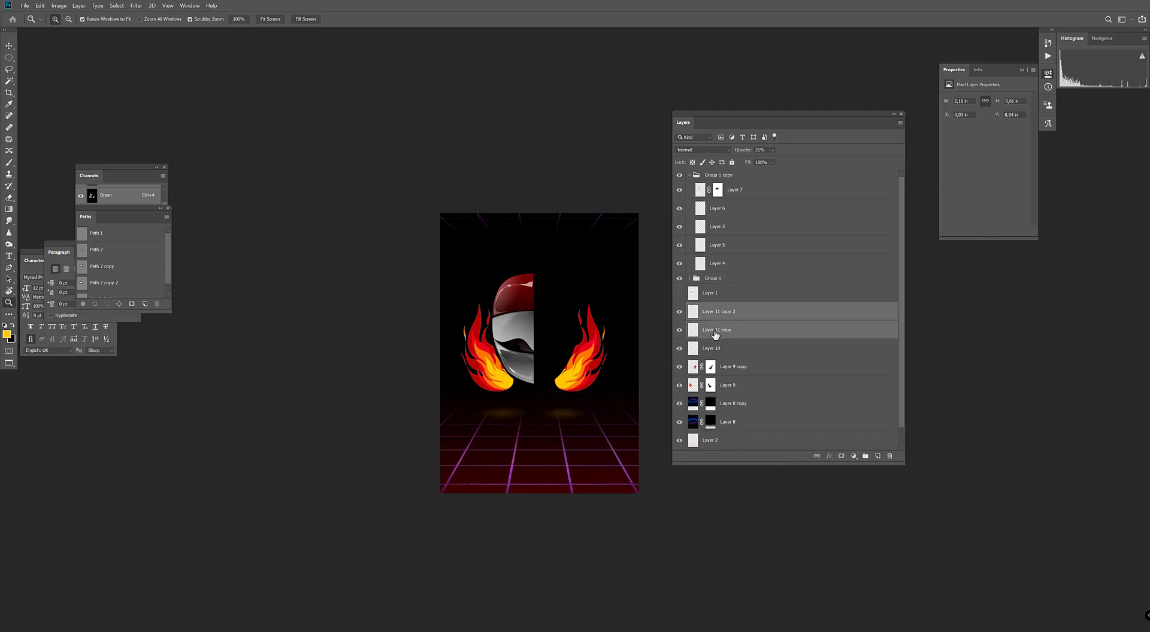
key("ctrl+e")
left_click(136, 6)
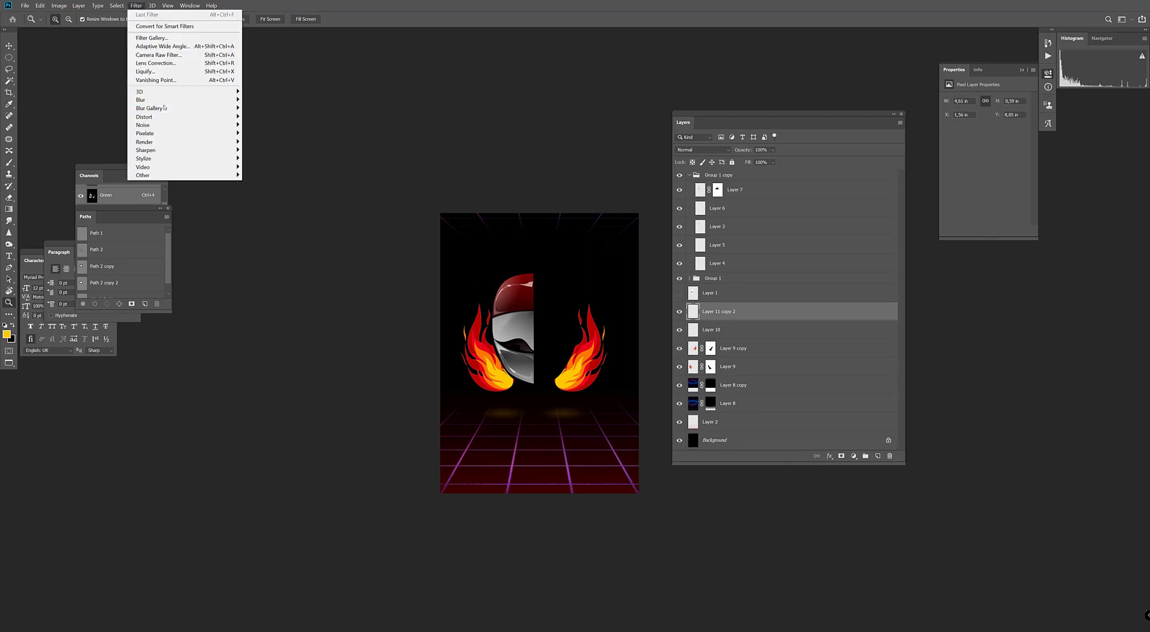
mouse_move(180, 99)
left_click(266, 132)
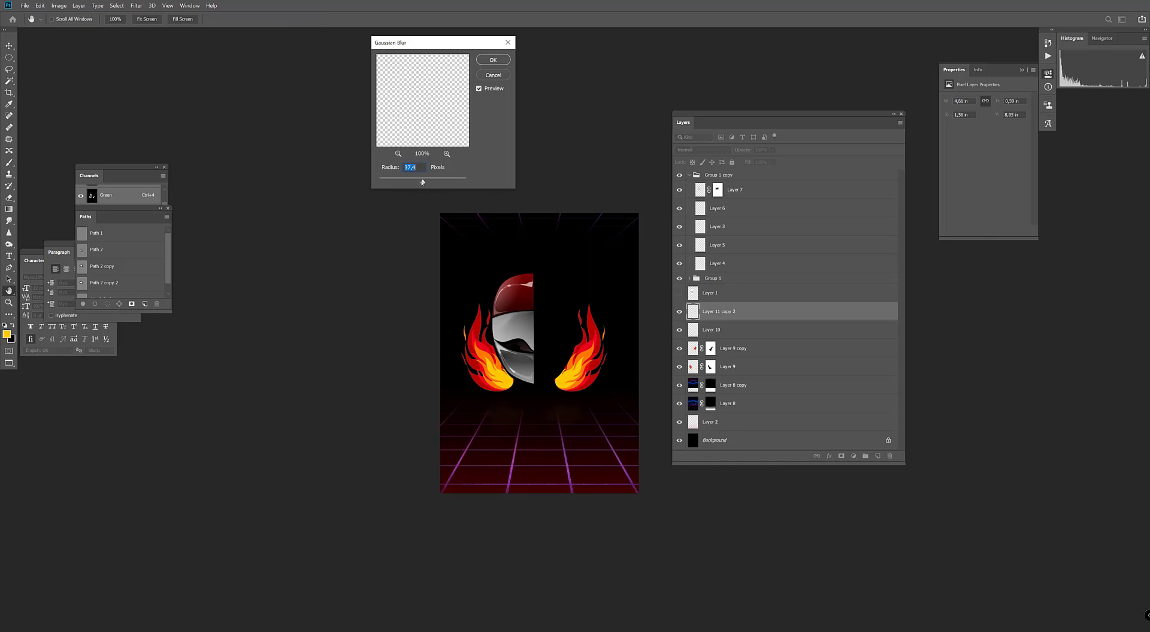
left_click(493, 59)
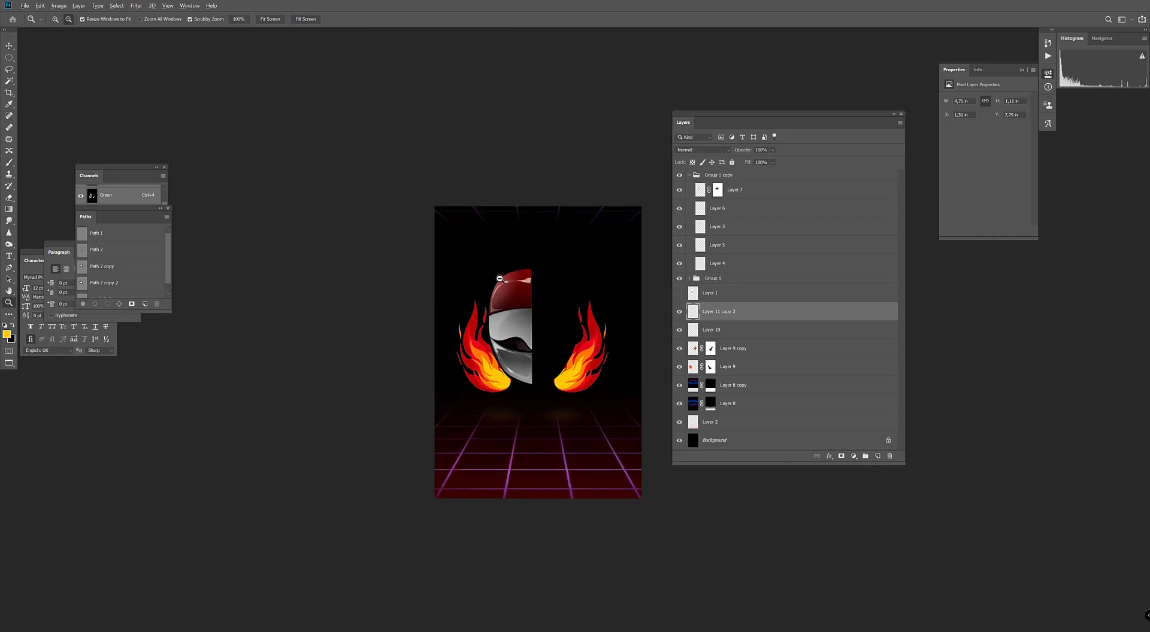
- Switch to Illustrator and copy the TERIYAKI lettering group from the lower part of the flat poster
key("alt+Tab")
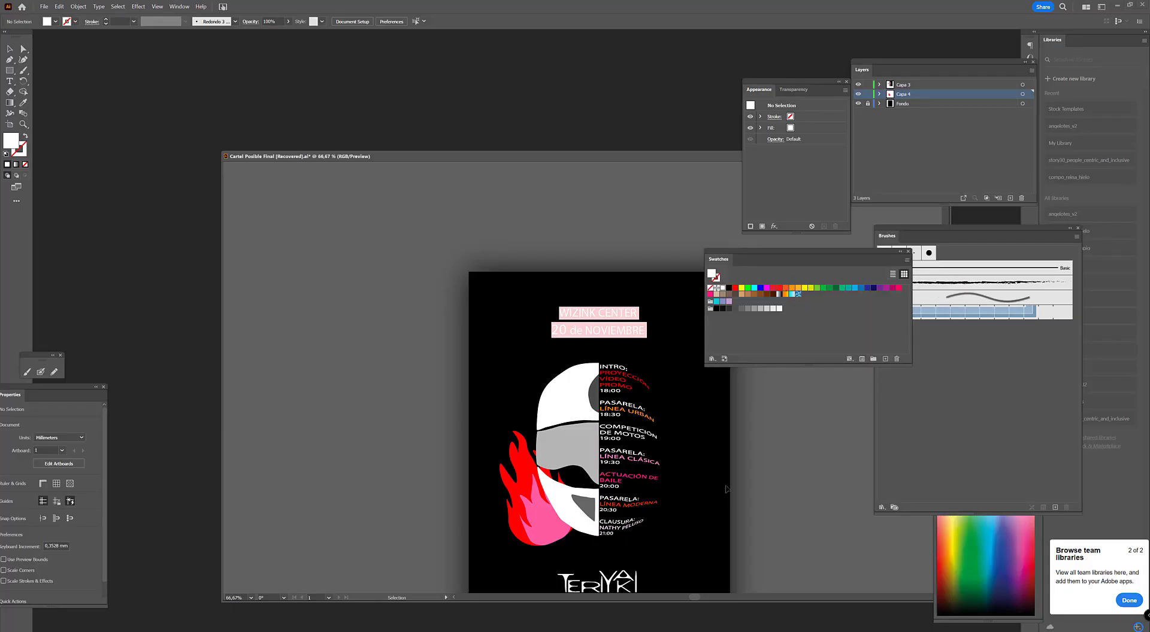
scroll(726, 489, "down", 3)
scroll(726, 489, "right", 3)
double_click(530, 476)
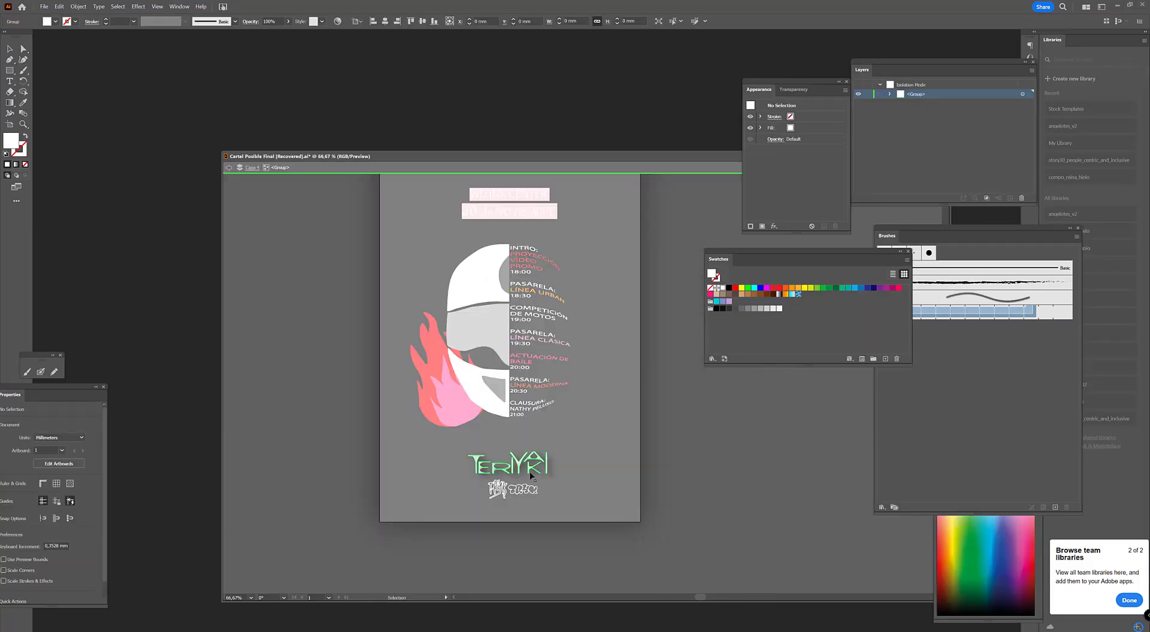
key("Escape")
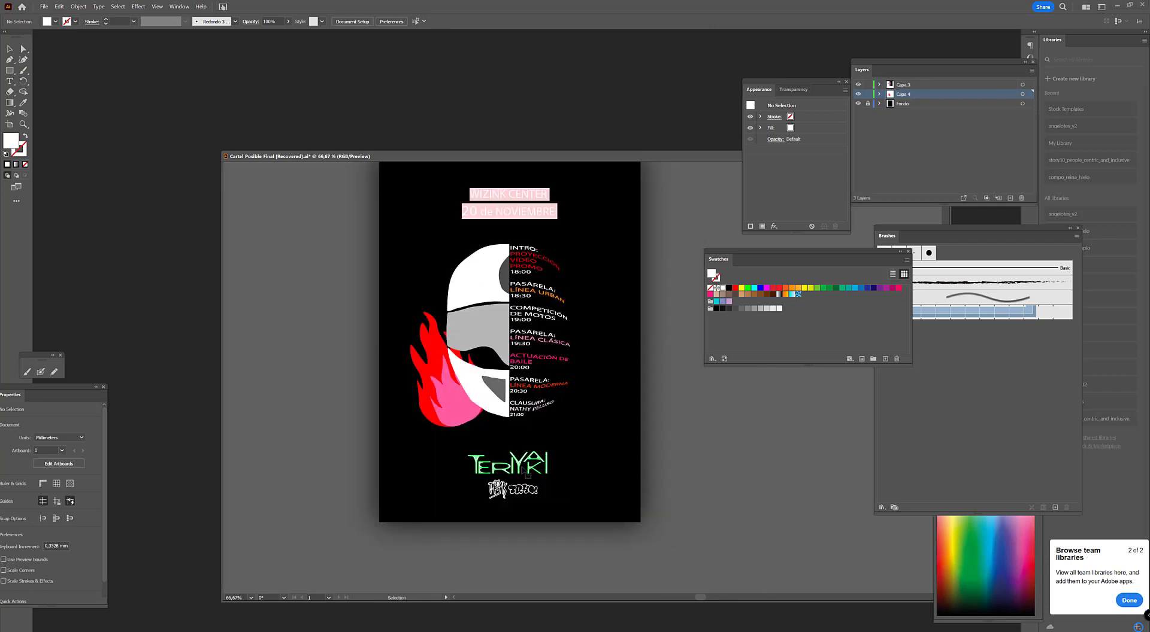
left_click(527, 474)
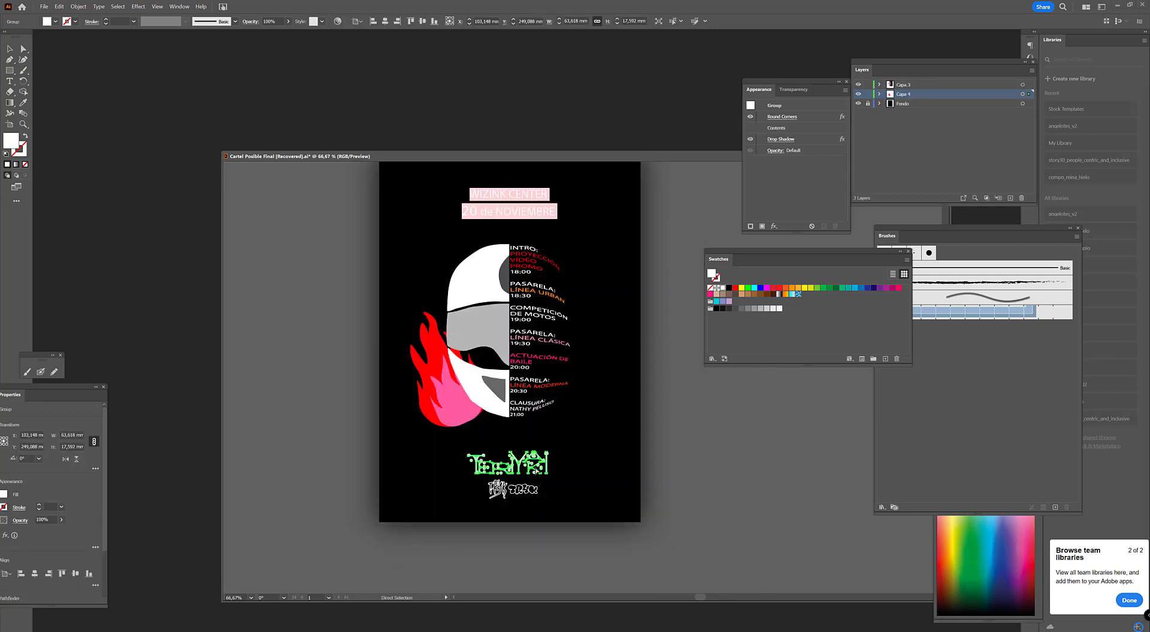
key("ctrl+c")
- Switch to Photoshop, paste the TERIYAKI lettering as pixels and position it centred just beneath the helmet, between the flames
key("alt+Tab")
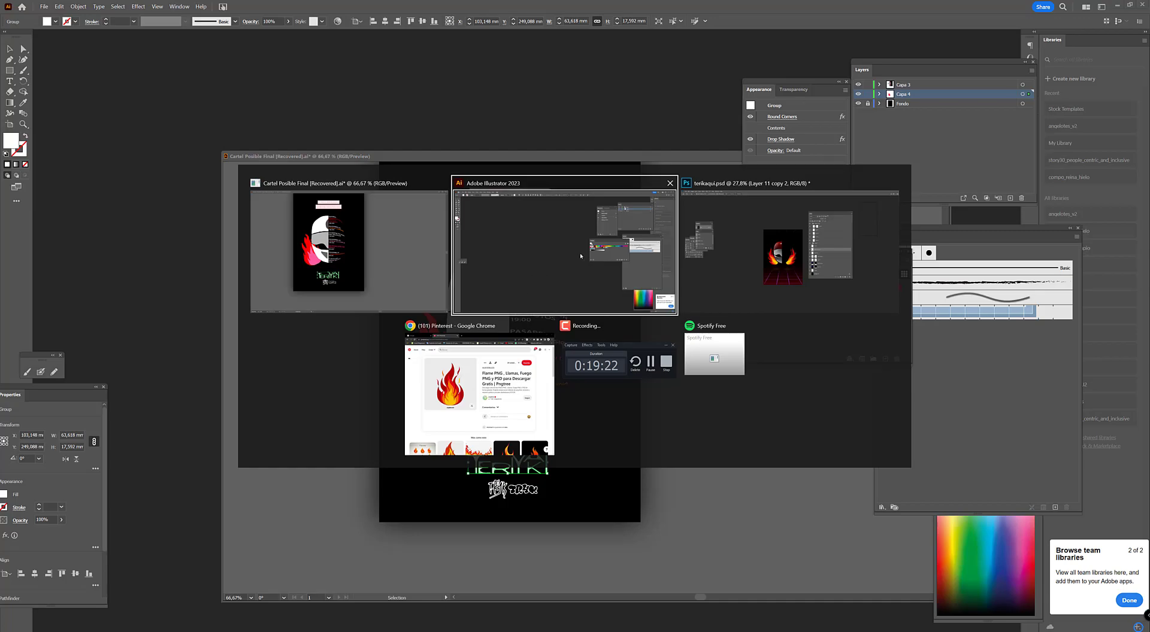
left_click(769, 246)
key("alt+Tab")
key("ctrl+v")
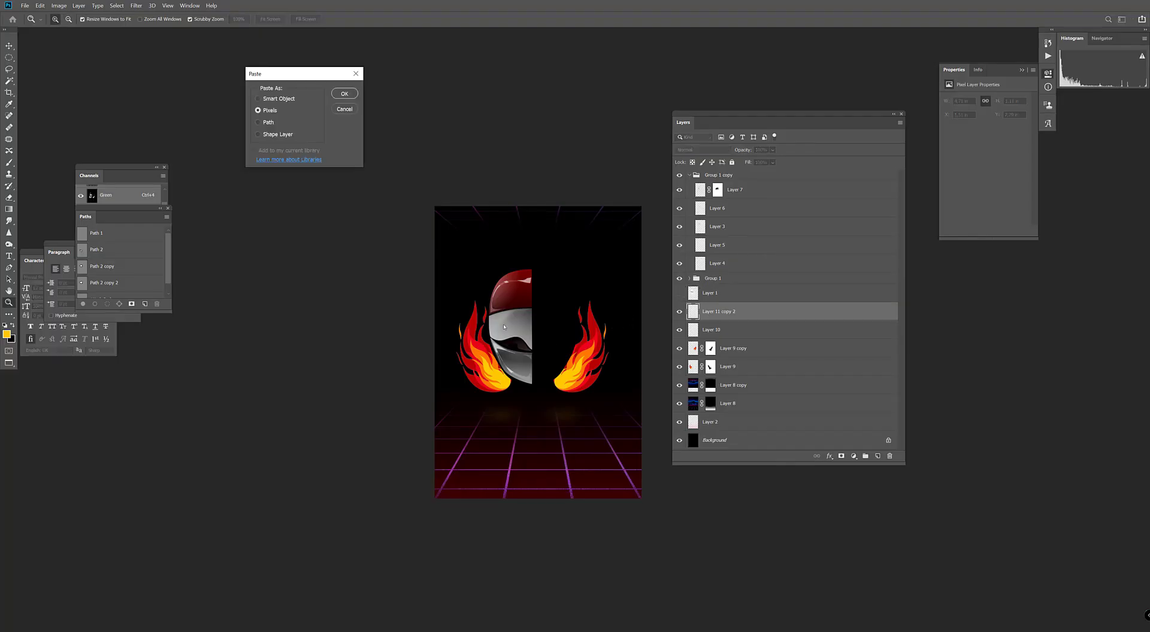
left_click(344, 93)
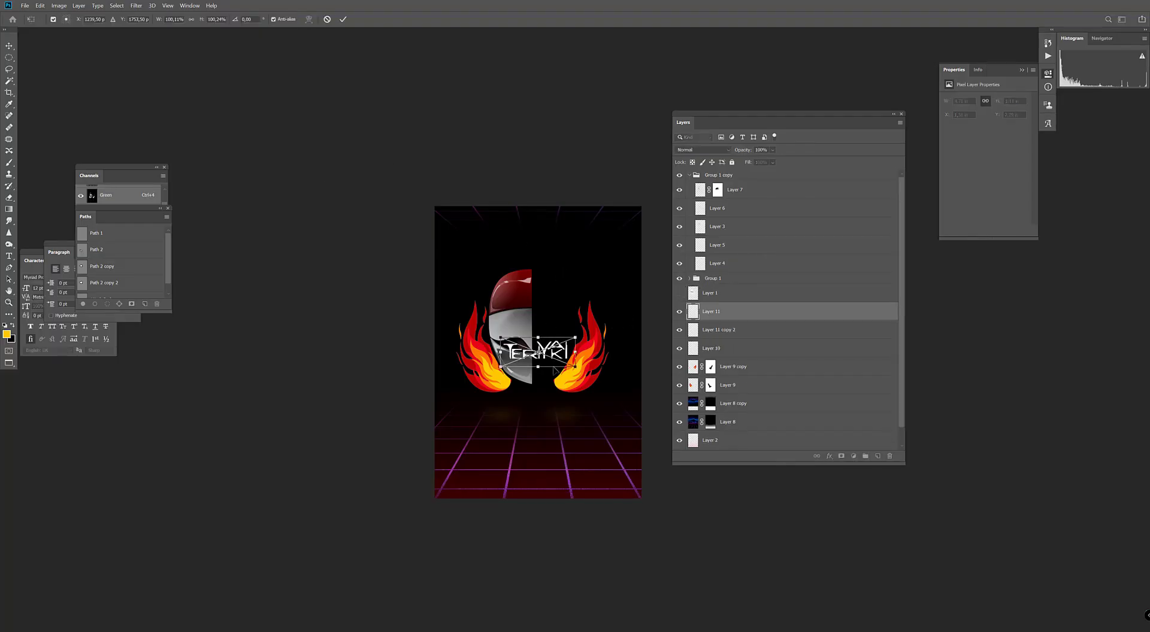
left_click_drag(548, 350, 552, 405)
key("Return")
key("z")
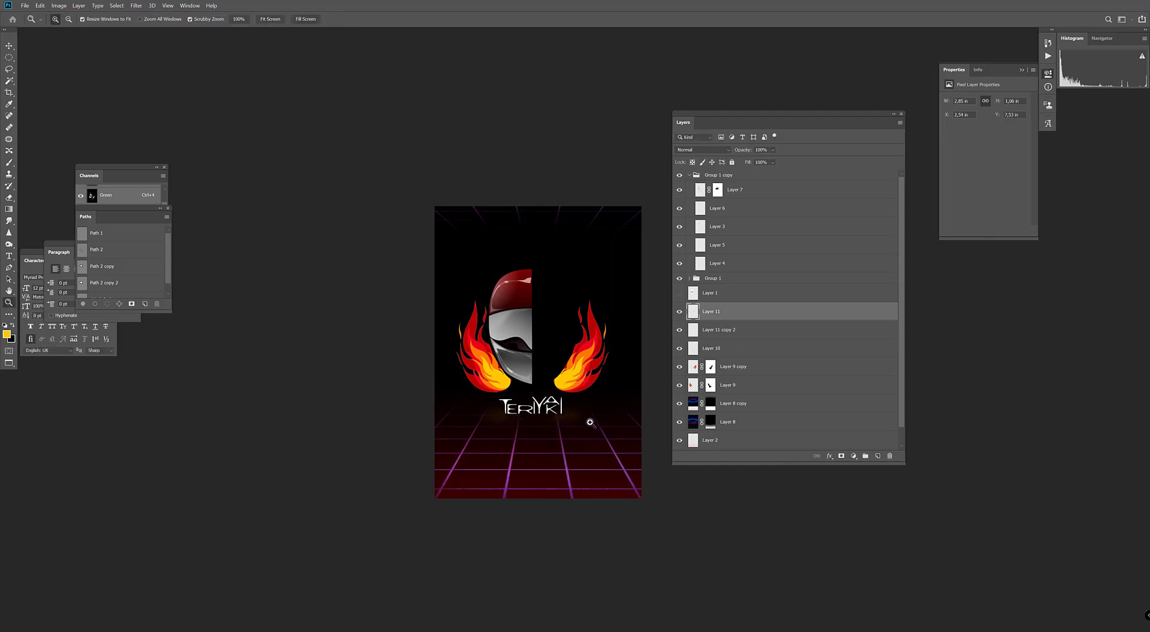
key("ctrl+Right")
key("ctrl+Right")
key("ctrl+Right")
key("ctrl+Right")
key("ctrl+Right")
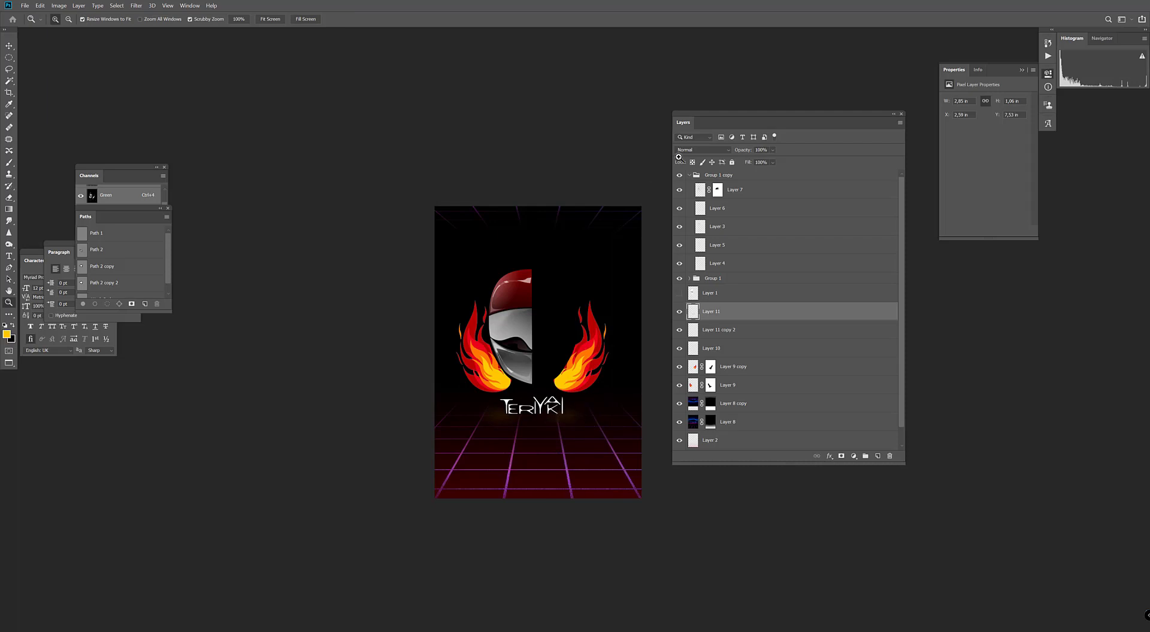
scroll(573, 346, "up", 2)
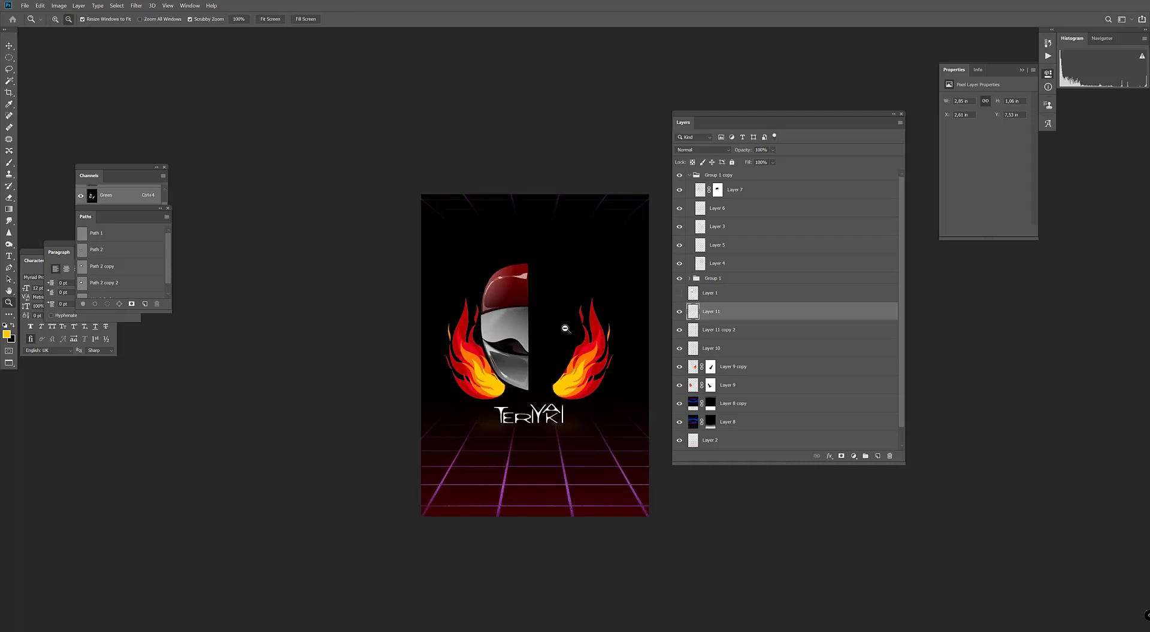
- Switch back to Illustrator and copy the two small logos beneath the TERIYAKI lettering
key("alt+Tab")
left_click(540, 261)
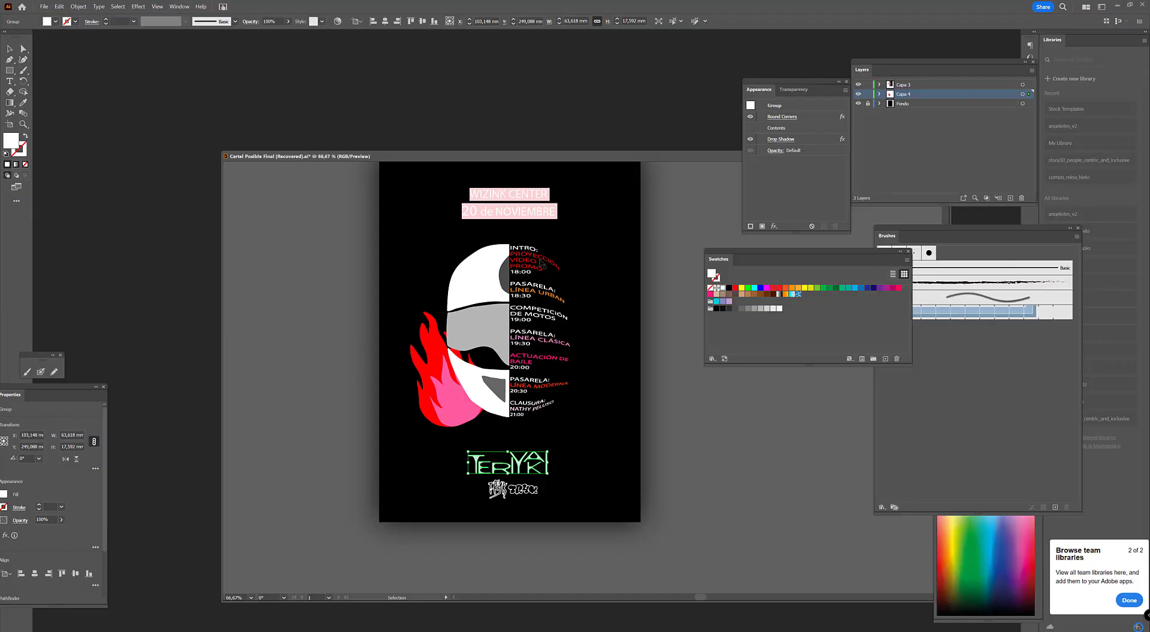
left_click(503, 490)
left_click(525, 490, "shift")
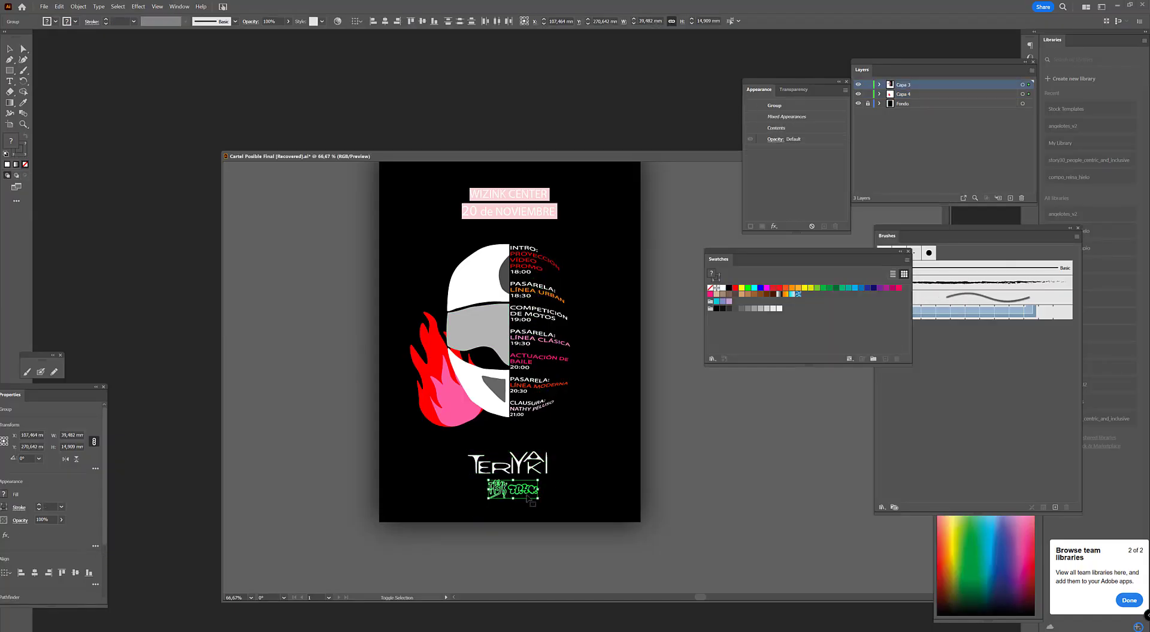
key("v")
- Switch to Photoshop, paste the small logos as pixels and place them near the poster's lower-left corner on the floor grid
key("alt+Tab")
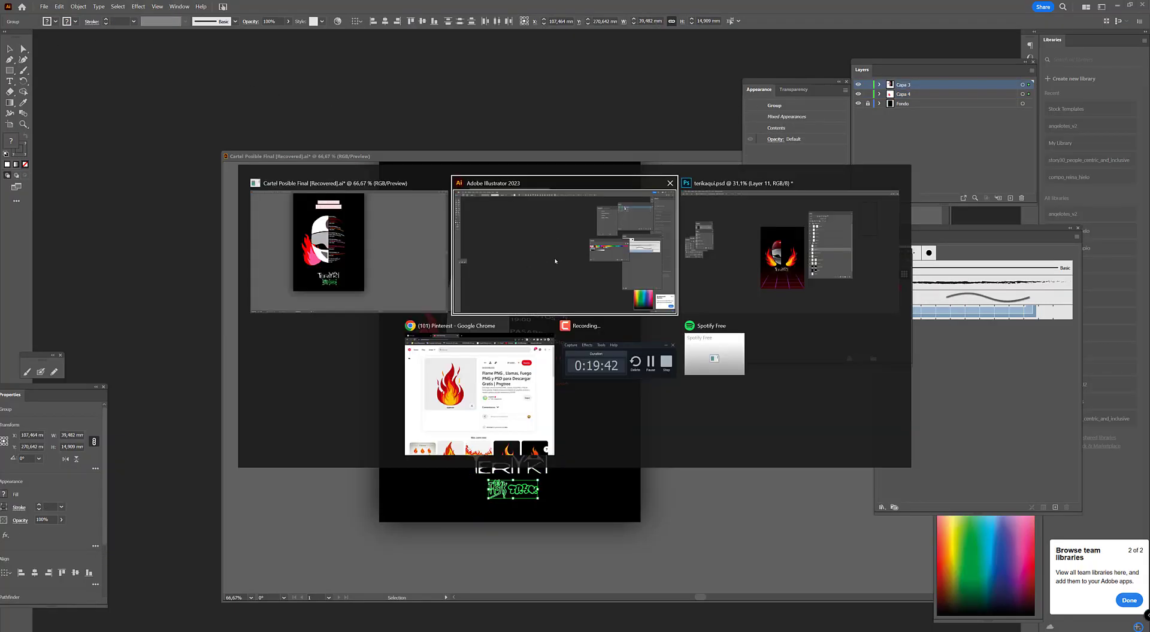
key("alt+Tab")
key("ctrl+v")
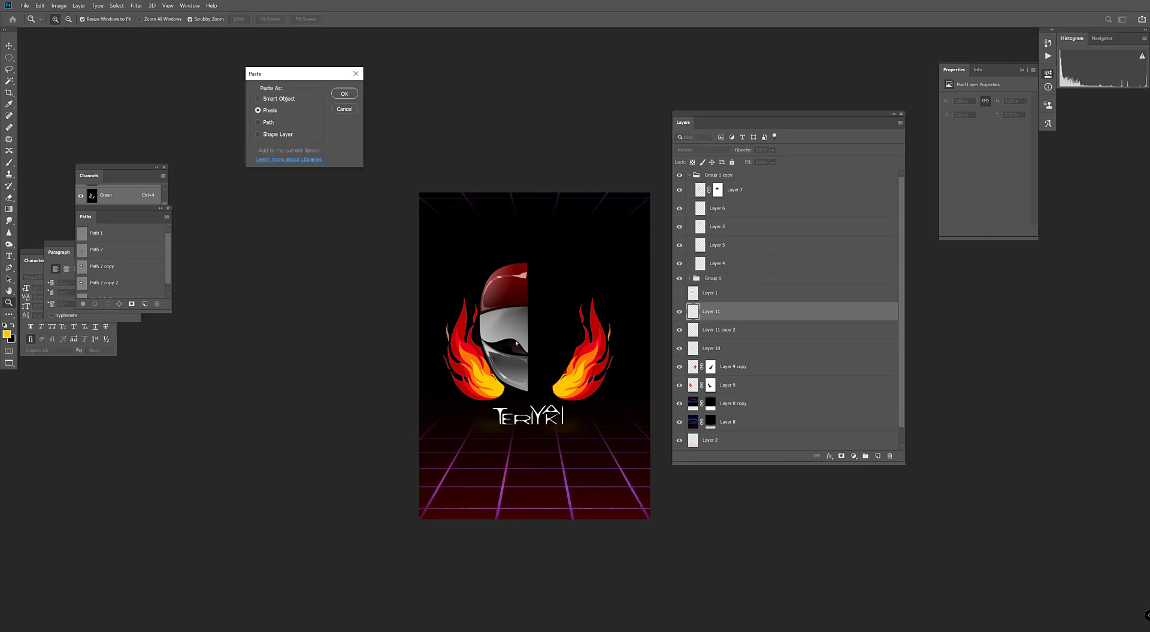
left_click(344, 94)
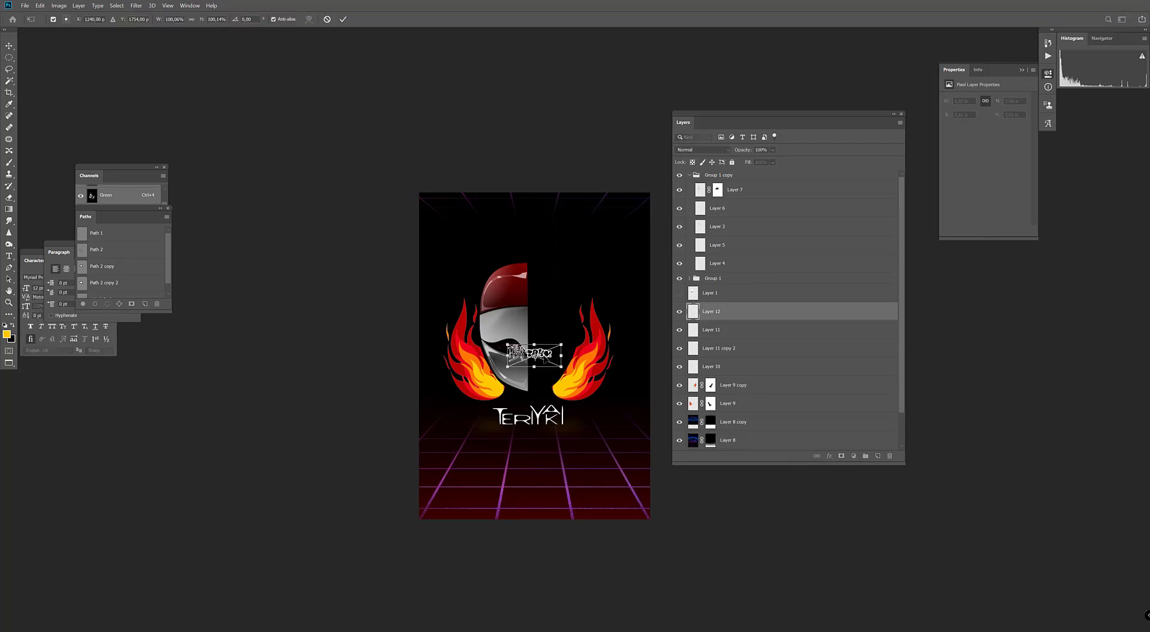
left_click_drag(551, 351, 488, 496)
key("Return")
key("z")
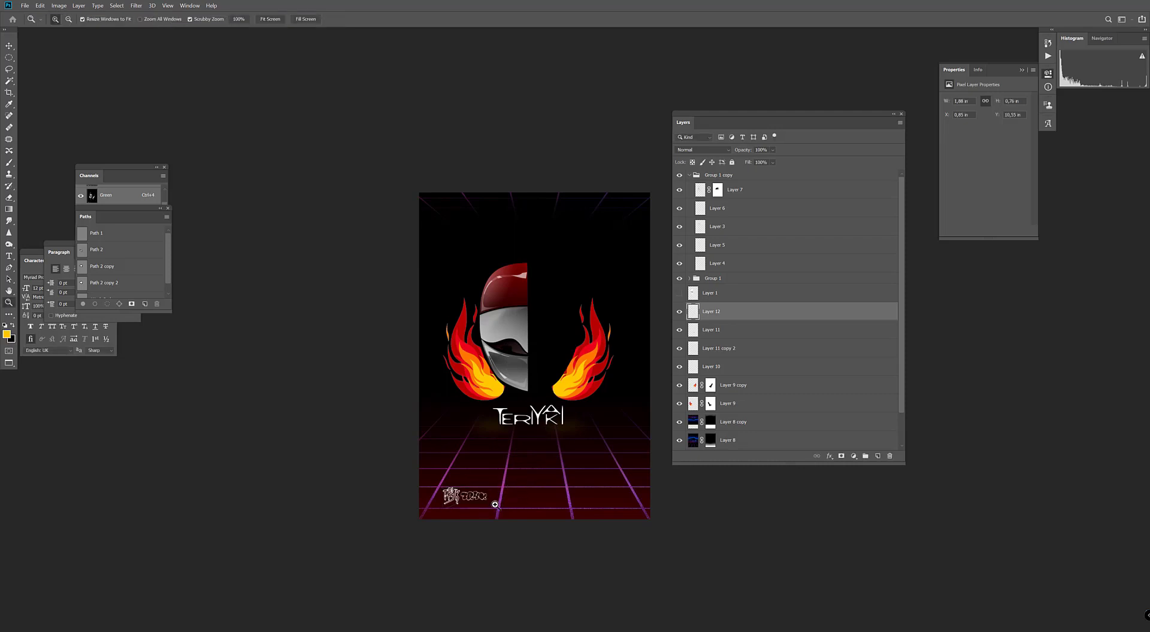
left_click_drag(485, 504, 470, 509)
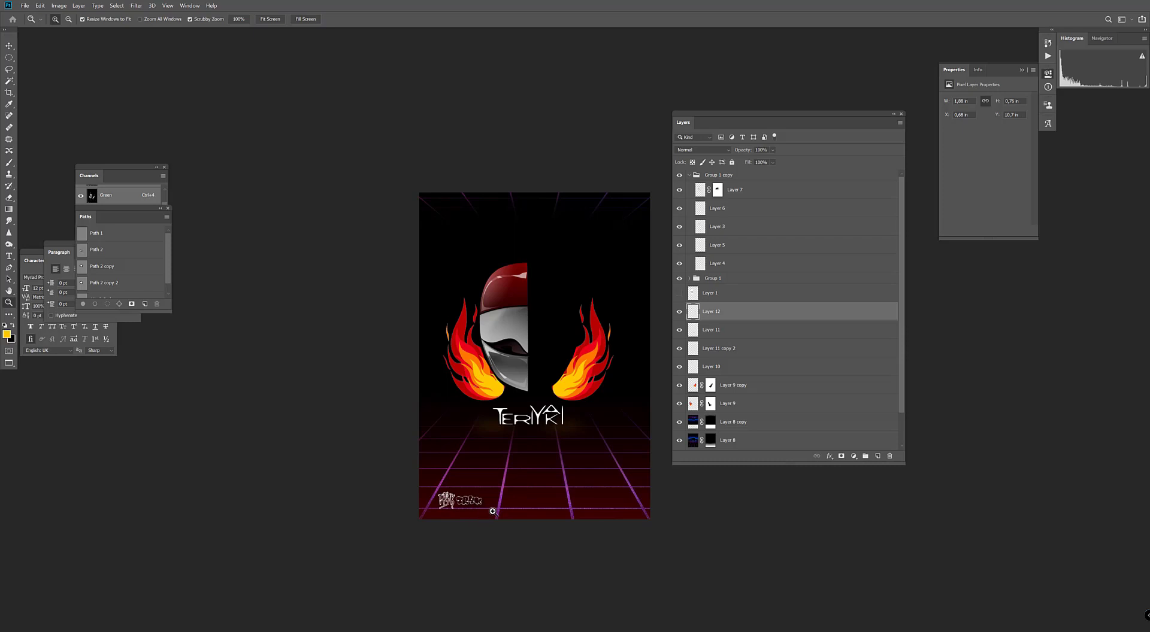
key("space")
left_click_drag(551, 288, 536, 299)
left_click(538, 291)
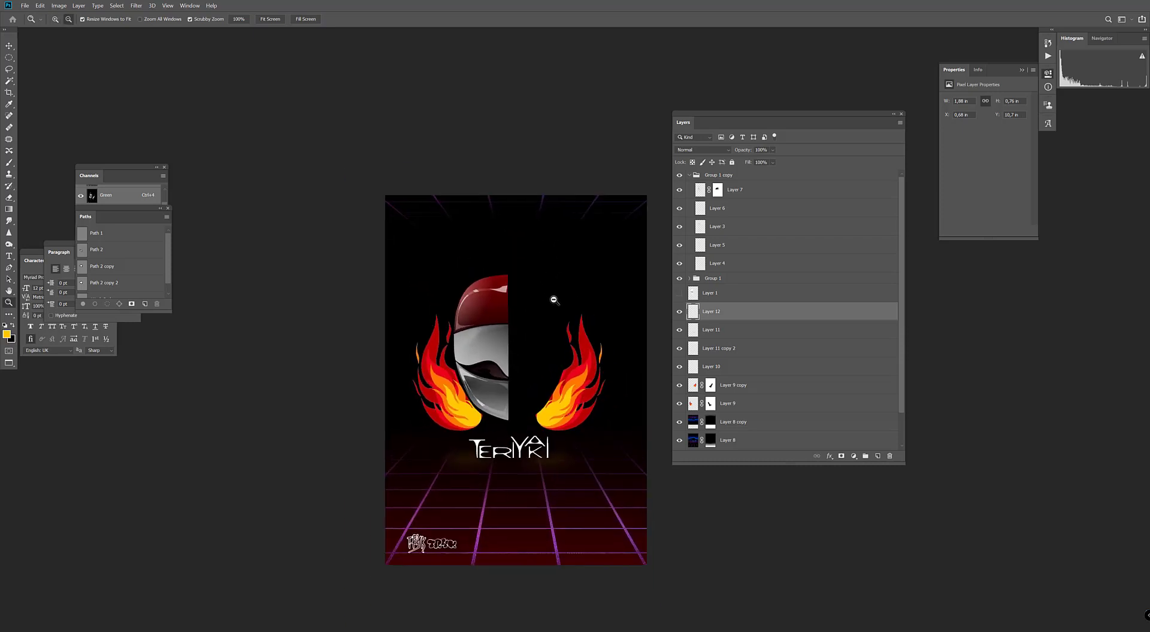
- Switch to Illustrator and copy the whole two-line "WIZINK CENTER / 20 de NOVIEMBRE" text above the helmet
key("alt+Tab")
left_click(518, 267)
left_click(521, 197)
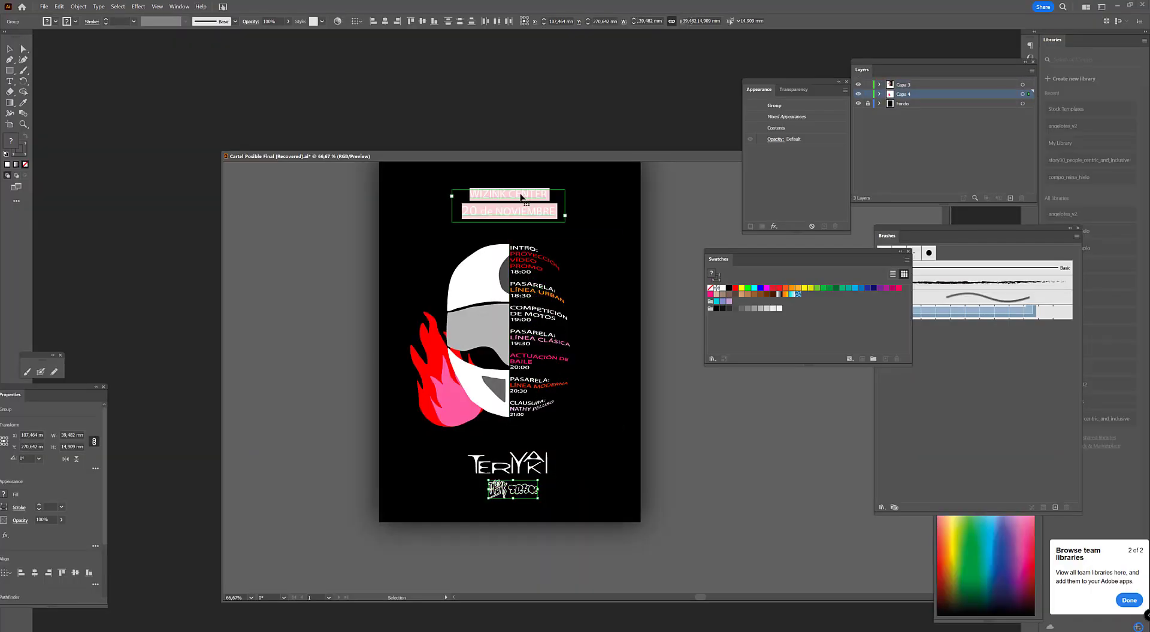
double_click(530, 198)
double_click(531, 197)
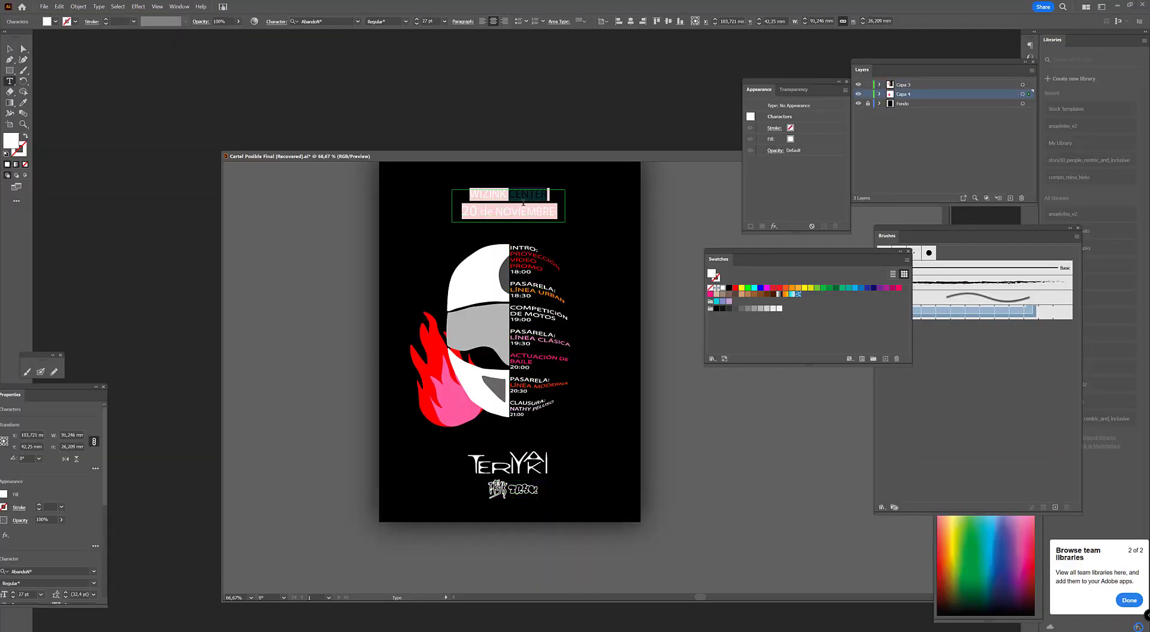
key("BackSpace")
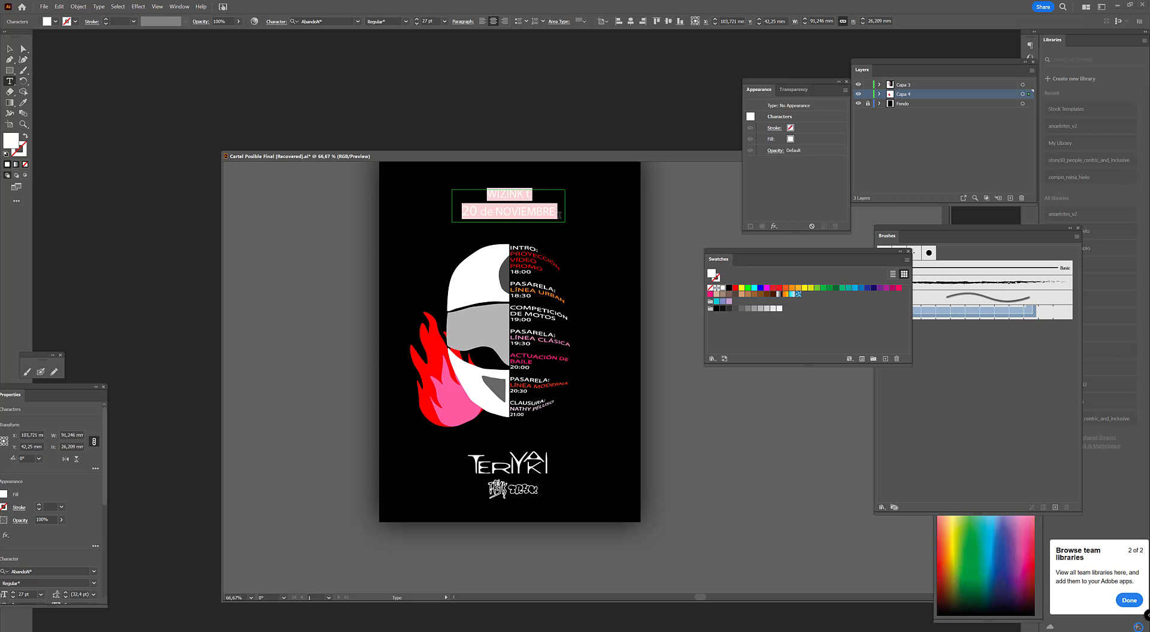
key("ctrl+z")
left_click_drag(557, 211, 466, 195)
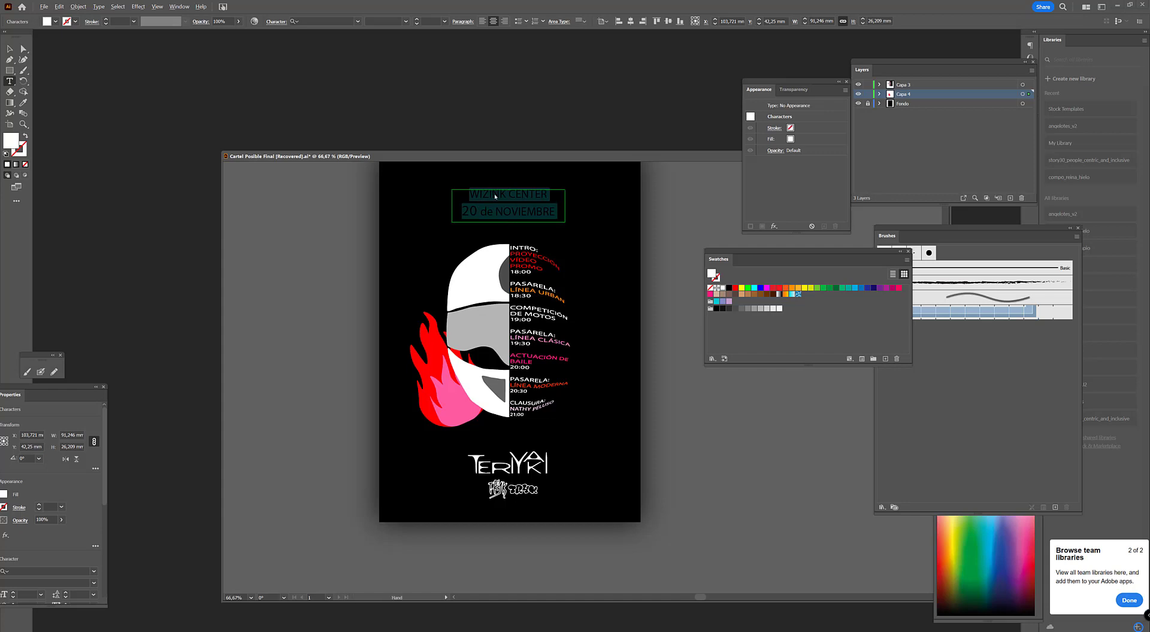
- Switch to Photoshop and paste the copied venue and date text as a new type layer above the helmet
key("alt+Tab")
key("alt+Tab")
key("alt+Tab")
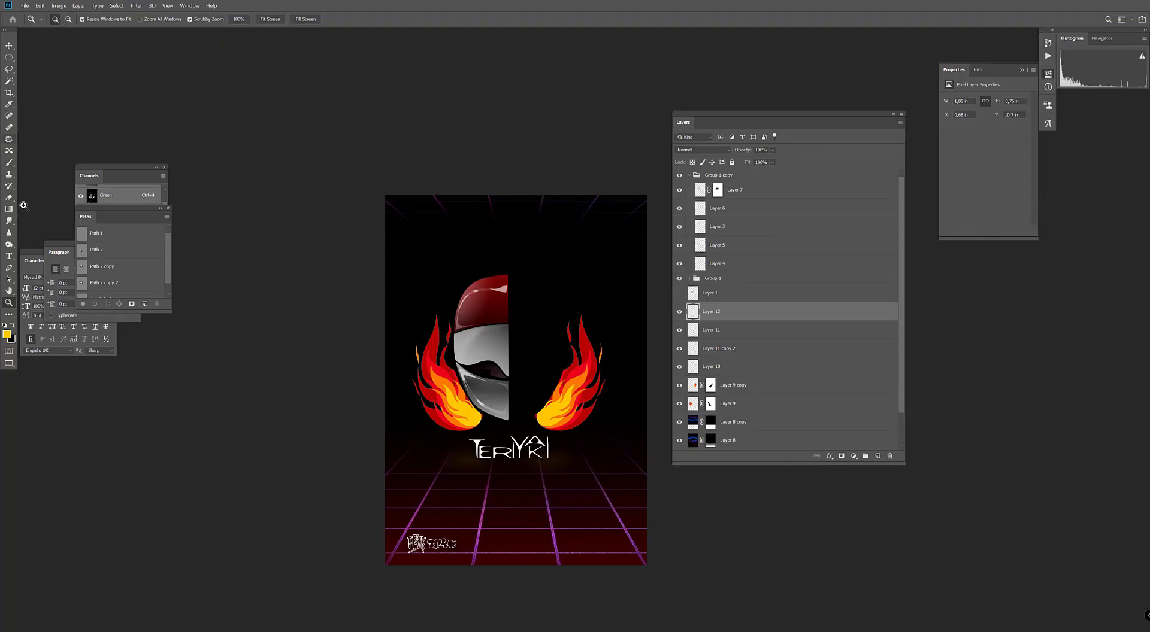
left_click(9, 257)
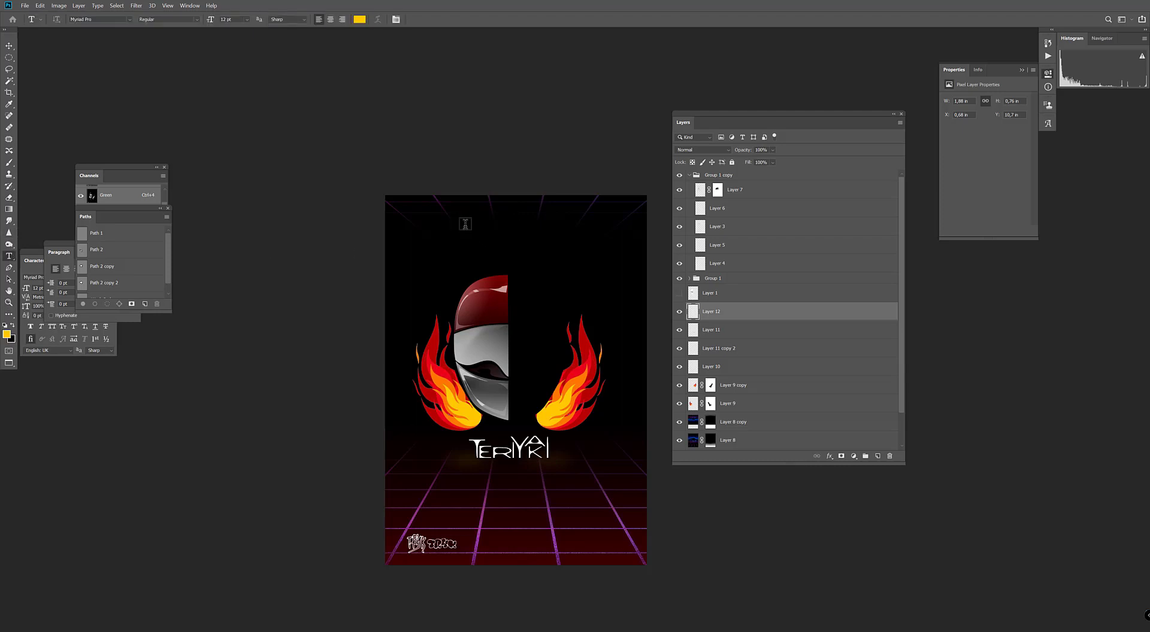
left_click(464, 222)
key("ctrl+v")
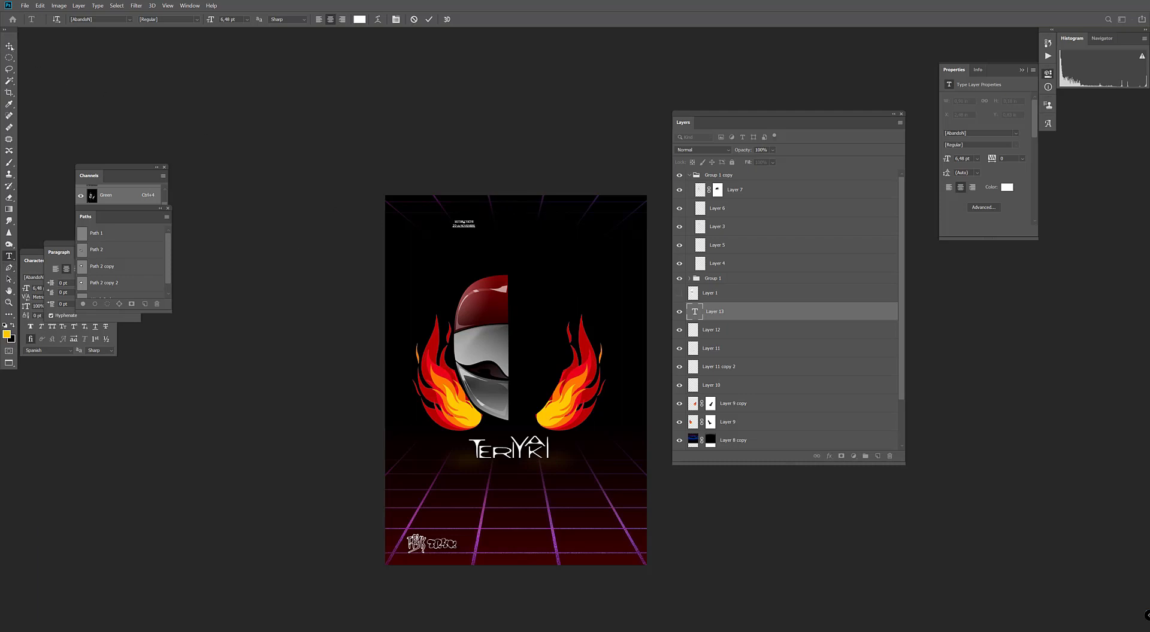
left_click(9, 46)
left_click(577, 272)
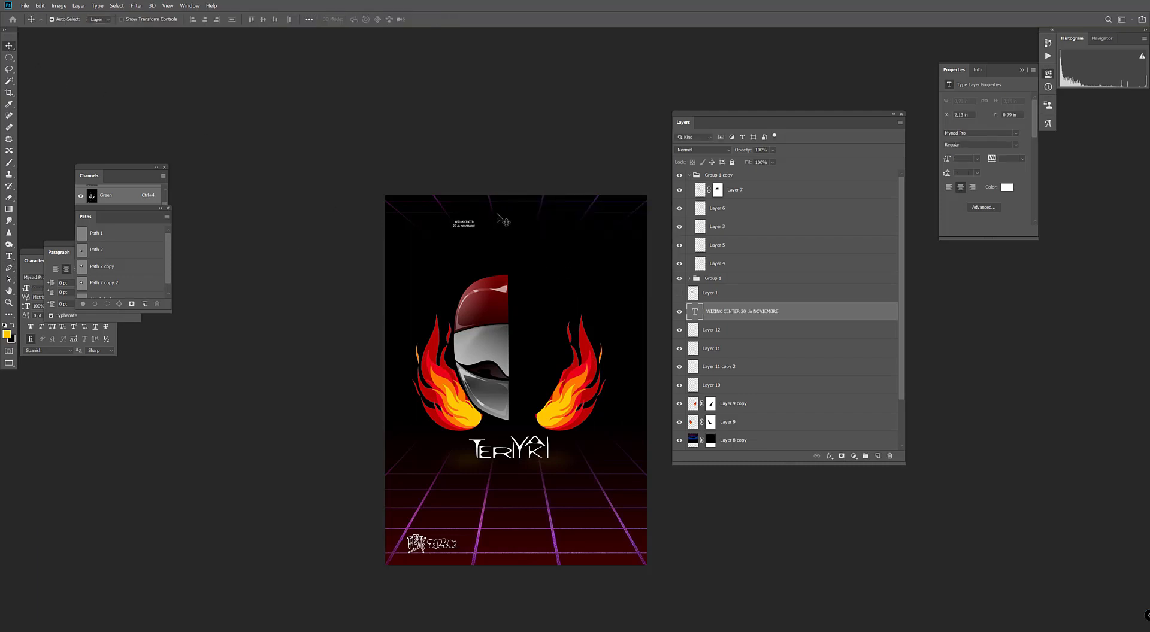
- Scale up the pasted venue and date text and centre it across the upper part of the poster
key("ctrl+t")
left_click_drag(478, 229, 606, 297)
left_click_drag(553, 243, 541, 230)
key("Return")
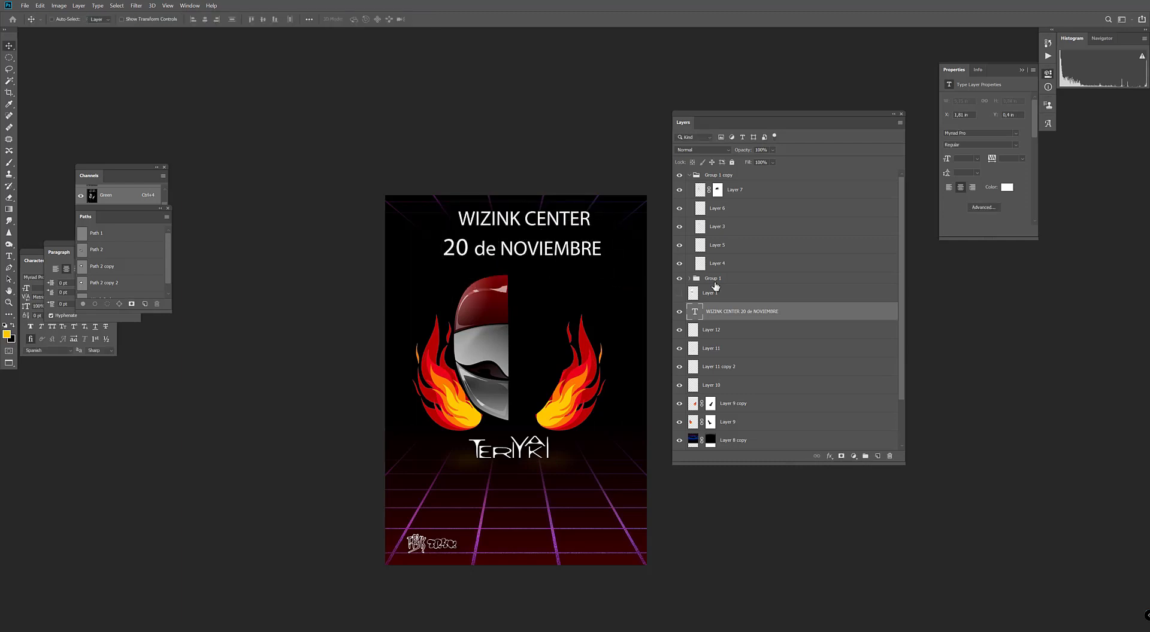
- Remove the "20 de NOVIEMBRE" line from the heading text layer so that only "WIZINK CENTER" is left
double_click(699, 316)
left_click_drag(601, 248, 376, 270)
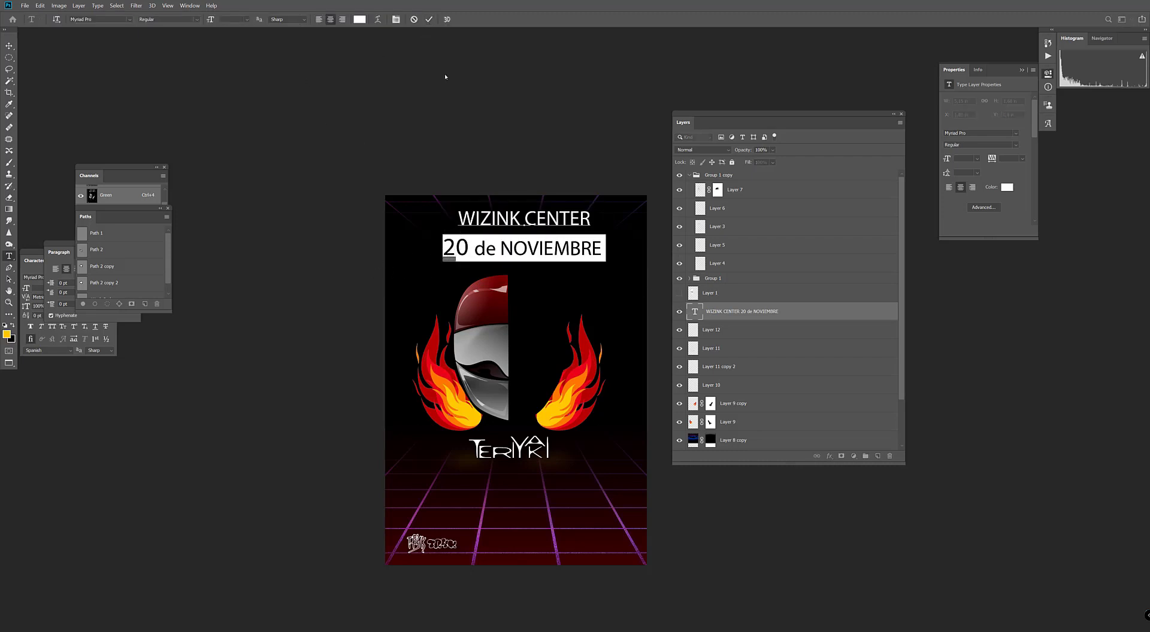
left_click_drag(604, 248, 419, 247)
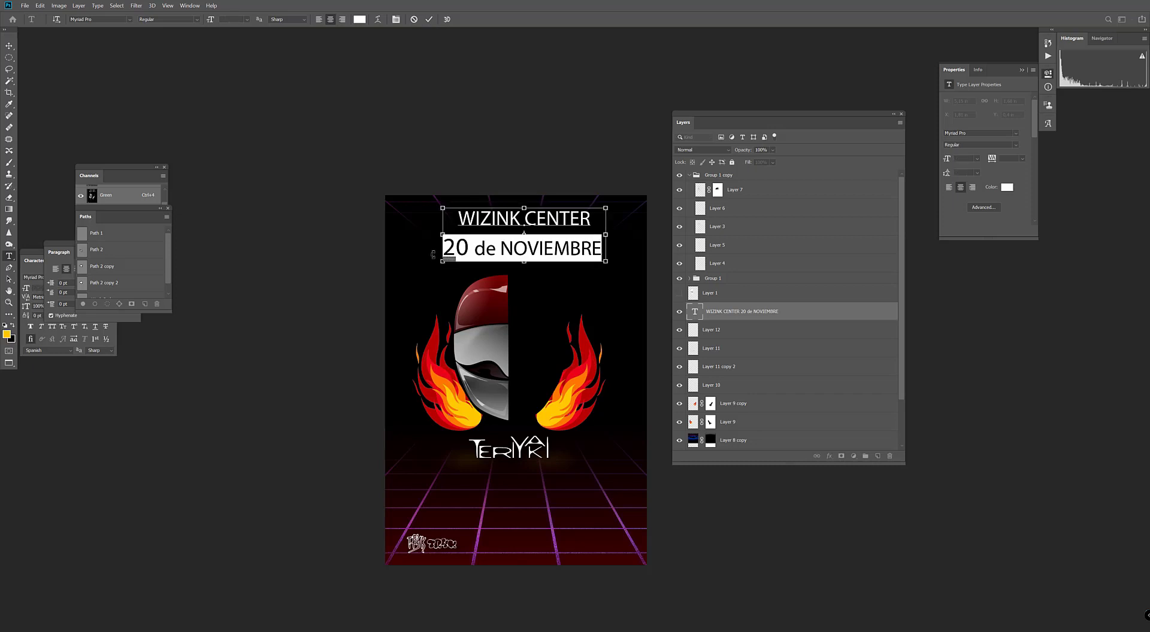
key("BackSpace")
left_click(429, 19)
key("v")
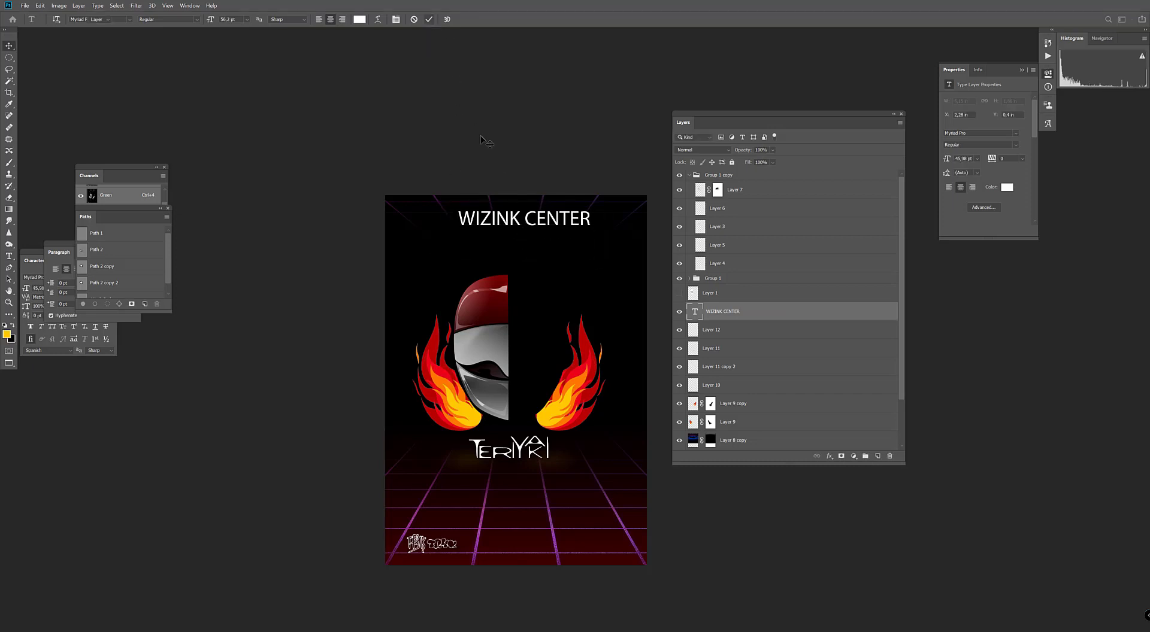
- Duplicate the WIZINK CENTER text layer just below the original and change the copy's text to "20 de NOVIEMBRE"
left_click_drag(530, 226, 427, 272, "alt")
key("t")
type("20 de NOVIEMBRE")
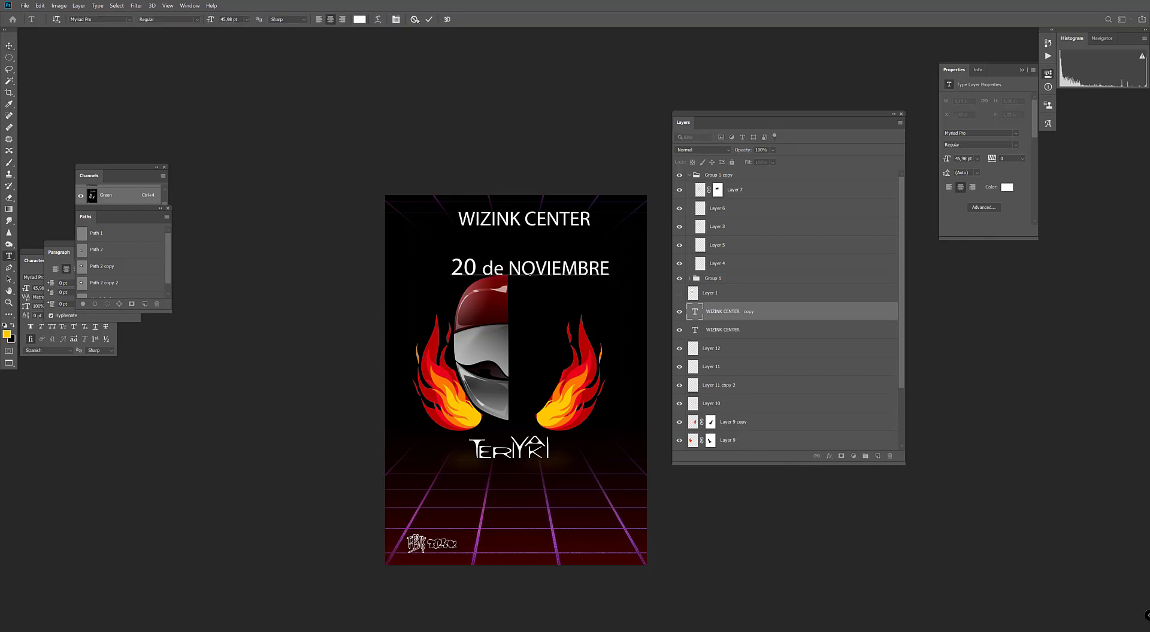
key("ctrl+Return")
- Shrink the date text to less than half the heading's width and place it centred beneath WIZINK CENTER
key("ctrl+t")
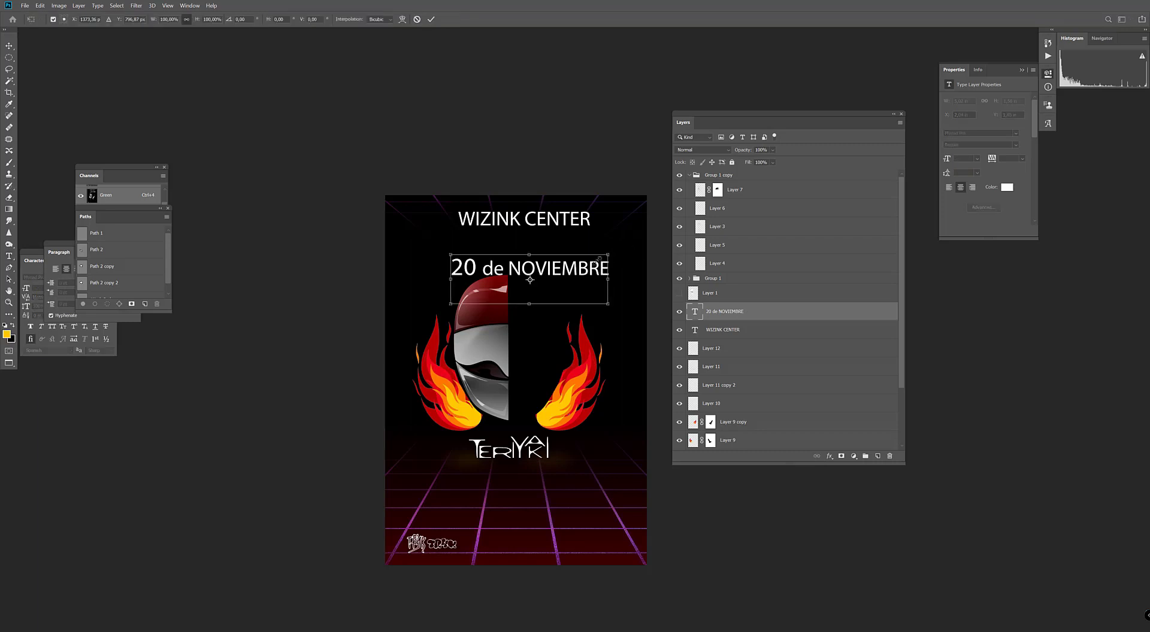
left_click_drag(599, 258, 535, 246)
key("Return")
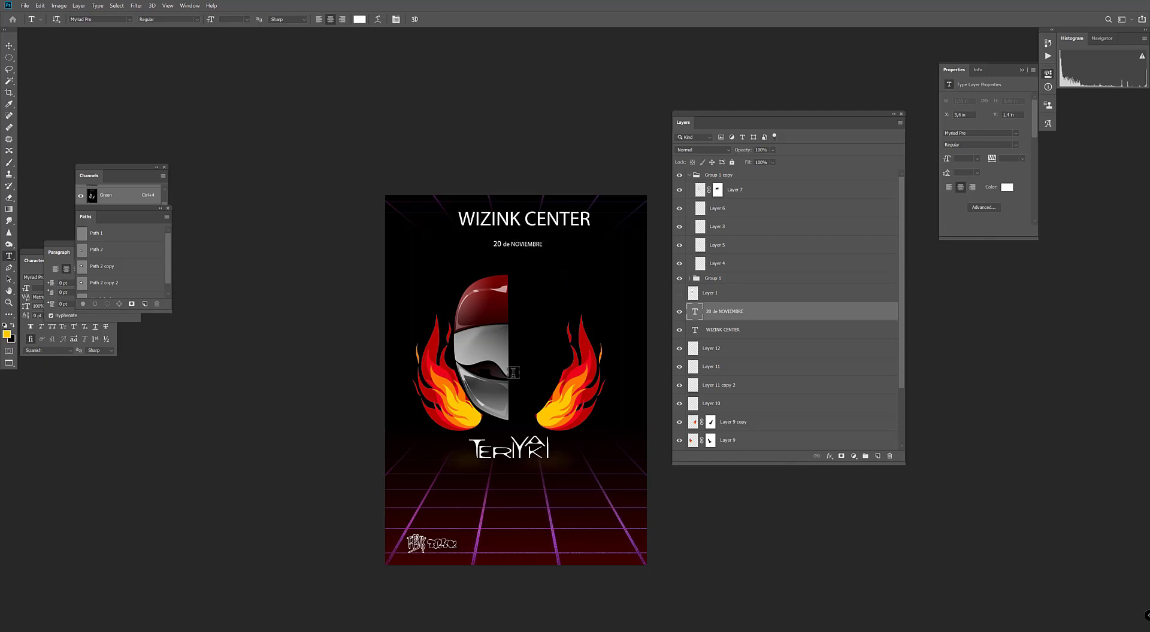
left_click(516, 222)
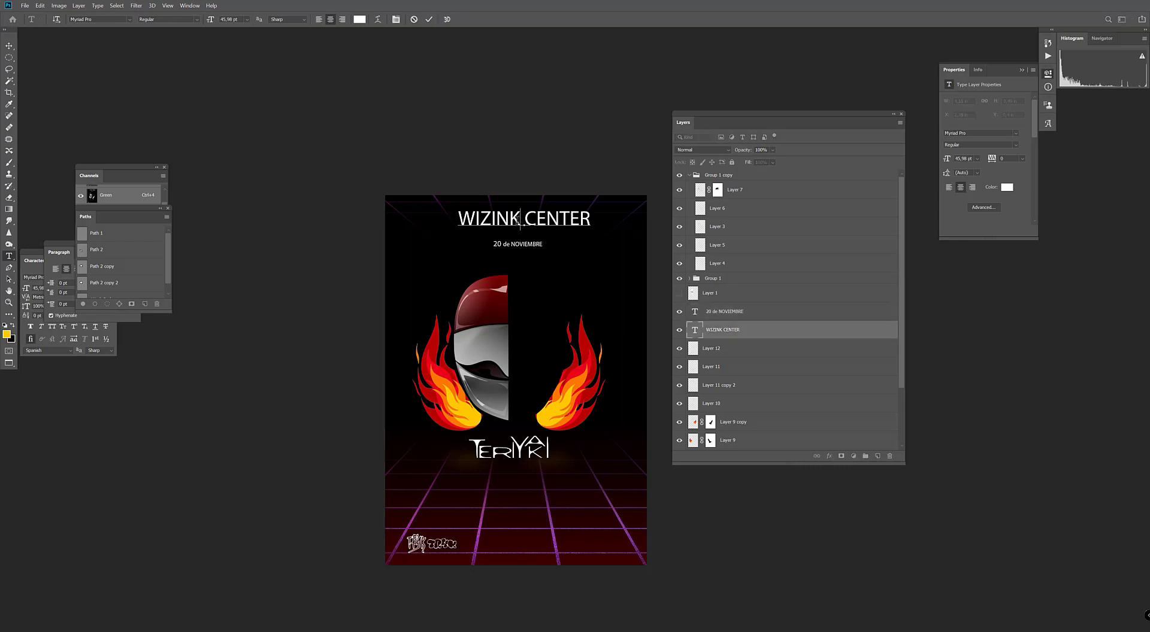
key("Escape")
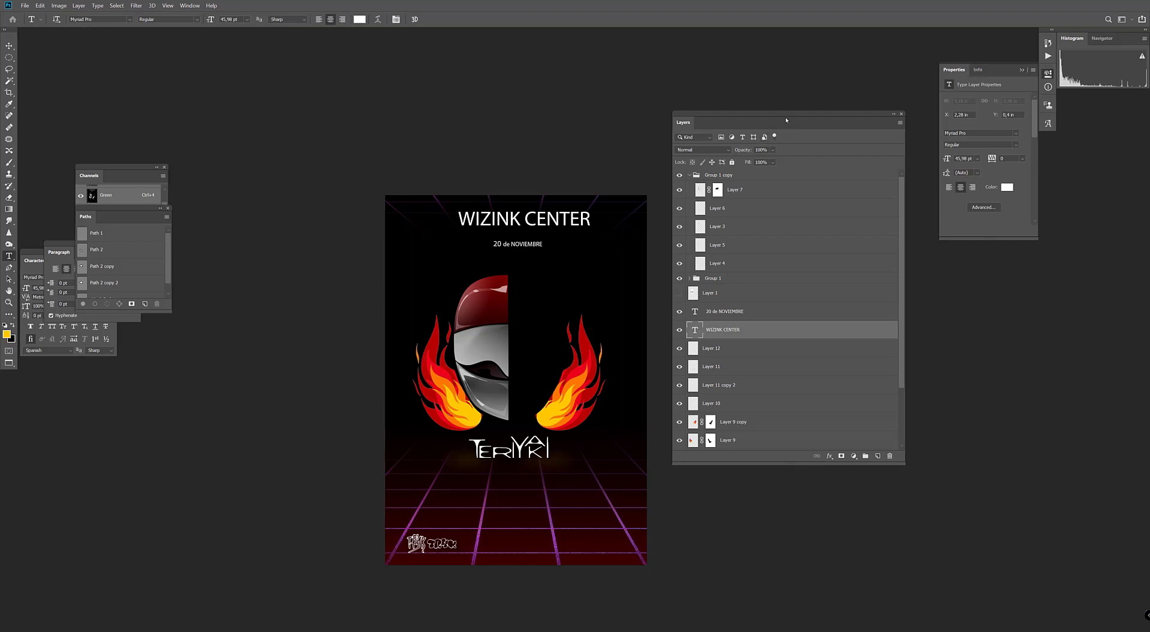
left_click_drag(786, 119, 767, 122)
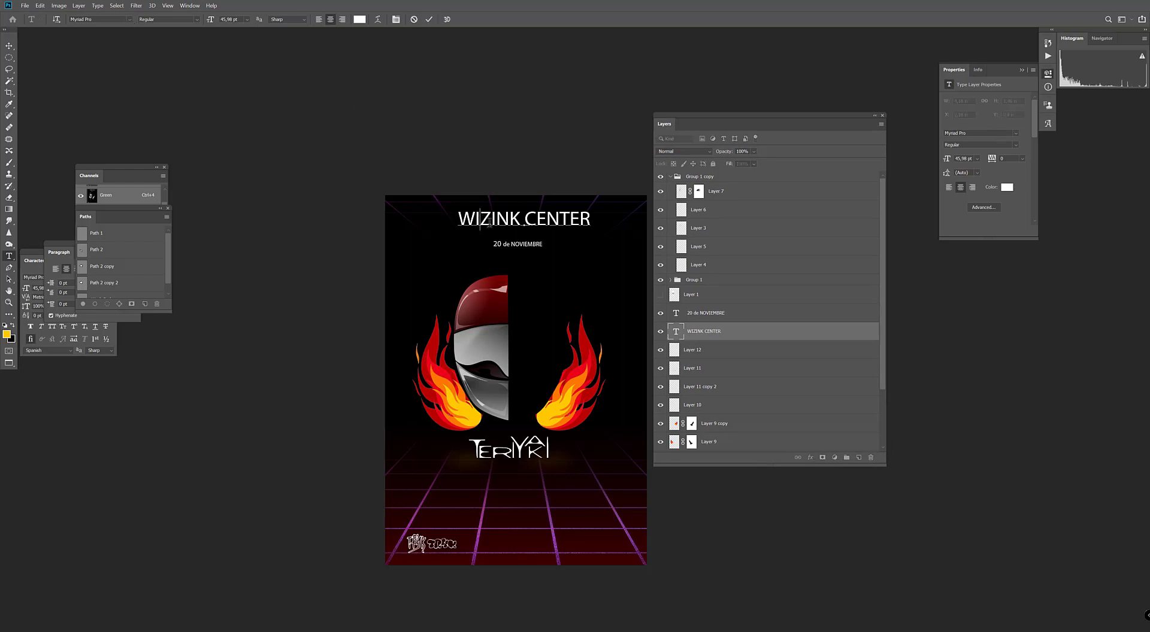
left_click(129, 19)
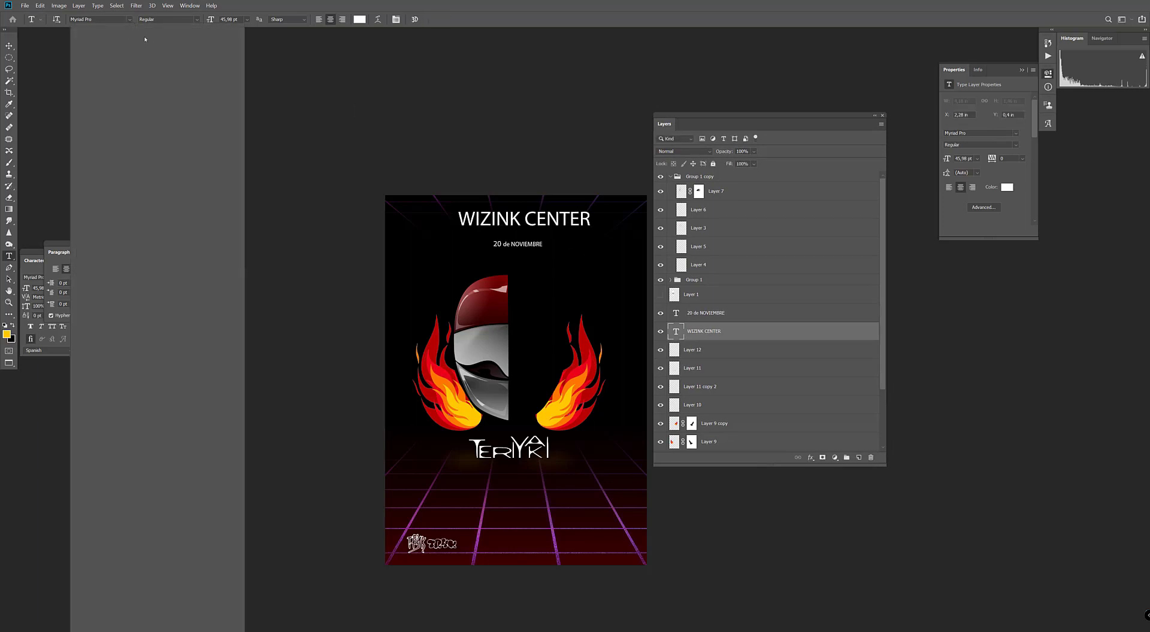
left_click(144, 43)
- Switch to the Chrome browser, open its downloads list and show the folder containing Cartel Posible Final.ai
key("alt+Tab")
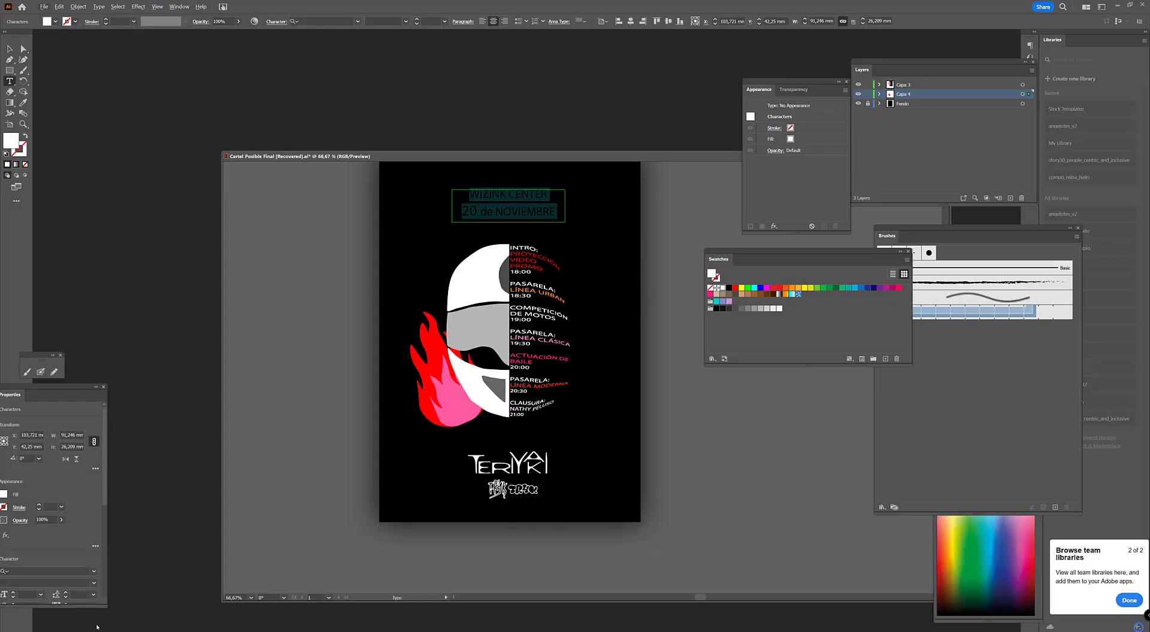
key("alt+Tab")
left_click(595, 27)
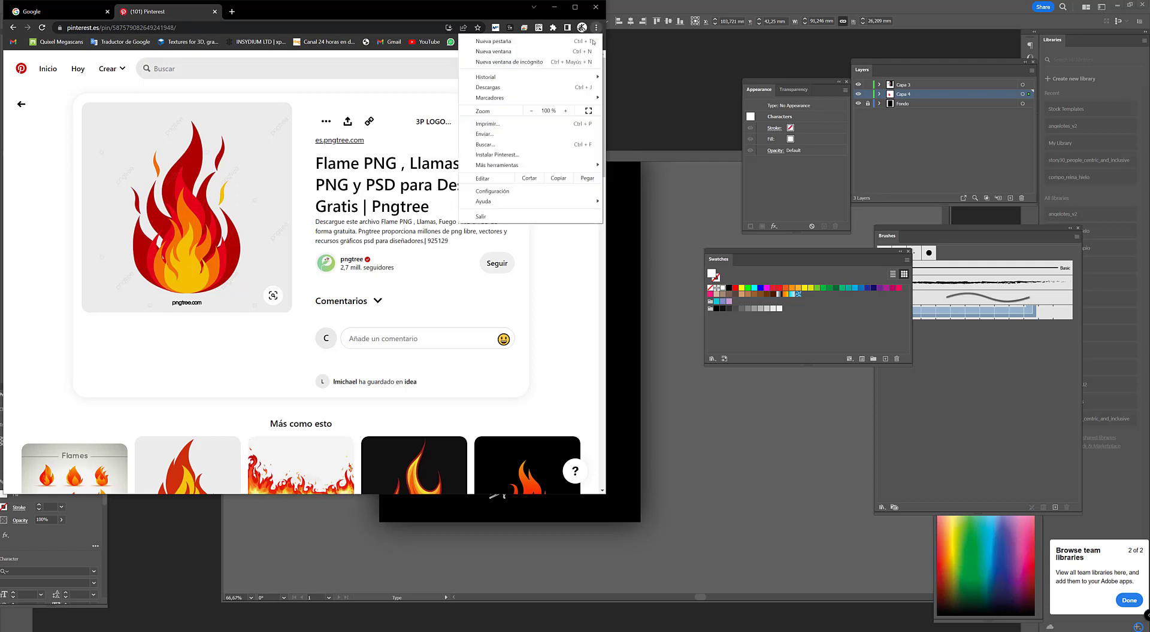
left_click(515, 88)
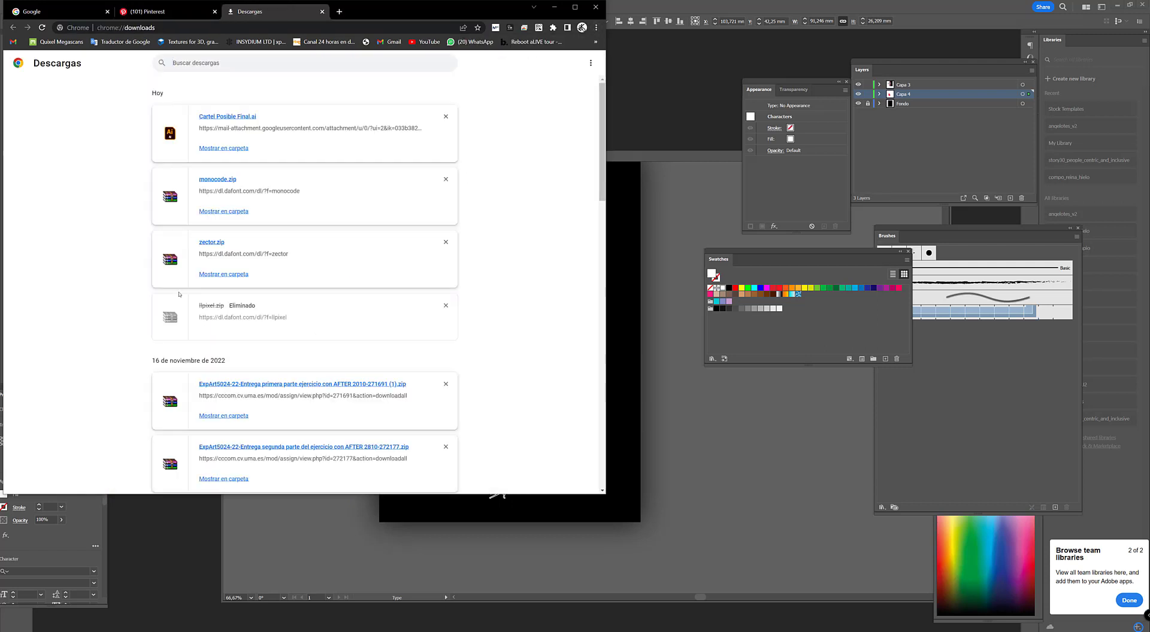
left_click(216, 149)
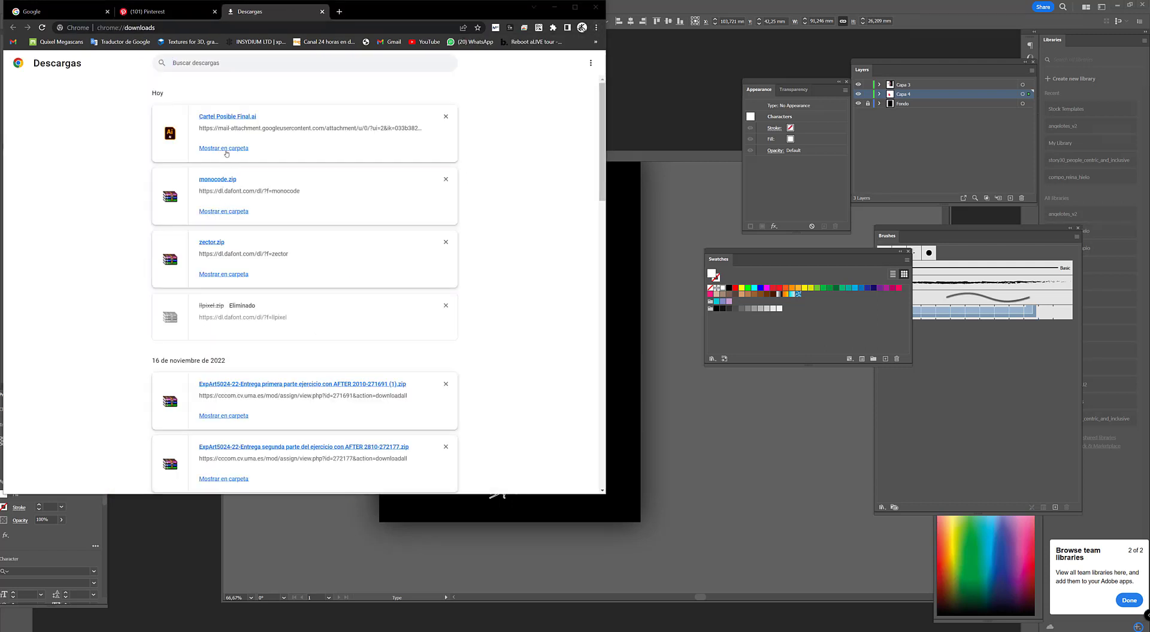
- Install the LLPIXEL3.ttf font from the llpixel folder for all users
double_click(302, 115)
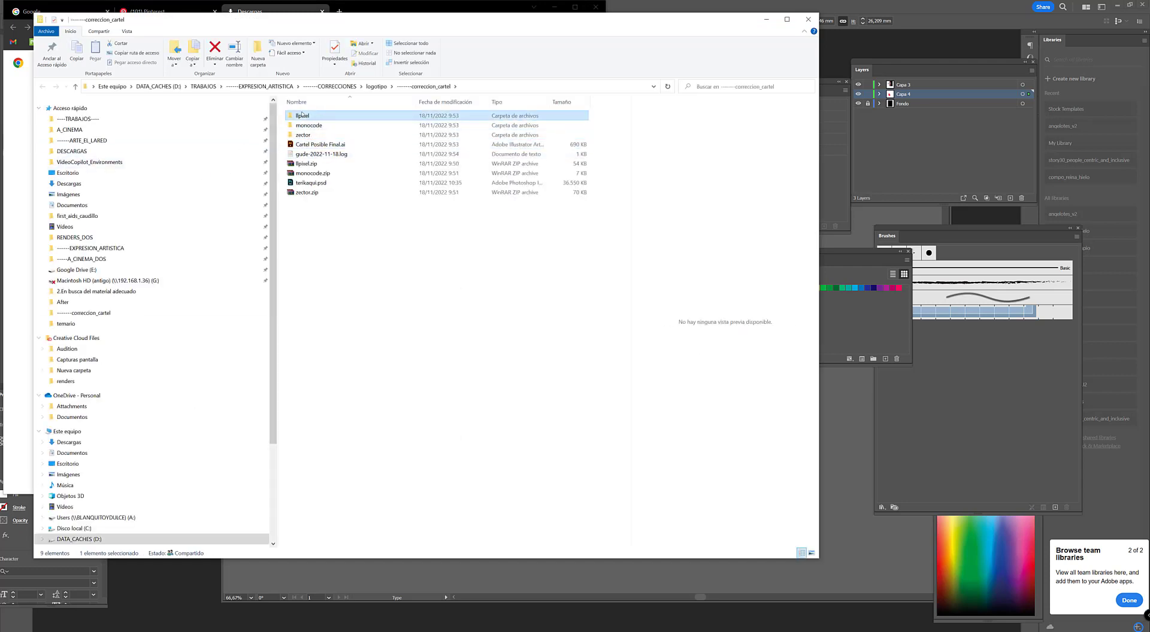
left_click(305, 115)
right_click(309, 118)
right_click(307, 117)
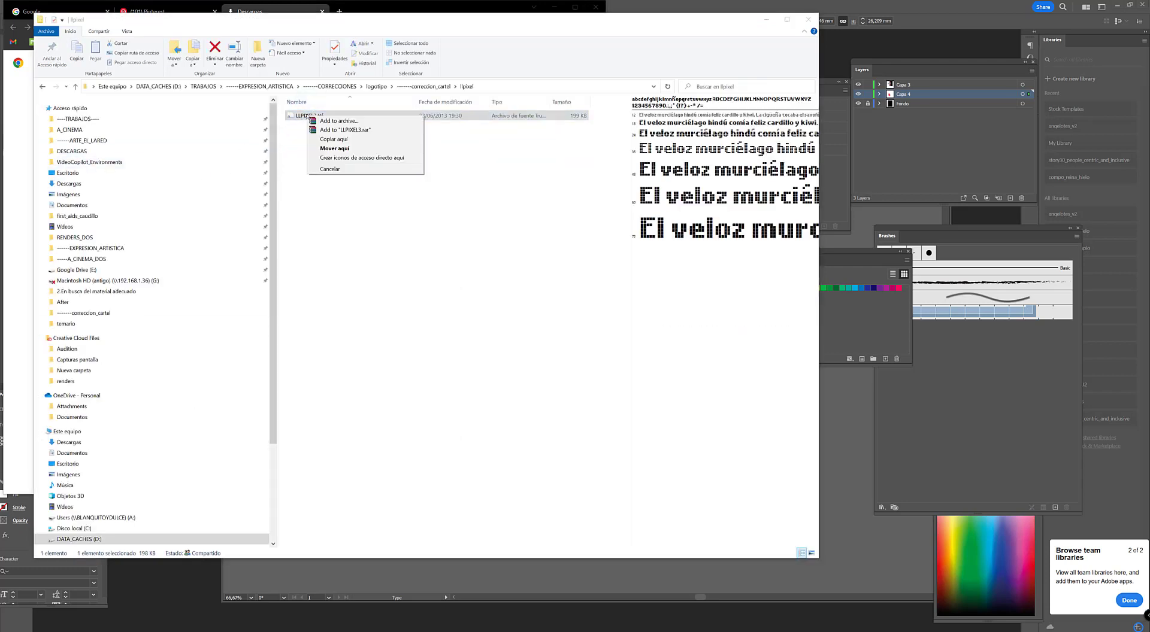
key("Escape")
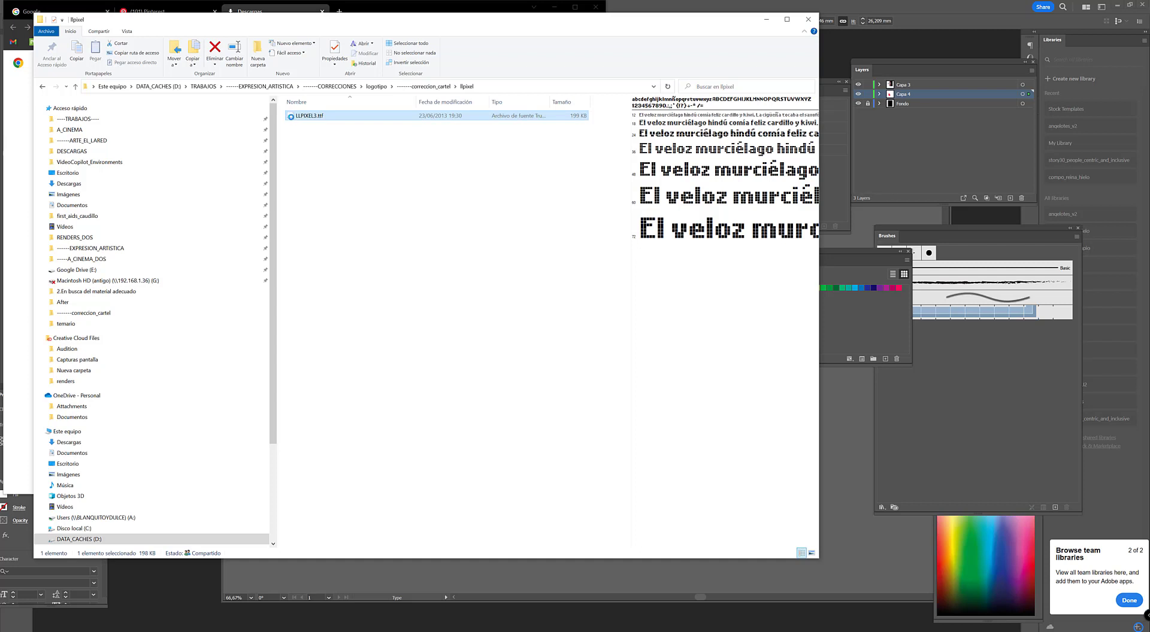
right_click(293, 116)
left_click(180, 153)
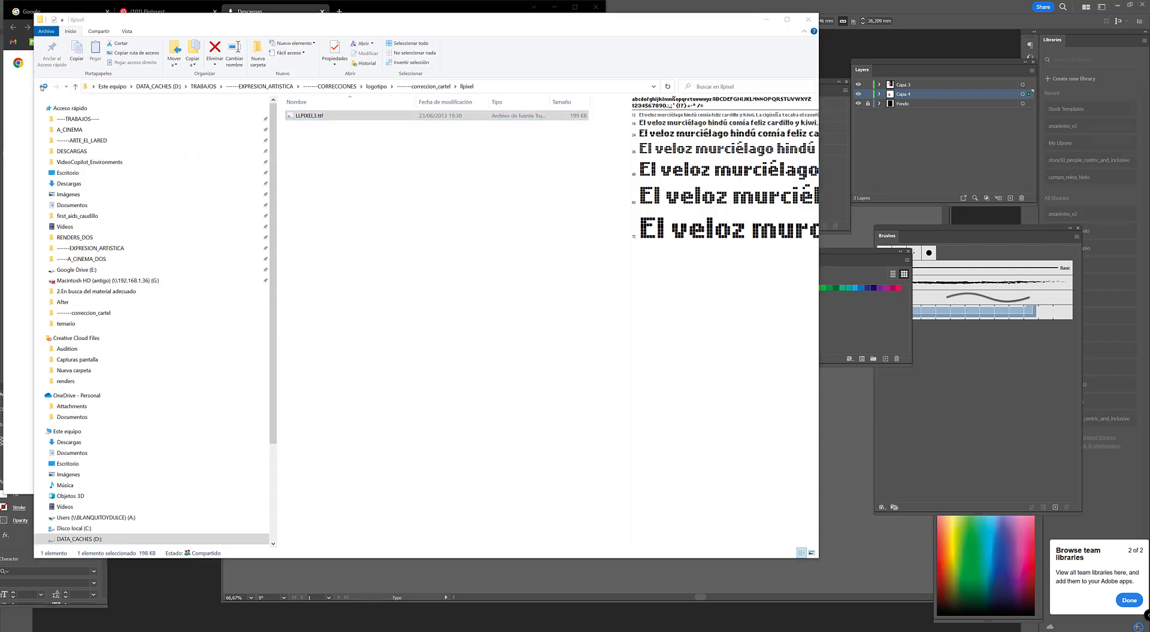
- Install the Monocode-Regular-V01.02b.ttf font from the monocode folder for all users
left_click(43, 88)
left_click(317, 126)
double_click(317, 125)
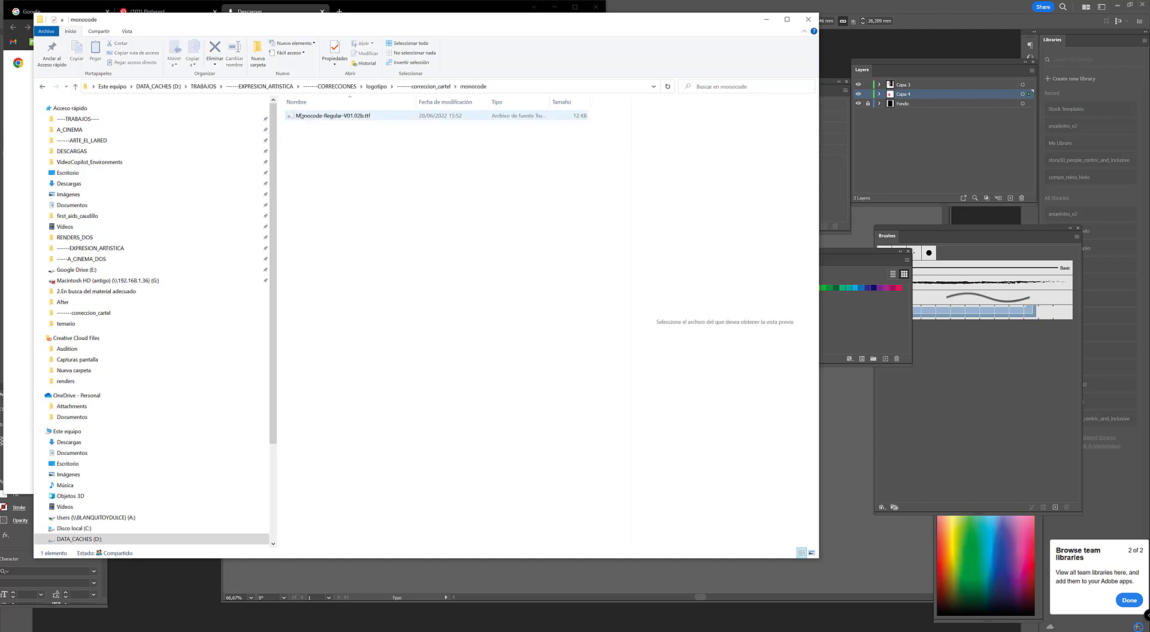
right_click(301, 117)
left_click(182, 154)
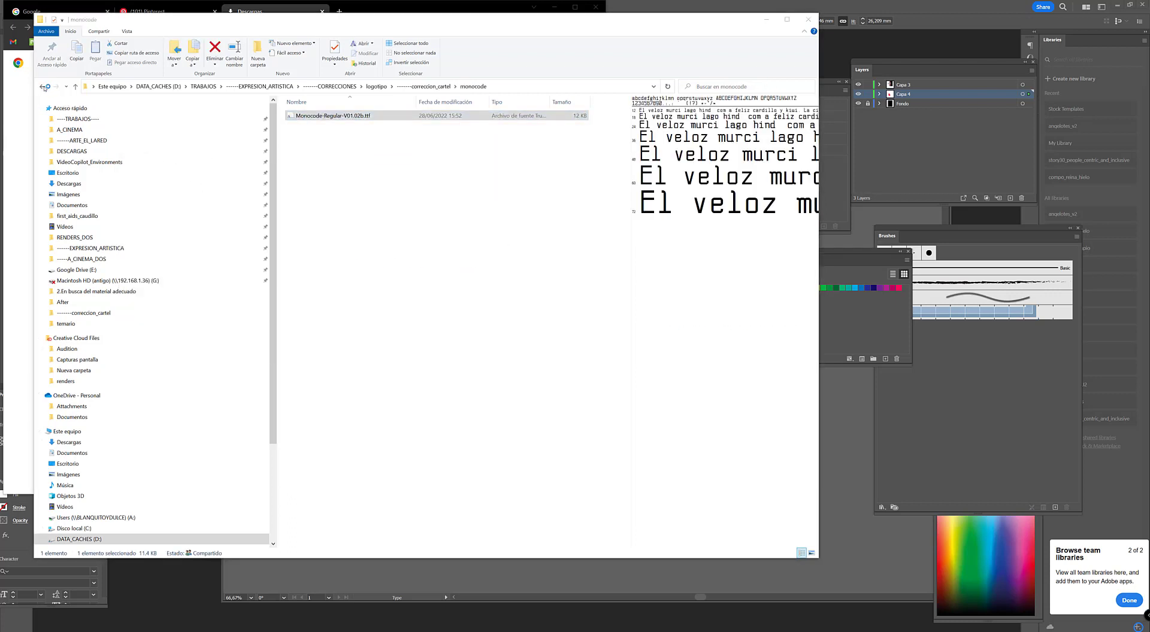
- Install the Zector.otf font from the zector folder for all users
left_click(43, 87)
double_click(304, 135)
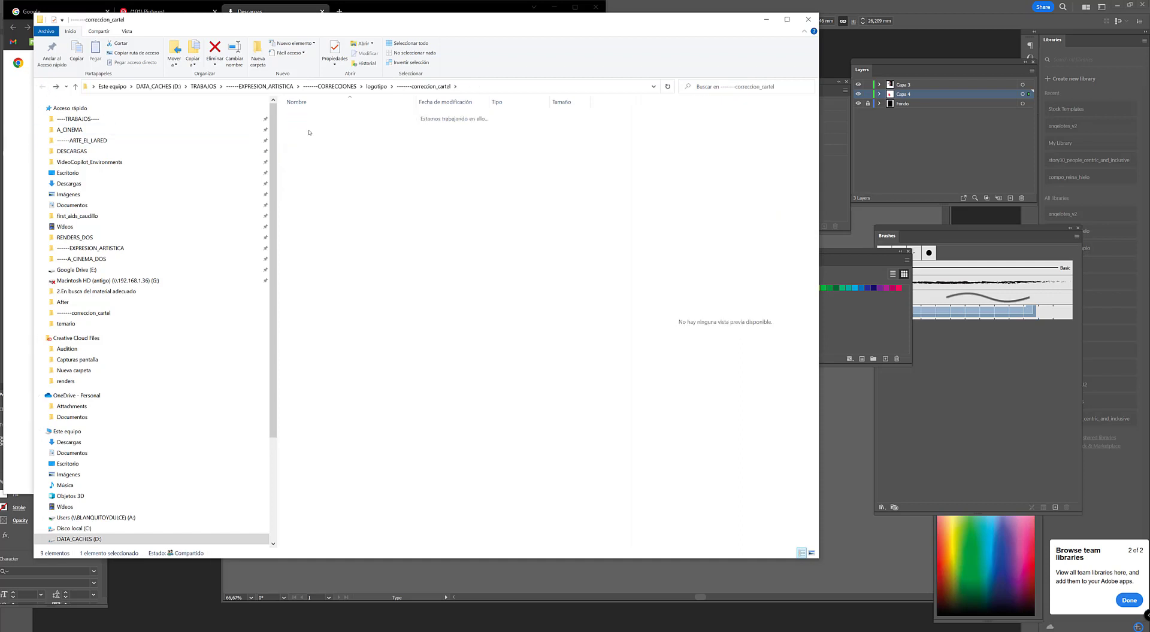
right_click(306, 127)
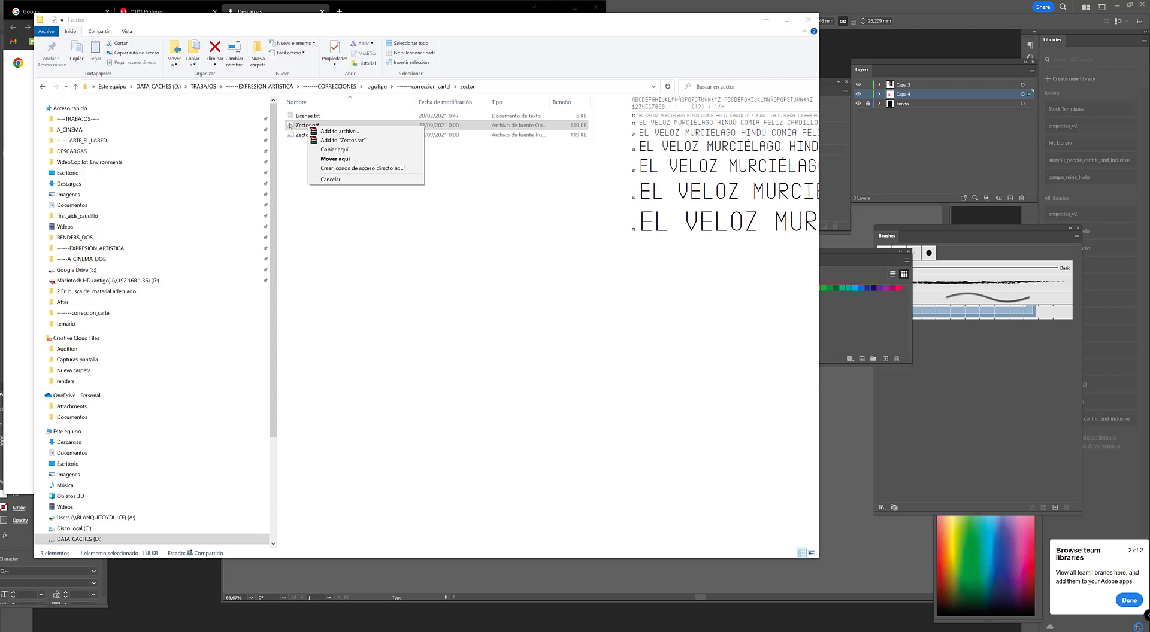
left_click(291, 126)
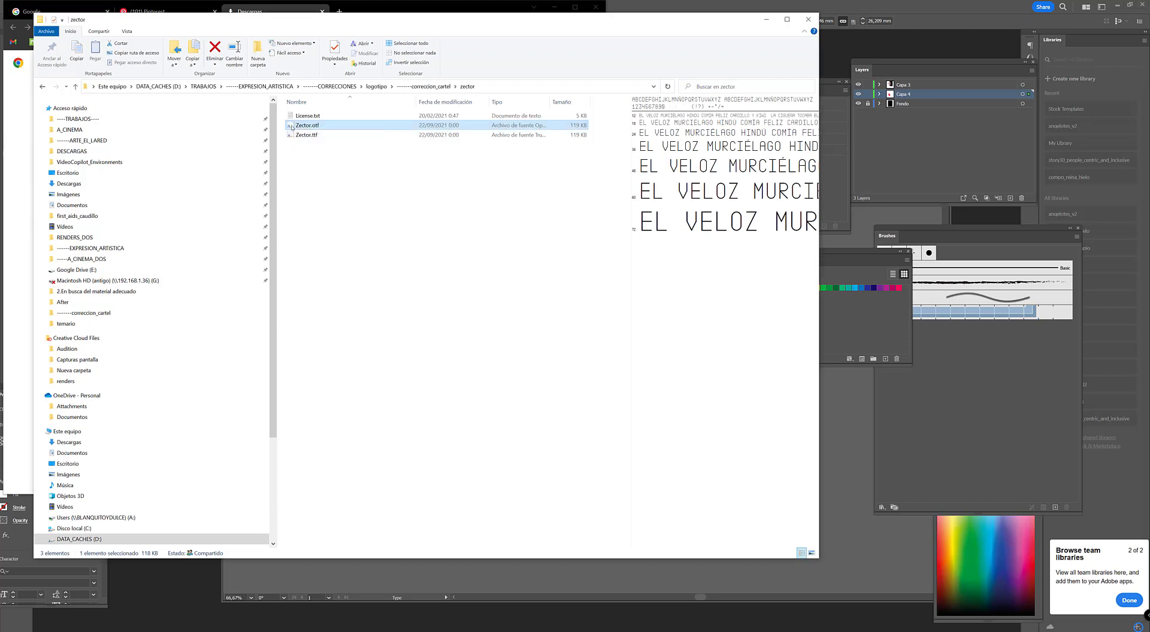
right_click(291, 127)
right_click(292, 127)
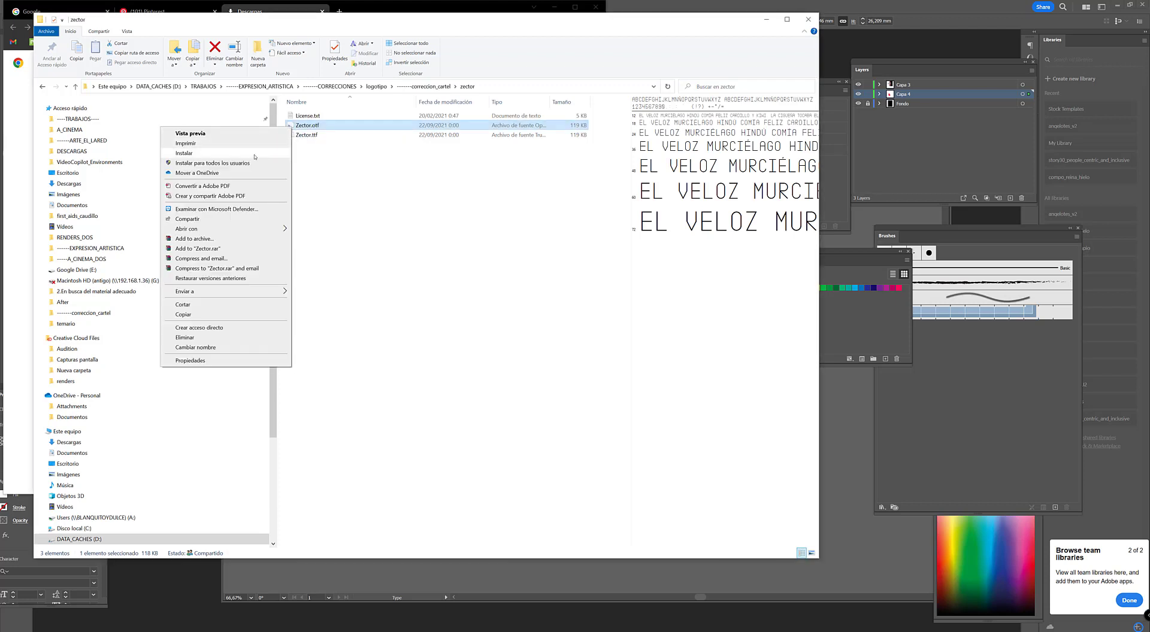
left_click(207, 163)
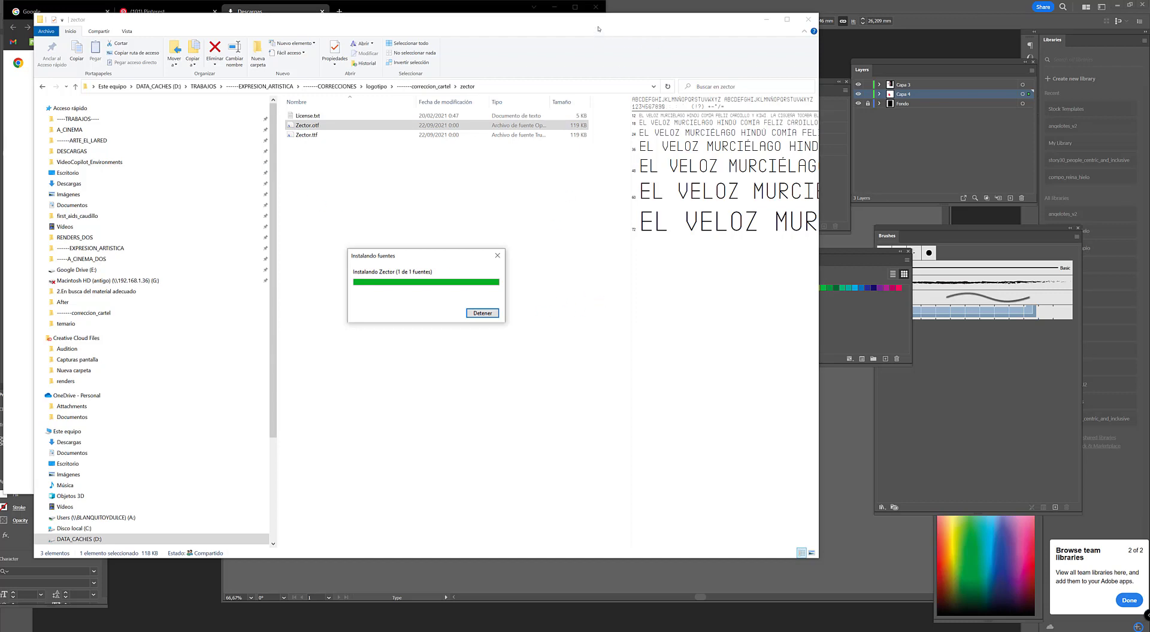
- Switch from the zector font folder to the terikaqui.psd poster in Photoshop
left_click(405, 582)
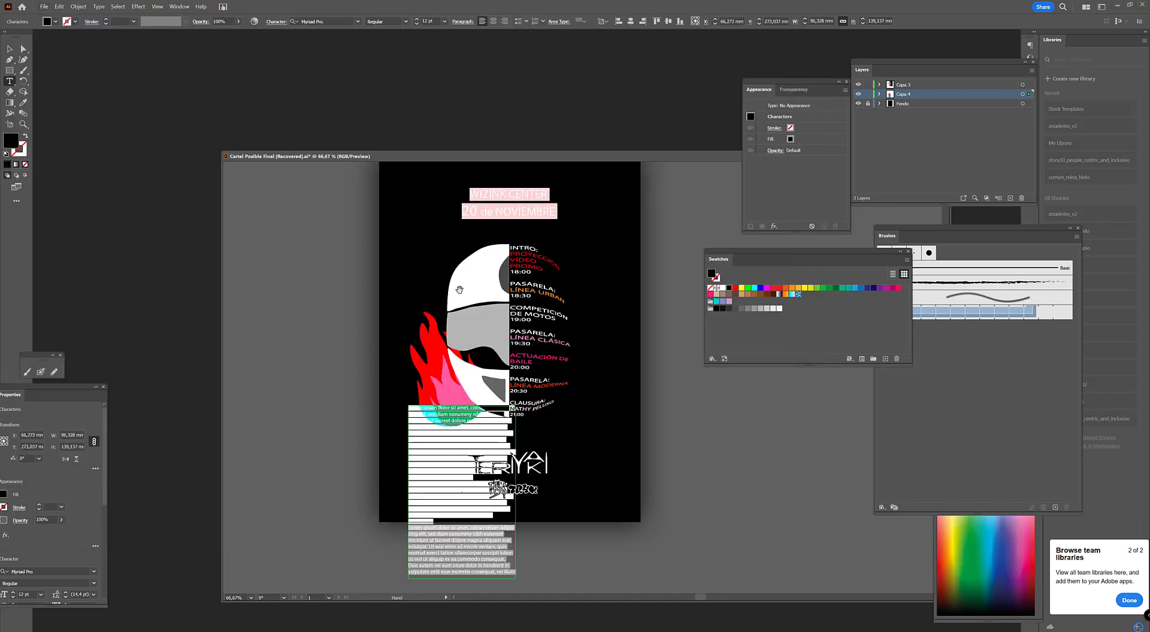
key("alt+Tab")
key("alt+Tab")
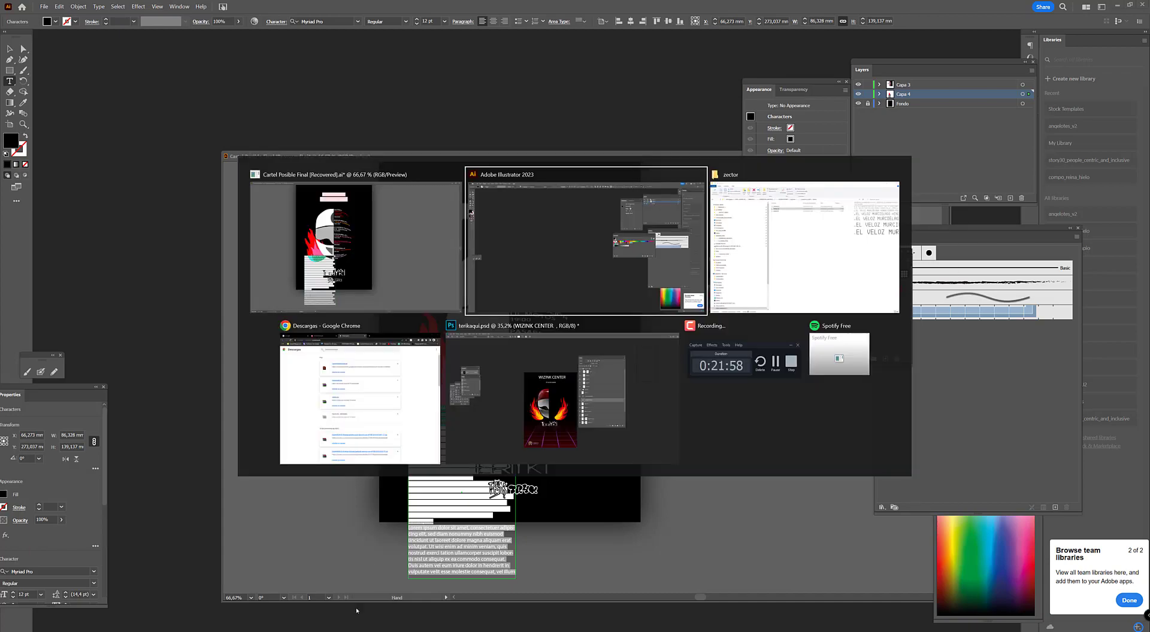
key("alt+Tab")
key("alt+Tab")
key("alt+Tab")
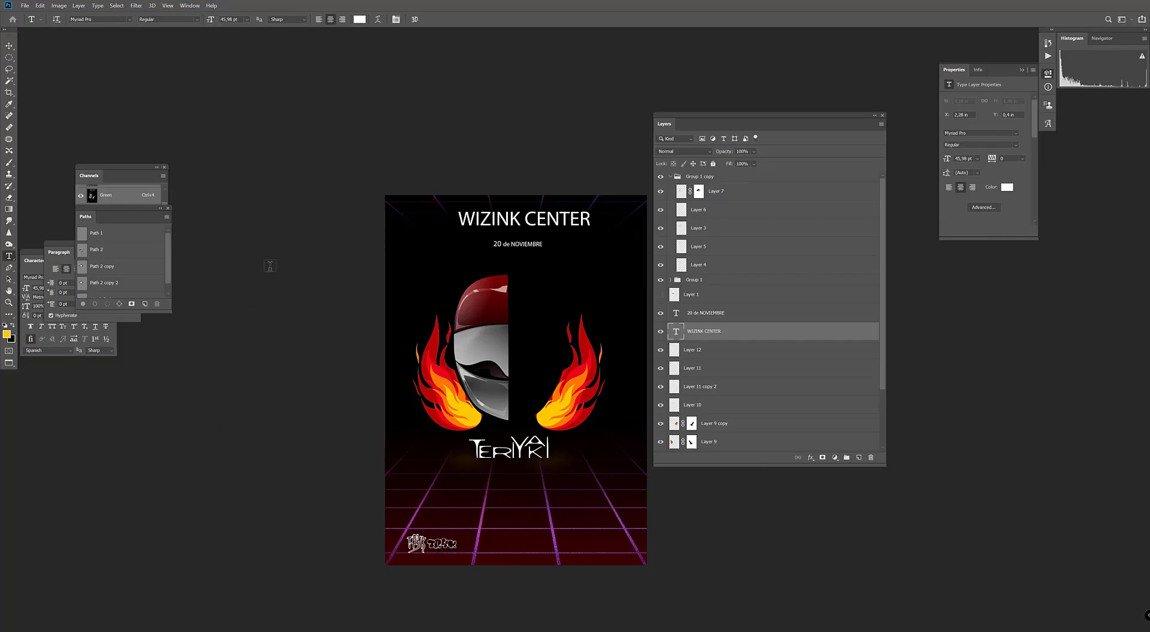
- Set the WIZINK CENTER title in the Zector Regular font
left_click_drag(585, 214, 401, 214)
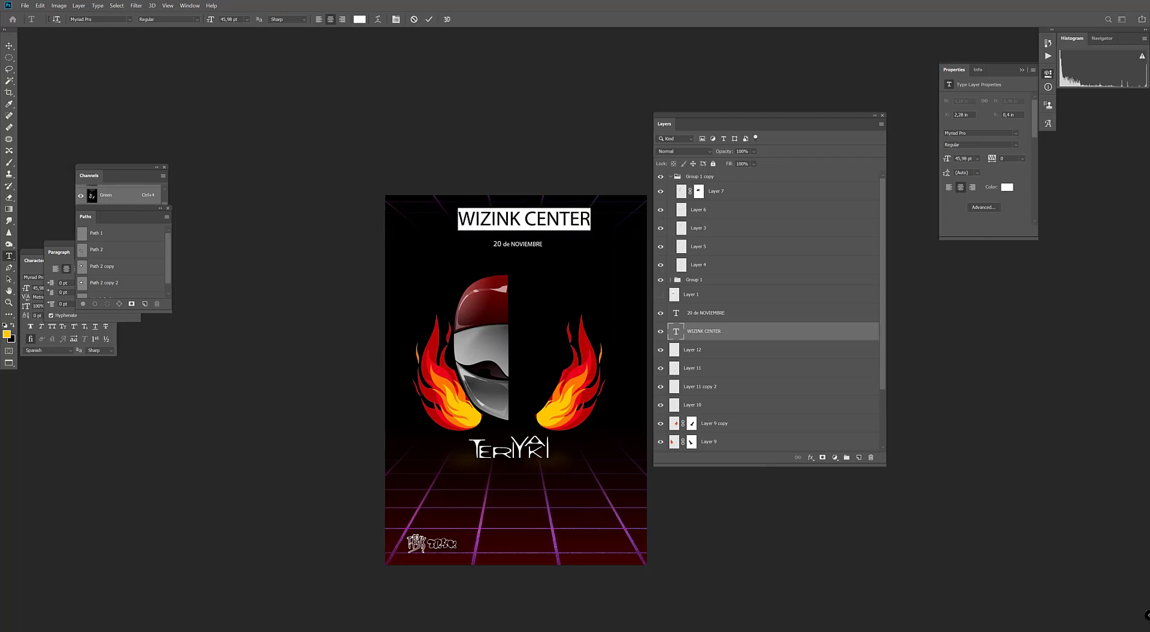
left_click(94, 20)
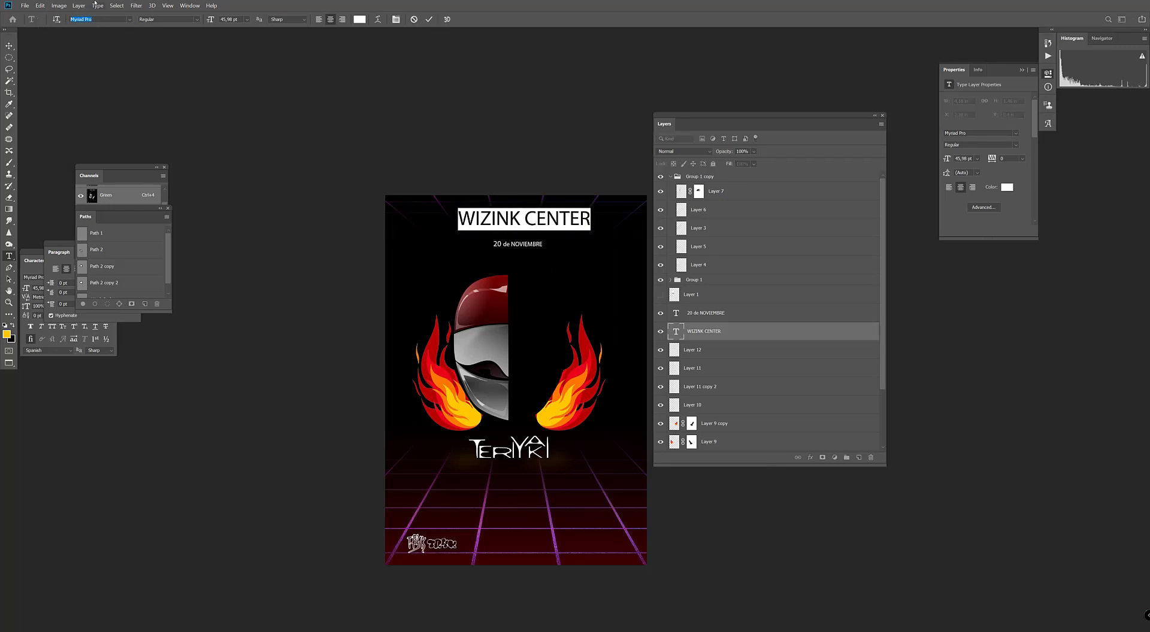
type("zect")
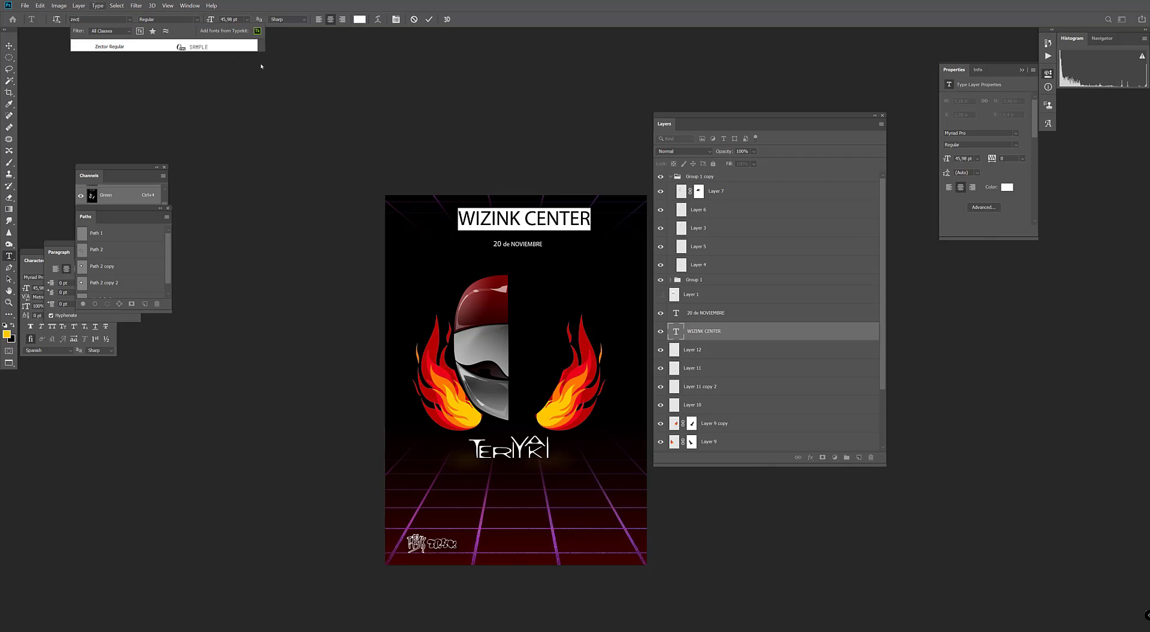
left_click(102, 46)
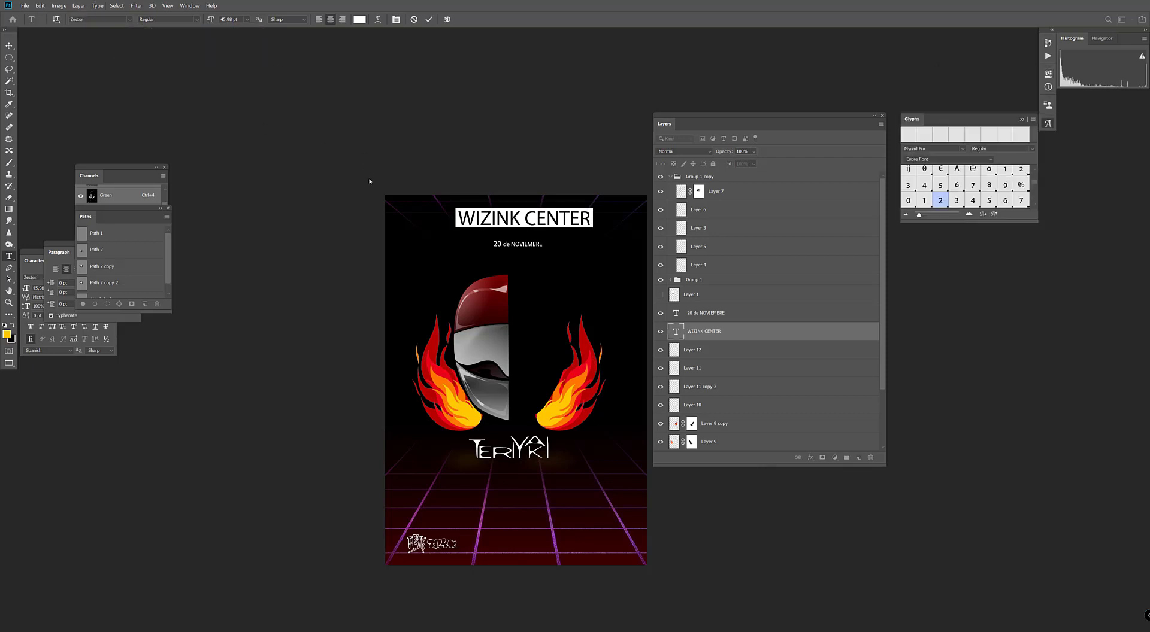
- Change the font of the WIZINK CENTER title to Gill Sans MT
left_click(129, 19)
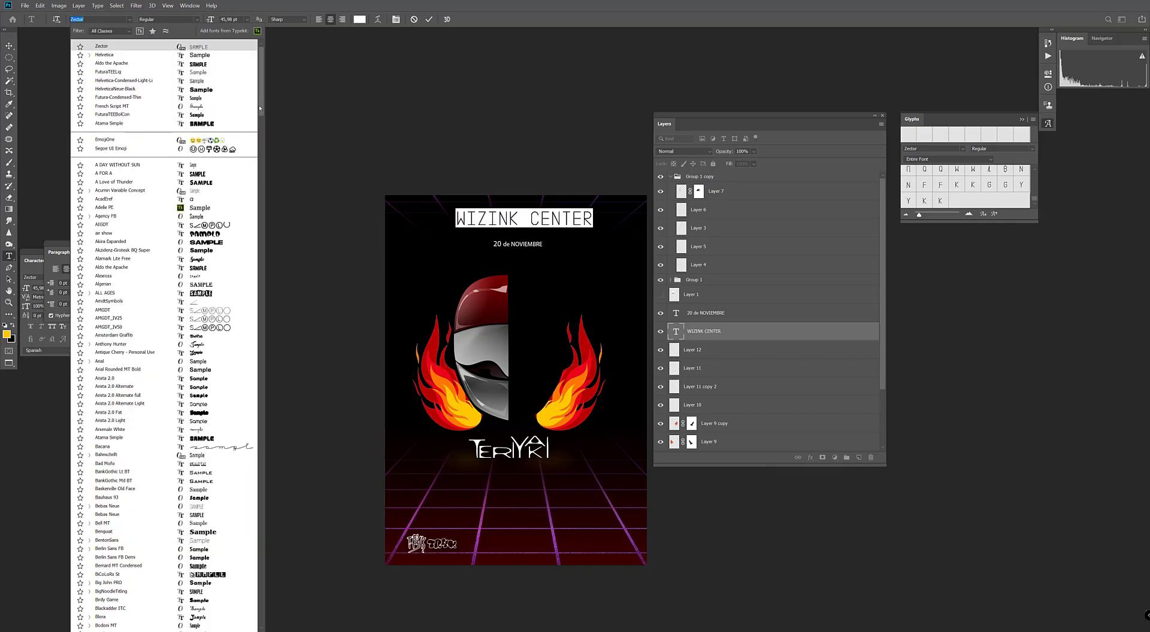
scroll(262, 292, "down", 15)
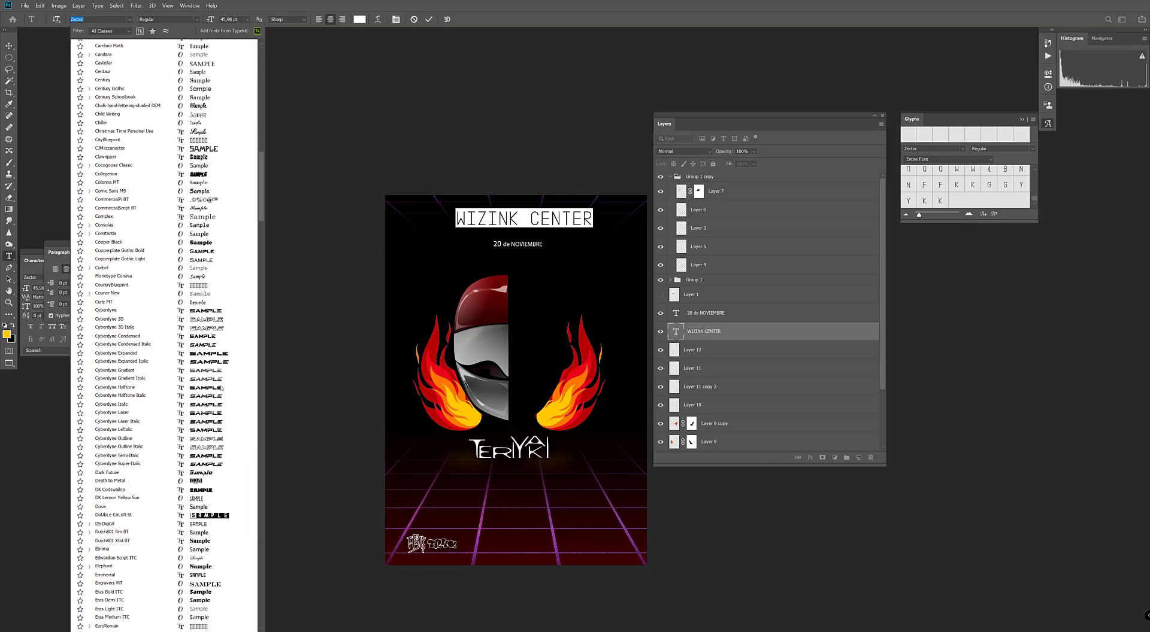
scroll(203, 355, "down", 9)
left_click(204, 343)
left_click(264, 302)
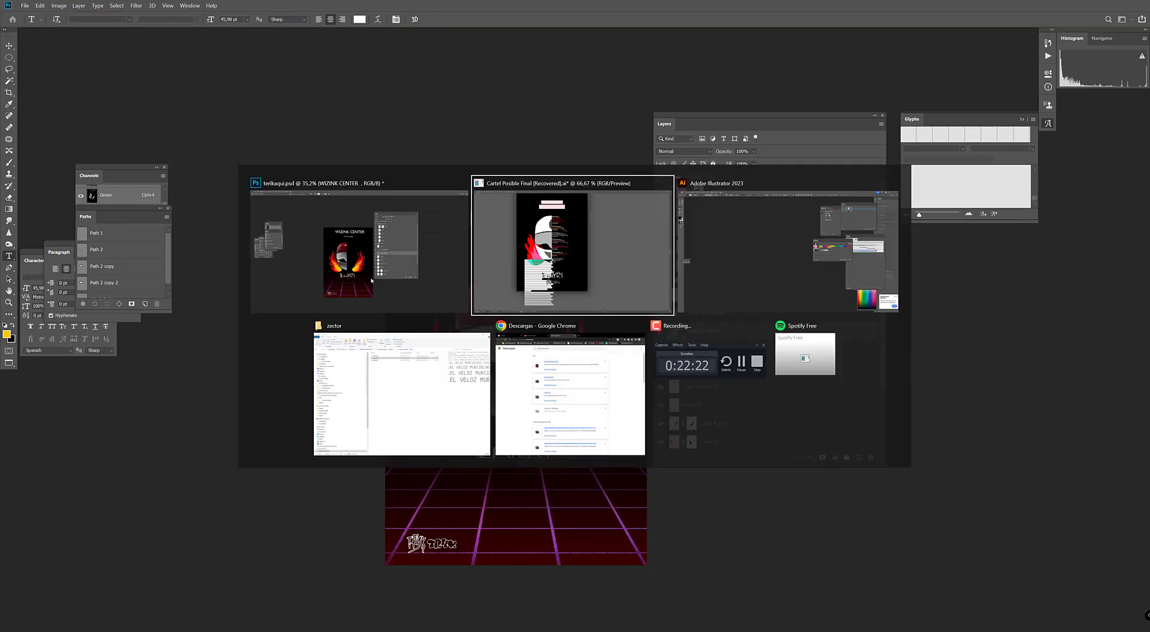
- Switch to Illustrator and copy the characters of the schedule text beside the helmet
key("alt+Tab")
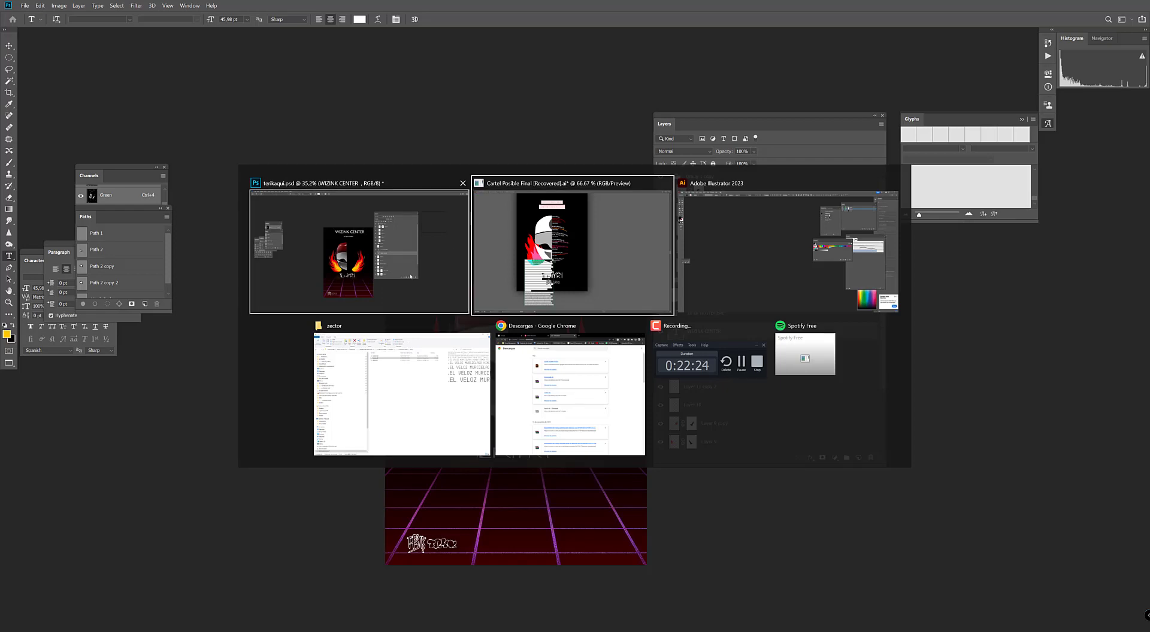
left_click(355, 258)
key("alt+Tab")
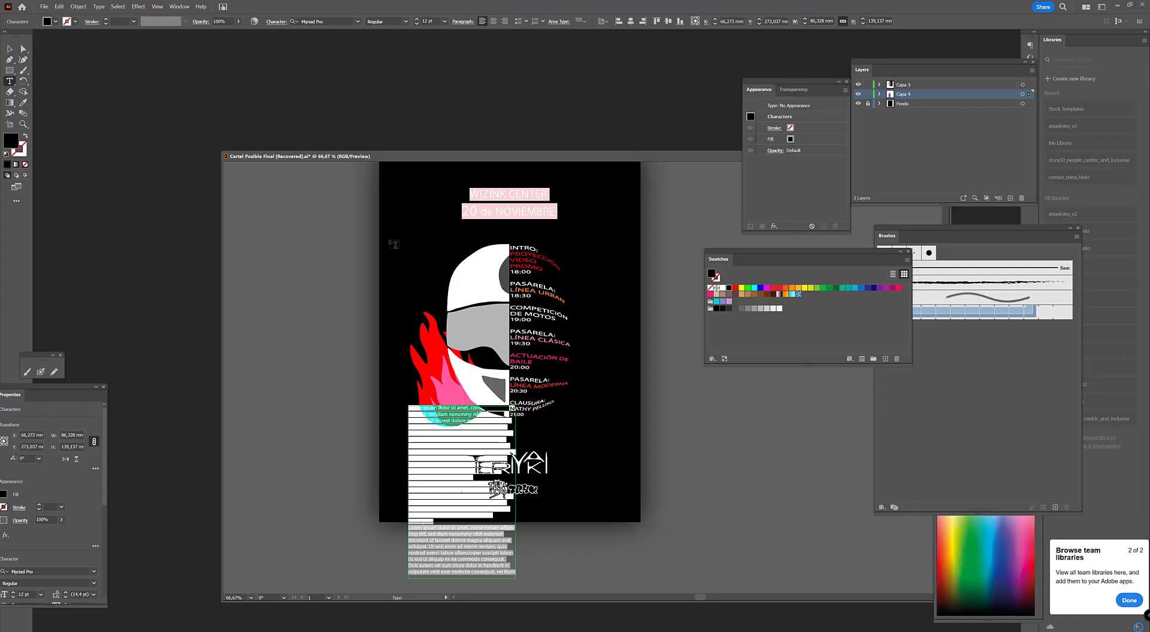
left_click(617, 240, "ctrl")
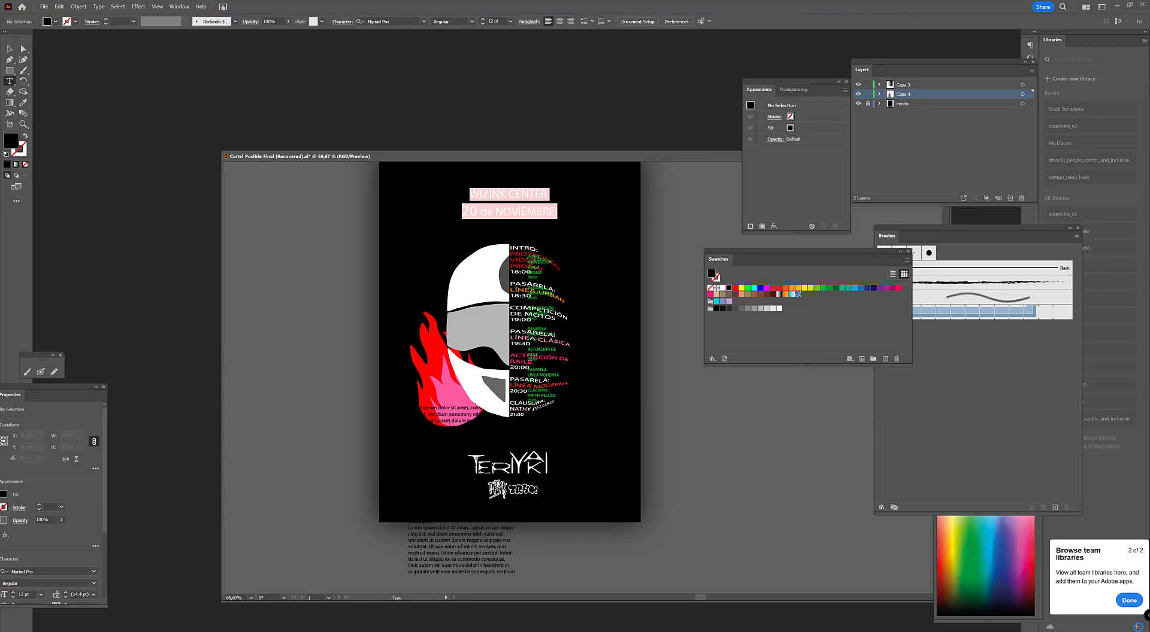
left_click_drag(527, 254, 580, 404)
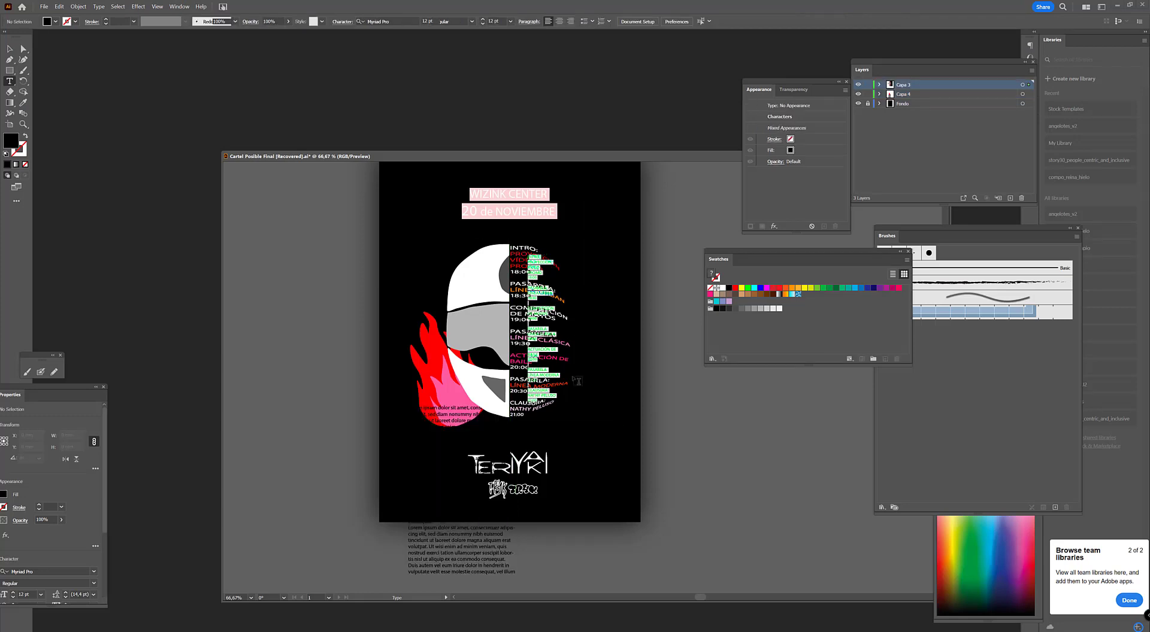
key("ctrl+c")
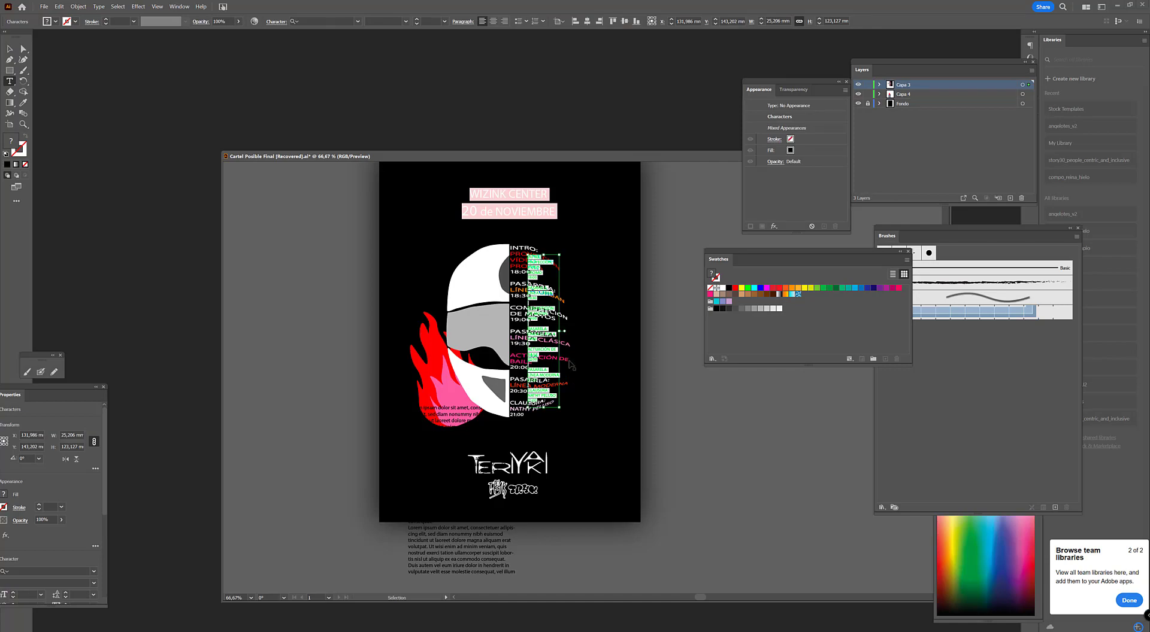
- Try to paste the copied text into a text box drawn beside the half helmet in the Photoshop poster
key("alt+Tab")
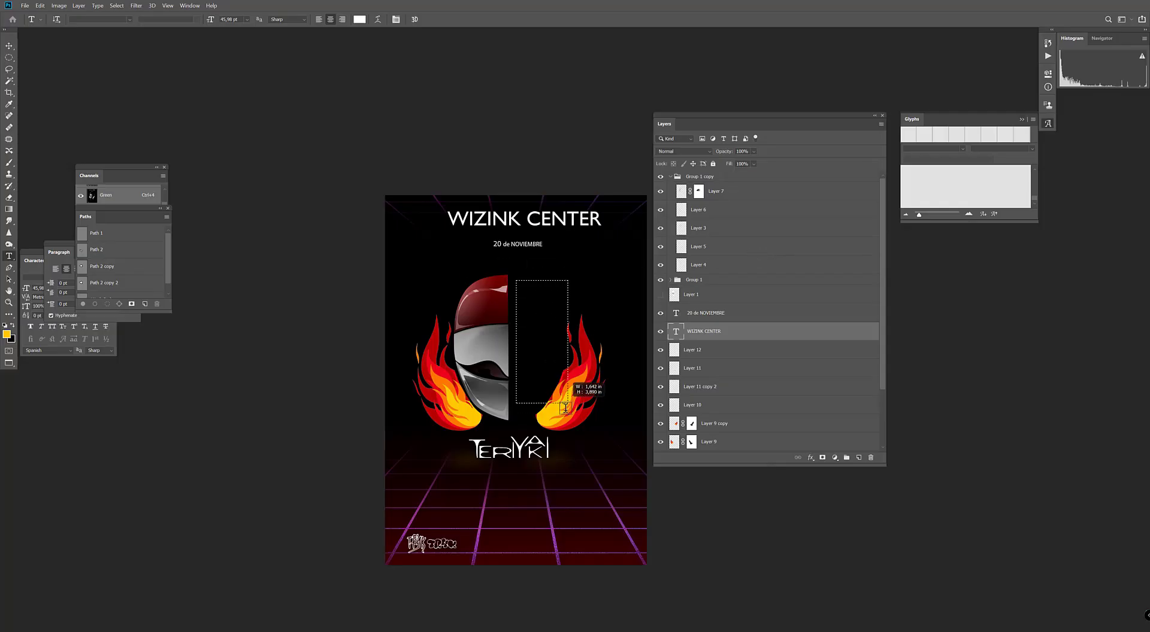
left_click_drag(571, 398, 569, 410)
key("ctrl+v")
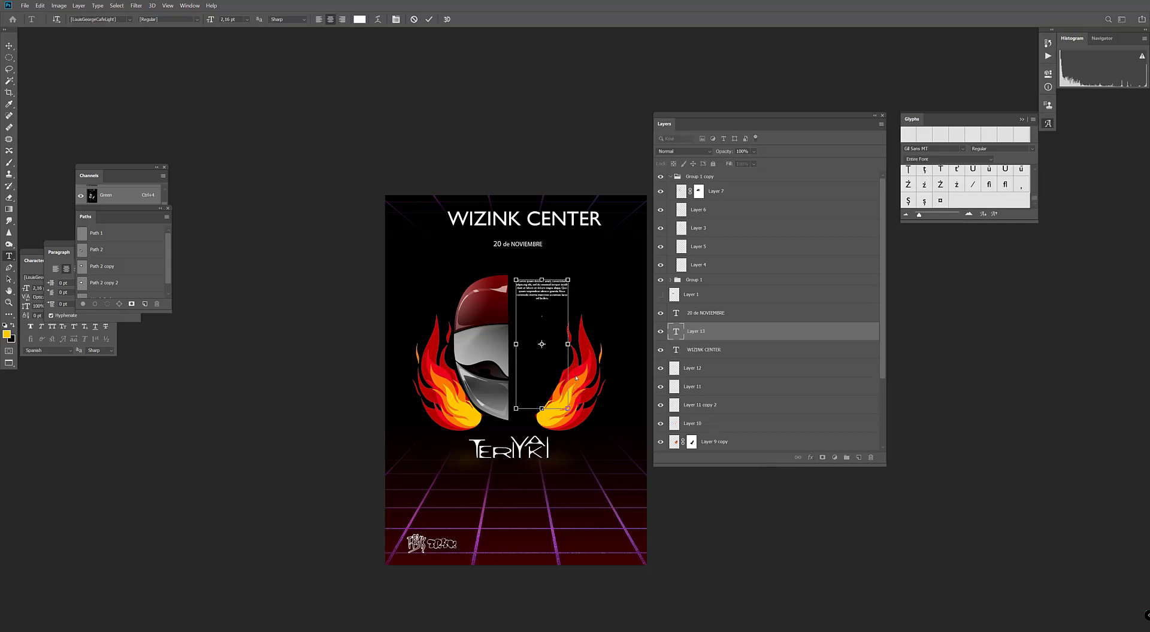
left_click(593, 245)
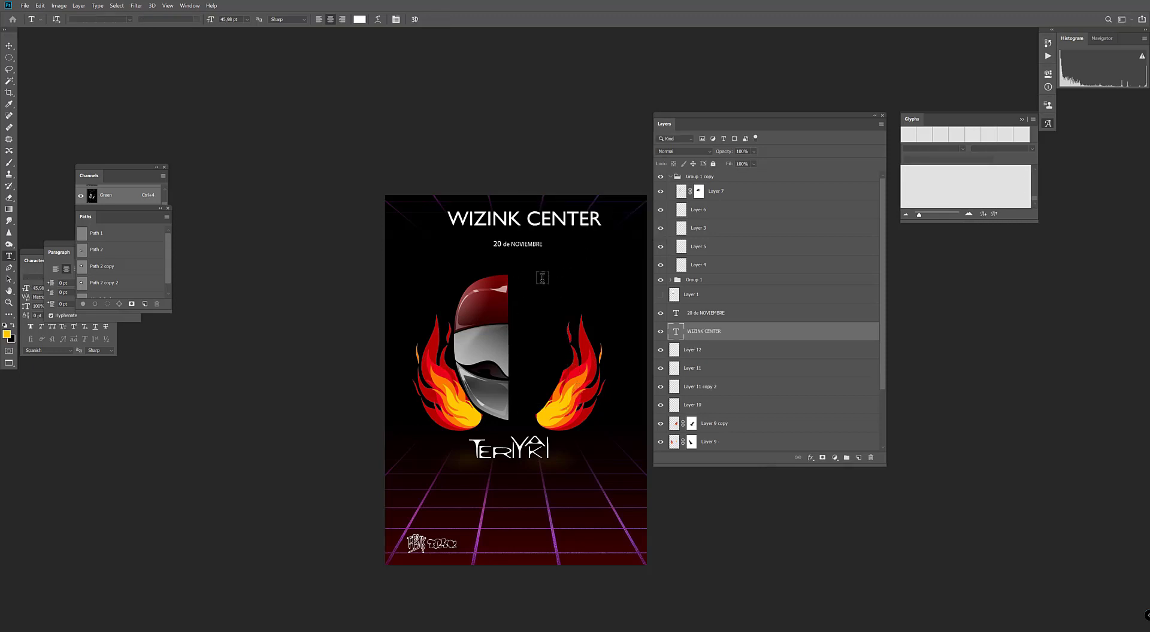
mouse_move(512, 276)
left_mouse_down()
mouse_move(563, 414)
mouse_move(513, 276)
left_mouse_up()
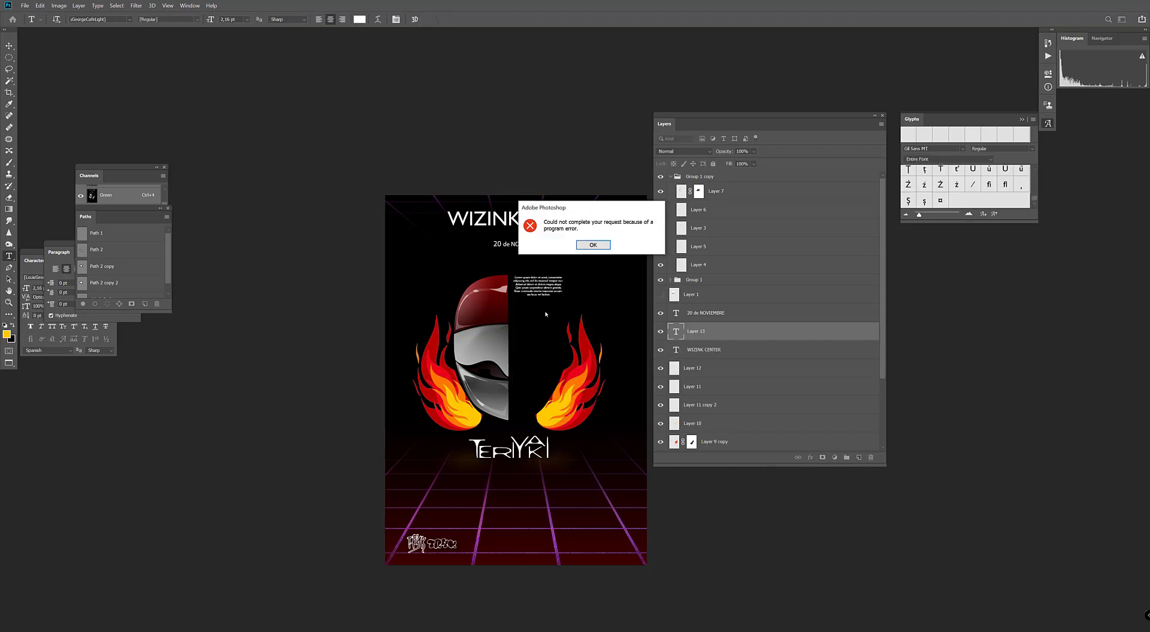
left_click(595, 247)
left_click(592, 245)
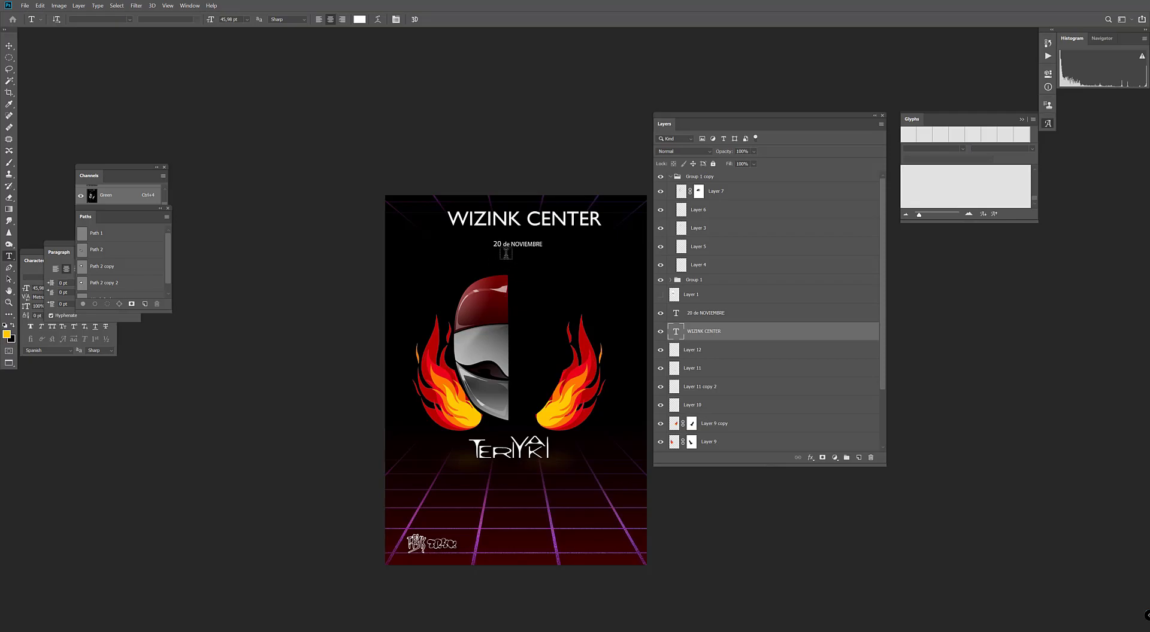
- Copy the whole warped schedule object in Illustrator and paste it into the Photoshop poster as a smart object
key("alt+Tab")
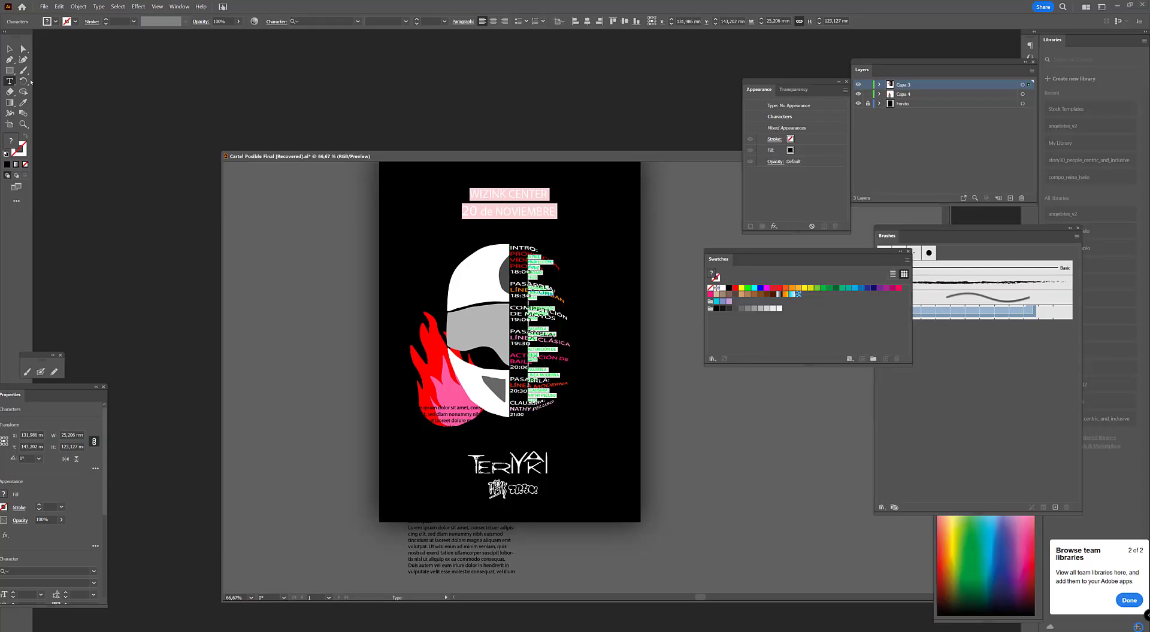
left_click(10, 48)
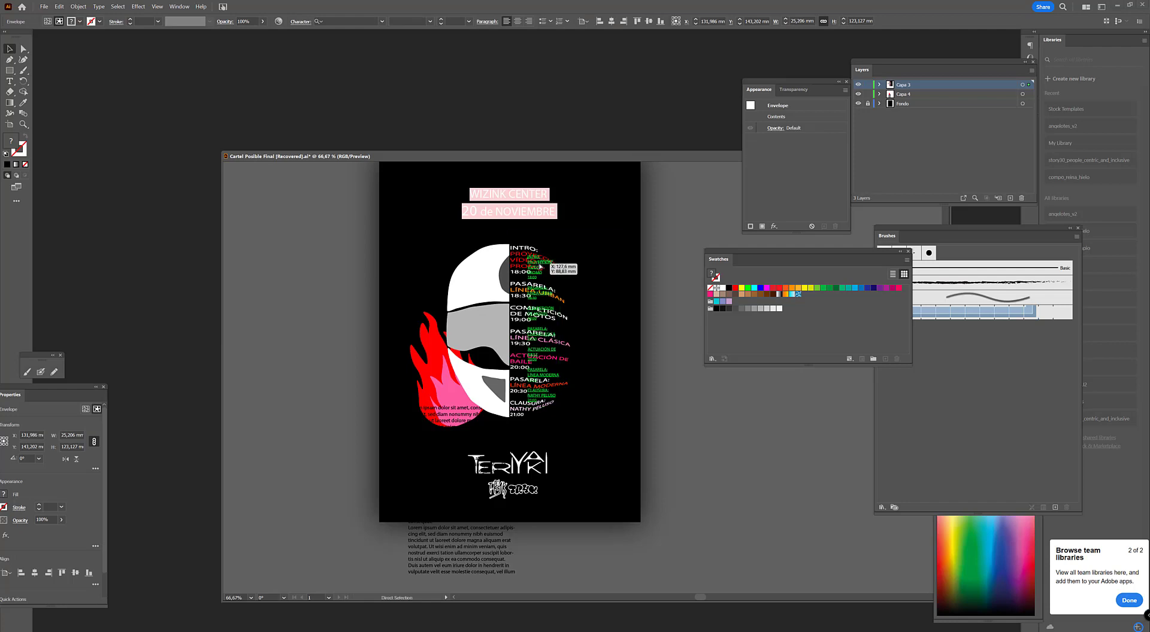
key("alt+Tab")
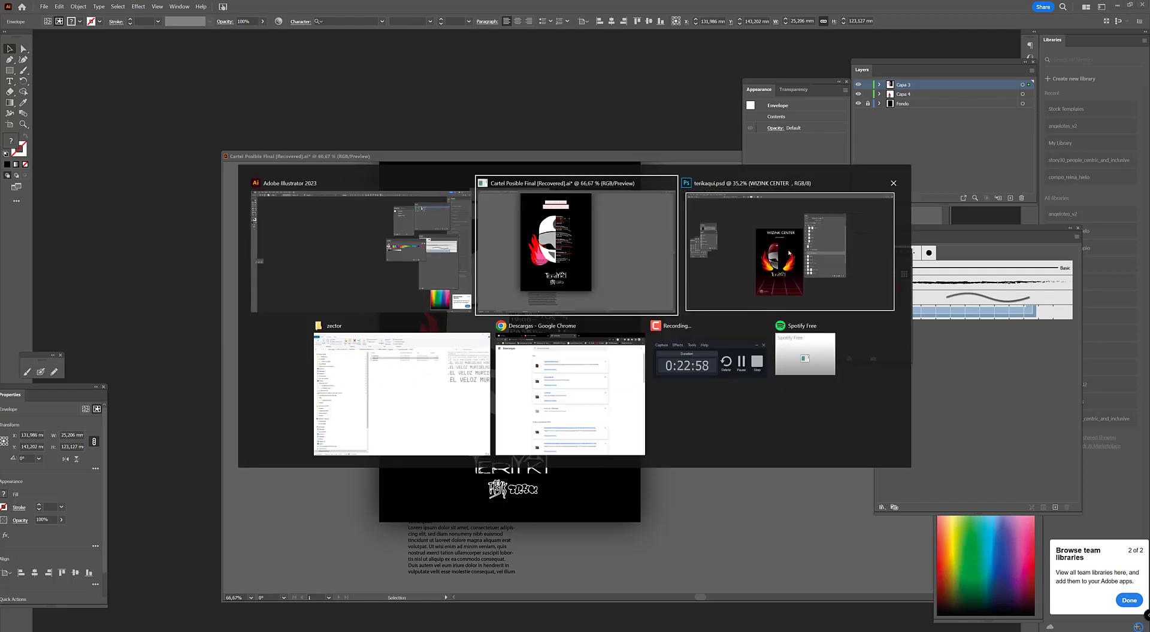
left_click(763, 262)
key("ctrl+v")
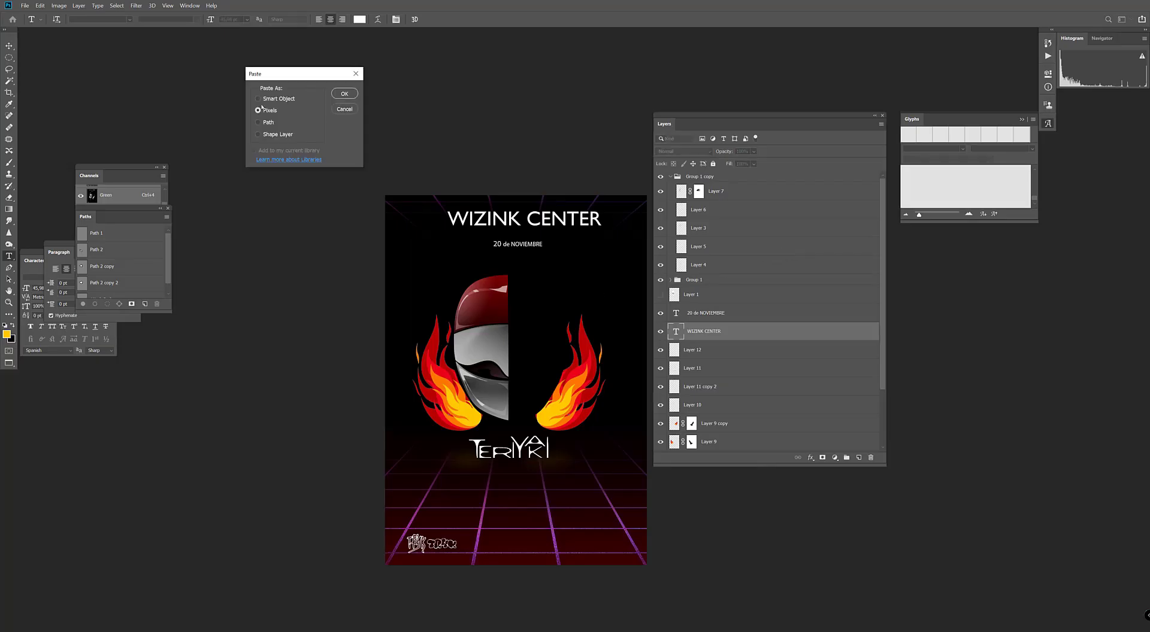
left_click(262, 100)
left_click(345, 94)
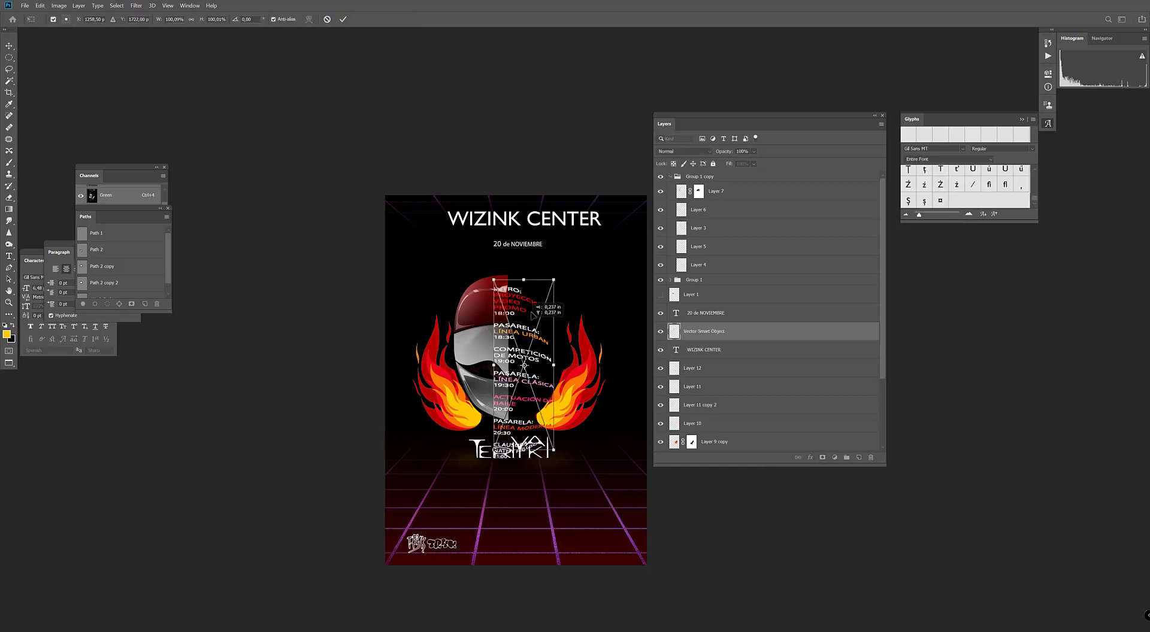
- Move the schedule smart object against the helmet's cut edge and scale it down to match the helmet's height
left_click_drag(539, 306, 540, 309)
mouse_move(567, 265)
left_mouse_down()
mouse_move(533, 305)
mouse_move(557, 278)
left_mouse_up()
key("Return")
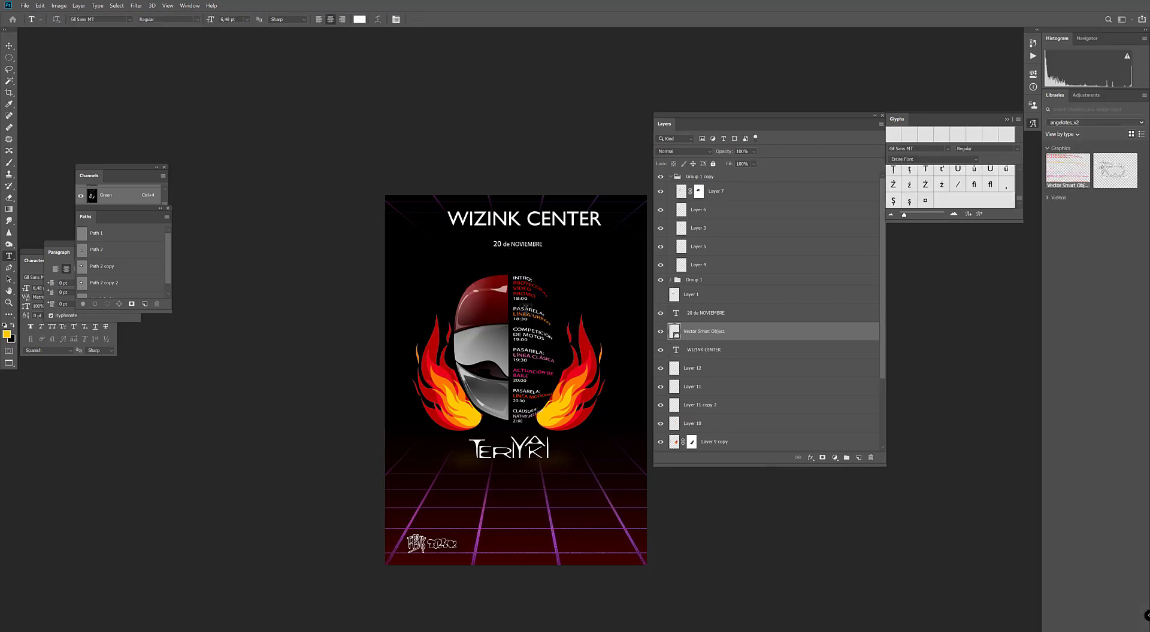
key("ctrl+t")
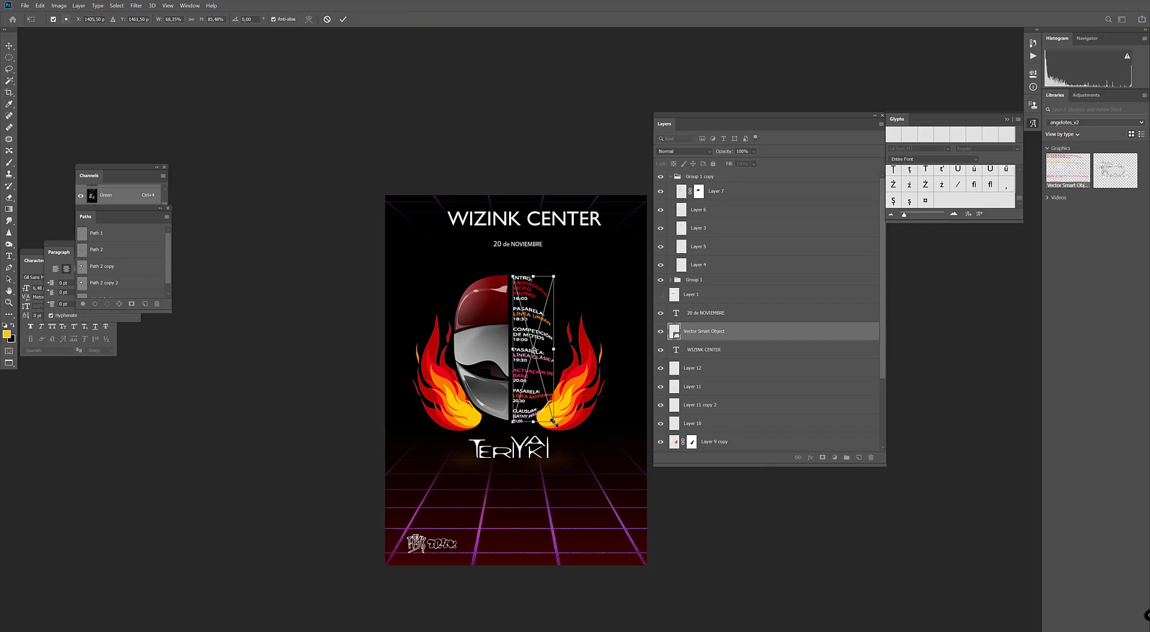
left_click_drag(553, 422, 549, 421)
key("t")
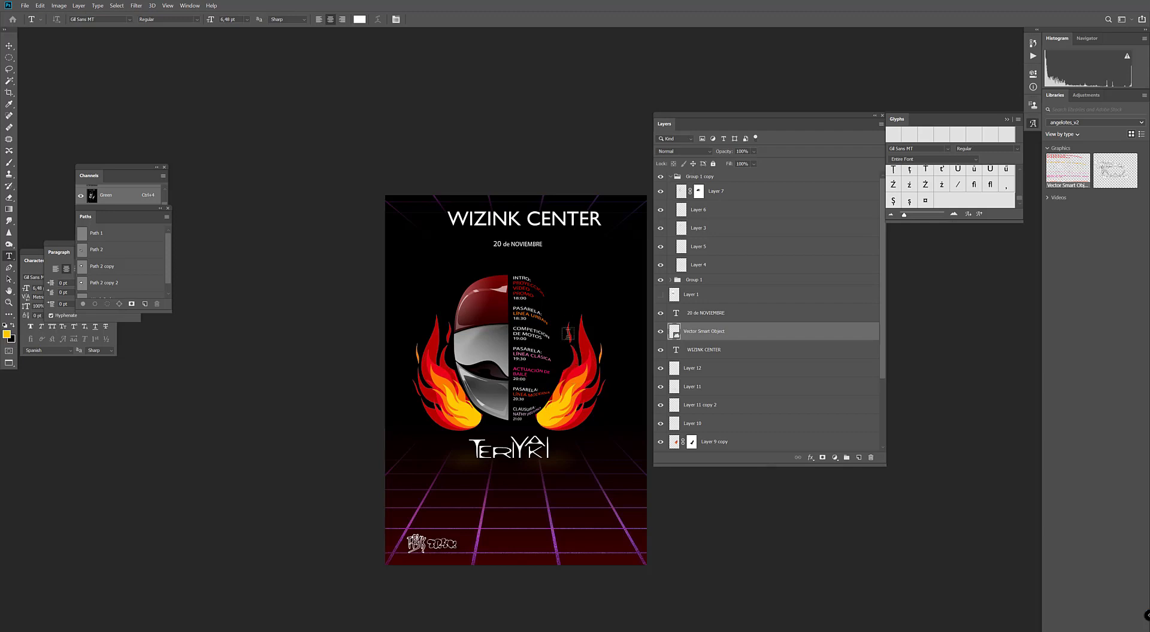
- Recolour the 20 de NOVIEMBRE line to purple (#491bbe) and move it slightly lower, towards the helmet
key("z")
left_click(564, 331, "alt")
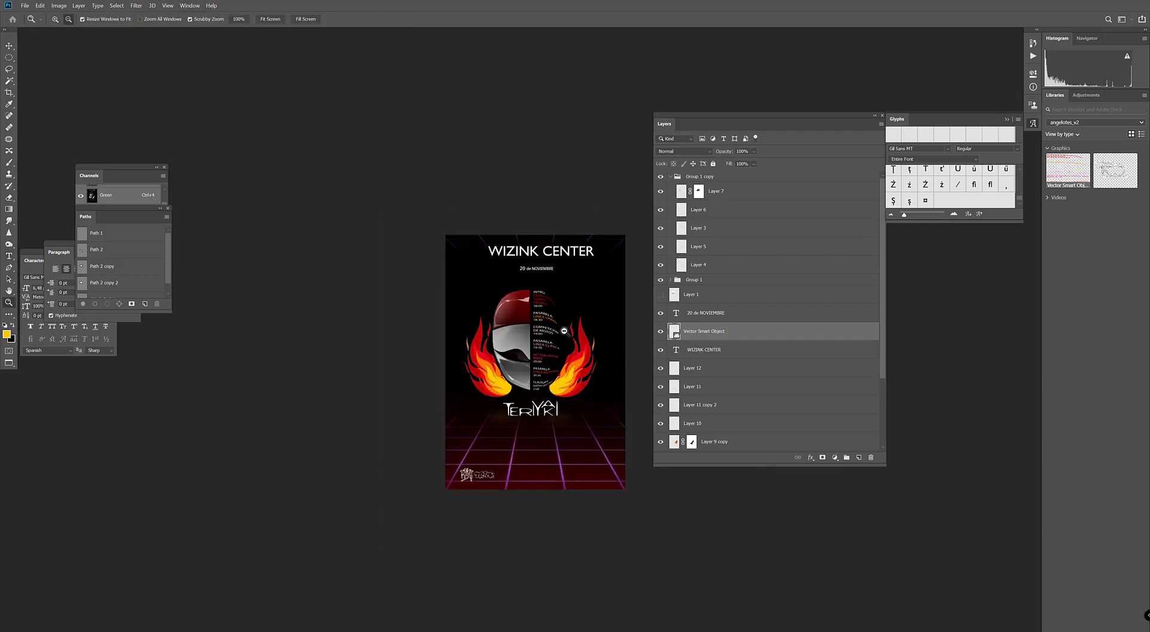
left_click_drag(564, 331, 578, 329)
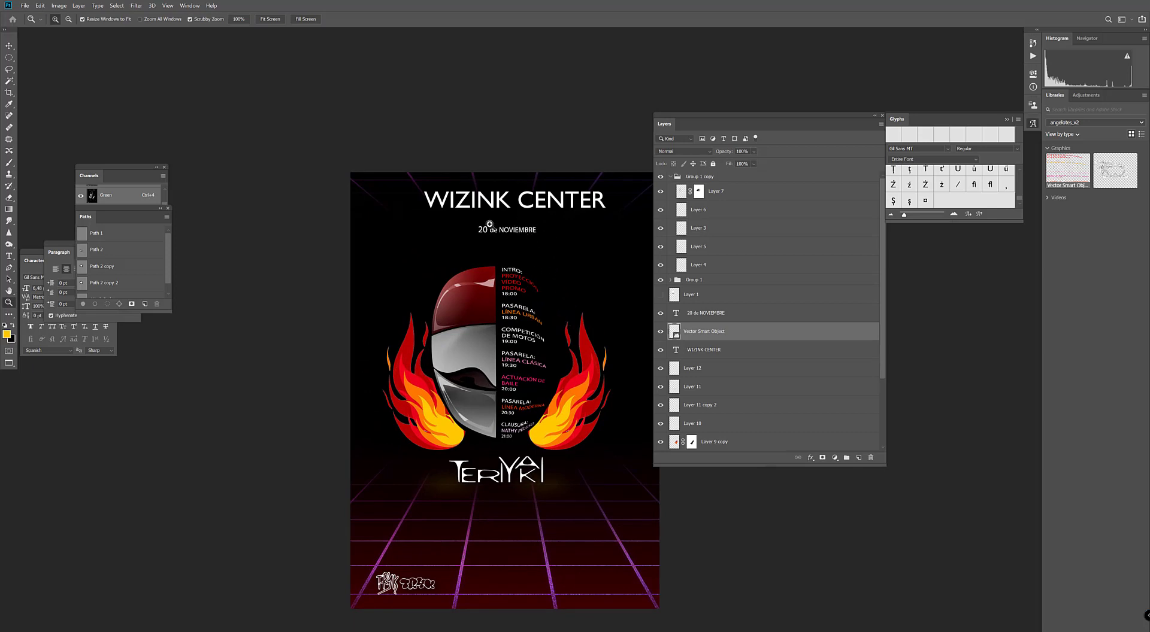
key("t")
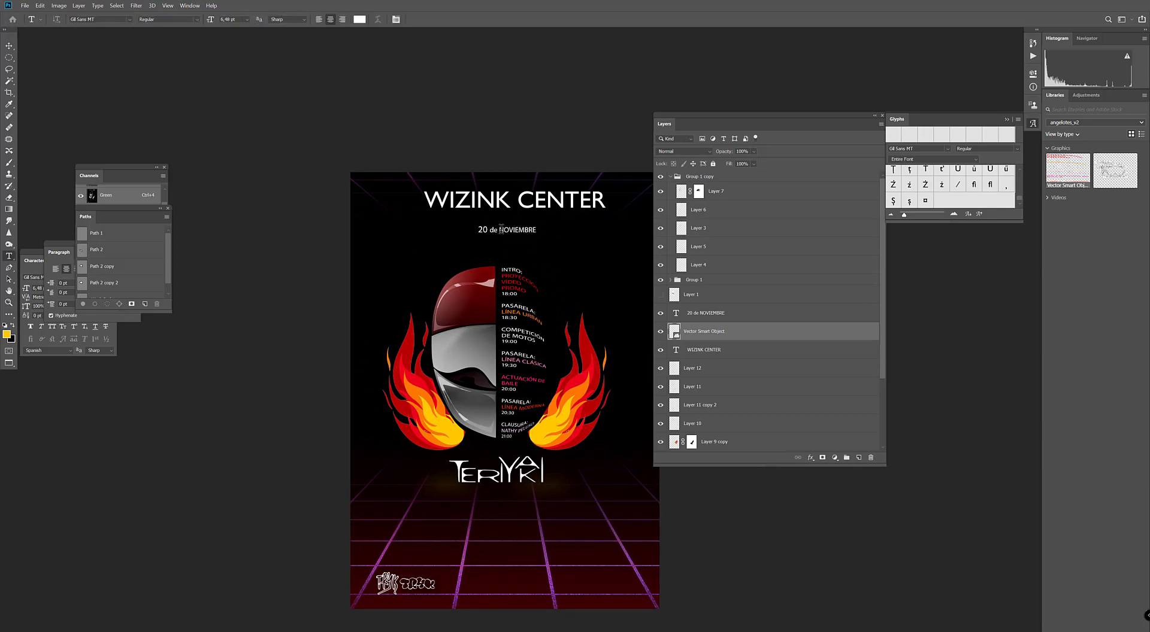
left_click(502, 230)
left_click(358, 19)
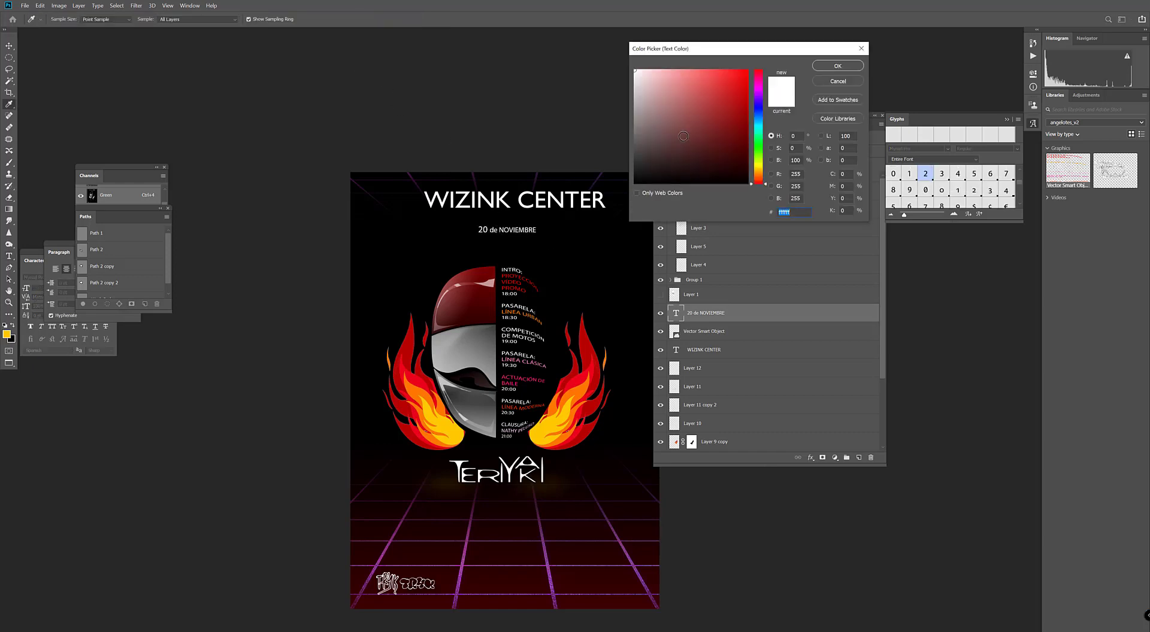
left_click(758, 102)
left_click_drag(723, 109, 738, 102)
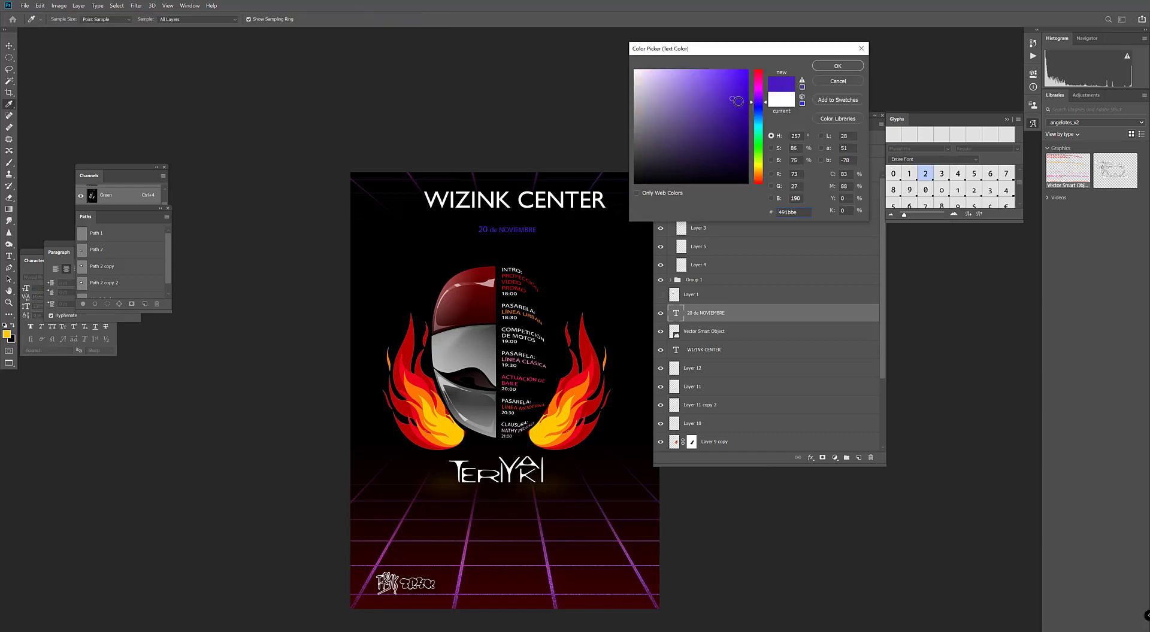
left_click(827, 67)
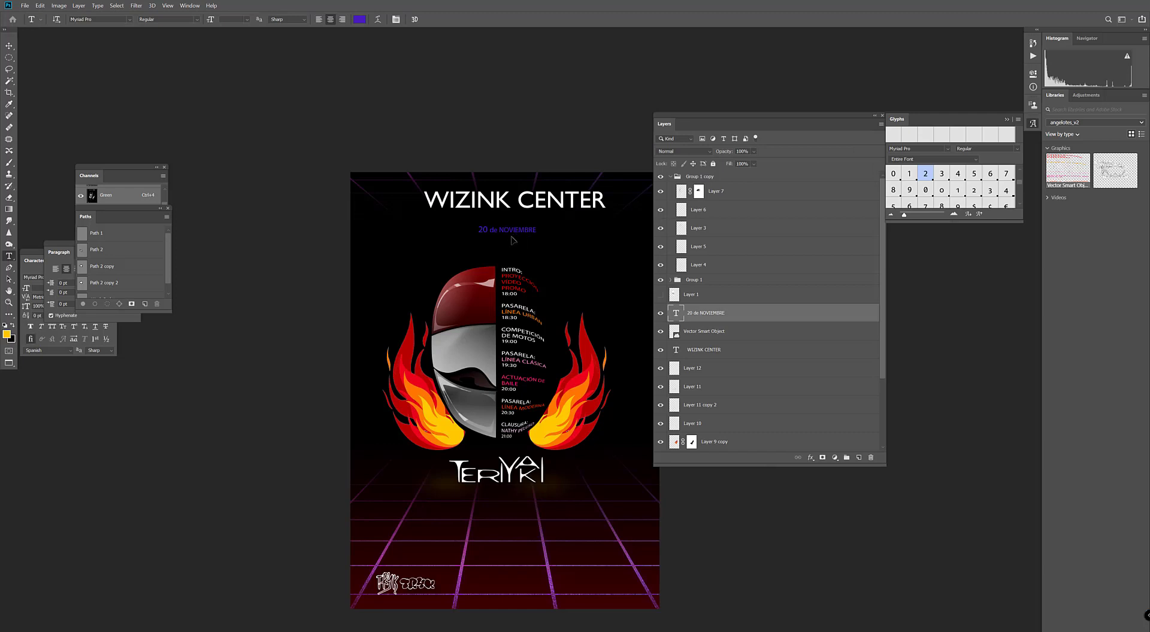
mouse_move(515, 238)
left_mouse_down()
mouse_move(530, 223)
mouse_move(506, 250)
left_mouse_up()
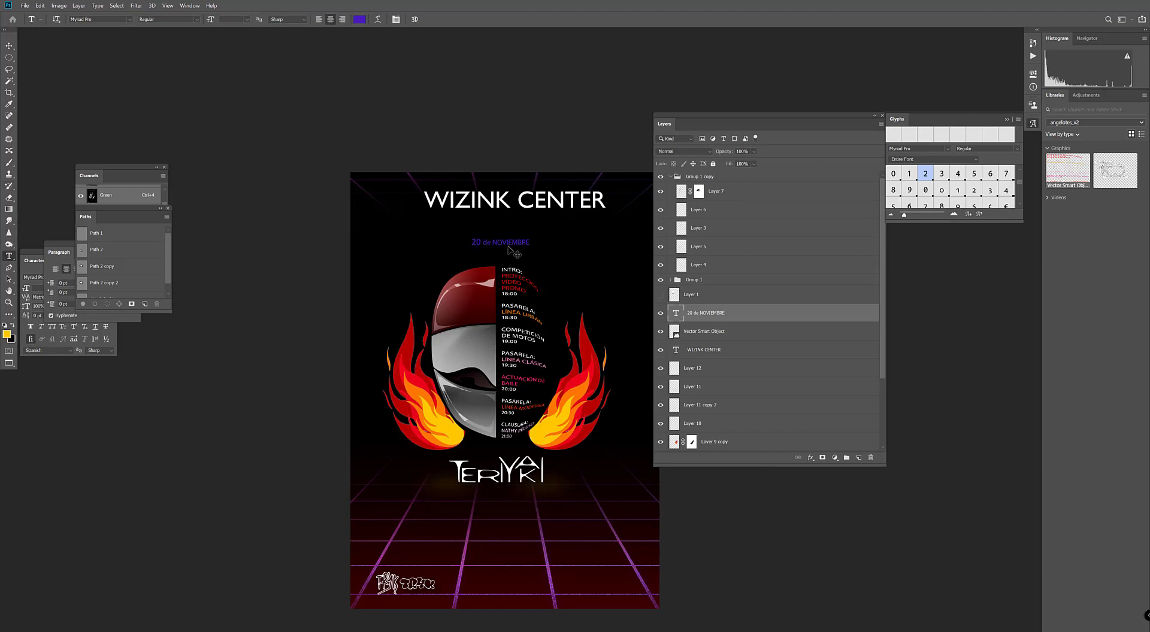
- Move the 20 de NOVIEMBRE line below the Teriyaki lettering and recolour it with the flames' orange (#fb7901)
left_click_drag(508, 249, 508, 504)
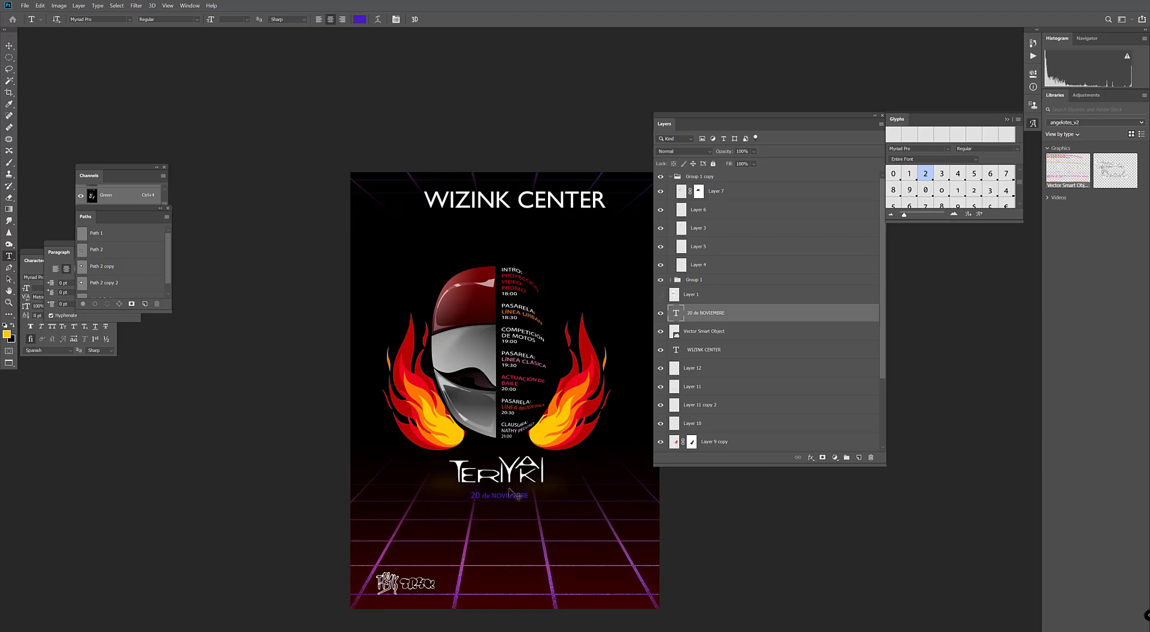
left_click(359, 19)
left_click(421, 419)
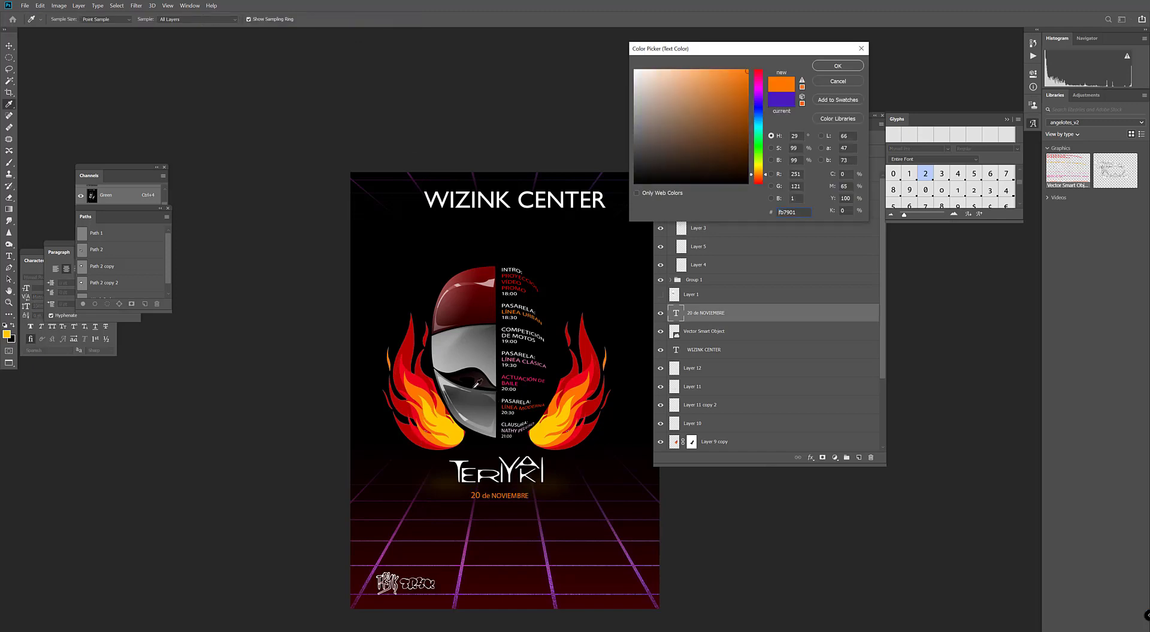
left_click(837, 64)
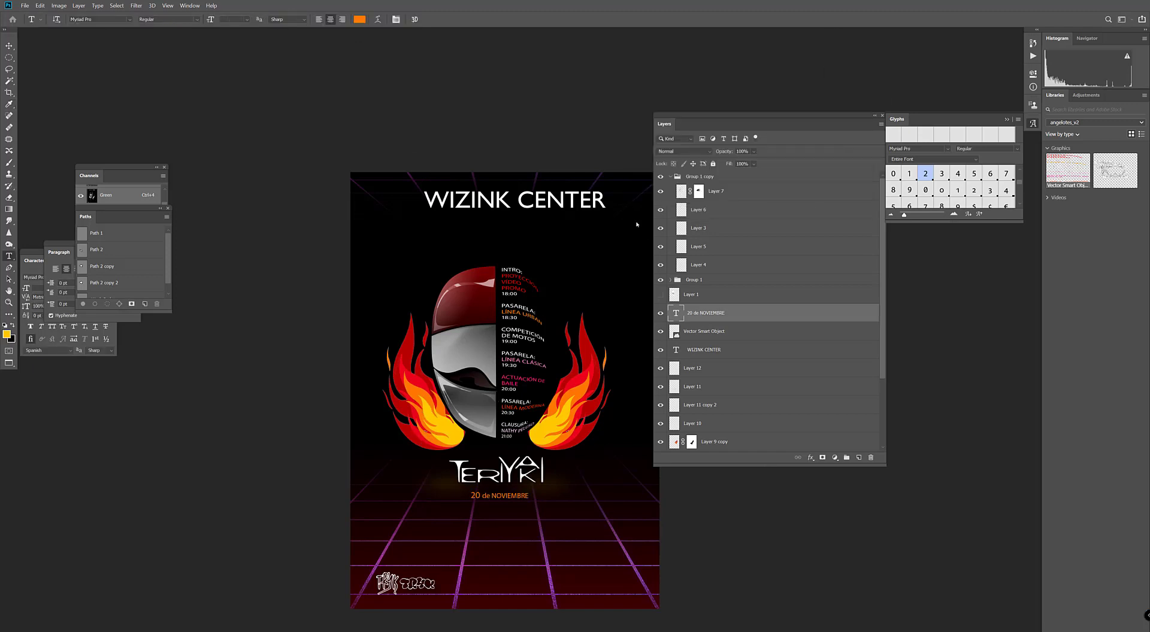
- Move the 20 de NOVIEMBRE line directly beneath the WIZINK CENTER title and shift the title slightly left to centre it over the date
left_click_drag(516, 495, 519, 218)
key("ctrl+z")
left_click_drag(502, 498, 496, 219)
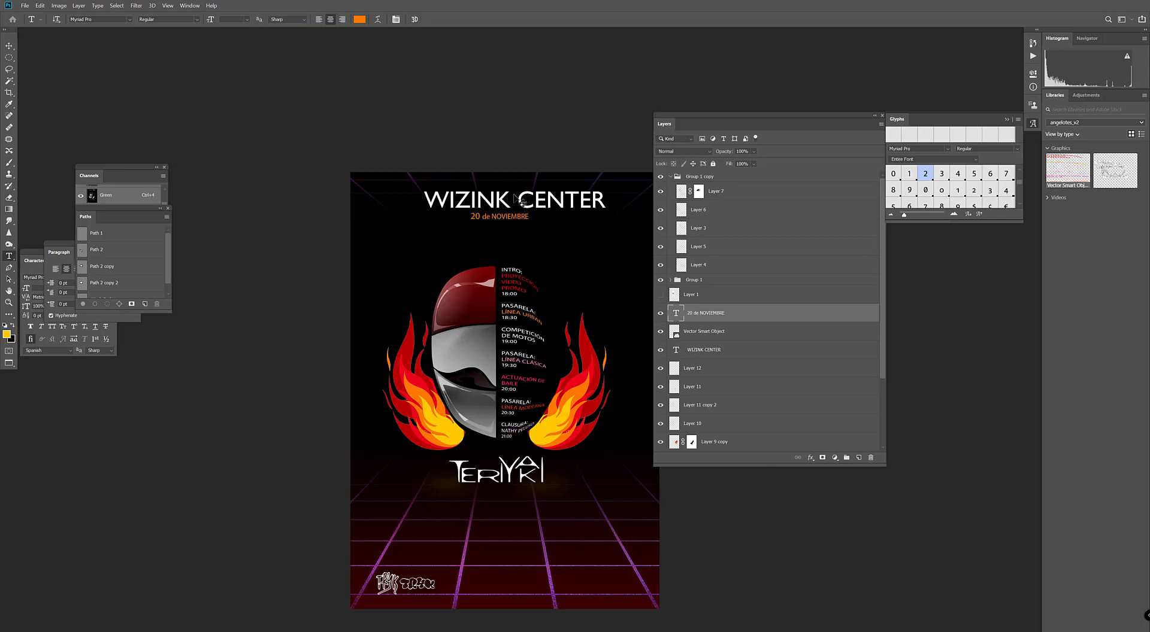
left_click(480, 205)
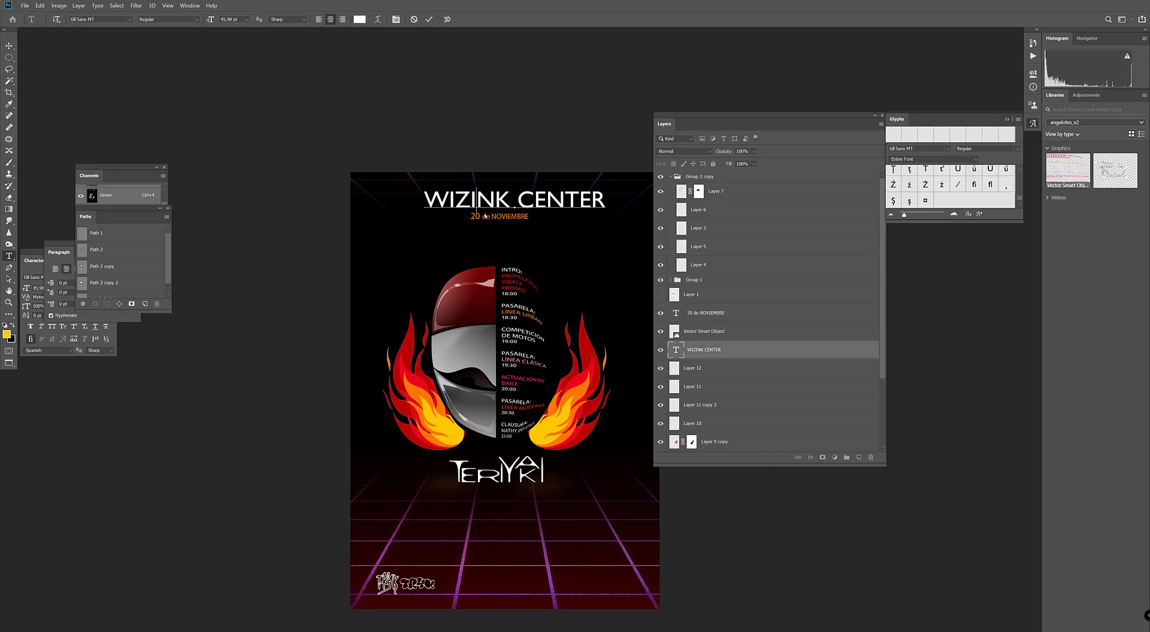
left_click_drag(498, 207, 490, 206)
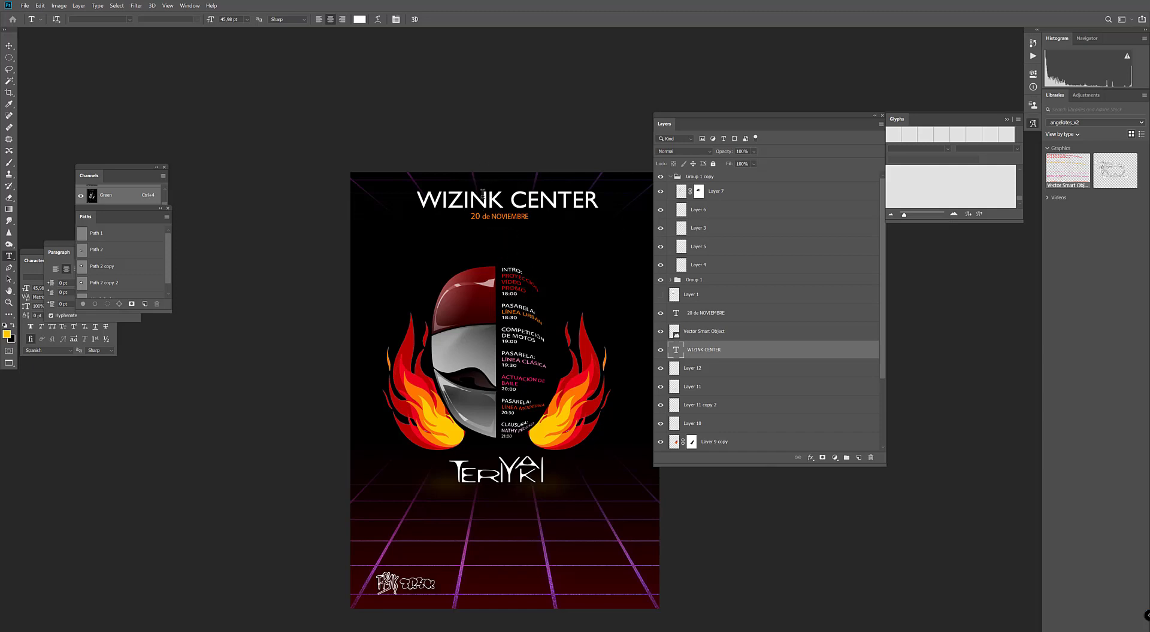
left_click(487, 200)
key("ctrl+Return")
left_click(414, 267)
key("Escape")
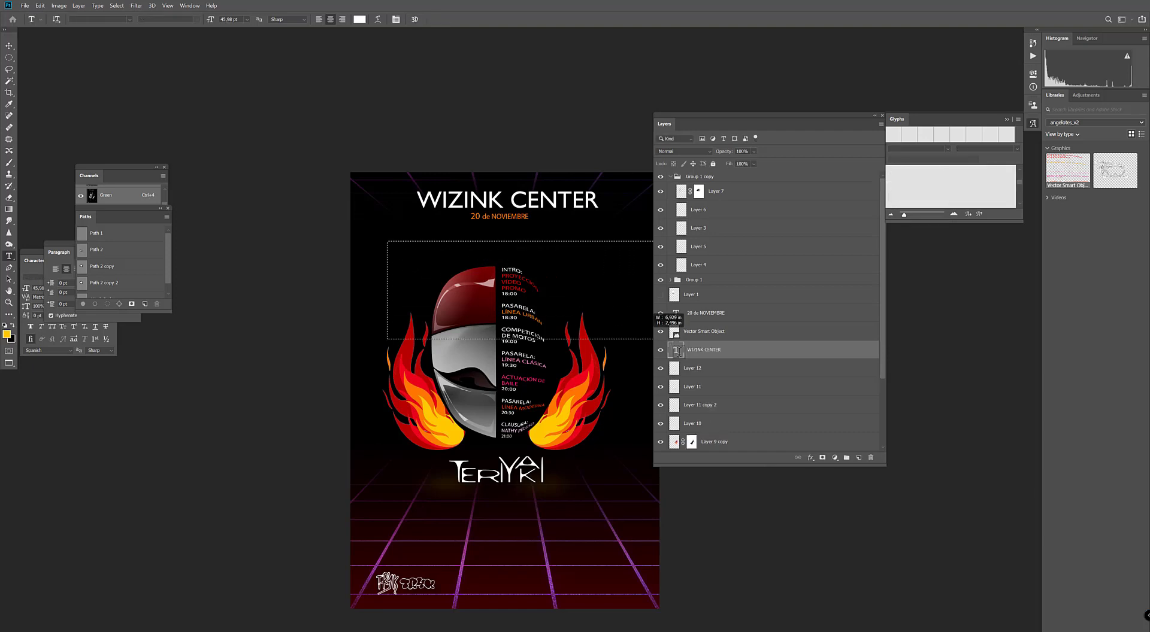
- Draw a paragraph text box above the helmet, set it to 14 pt and write "habría que cambiar las fuentes del casco"
left_click_drag(386, 241, 669, 350)
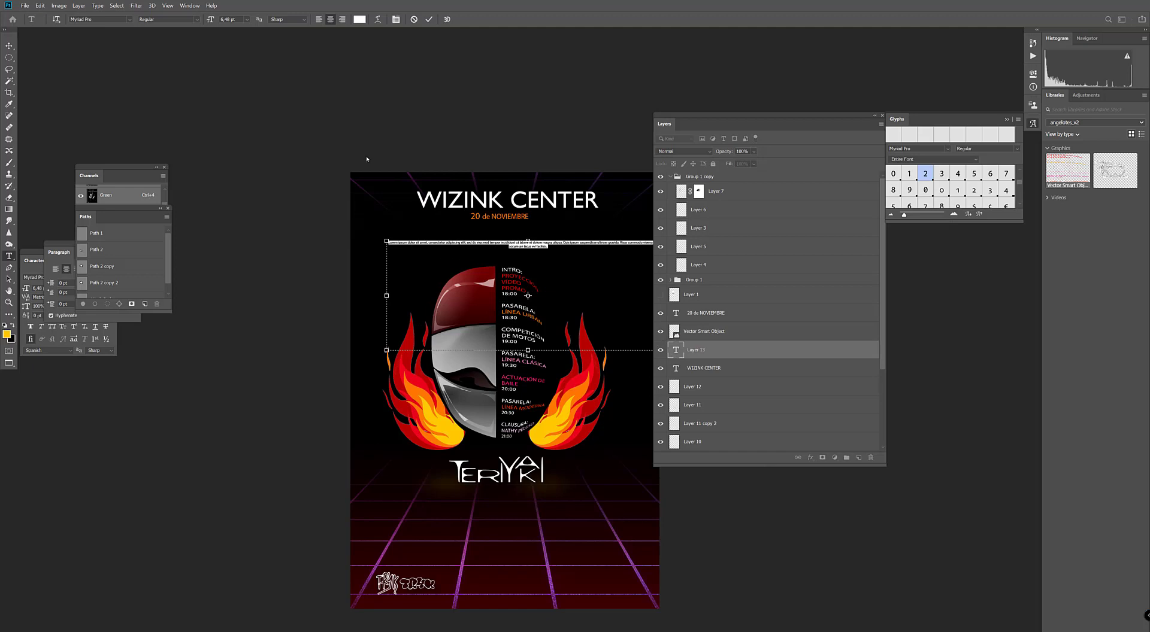
left_click(247, 19)
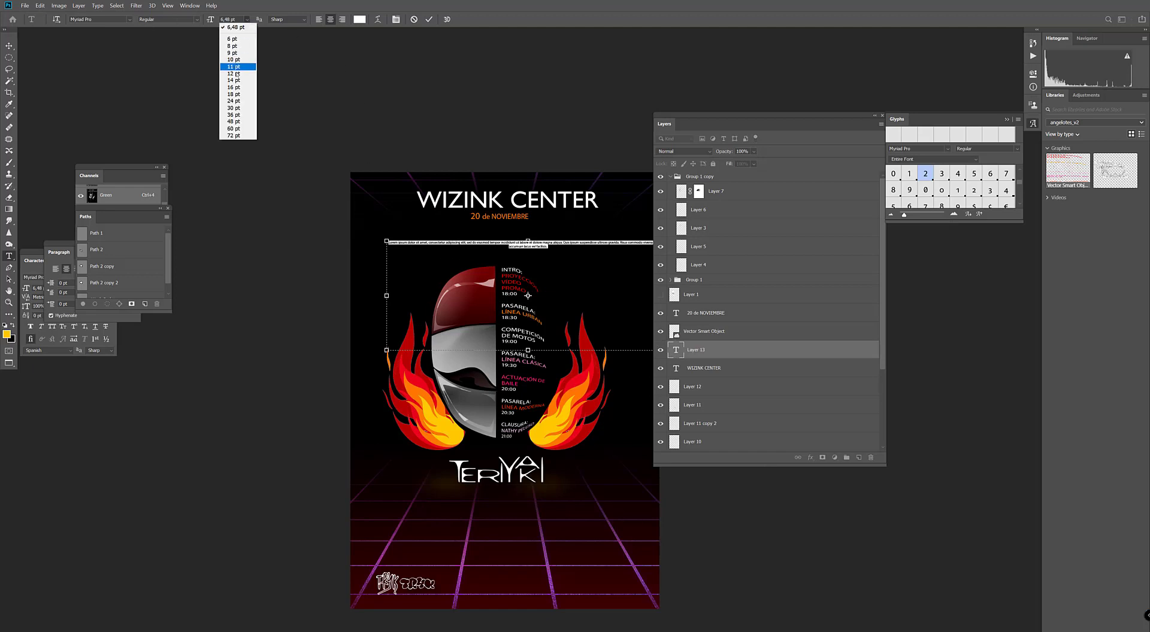
left_click(235, 81)
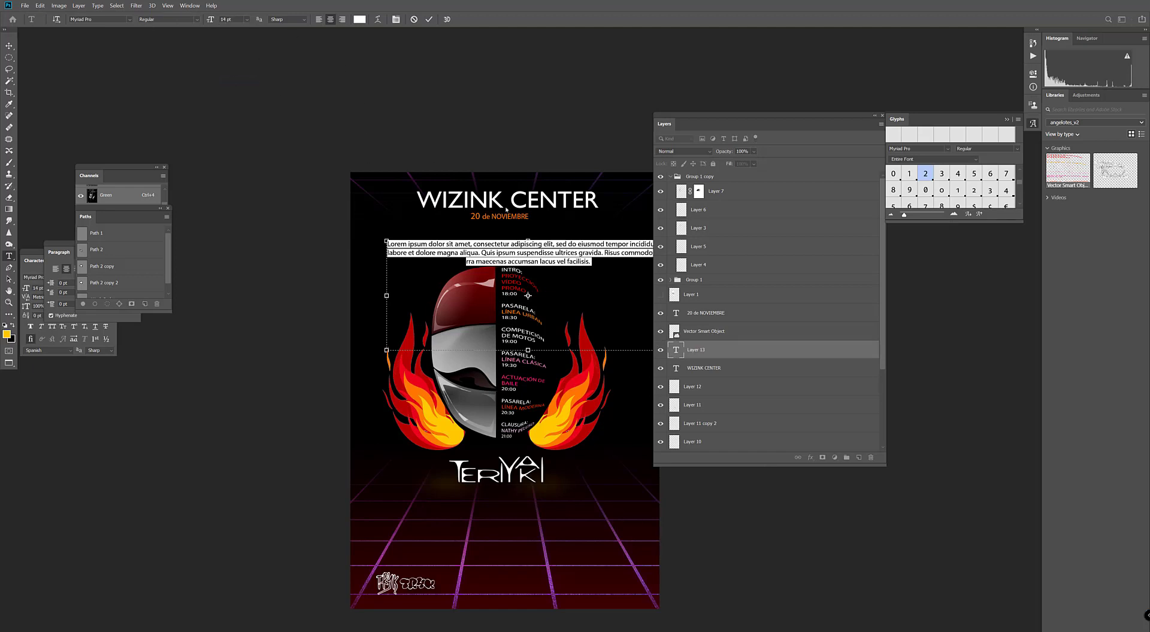
type("vue")
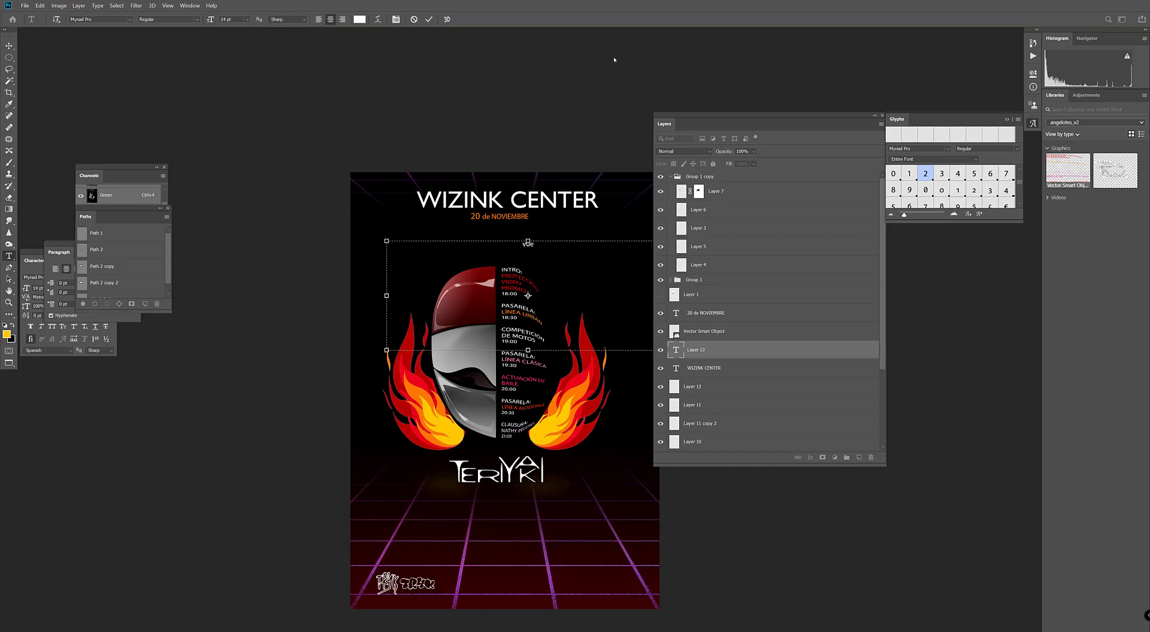
type("habría que cambiar las fuentes del casco")
- Replace the note's text with "aunque la idea mola mucho"
left_click_drag(592, 244, 464, 244)
type("aunqu")
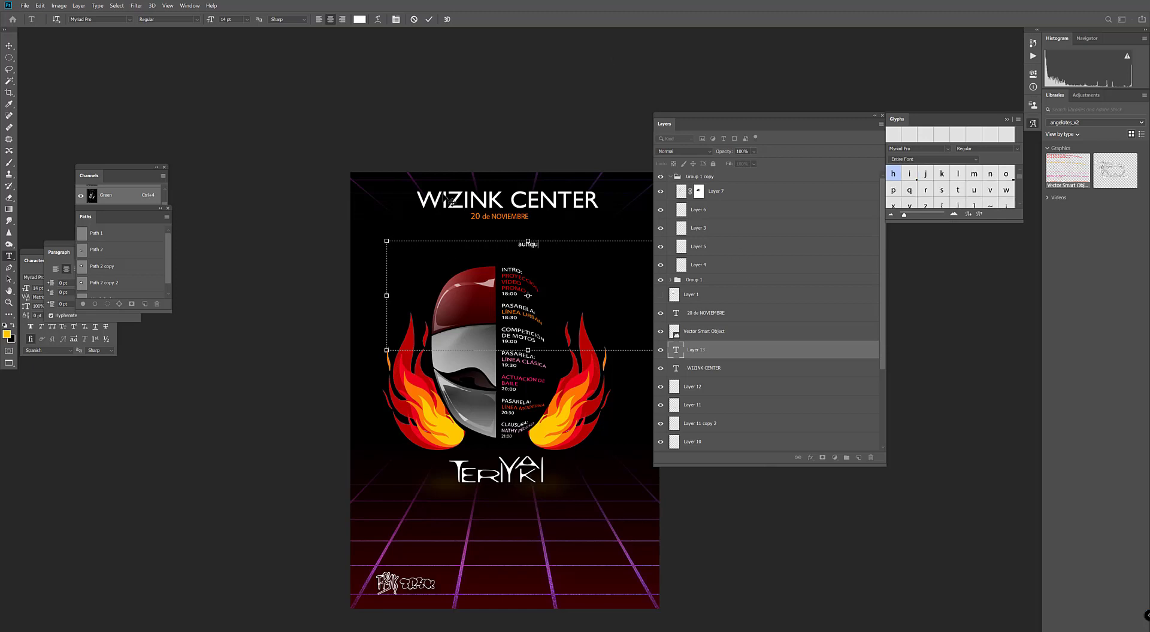
type("e la idea mola mucho")
- Rewrite the note as "en vez de wizink center o en el mismo sitio encabezando"
key("ctrl+shift+Left")
key("ctrl+shift+Left")
key("ctrl+shift+Left")
key("ctrl+shift+Left")
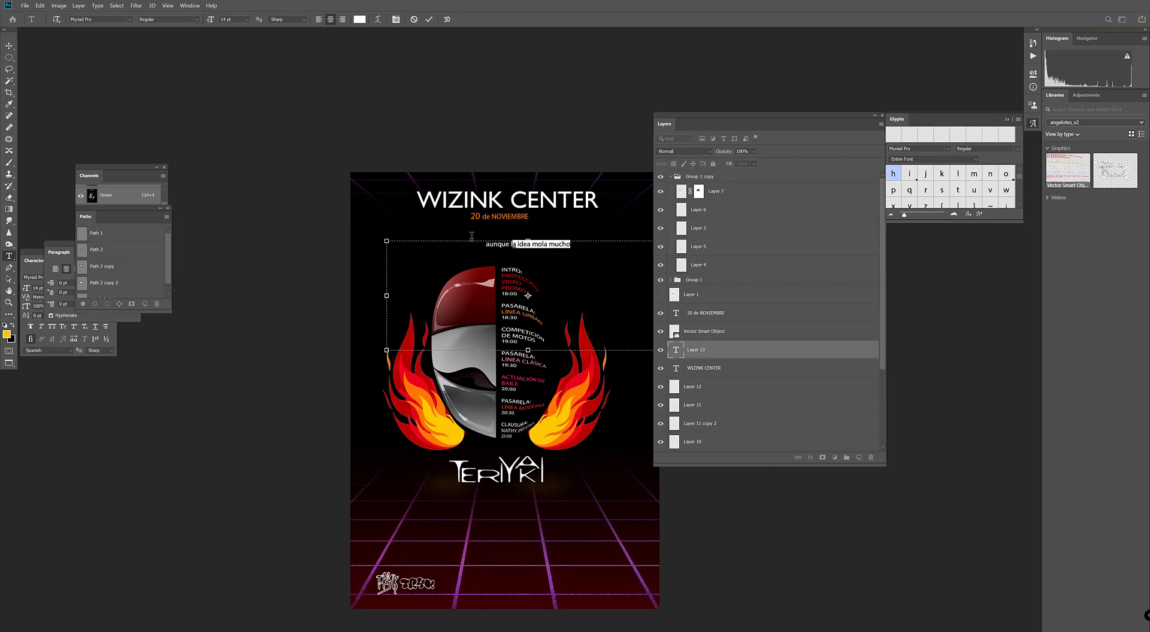
key("ctrl+shift+Left")
key("BackSpace")
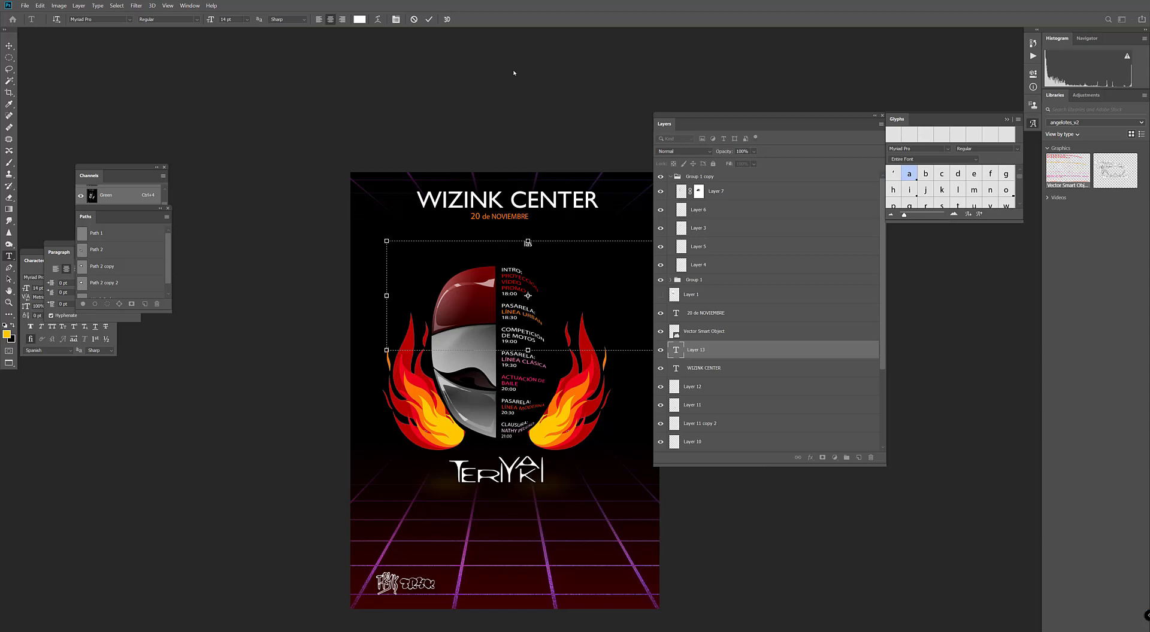
type("en vez de wizink center o en el mismo sitio  enca")
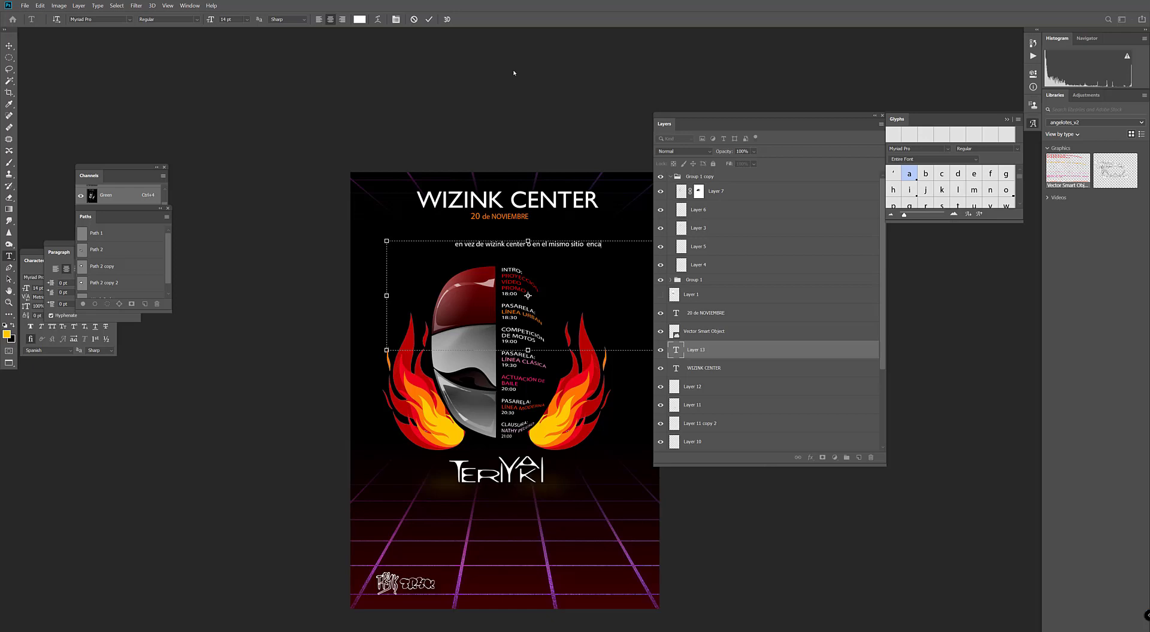
type("bezando")
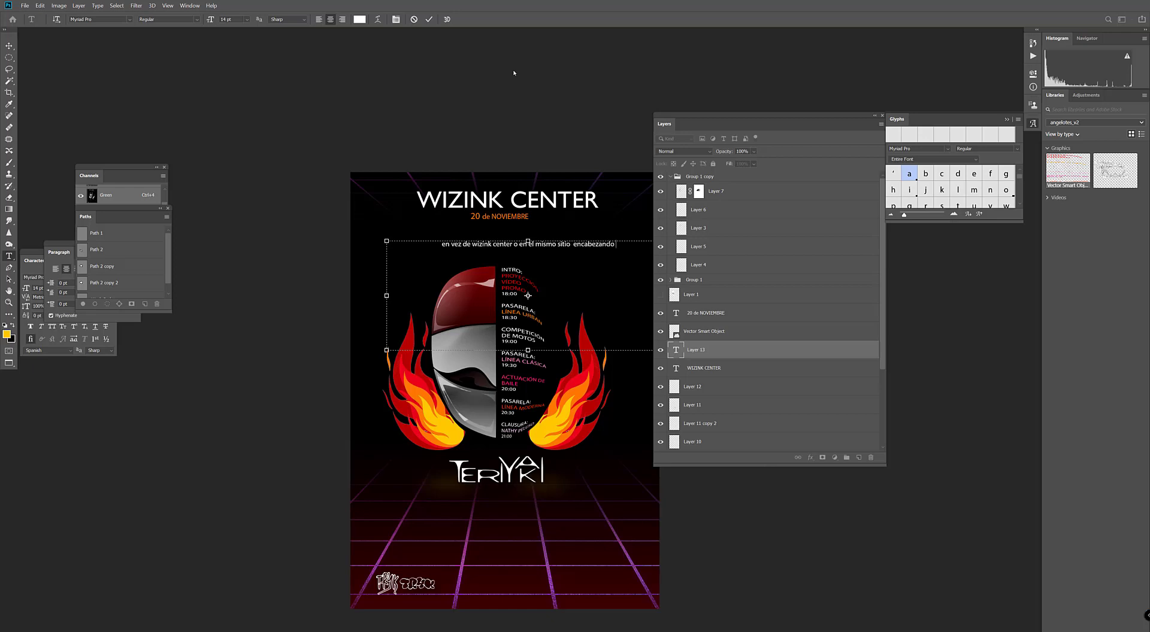
type(" debería")
type(" ir el t")
type("ítulo del")
type(" festiva")
type("l")
type("  y")
type(" poner")
type(" la")
type(" tipo vues")
type("tra")
type(", que")
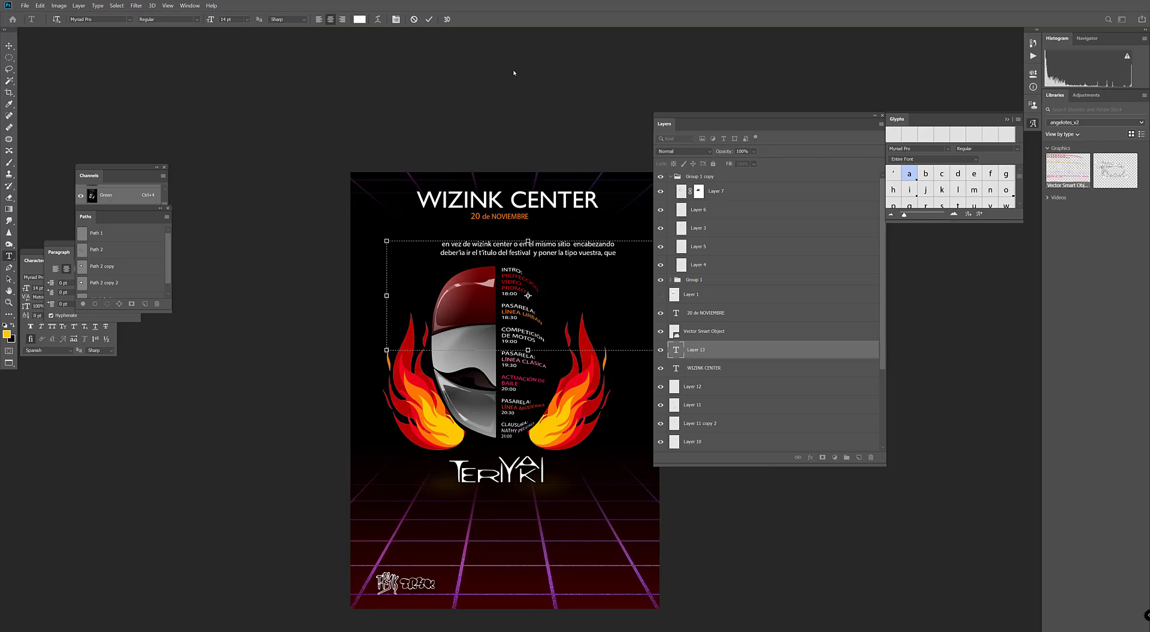
type(" no se si volveri")
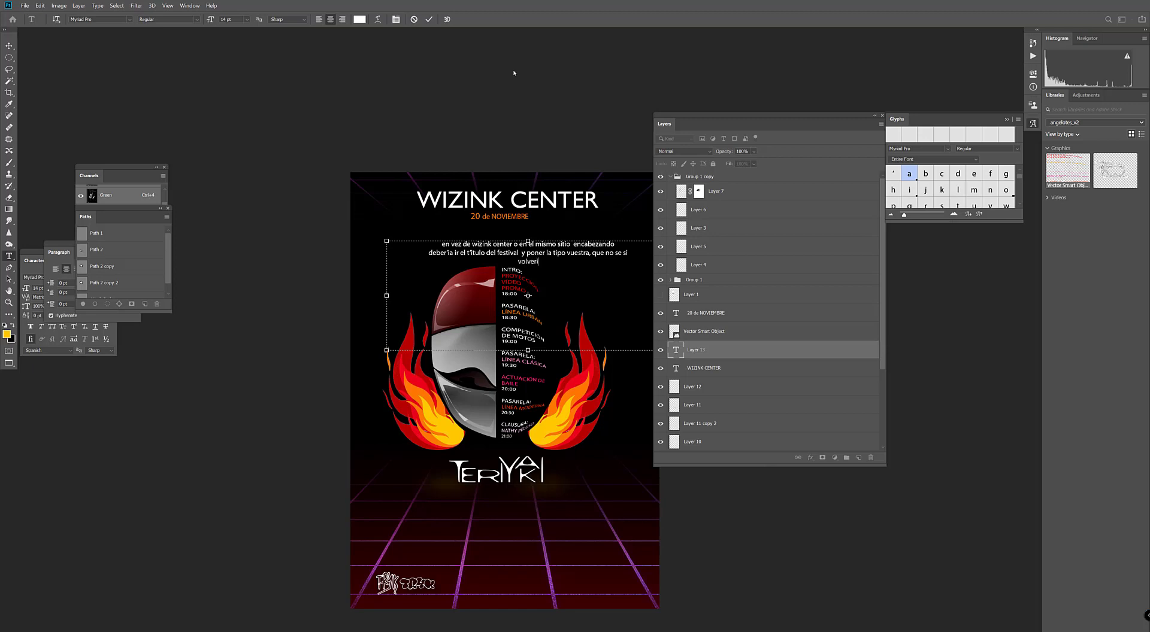
type("a a elegir una")
type(", un poco ")
type("m'as le")
- Finish the note with "si volveria a elegir una, que se lea mejor" and commit the text
key("BackSpace")
type("g")
key("BackSpace")
key("BackSpace")
key("BackSpace")
key("BackSpace")
key("BackSpace")
key("BackSpace")
key("BackSpace")
key("BackSpace")
key("BackSpace")
key("BackSpace")
key("BackSpace")
key("BackSpace")
key("BackSpace")
key("BackSpace")
key("BackSpace")
key("BackSpace")
key("BackSpace")
type("que se lea mejor")
left_click(428, 20)
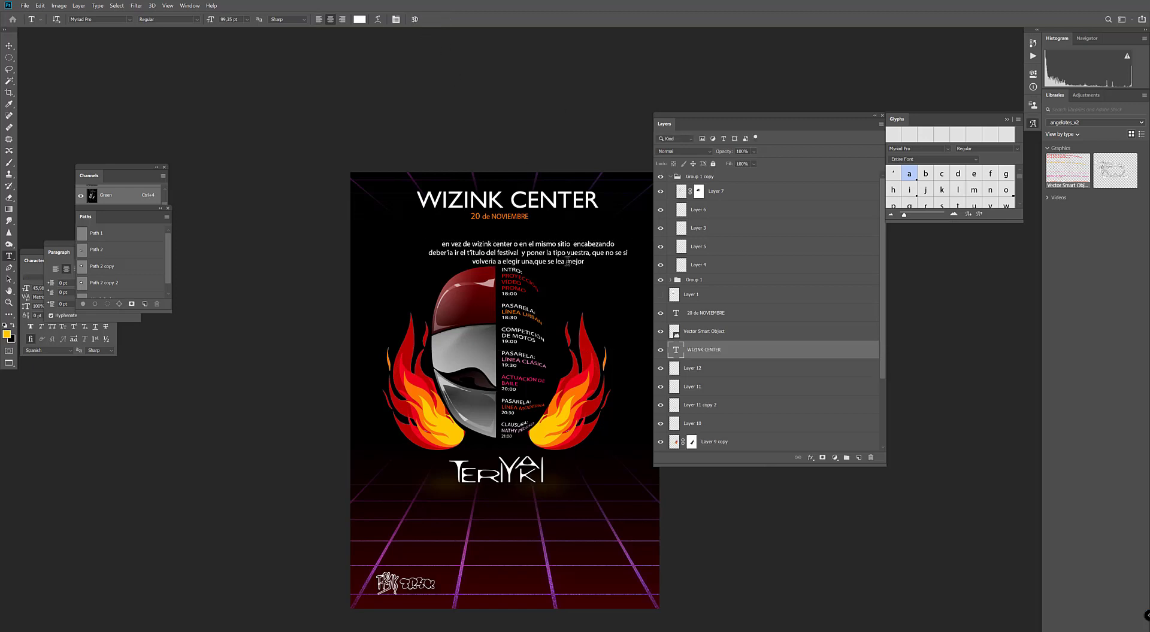
- Undo the creation of the paragraph note above the helmet
key("ctrl+z")
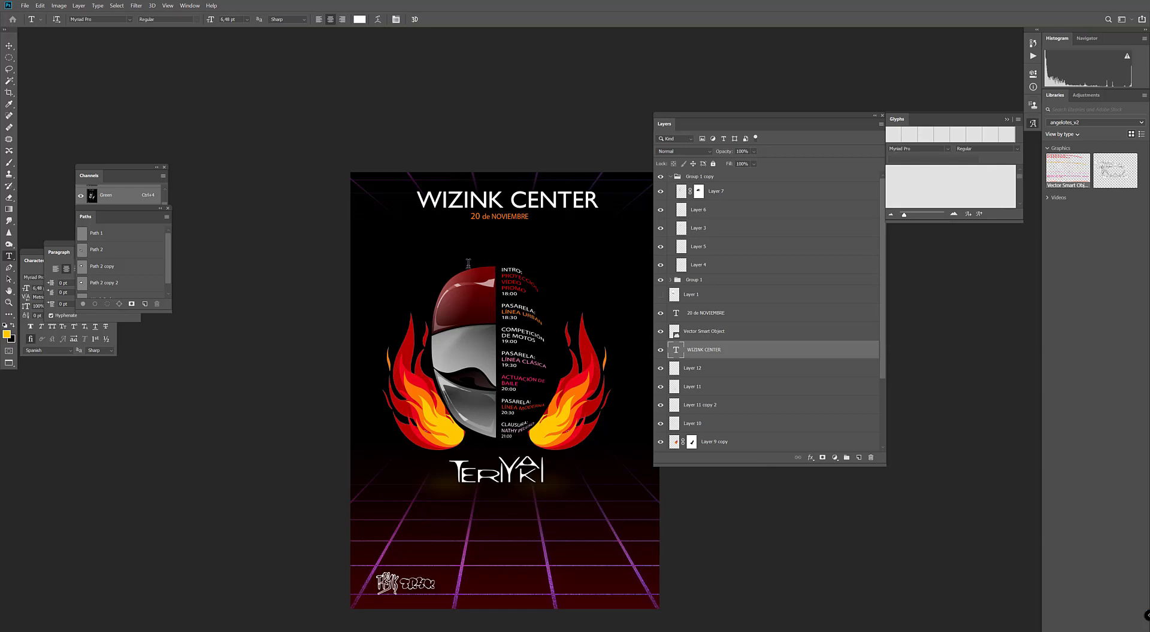
left_click(458, 247)
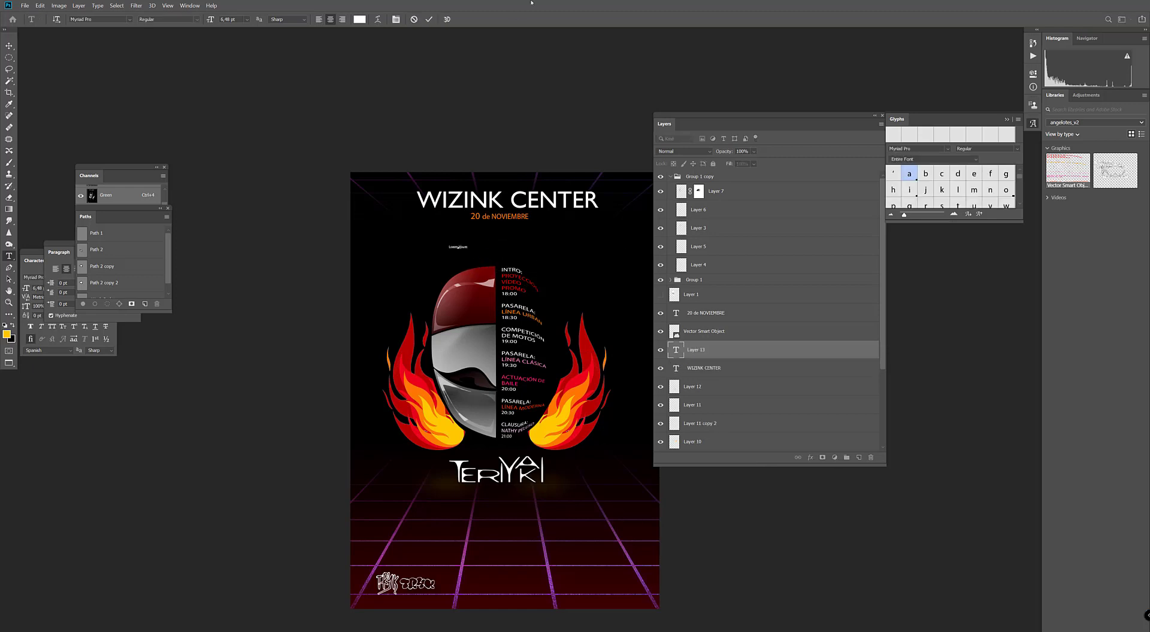
key("Escape")
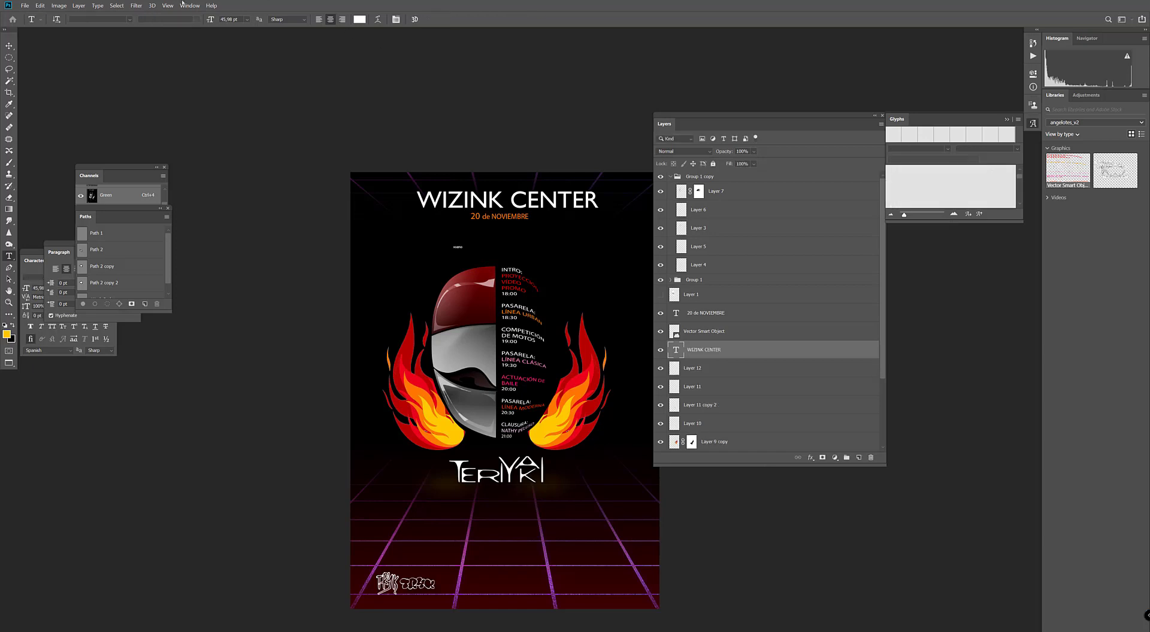
- Draw a smaller paragraph text box below the date line, set it to 36 pt and write "pero lo vemos en clase"
left_click_drag(434, 233, 618, 324)
left_click(247, 20)
left_click(237, 112)
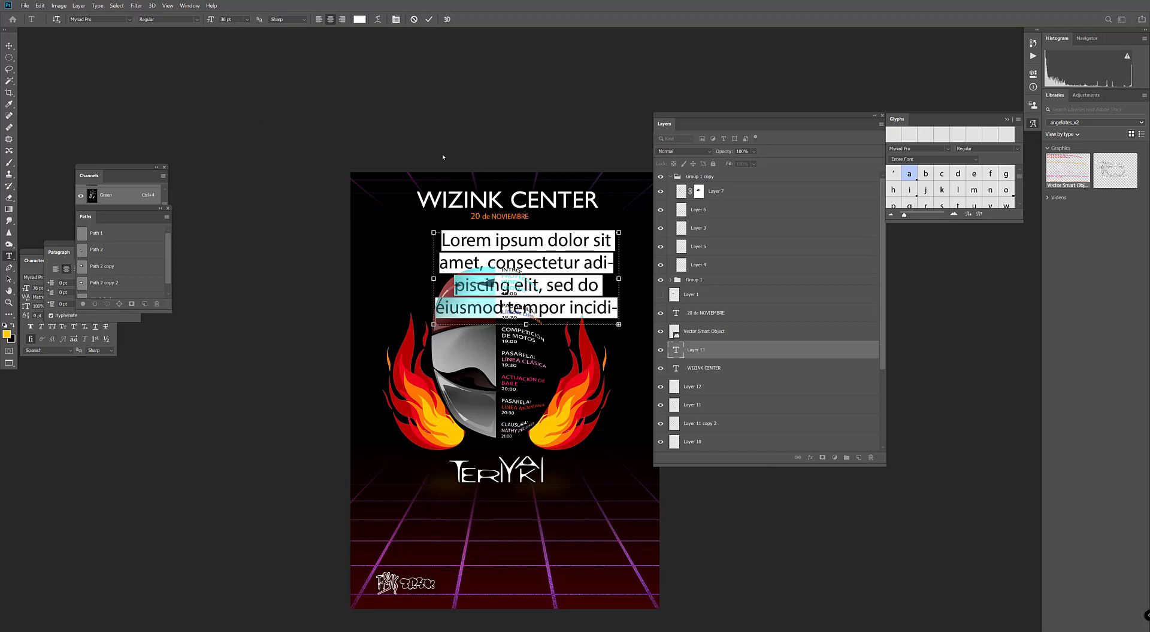
type("pero ")
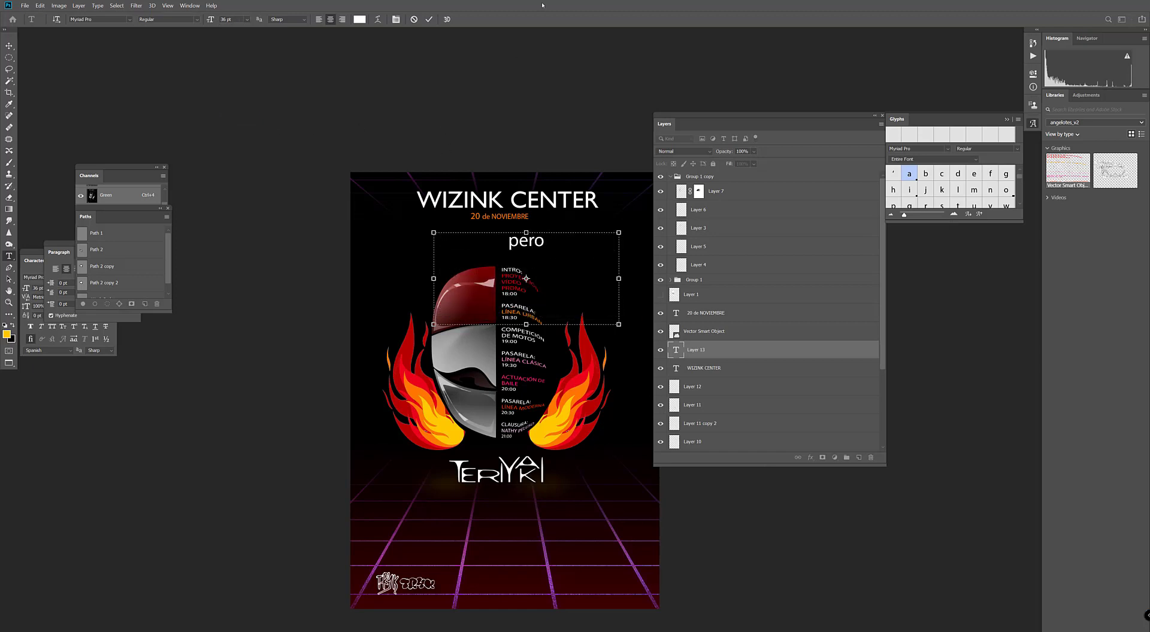
type("lo vem")
key("BackSpace")
type("vemos ")
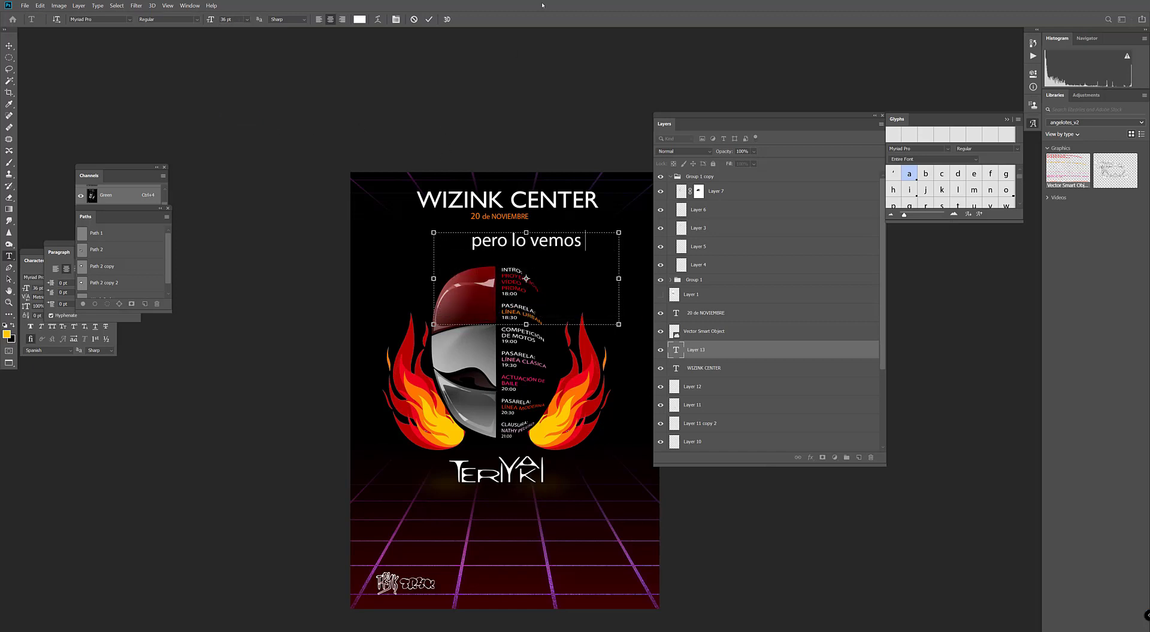
type("en clase")
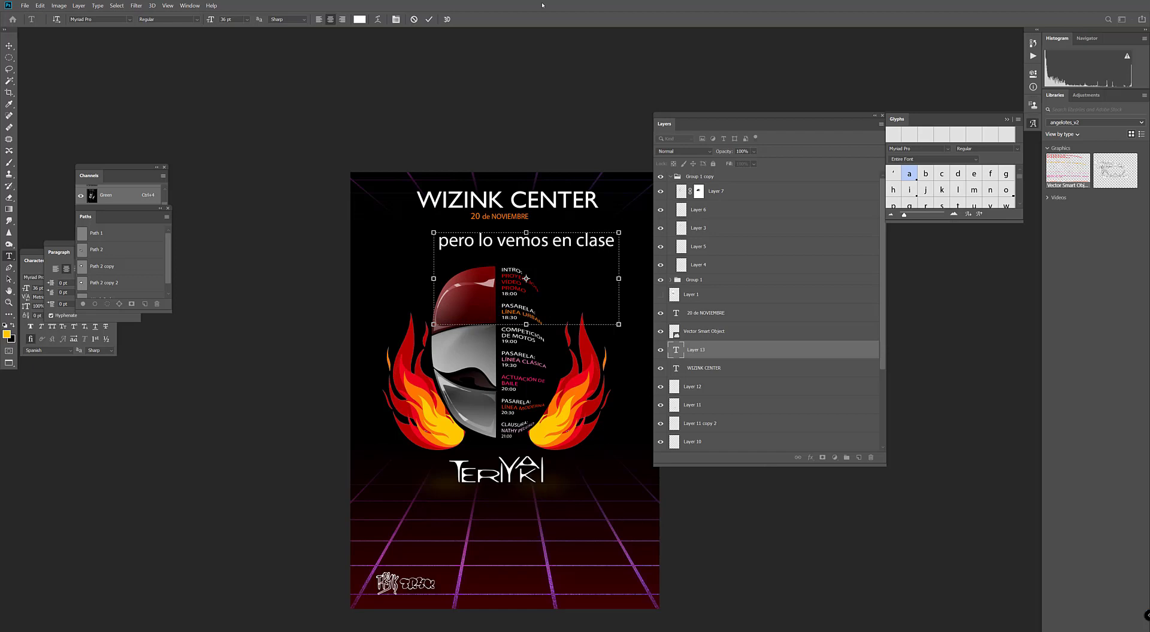
- Add a second line reading "saludos nens" to the 36 pt note and commit the text
key("Return")
type("saludos nes")
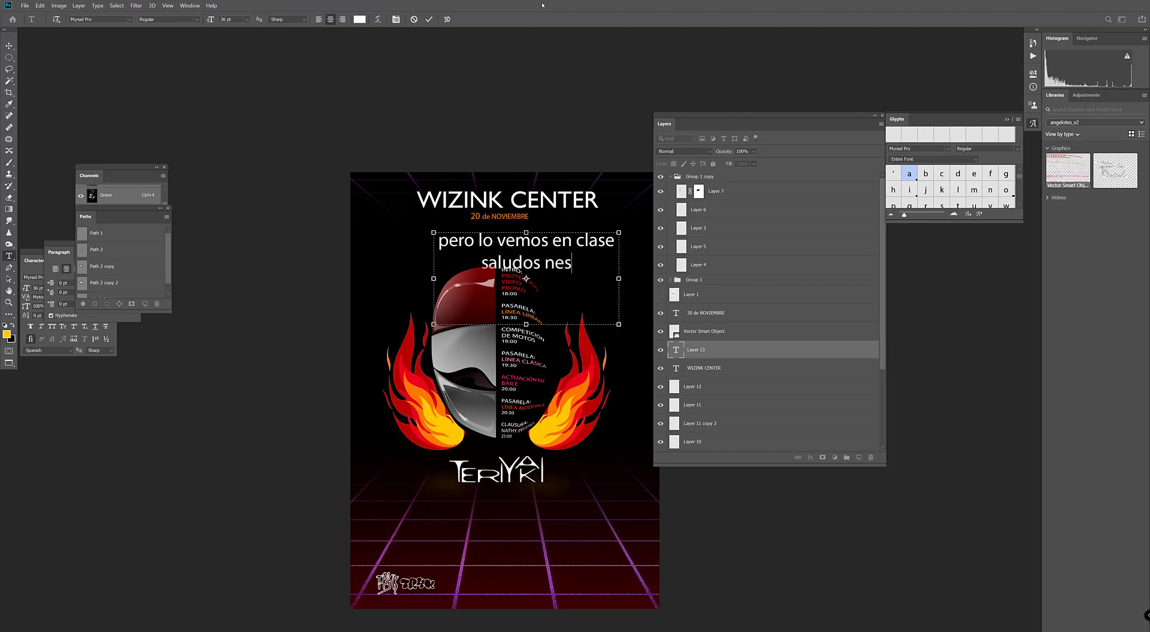
key("BackSpace")
type("ns")
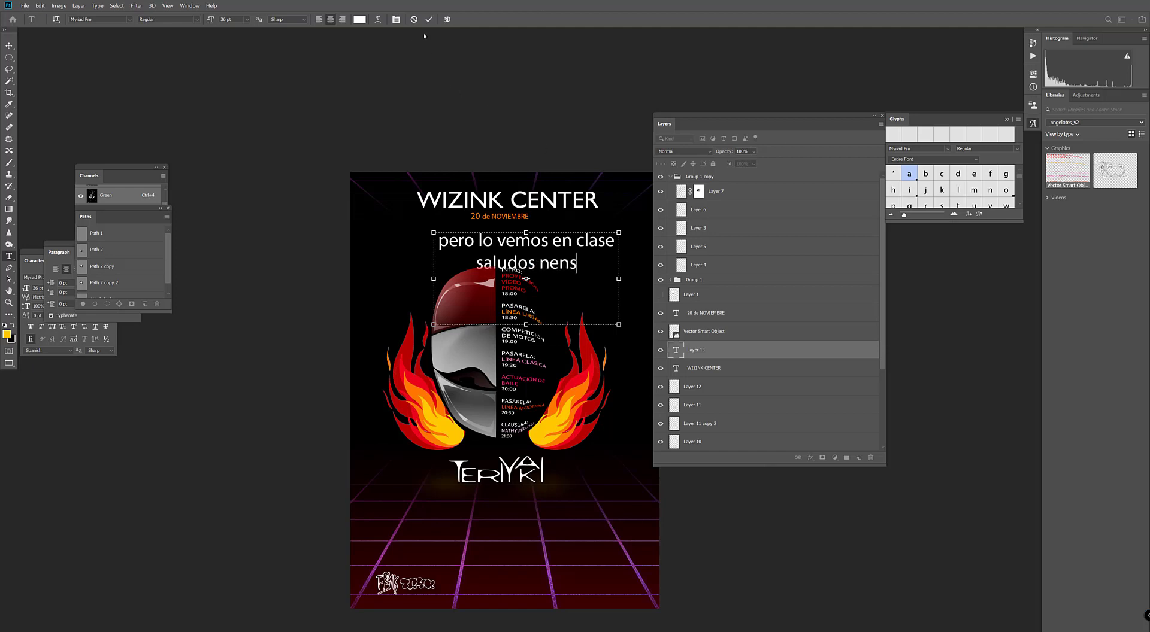
left_click(429, 20)
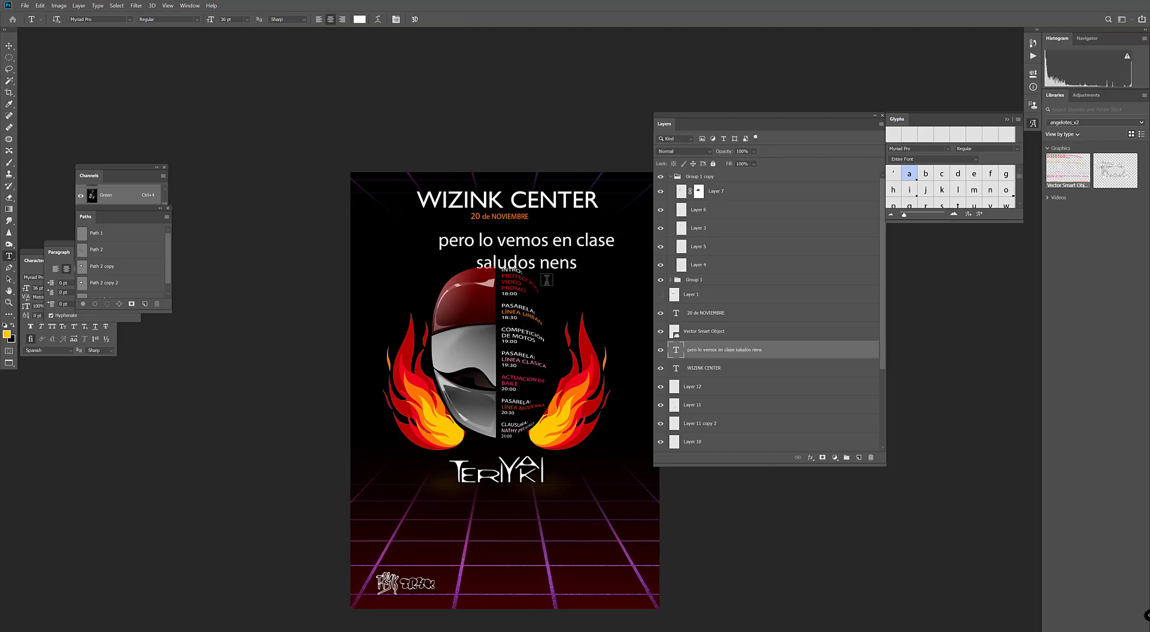
- Move the 36 pt note beneath the Teriyaki lettering and delete its text layer
left_click_drag(546, 280, 523, 537)
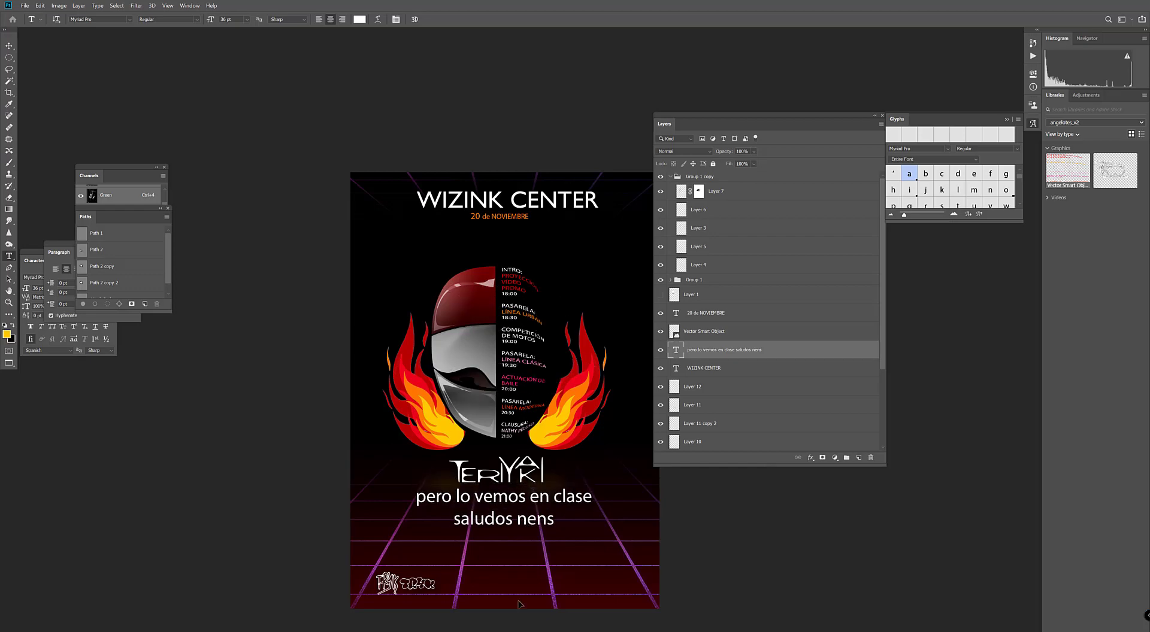
key("alt+Tab")
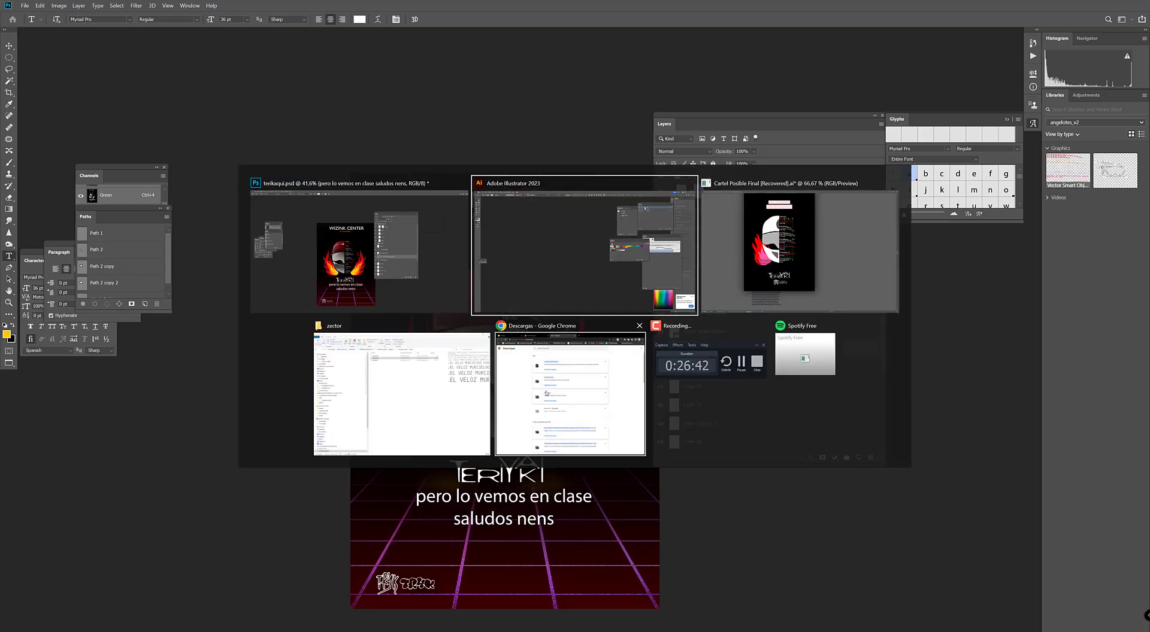
key("Delete")
key("alt+Tab")
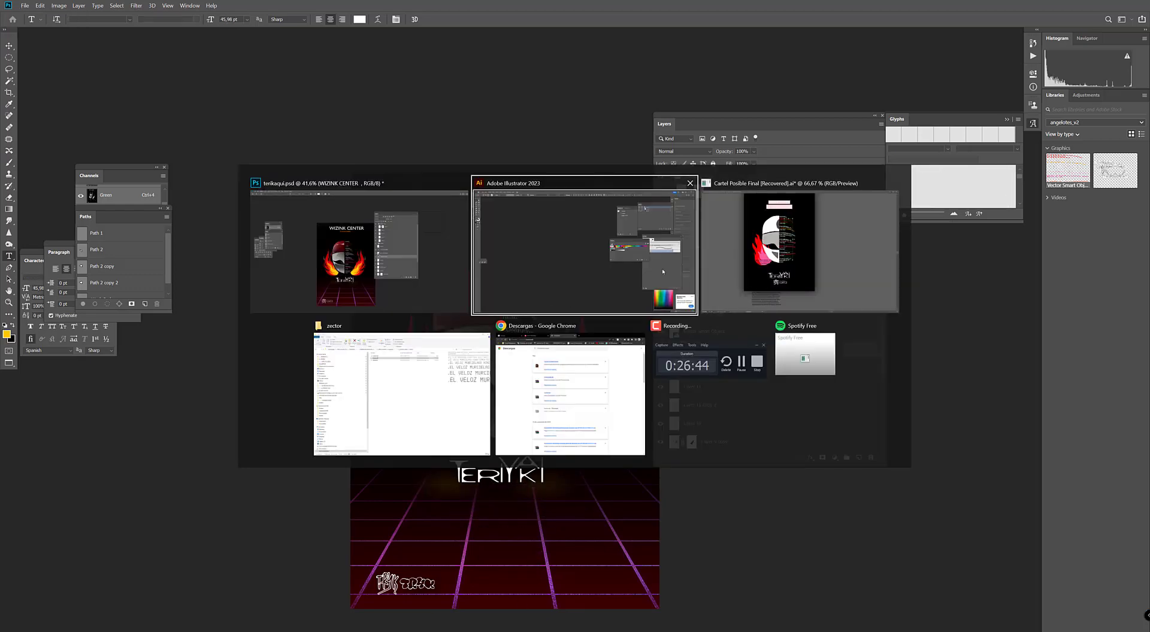
key("Escape")
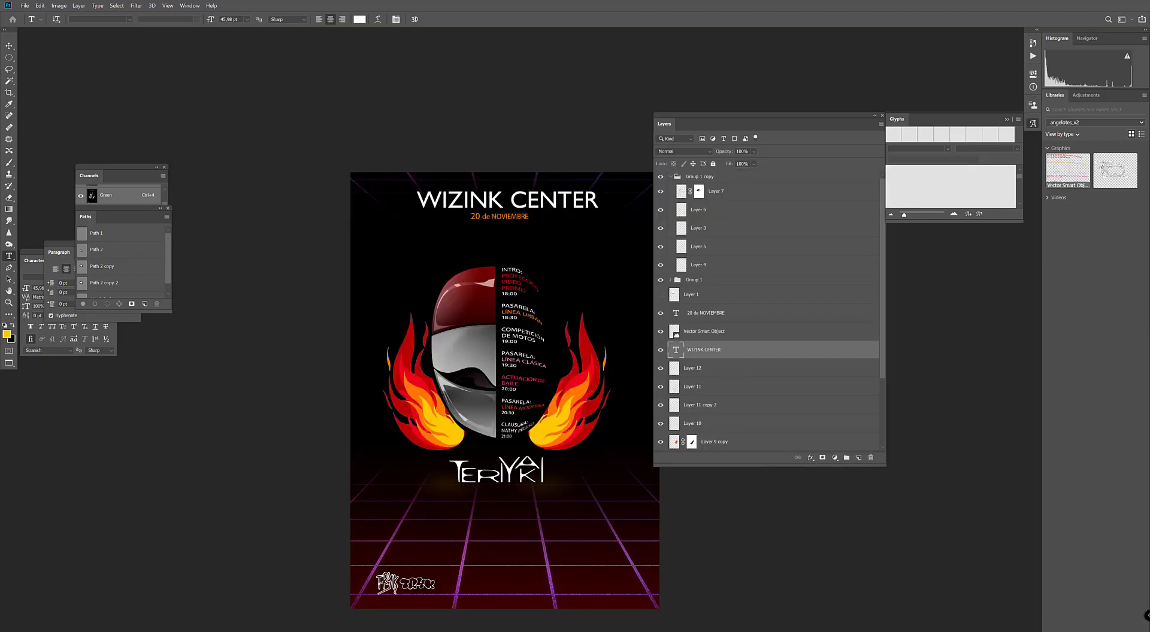